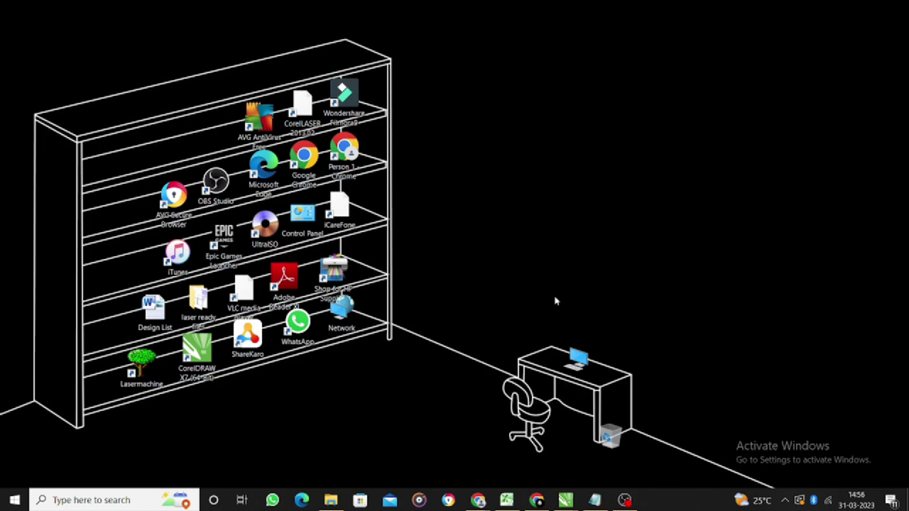
right_click(554, 205)
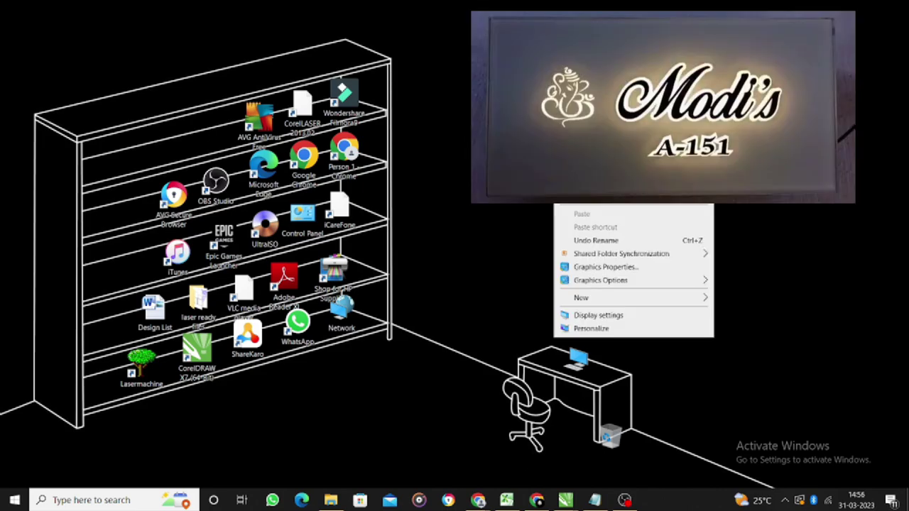
click(589, 193)
right_click(555, 158)
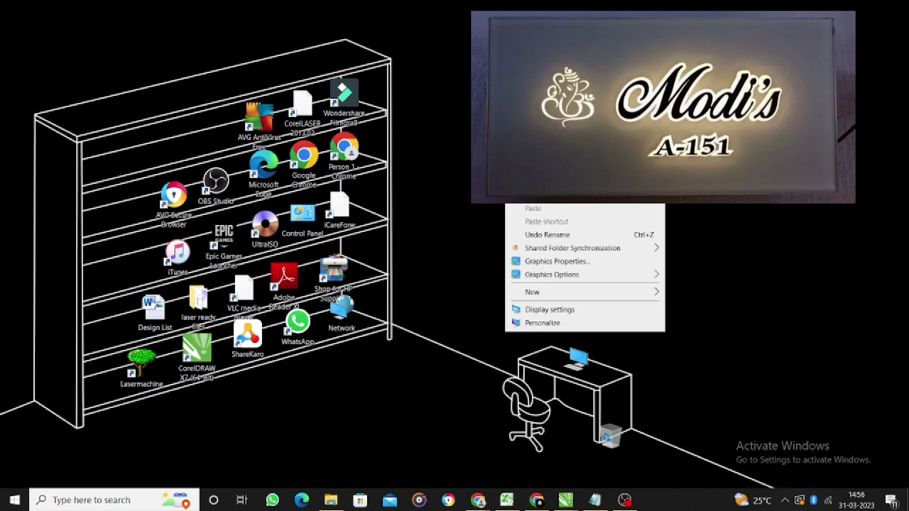
click(590, 193)
- Switch to the blank CorelDRAW document and set its page to landscape with inches as the drawing units
mouse_move(570, 501)
click(624, 473)
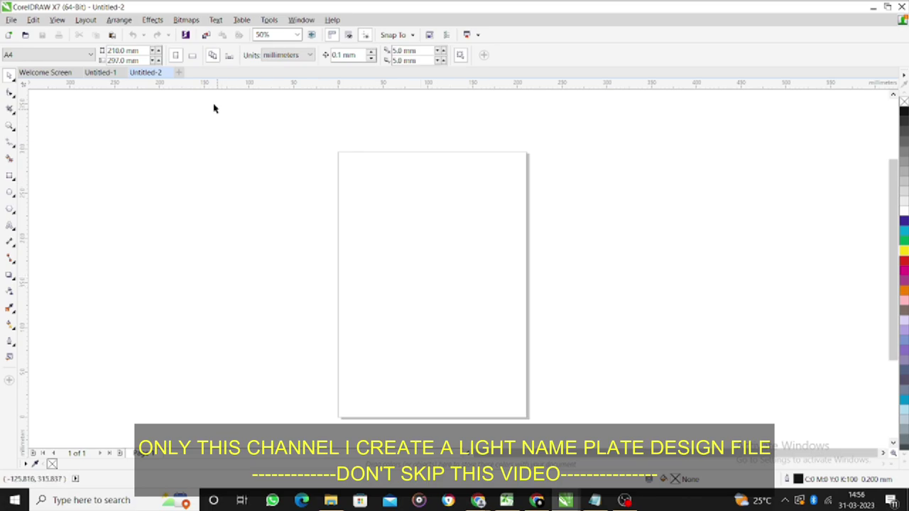
click(191, 57)
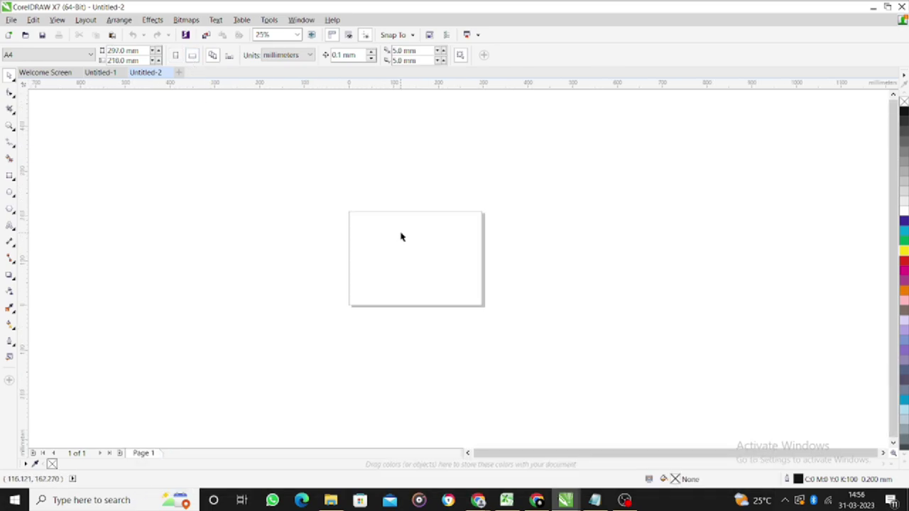
click(286, 55)
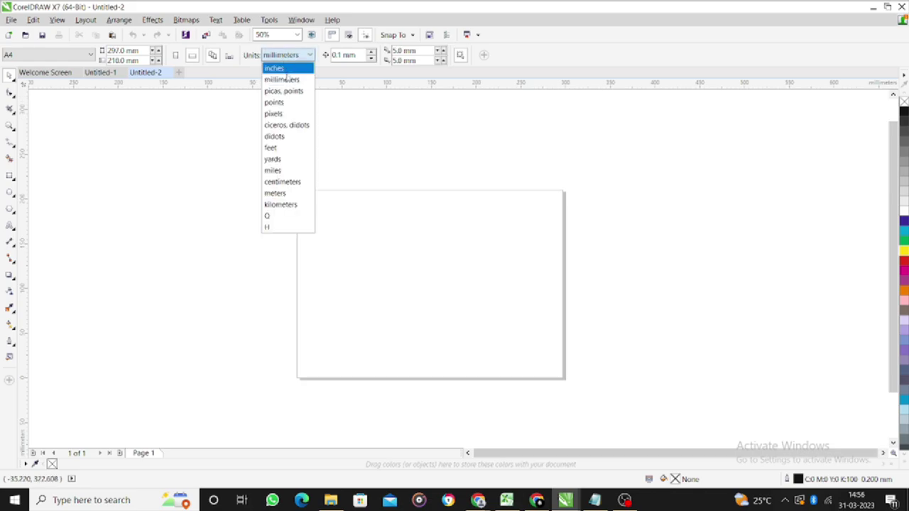
click(287, 69)
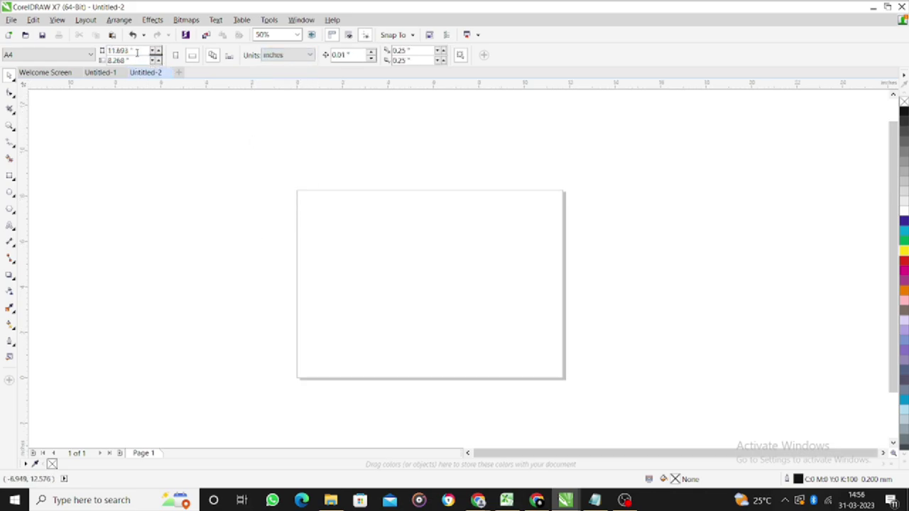
- Set the page size to 12 inches wide and 6 inches high
drag(132, 51, 72, 51)
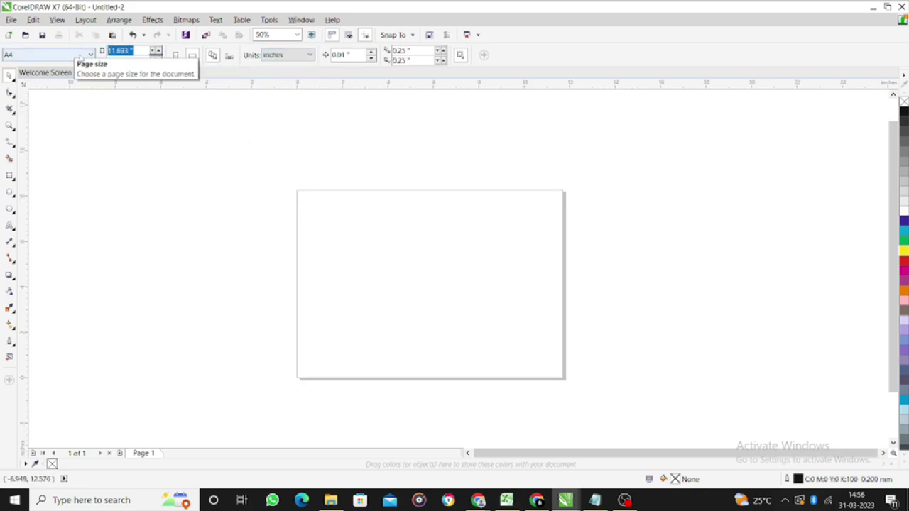
text(12)
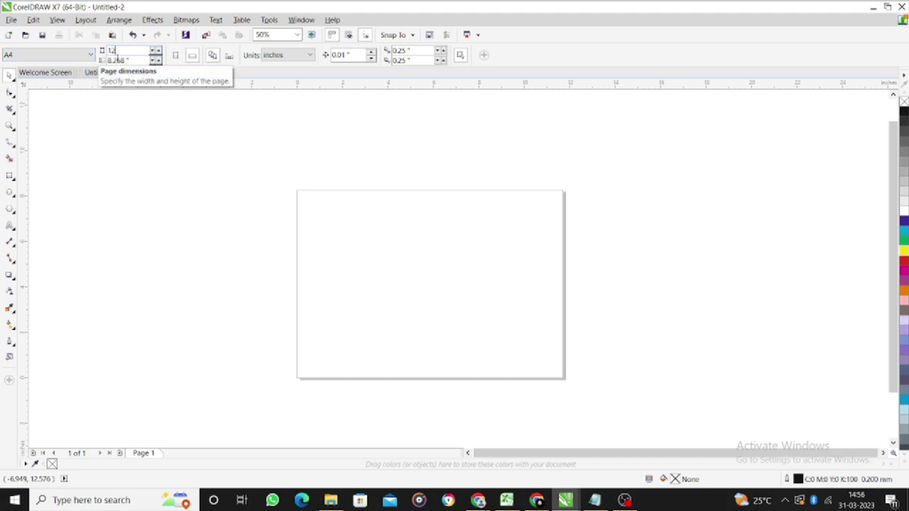
drag(132, 59, 98, 60)
text(6)
key(Return)
scroll(399, 286, up, 1)
scroll(367, 255, down, 2)
scroll(372, 288, up, 1)
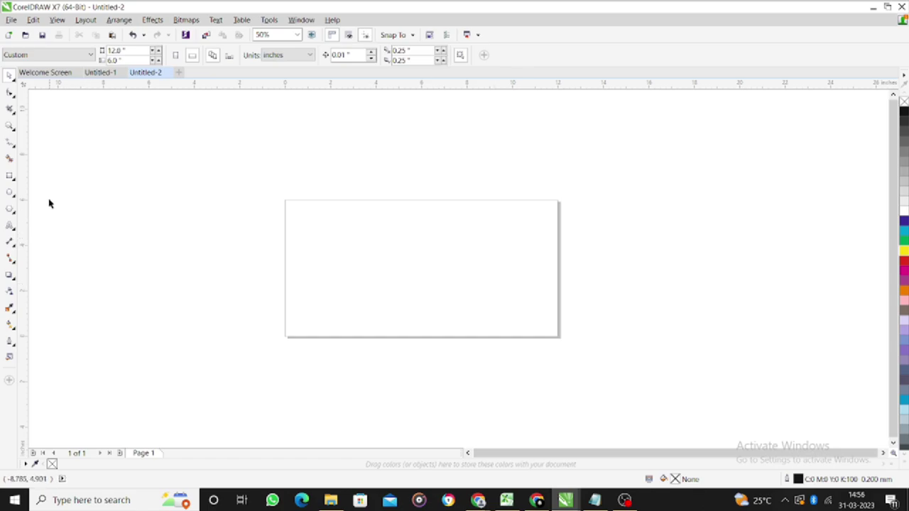
double_click(10, 176)
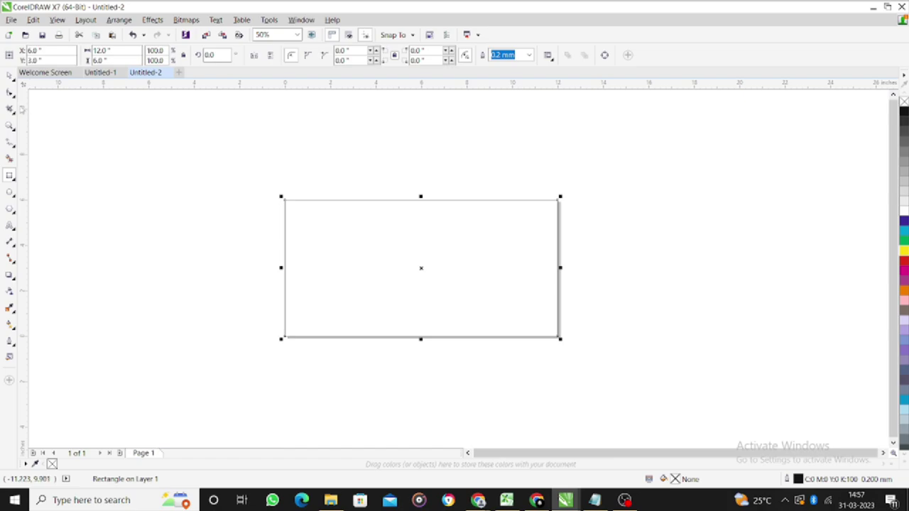
click(11, 95)
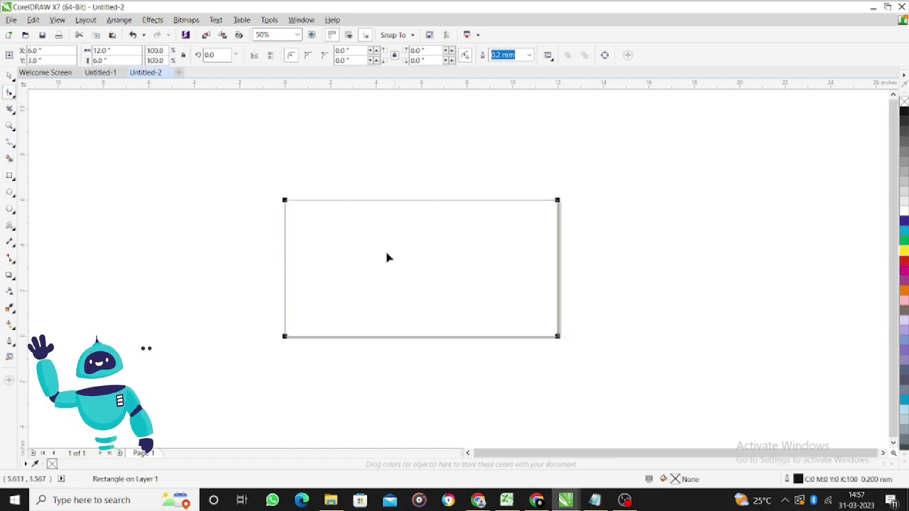
key(space)
click(349, 182)
drag(310, 245, 292, 242)
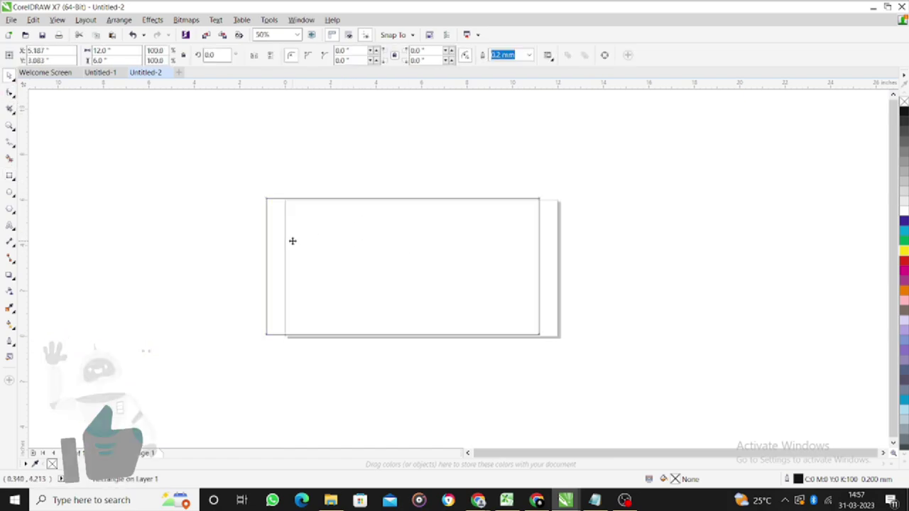
key(Delete)
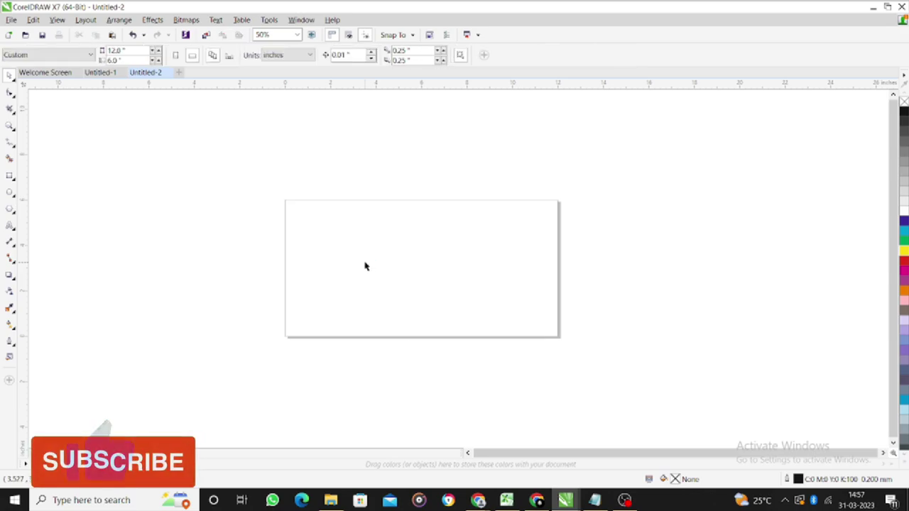
- Create a rectangle that exactly matches the 12 × 6 inch page
double_click(9, 175)
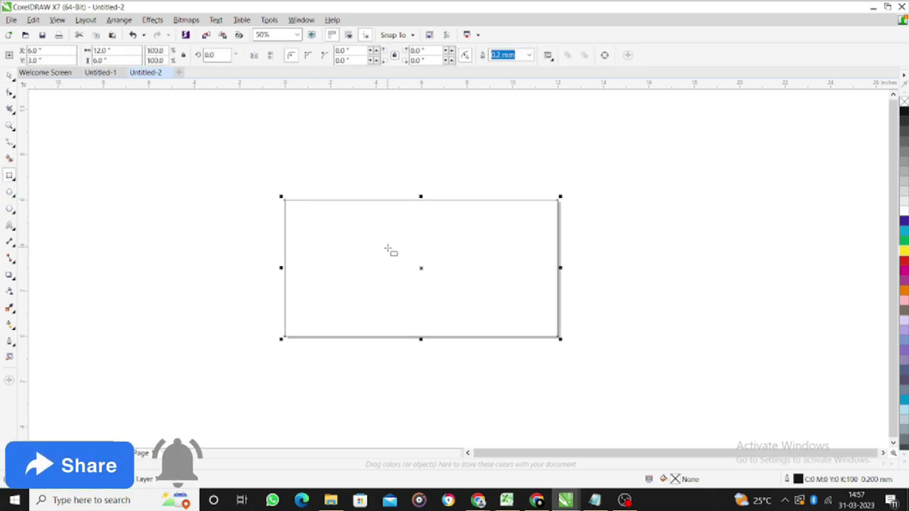
scroll(419, 239, down, 2)
scroll(428, 242, up, 4)
key(space)
scroll(525, 227, down, 4)
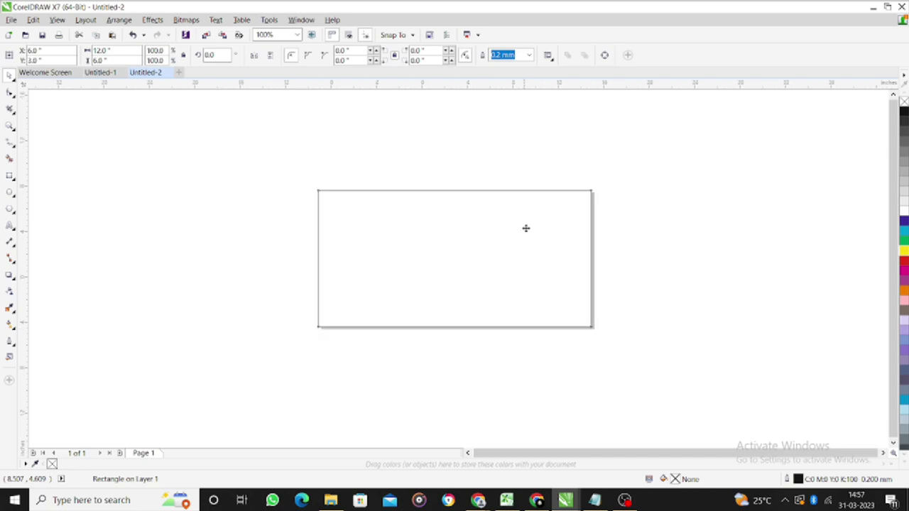
scroll(524, 223, up, 1)
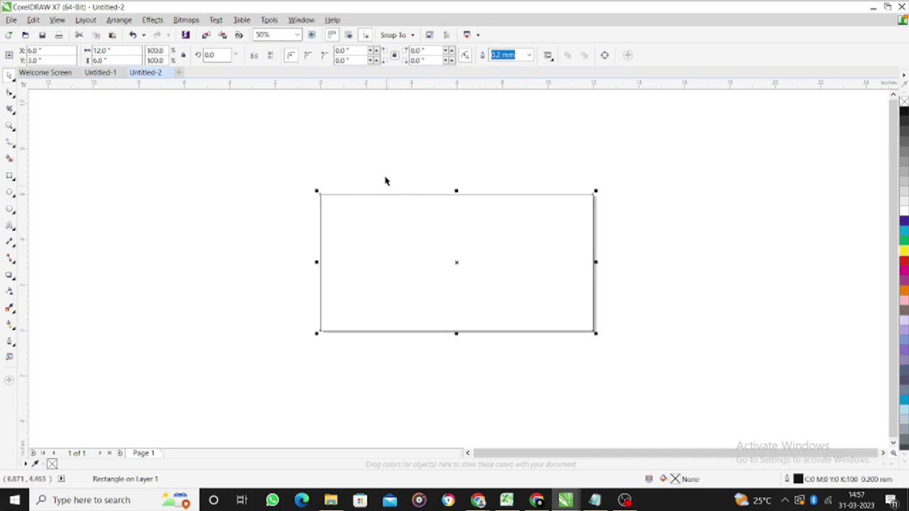
drag(467, 247, 310, 231)
right_click(309, 231)
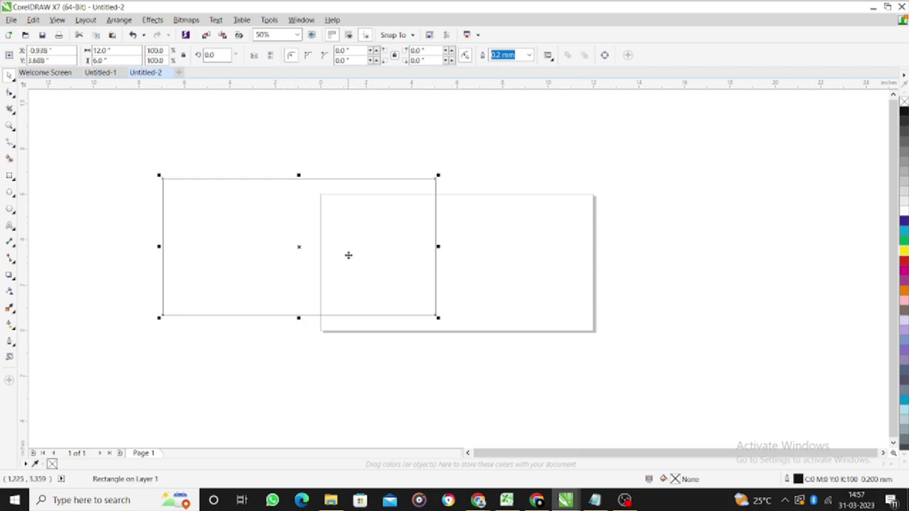
key(ctrl+z)
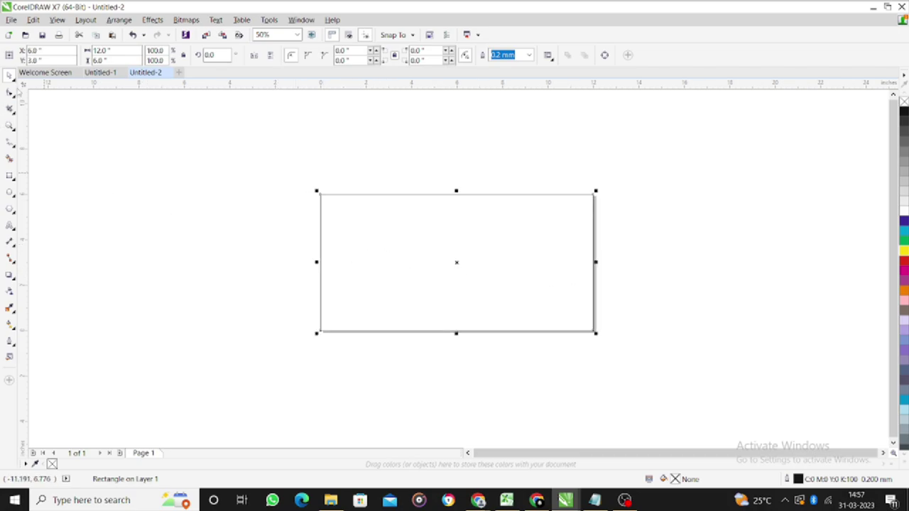
click(347, 227)
click(98, 199)
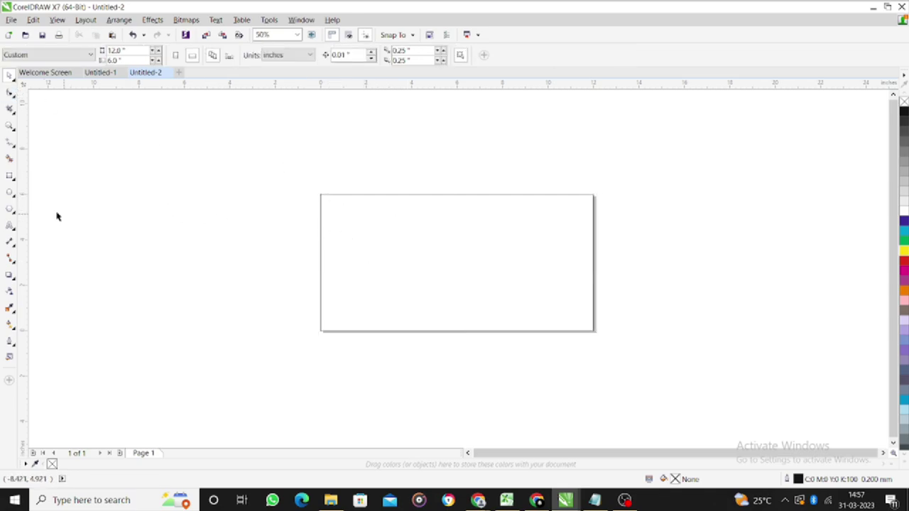
click(10, 175)
drag(330, 205, 590, 331)
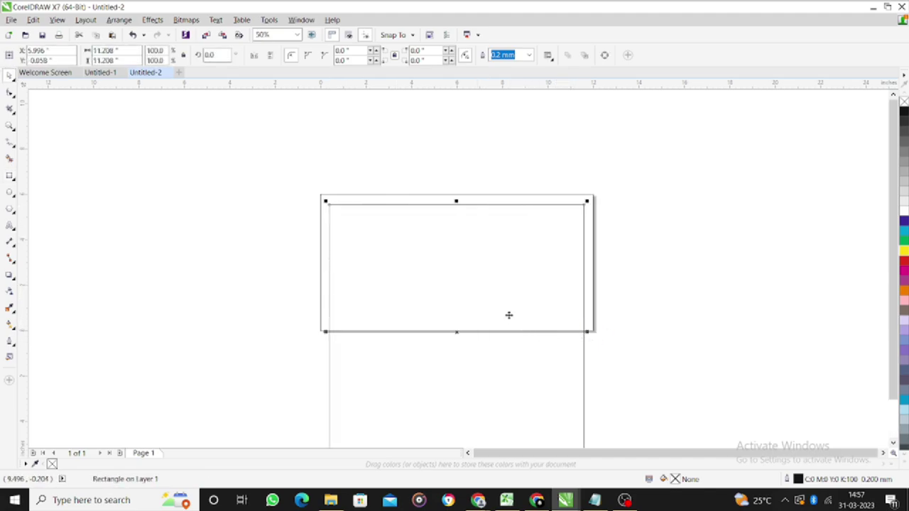
key(Delete)
- Draw a second rectangle inside the first, centre it on the page and set its size to 11.5 × 5.5 inches
drag(333, 205, 585, 324)
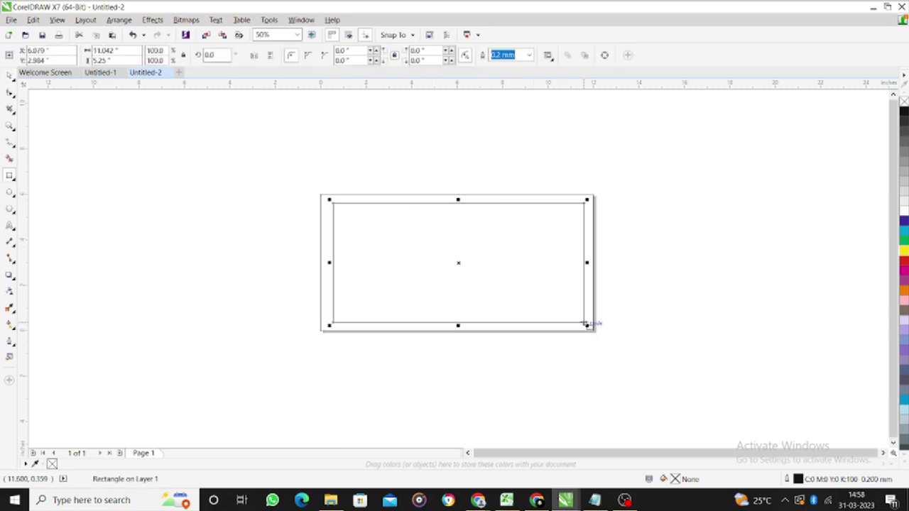
key(p)
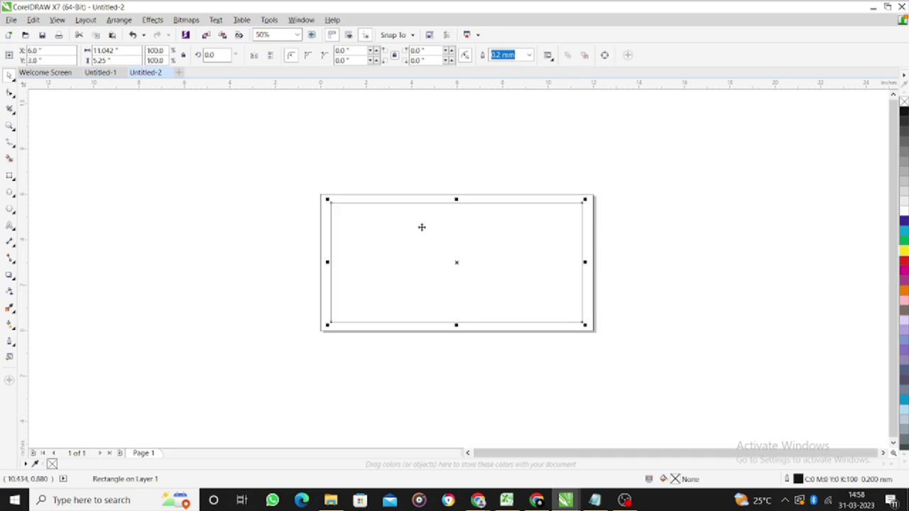
click(113, 51)
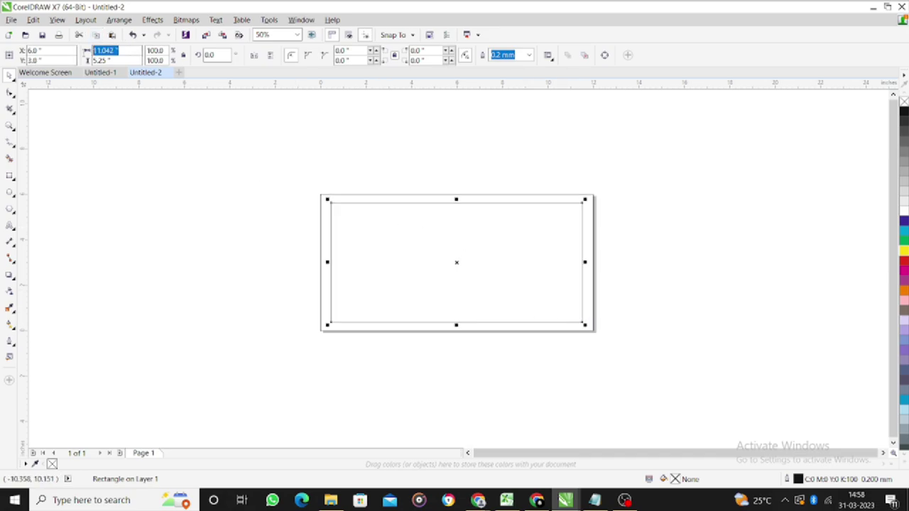
text(11.5)
key(Tab)
text(5.5)
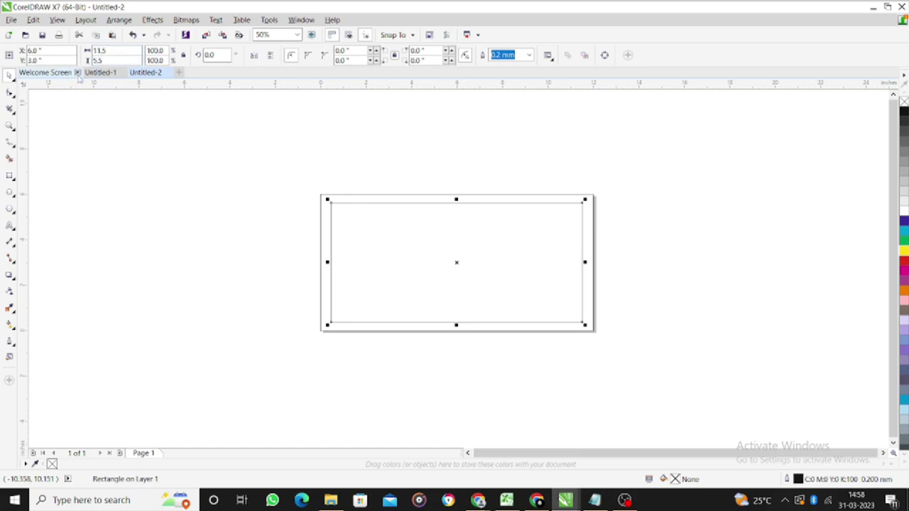
key(Return)
click(235, 210)
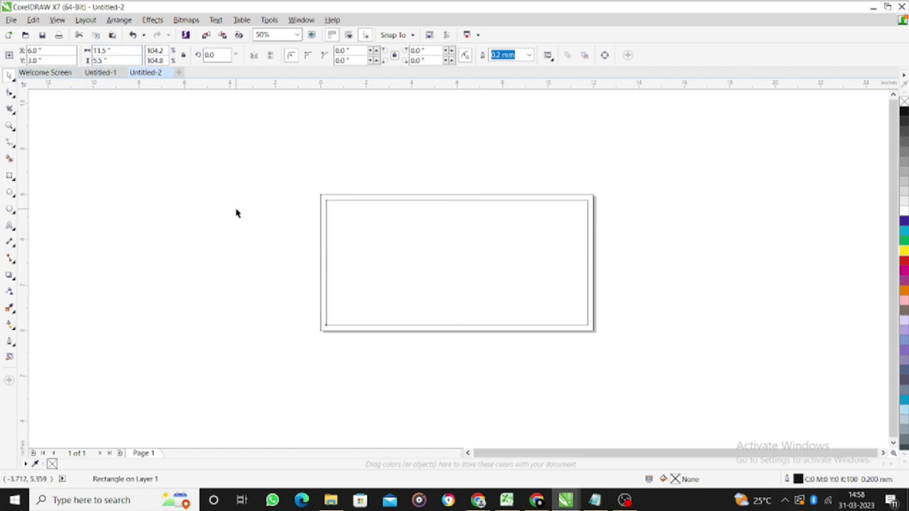
- Lock the outer page-sized rectangle so that it cannot be moved
click(375, 203)
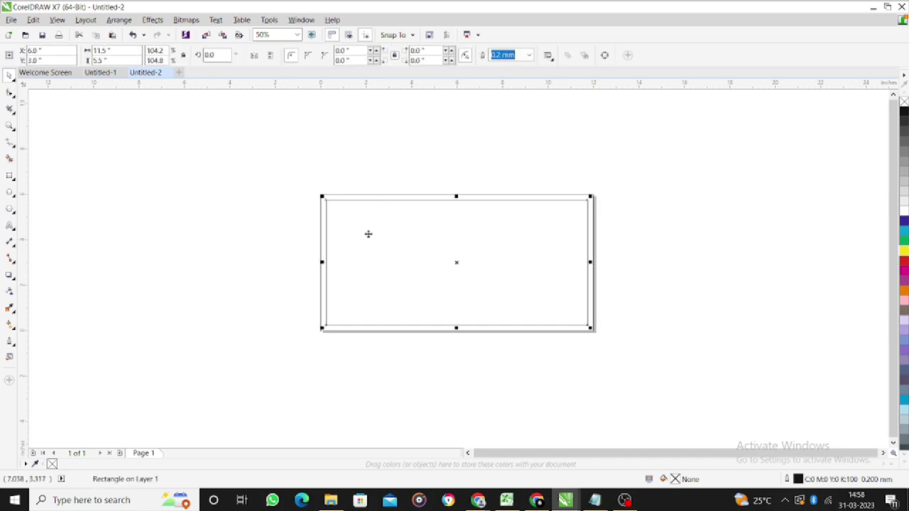
click(404, 197)
click(404, 194)
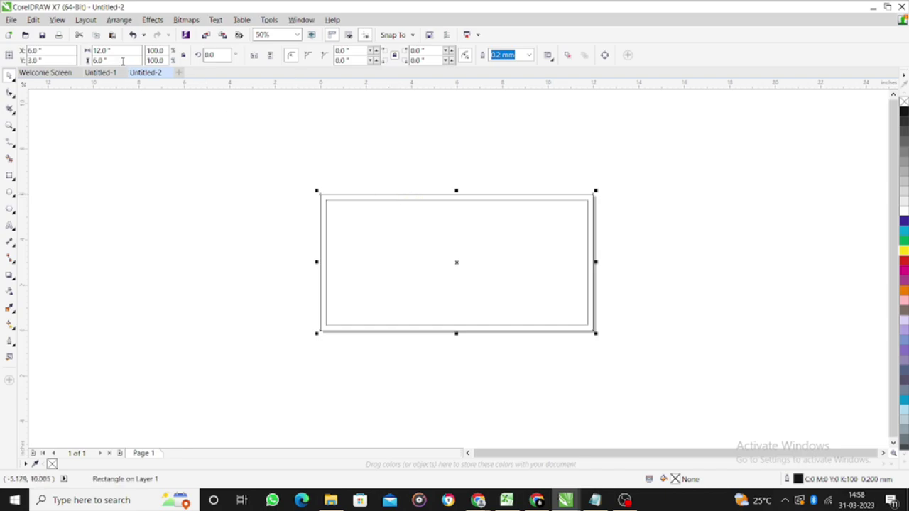
click(118, 20)
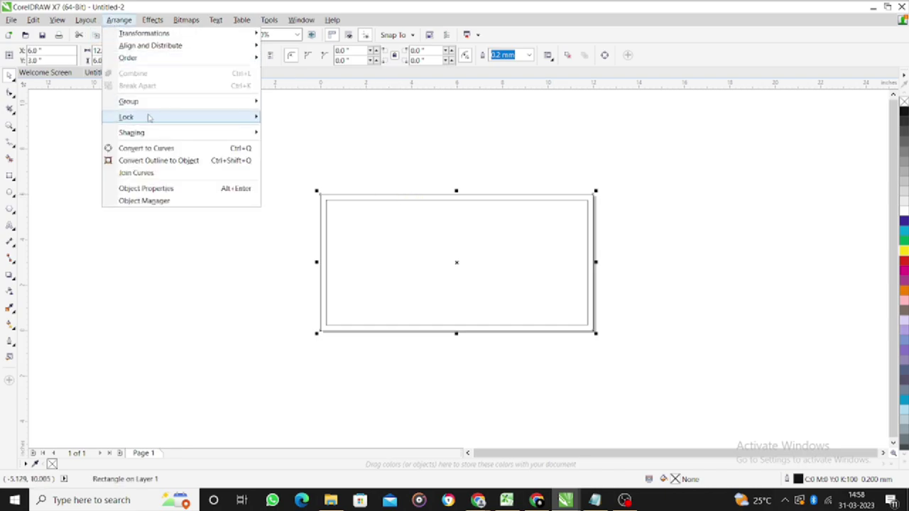
mouse_move(189, 126)
click(291, 117)
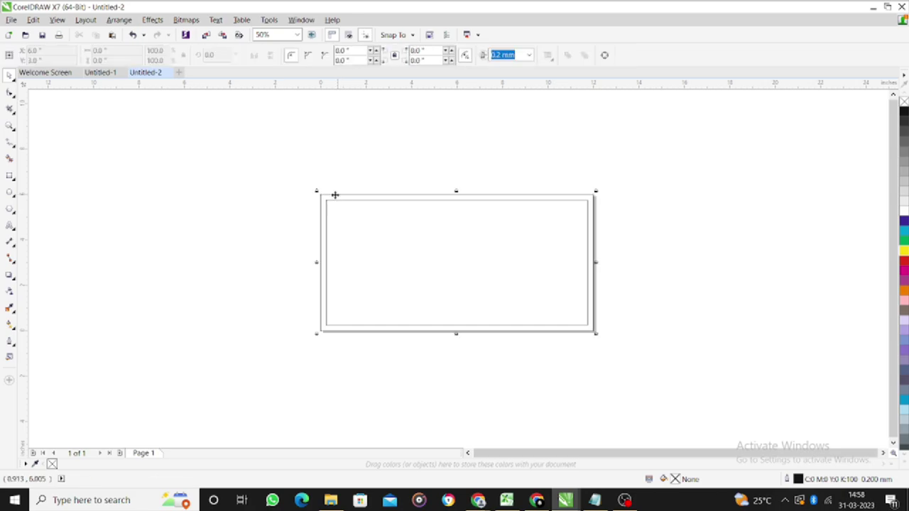
- Move the inner rectangle off-centre to test the lock, and centre it on the page again
key(F6)
drag(291, 192, 558, 323)
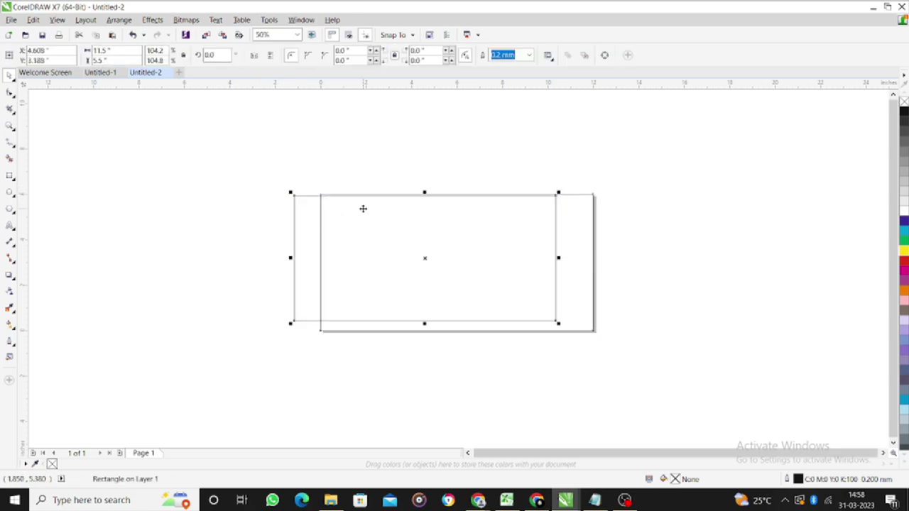
drag(368, 227, 340, 268)
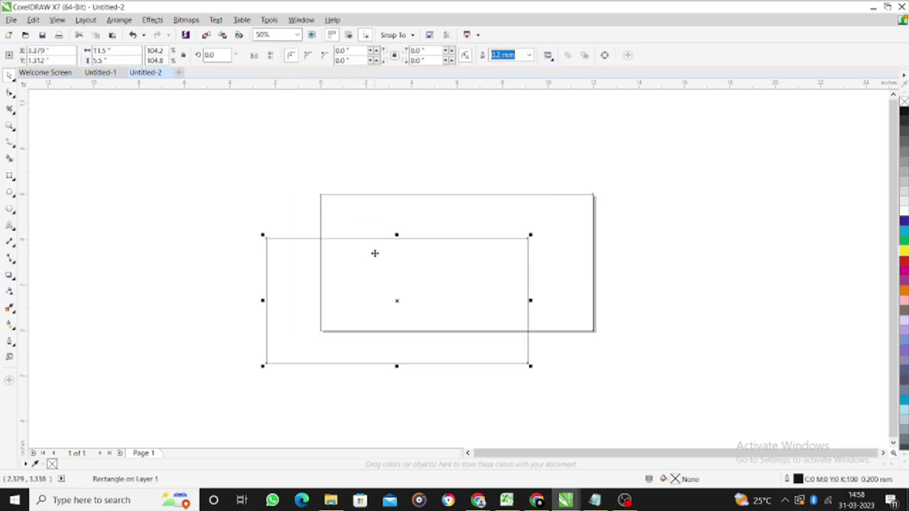
key(p)
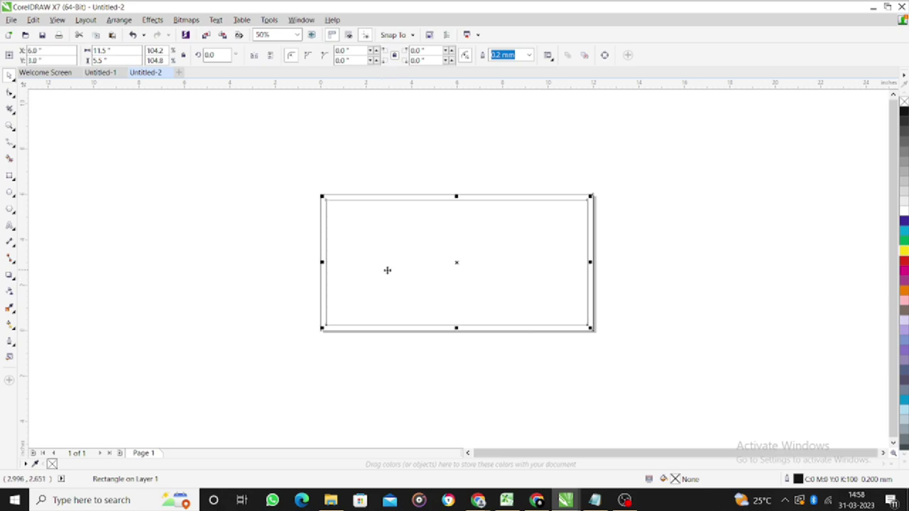
click(272, 238)
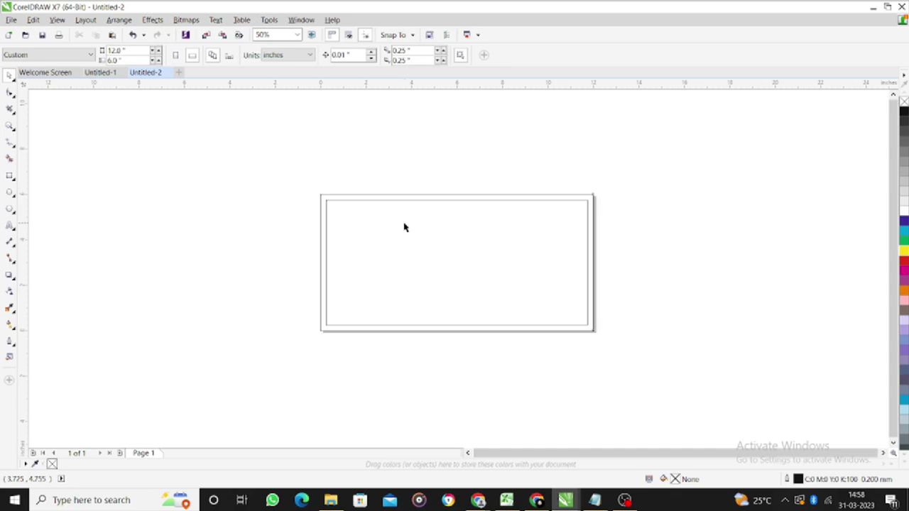
- Add the size note "12X6" as artistic text in the empty area outside the page
click(9, 226)
click(201, 187)
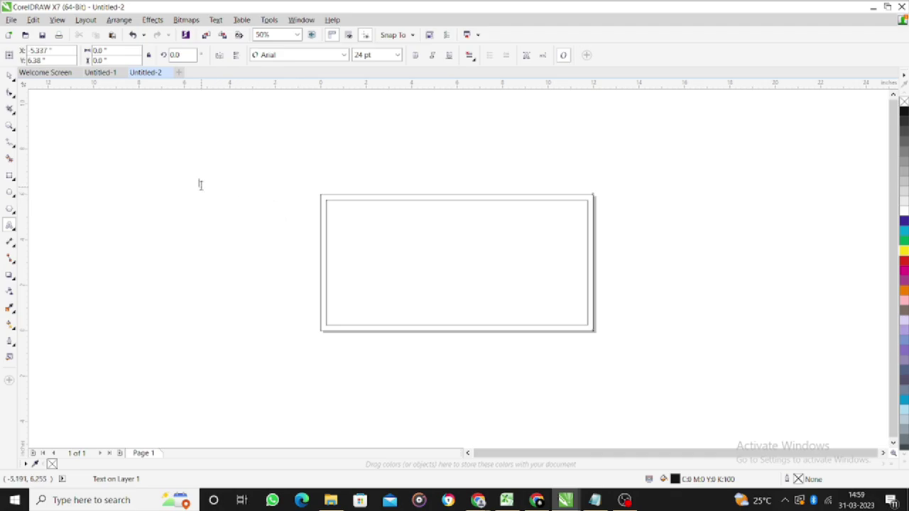
scroll(201, 186, up, 1)
scroll(267, 192, down, 1)
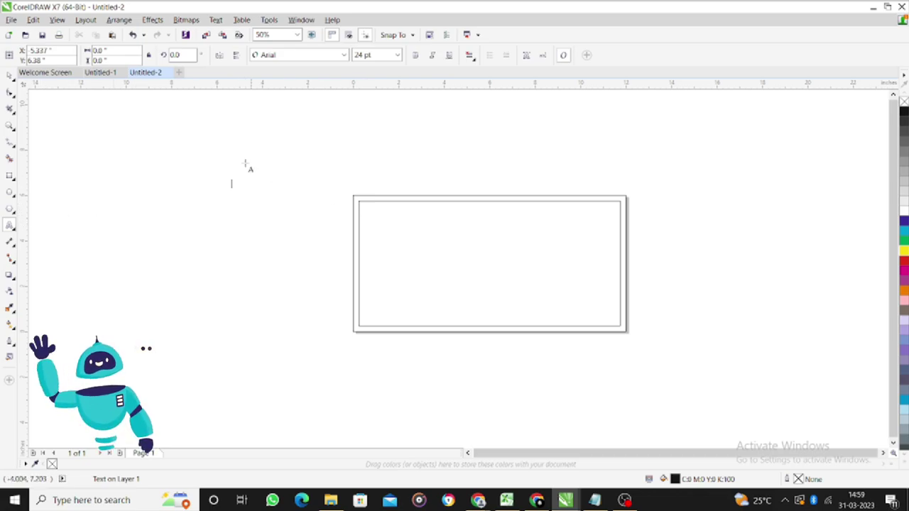
key(Escape)
key(F8)
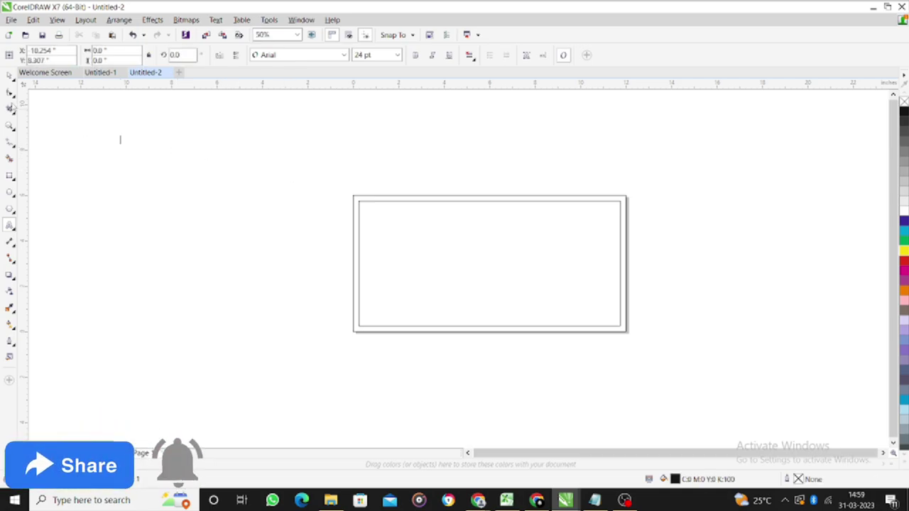
click(120, 140)
text(12)
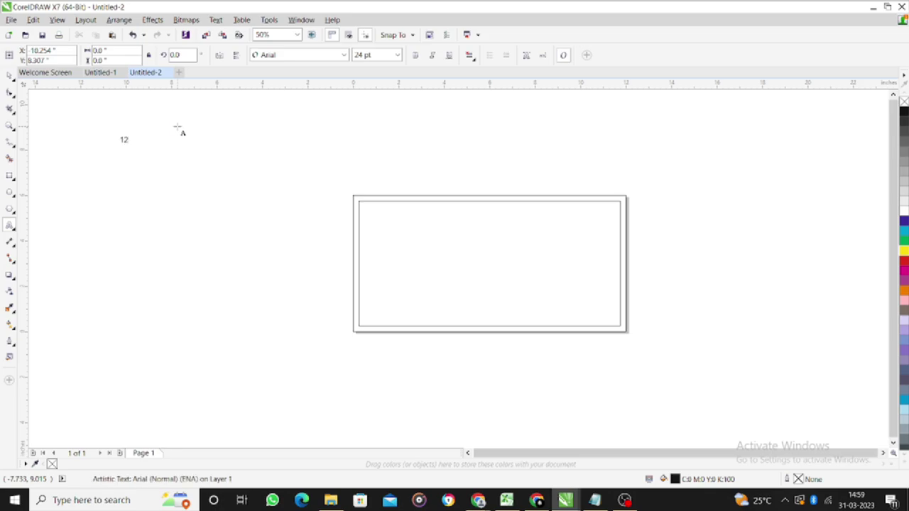
text(X6)
key(ctrl+space)
key(Escape)
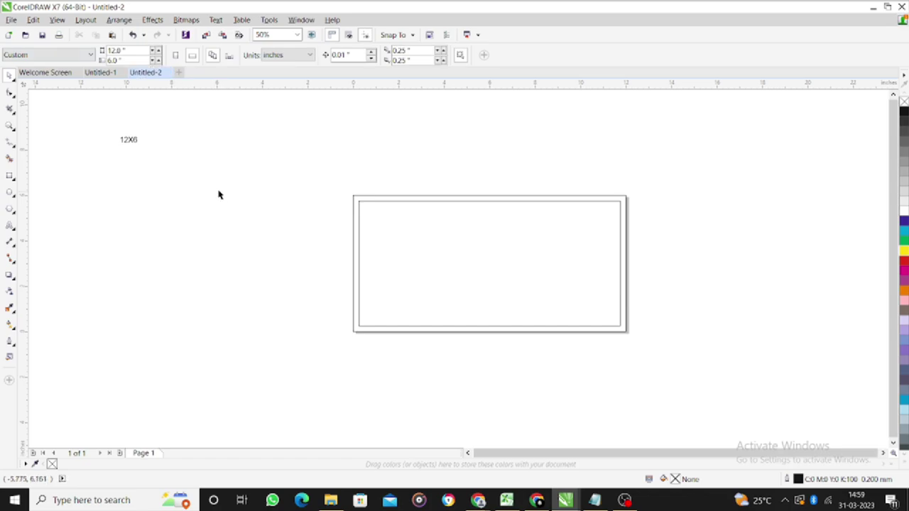
- Duplicate the "12X6" note, change the copy to "2WHOLES" and place it just below the original
drag(127, 142, 165, 146)
double_click(163, 146)
key(ctrl+a)
key(BackSpace)
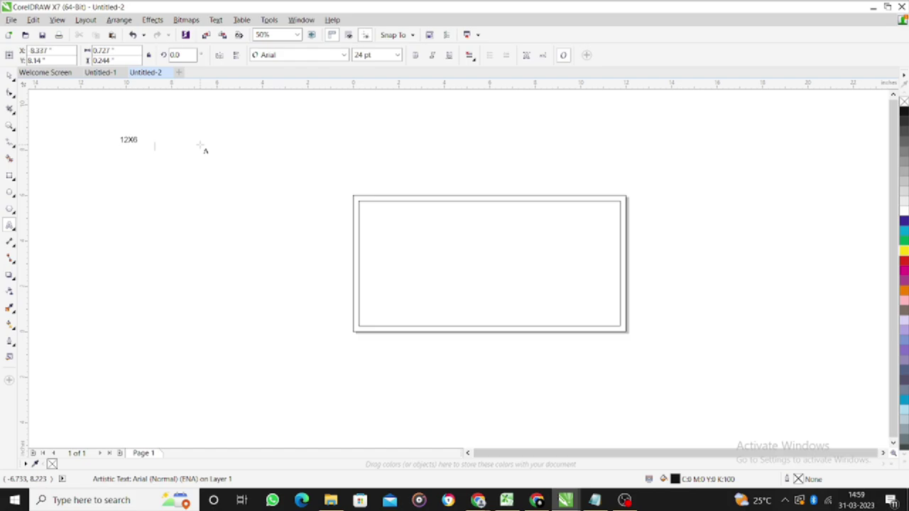
text(8)
key(BackSpace)
text(2WHOLES)
key(ctrl+space)
drag(172, 147, 116, 152)
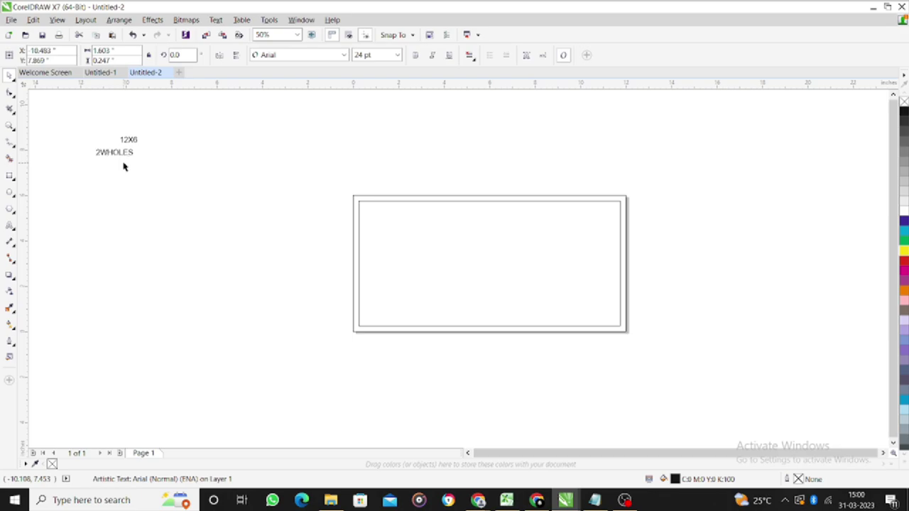
click(123, 166)
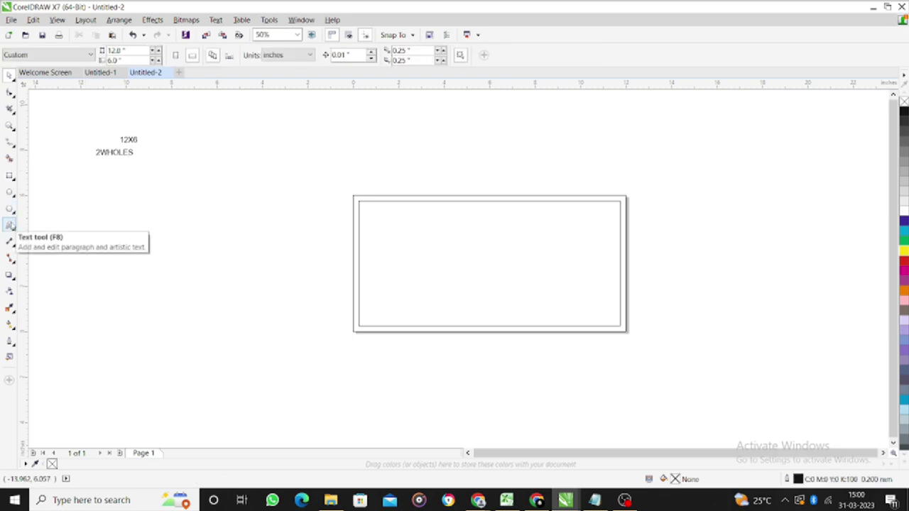
- Add the text "4" beside the two notes and enlarge it to about 92 pt
click(10, 225)
click(108, 163)
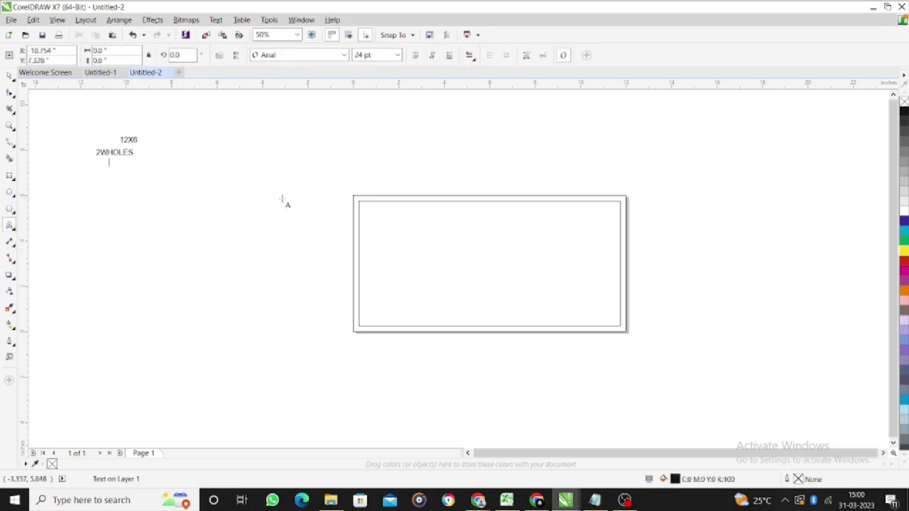
click(186, 142)
text(2)
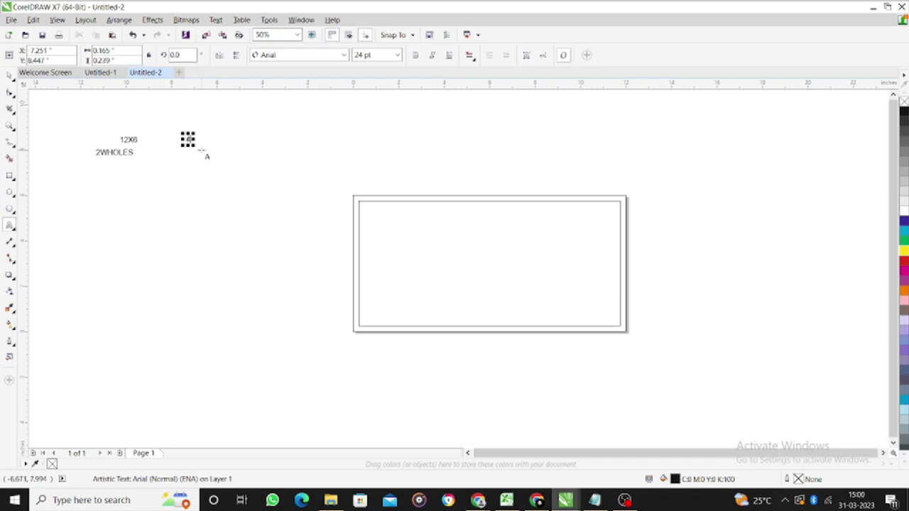
scroll(193, 143, up, 1)
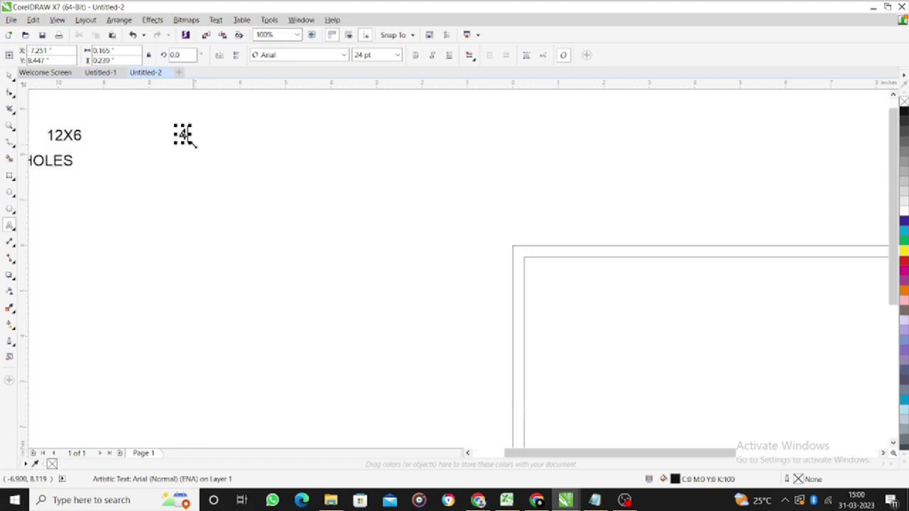
drag(191, 144, 206, 176)
scroll(213, 176, up, 1)
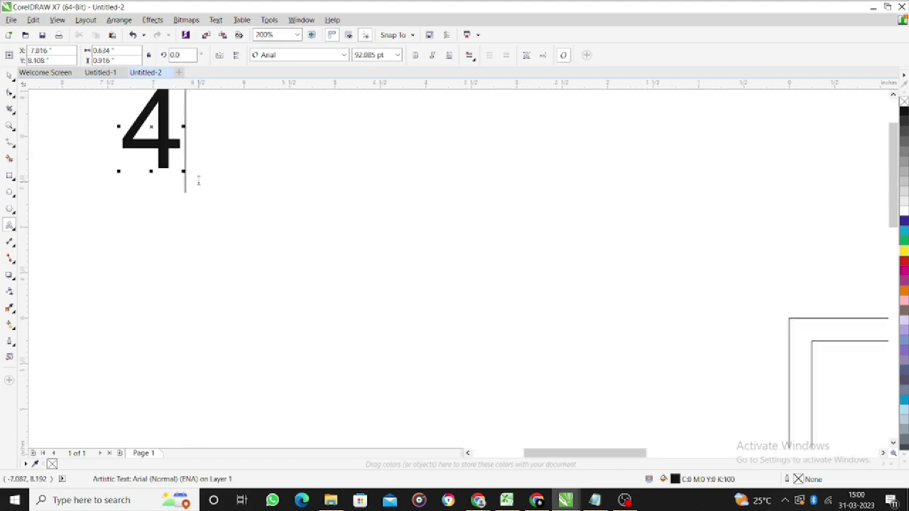
scroll(220, 197, down, 1)
scroll(224, 197, down, 1)
click(211, 177)
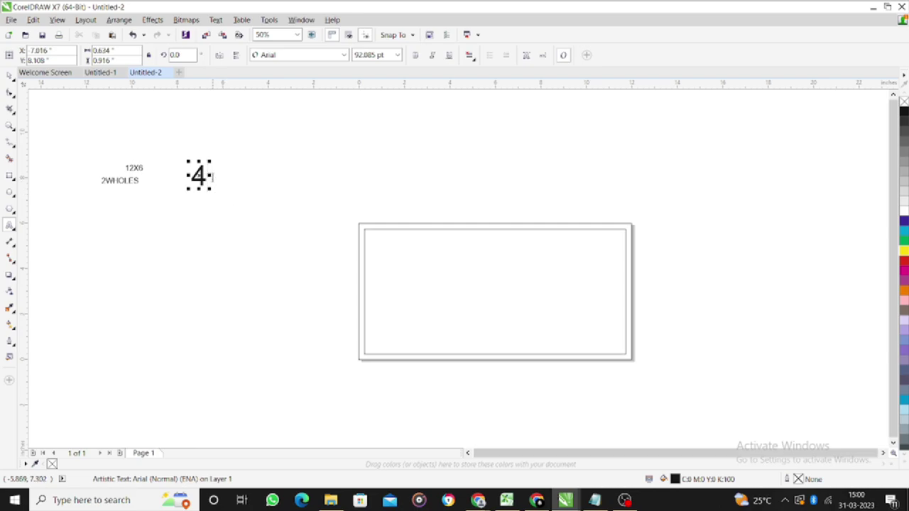
click(49, 116)
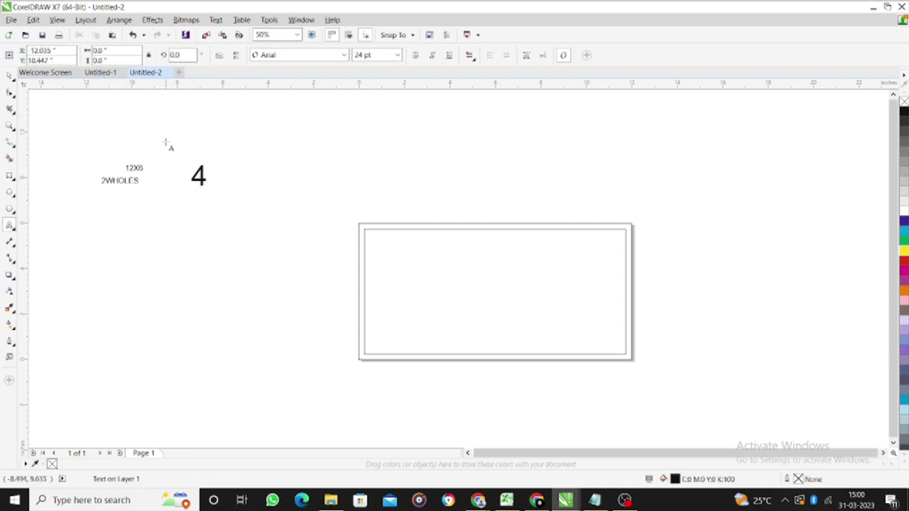
- Extend the large "4" to read "4-5 SHEET" and scale the text down beside the size notes
click(207, 176)
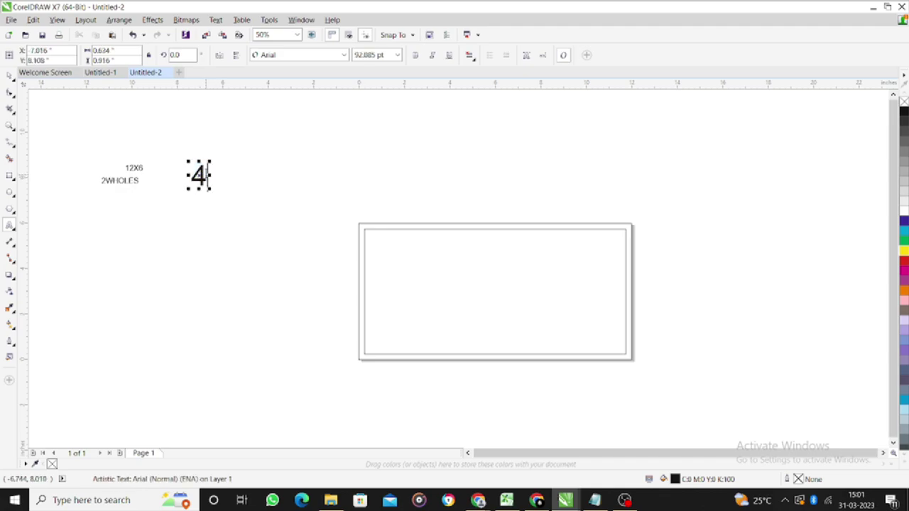
text(-5)
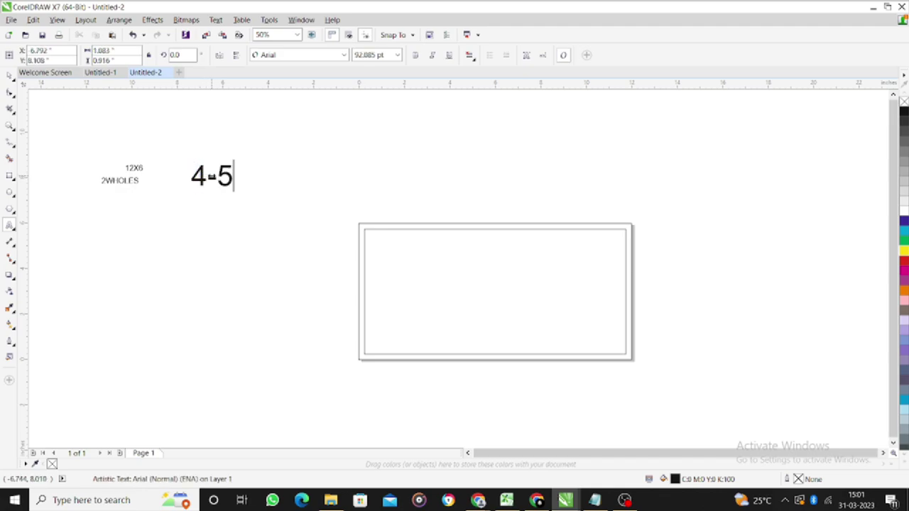
text( SHEET)
key(ctrl+space)
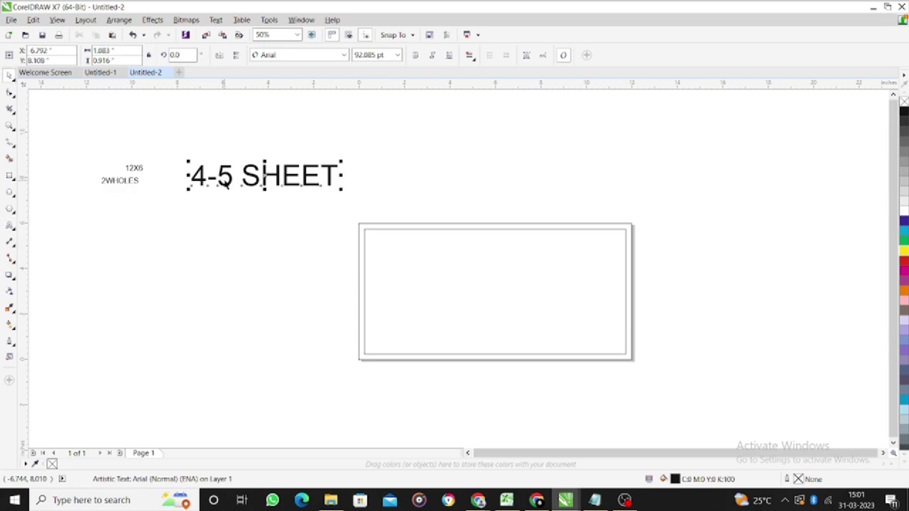
drag(343, 190, 203, 169)
click(199, 191)
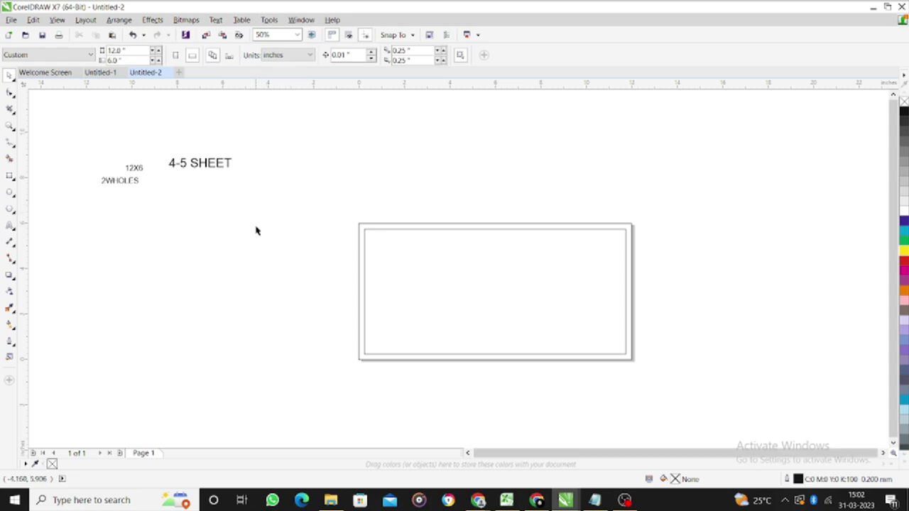
scroll(358, 239, up, 2)
click(371, 241)
scroll(291, 219, down, 2)
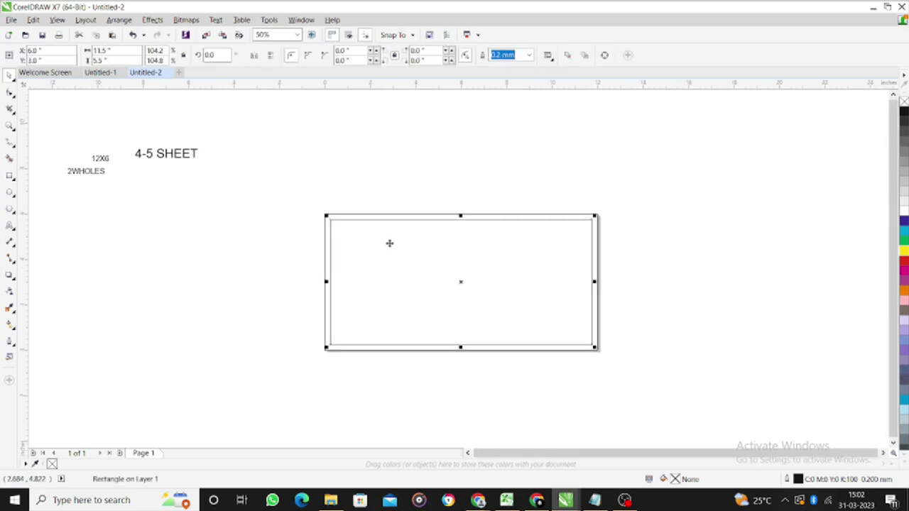
click(296, 190)
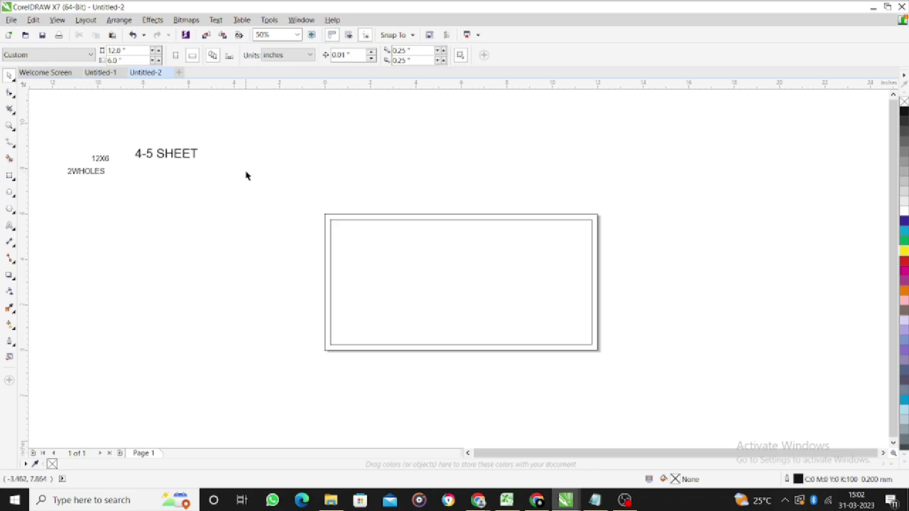
- Round all four corners of the inner rectangle to a 0.25 inch radius with the Shape tool
scroll(142, 167, up, 1)
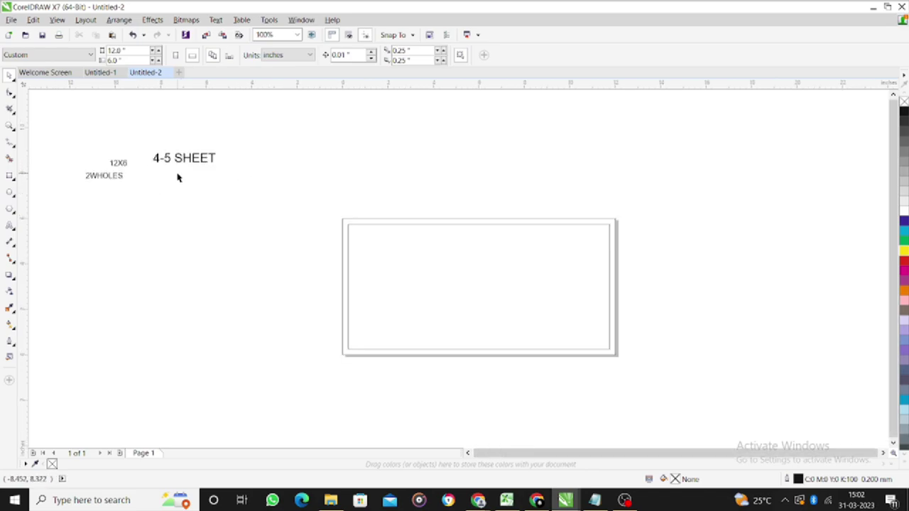
click(369, 249)
click(10, 93)
drag(348, 226, 350, 232)
key(space)
click(363, 231)
scroll(355, 234, up, 2)
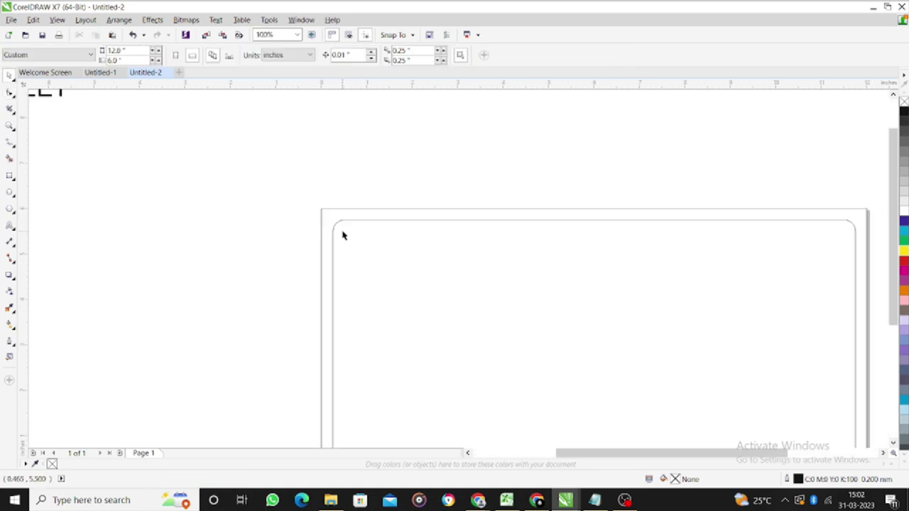
scroll(343, 235, down, 2)
click(346, 241)
click(373, 231)
scroll(341, 235, up, 2)
scroll(339, 235, down, 2)
- Reshape the inner rectangle's rounded corners back to square ones
click(348, 248)
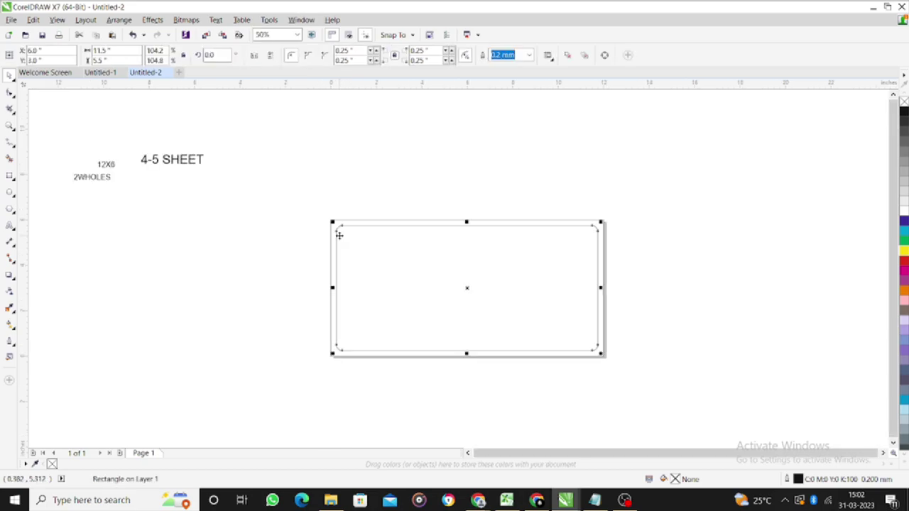
click(10, 92)
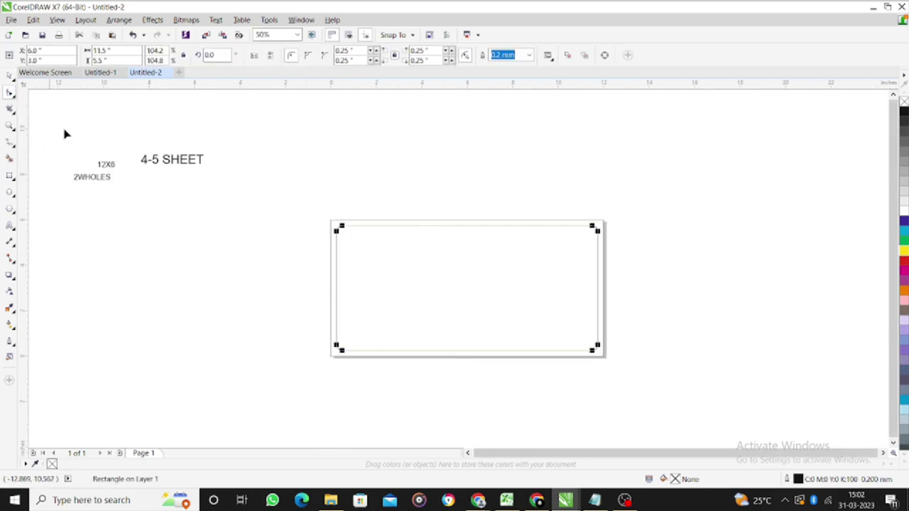
drag(339, 234, 357, 201)
key(space)
click(355, 204)
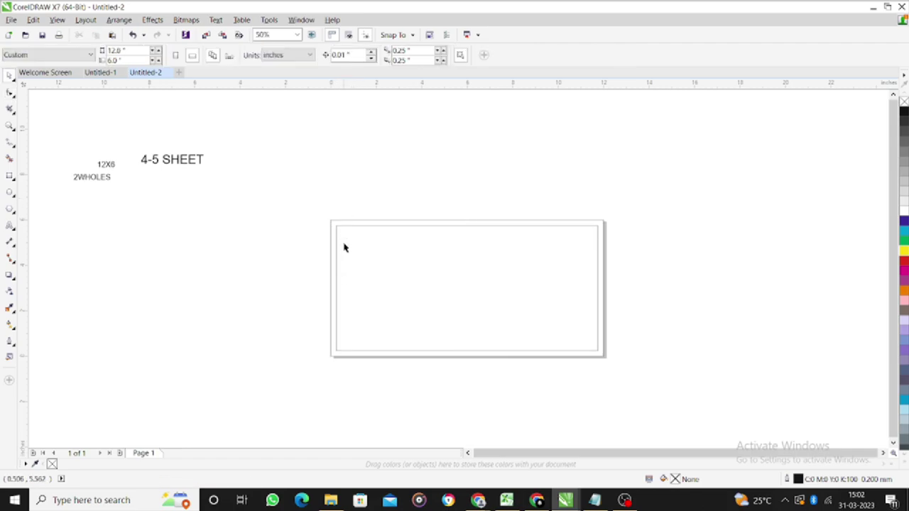
scroll(336, 231, up, 2)
scroll(336, 232, down, 2)
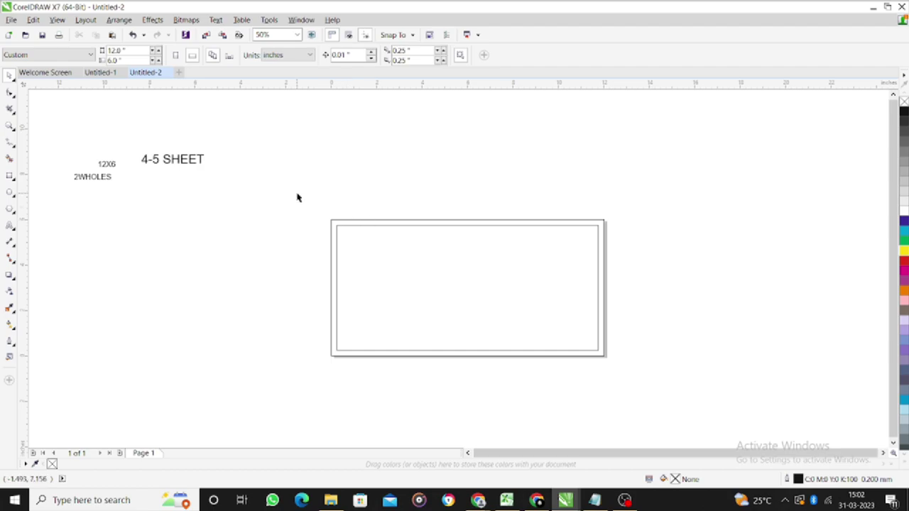
scroll(270, 223, up, 2)
scroll(282, 213, down, 2)
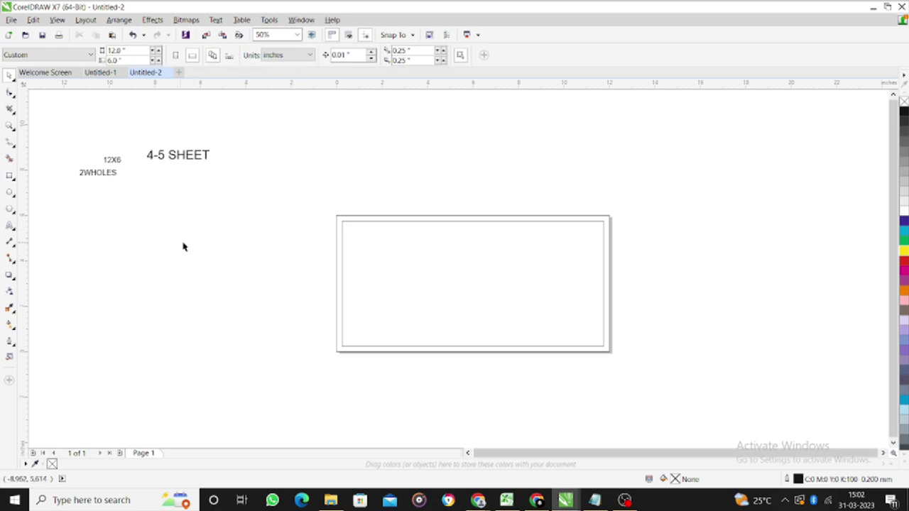
- Add the person's name in capitals as artistic text outside the page and enlarge it to about 56 pt
click(10, 225)
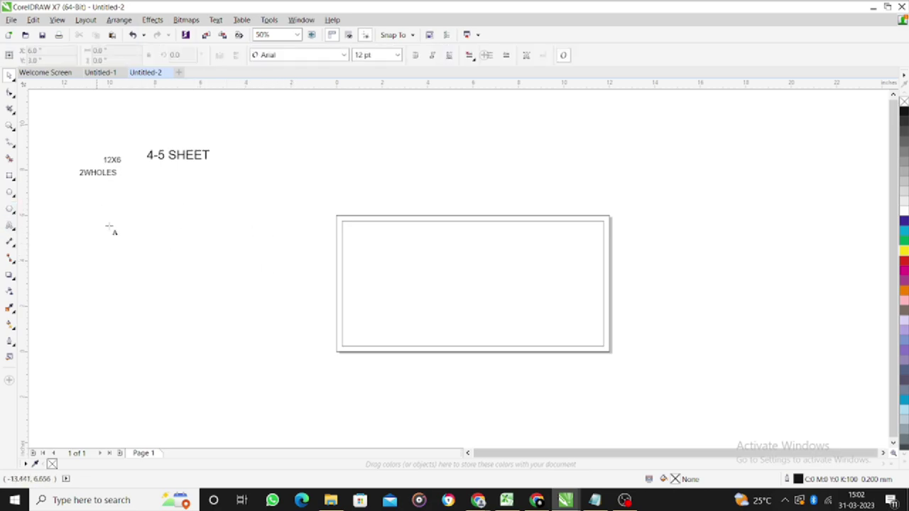
click(181, 200)
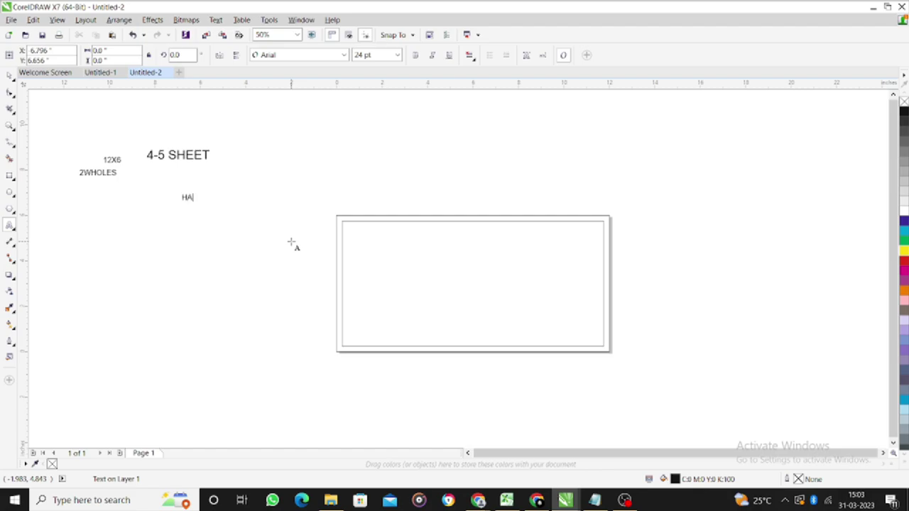
text(RSH)
key(ctrl+space)
drag(206, 203, 245, 223)
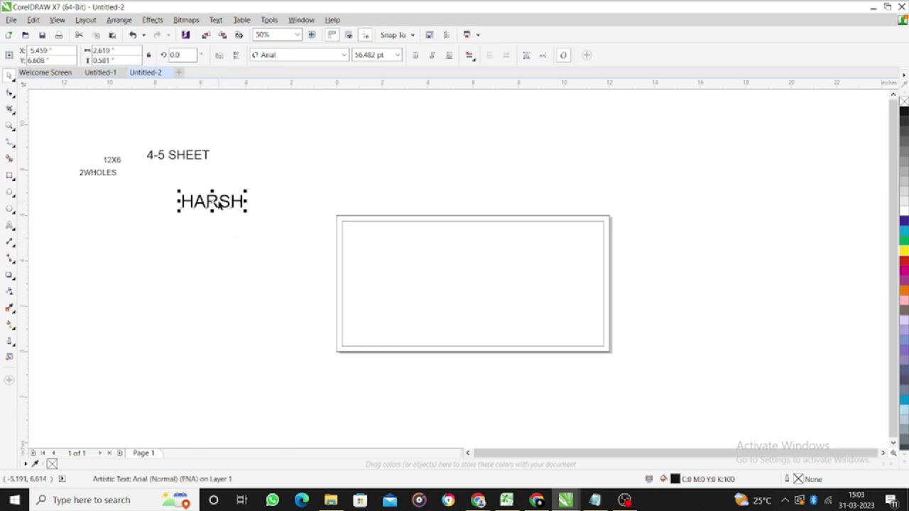
- Add the text "Technical hub" below the name and enlarge it to about 45 pt
click(12, 227)
click(183, 251)
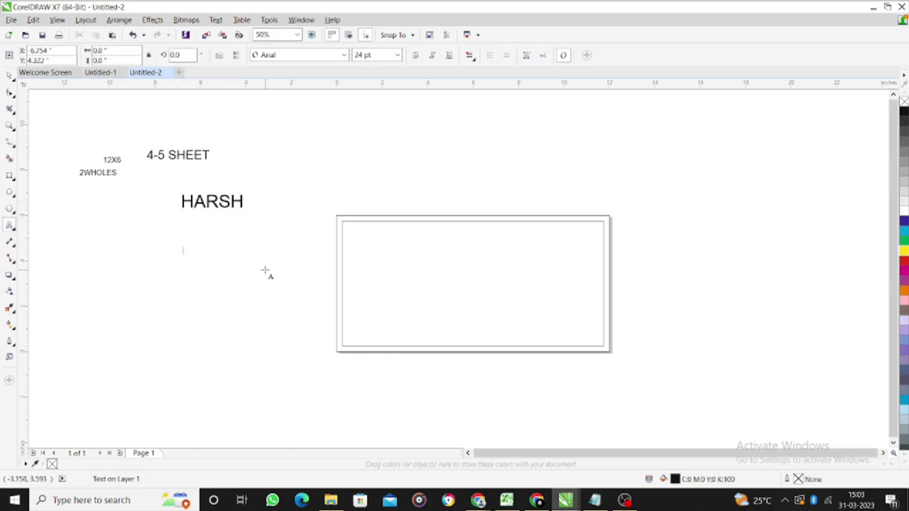
text(Technical hub)
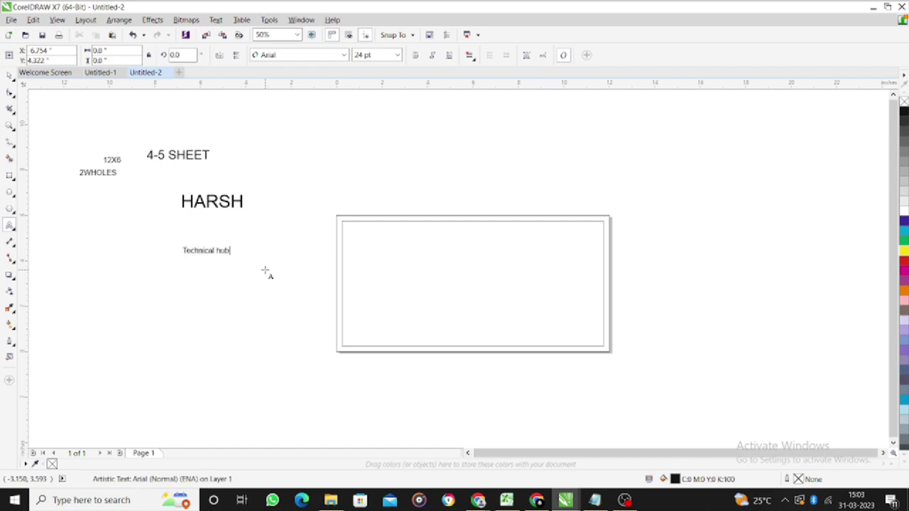
key(ctrl+space)
drag(232, 257, 274, 262)
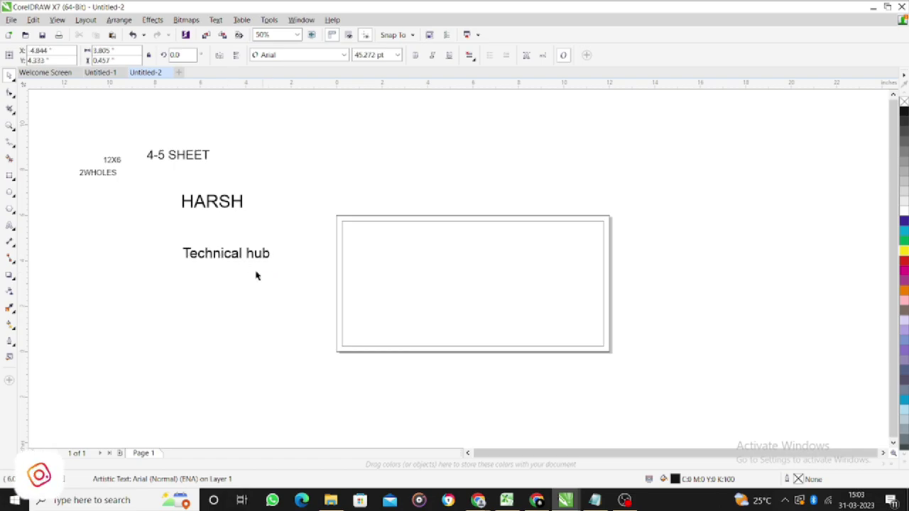
- Move the name and "Technical hub" above the page, stacked closely with the name on top
click(234, 212)
click(237, 235)
drag(229, 253, 269, 195)
drag(234, 256, 269, 128)
shift+click(201, 222)
click(284, 151)
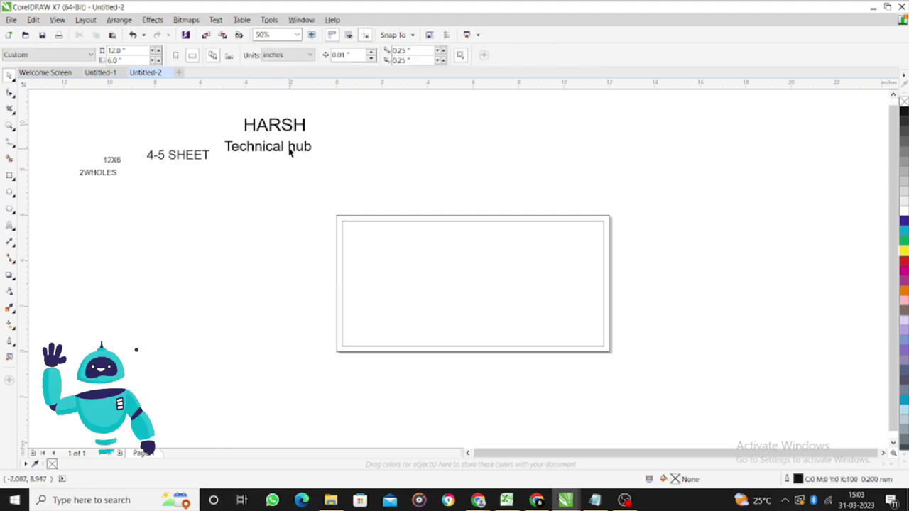
click(289, 148)
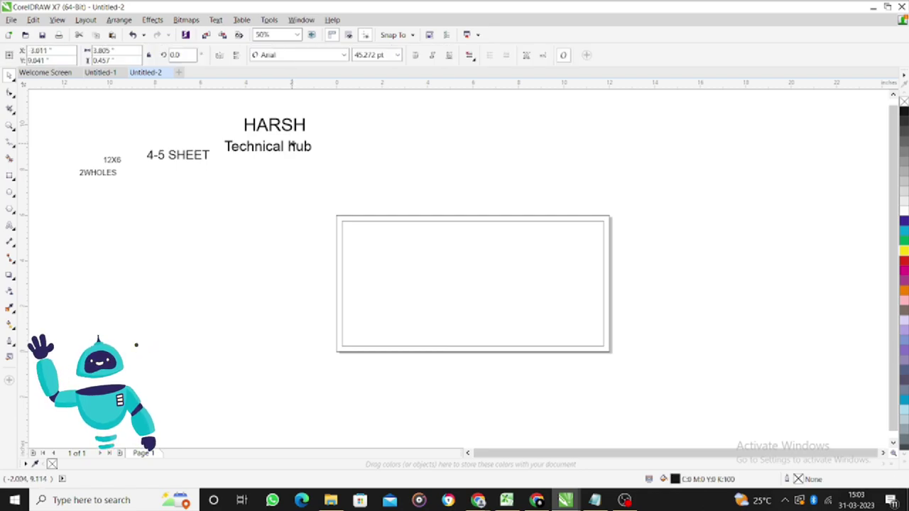
- Move "Technical hub" closer beneath the person's name and shift it slightly right to centre it
drag(288, 148, 292, 143)
click(292, 174)
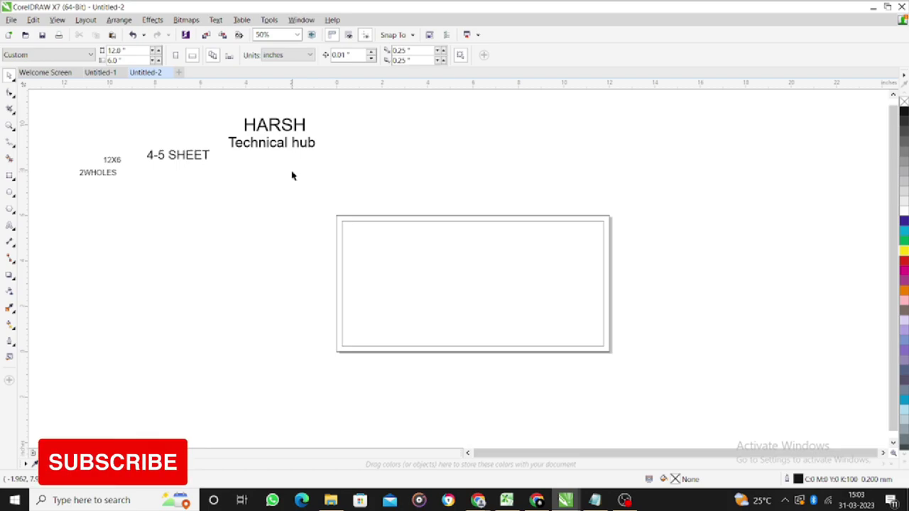
- Add the artistic text "Gurgaon" with a capital G outside the page, below the production notes, and enlarge it to about 43 pt
click(10, 226)
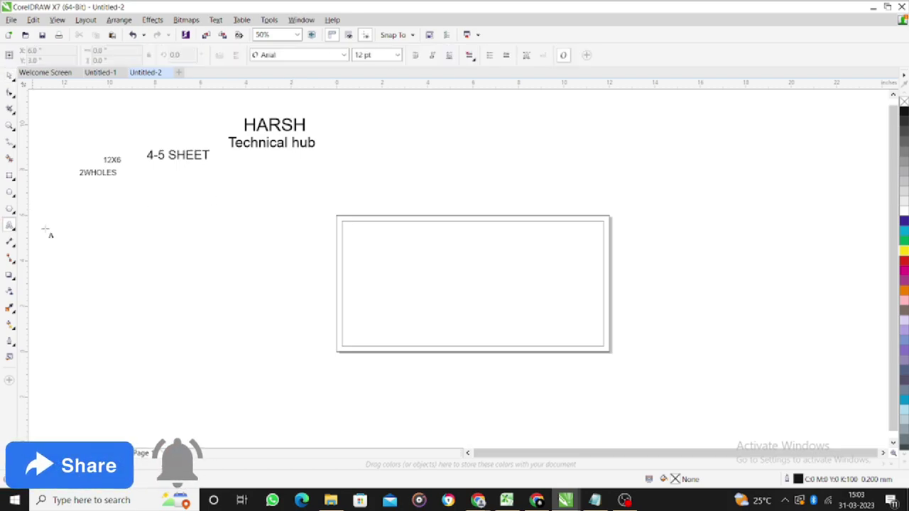
click(112, 223)
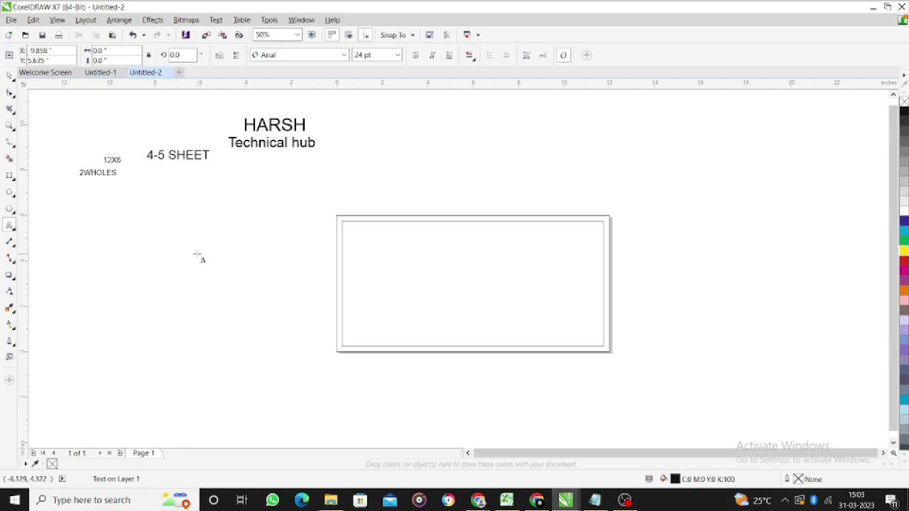
text(gurgaon)
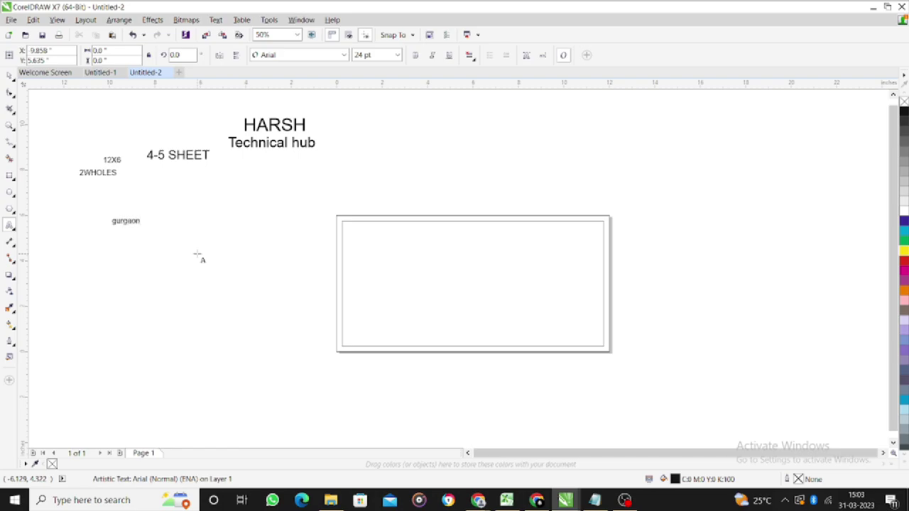
key(BackSpace)
text(H)
key(BackSpace)
text(G)
key(ctrl+space)
drag(144, 228, 166, 232)
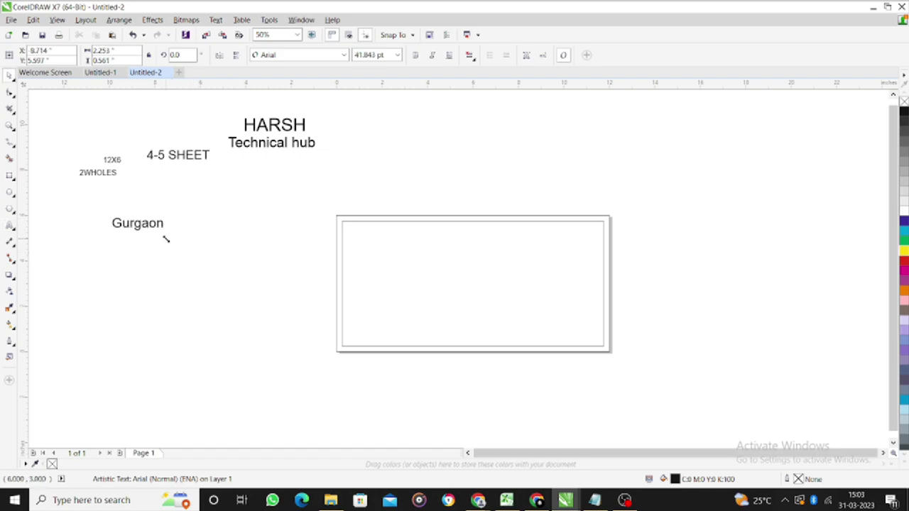
double_click(160, 224)
click(166, 224)
key(Return)
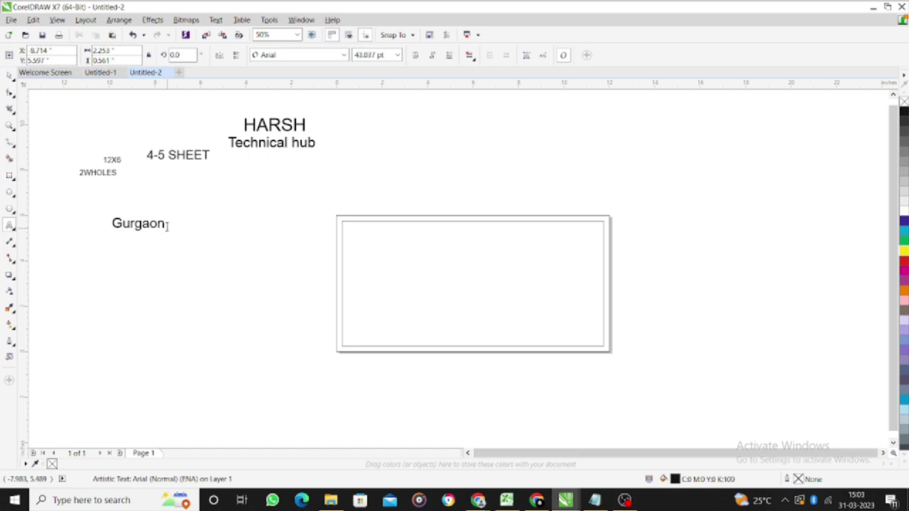
- Add the artistic text "HARYANA", enlarge it and place it above "Gurgaon", making "Gurgaon" somewhat larger too
click(142, 279)
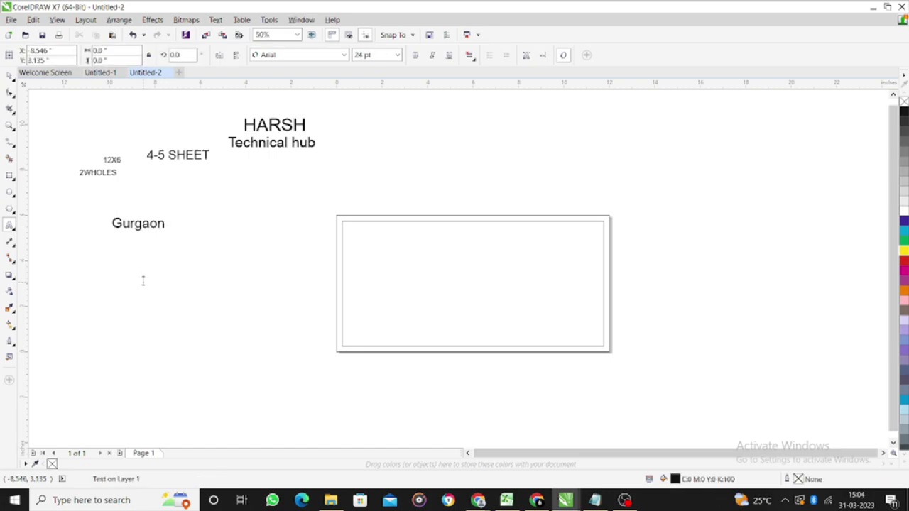
text(HARYANA)
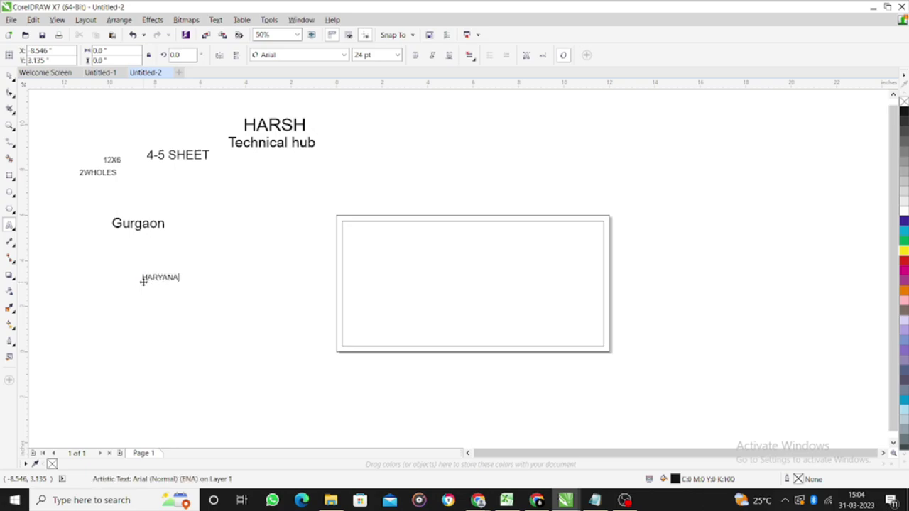
key(ctrl+space)
drag(182, 286, 228, 215)
drag(162, 233, 195, 253)
click(217, 260)
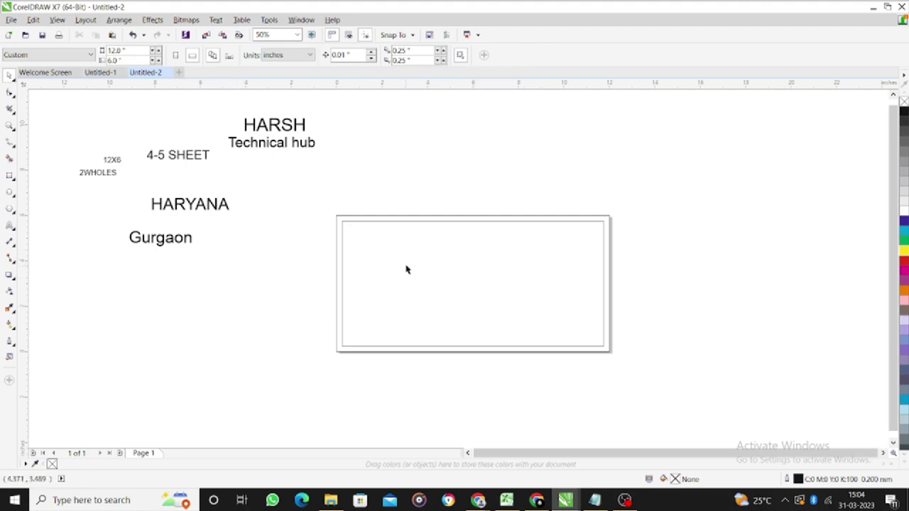
- Enlarge "Gurgaon" to about 100 pt and "HARYANA" to about 79 pt, leaving a wider gap between them
click(174, 241)
drag(194, 251, 250, 277)
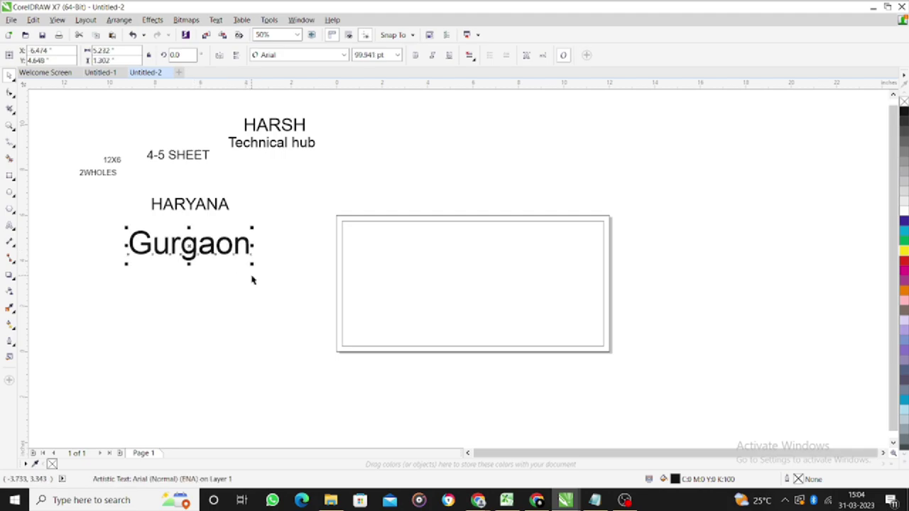
click(195, 207)
drag(235, 217, 273, 238)
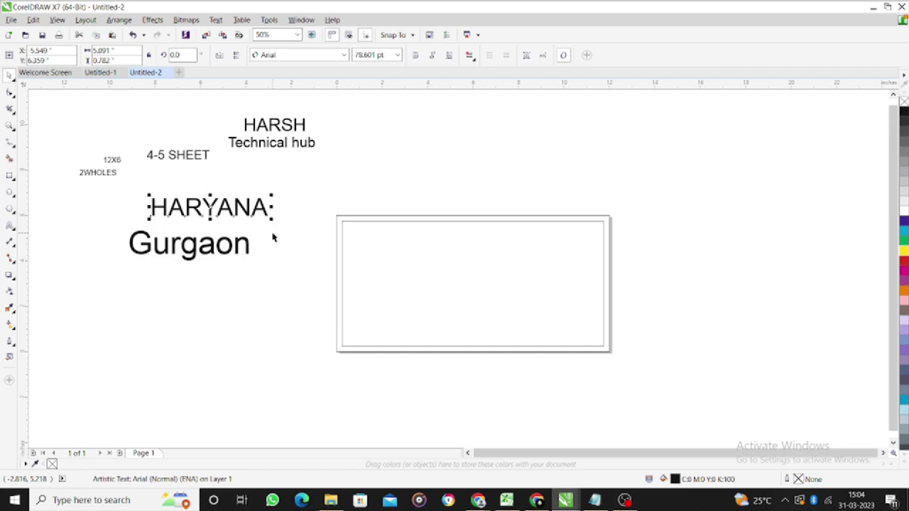
click(232, 256)
drag(232, 255, 192, 274)
- Set the font of "HARYANA" to Bazinga! and enlarge the text to about 109 pt
click(245, 205)
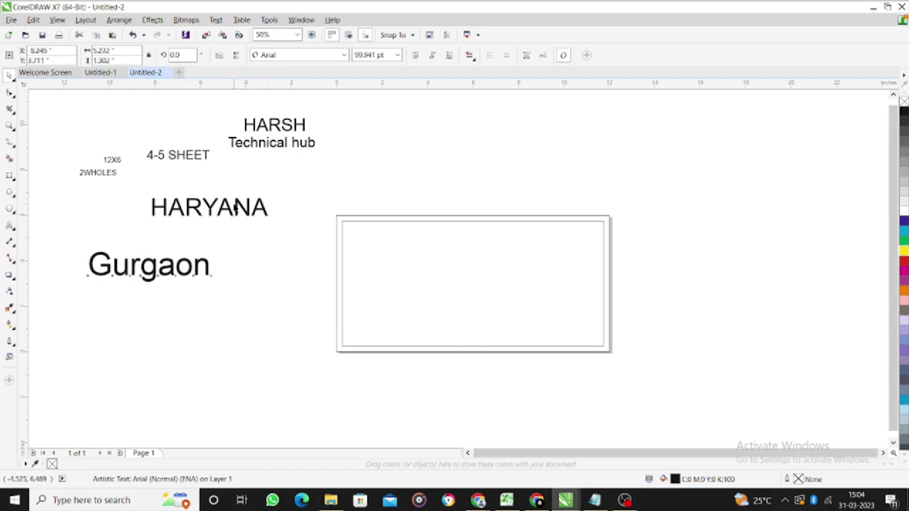
click(323, 56)
mouse_move(330, 81)
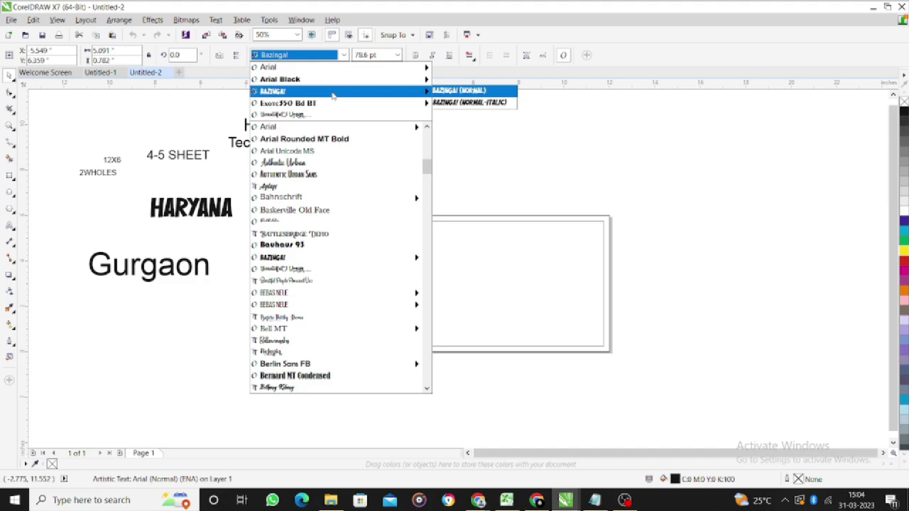
click(332, 93)
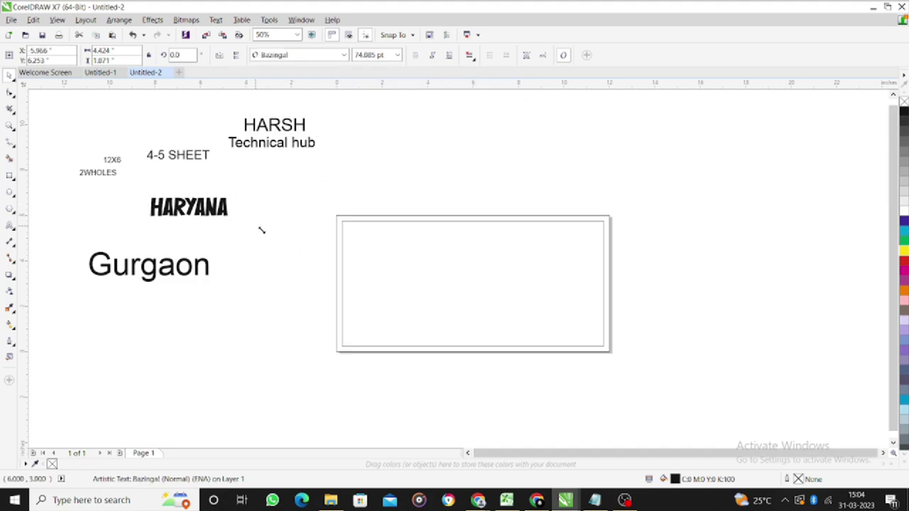
- Preview other fonts on "HARYANA" and apply Black Gumners
click(344, 54)
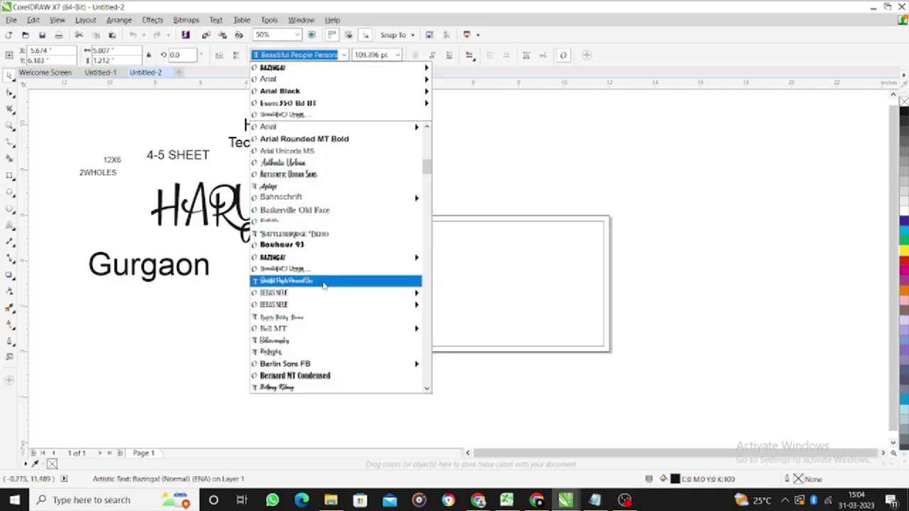
mouse_move(321, 307)
mouse_move(321, 331)
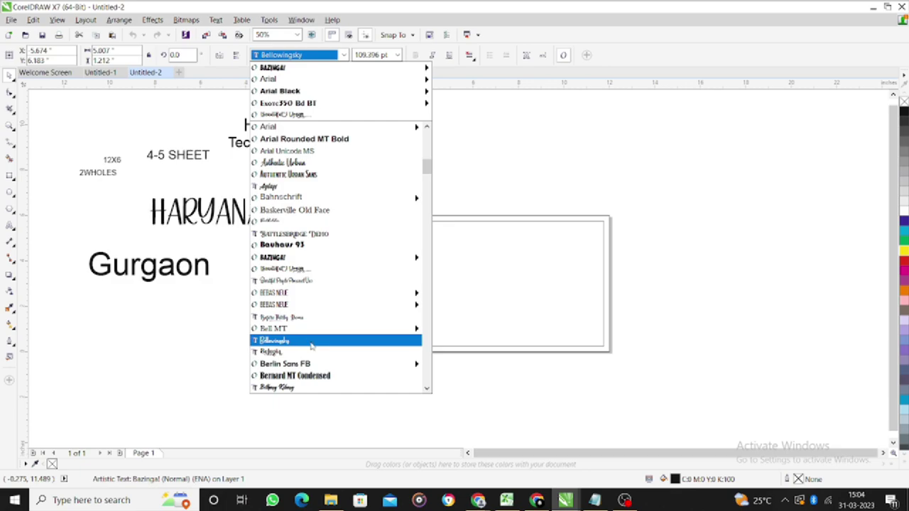
scroll(310, 266, down, 3)
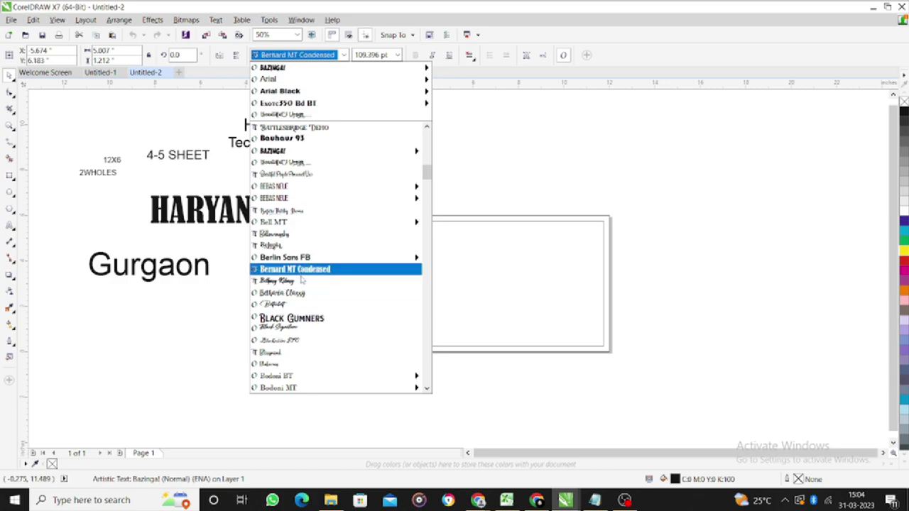
click(291, 318)
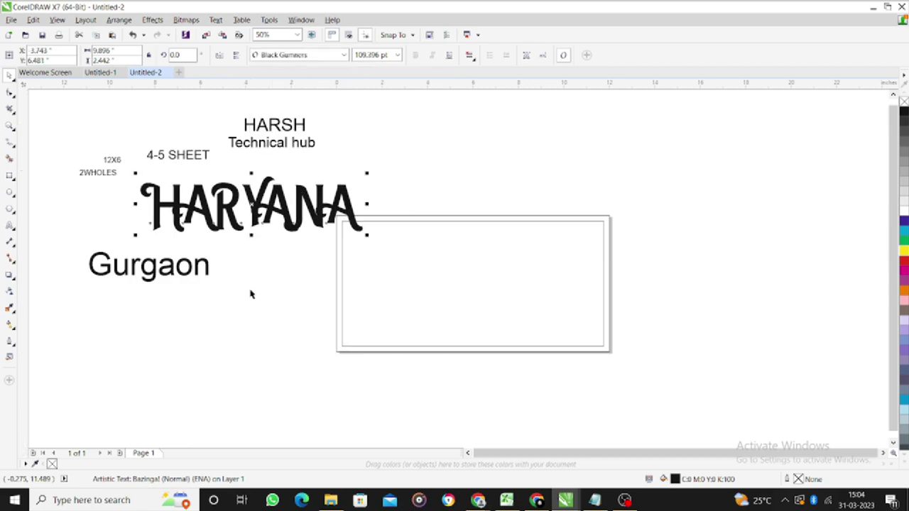
- Examine up close how the letter strokes of "HARYANA" join and overlap in the decorative font
click(229, 240)
scroll(268, 202, up, 2)
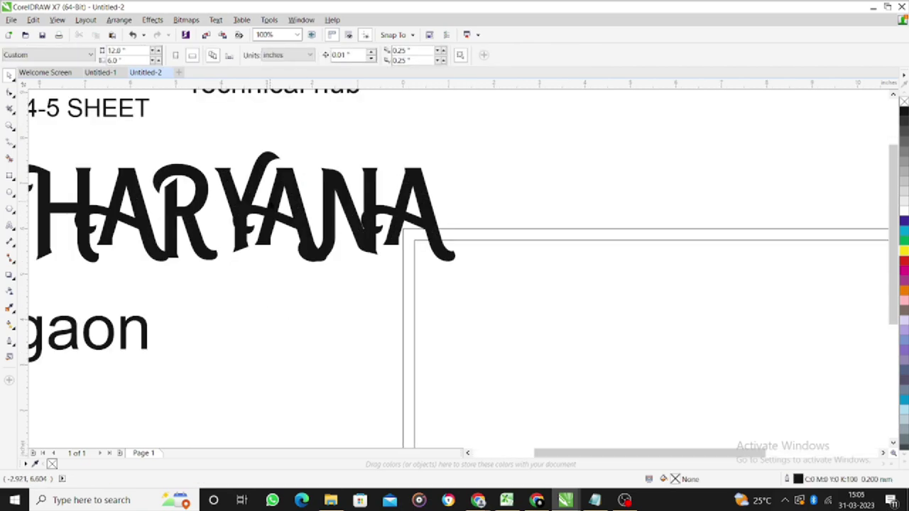
click(245, 217)
scroll(270, 126, down, 4)
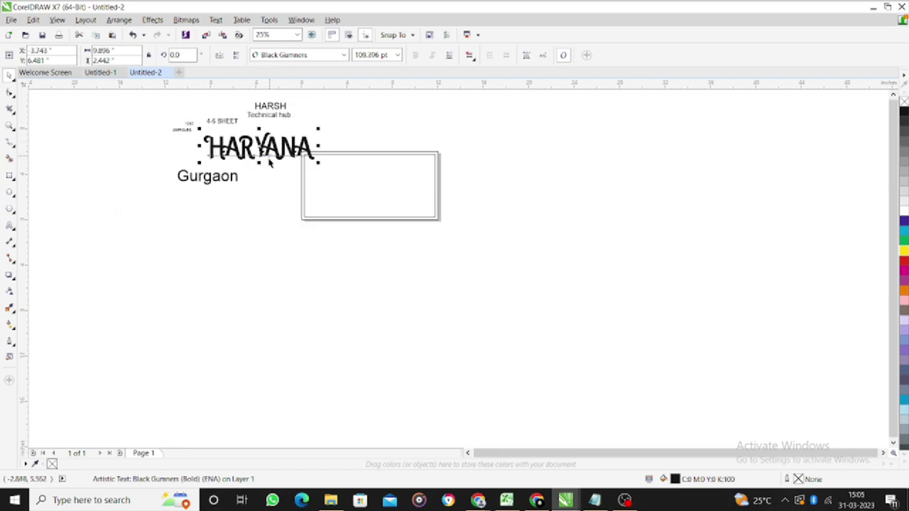
scroll(263, 146, up, 2)
key(Escape)
scroll(252, 159, down, 1)
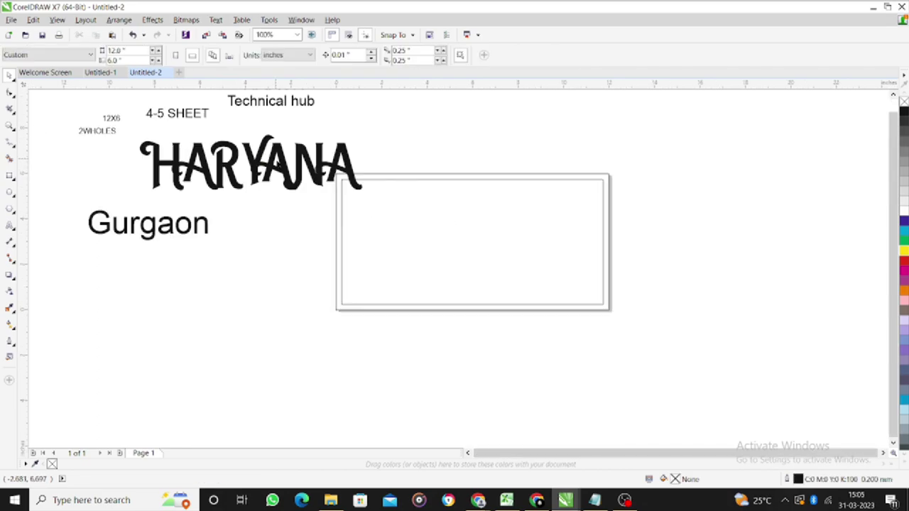
scroll(269, 174, up, 1)
scroll(231, 181, down, 1)
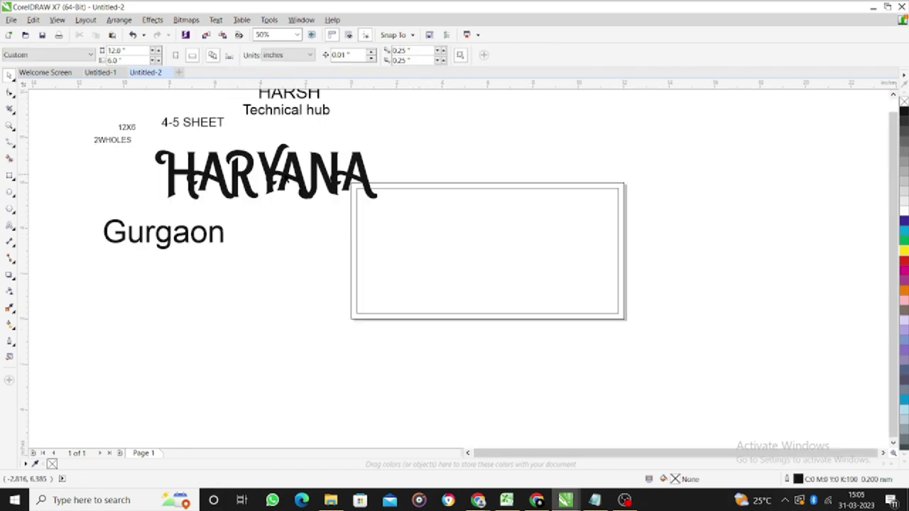
- Move "HARYANA" slightly lower and change its font to Book Antiqua
click(277, 170)
drag(277, 171, 273, 202)
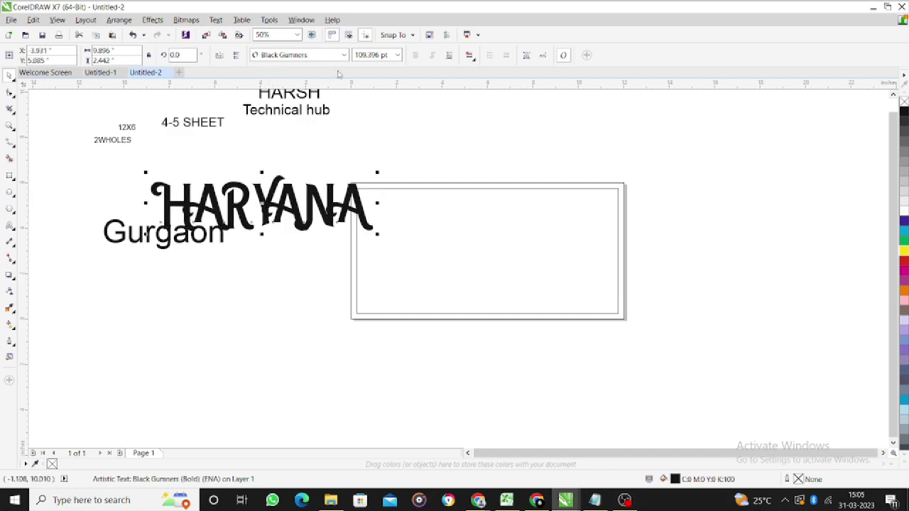
click(343, 56)
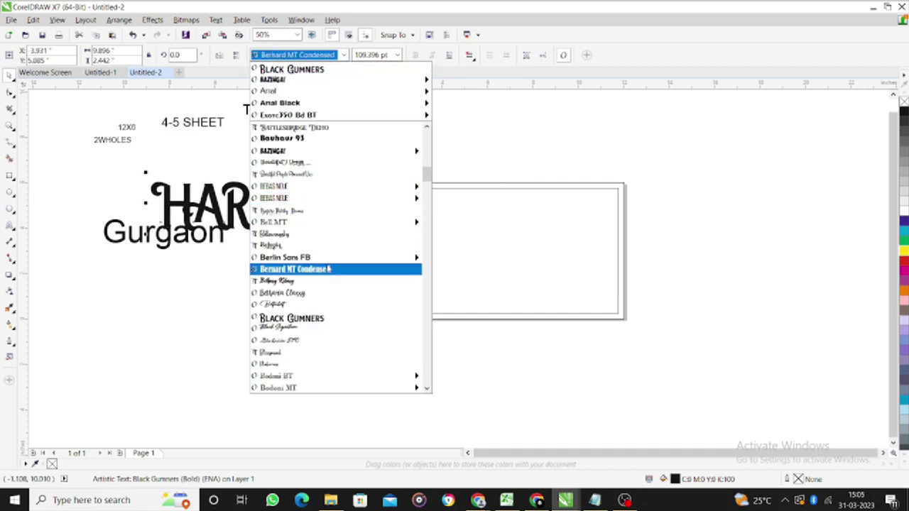
scroll(326, 259, down, 1)
scroll(326, 242, down, 4)
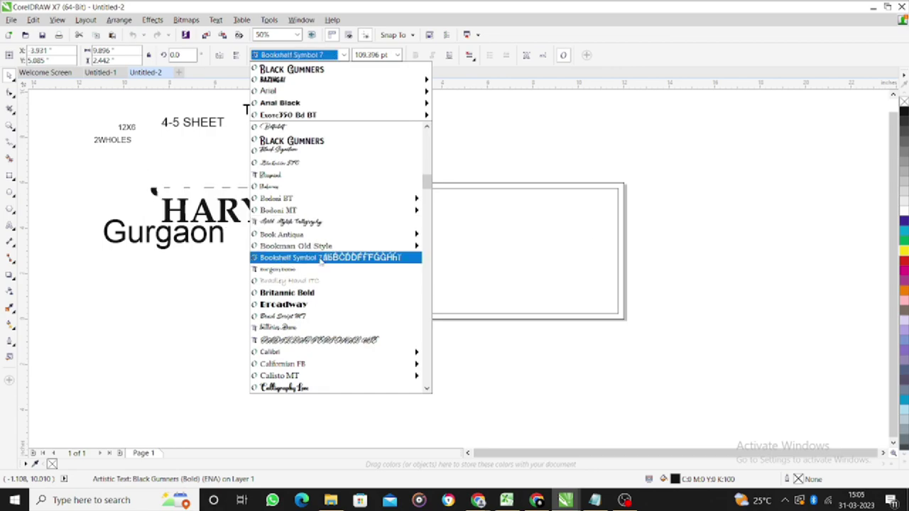
click(321, 242)
click(256, 255)
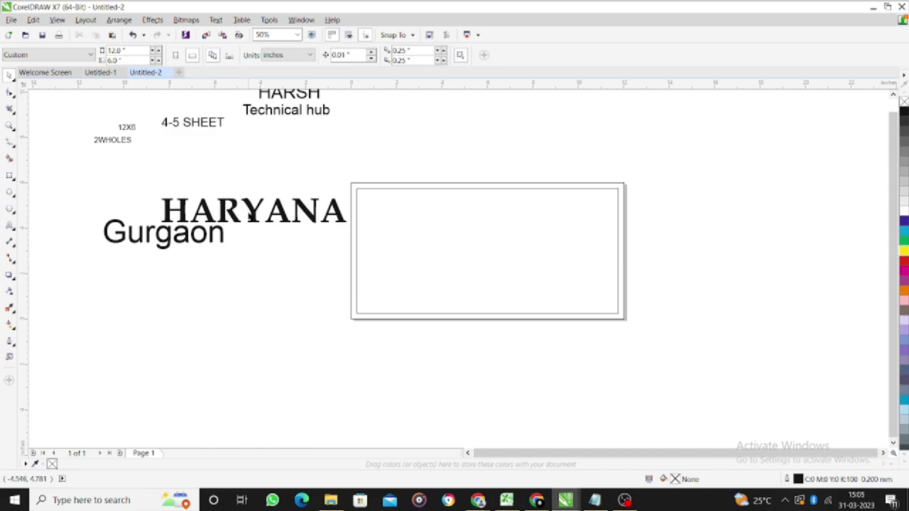
- Move "HARYANA" and "Gurgaon" apart so they do not overlap, and set the font of "Gurgaon" to Authentic Urban
drag(230, 218, 205, 202)
drag(203, 240, 208, 260)
click(298, 55)
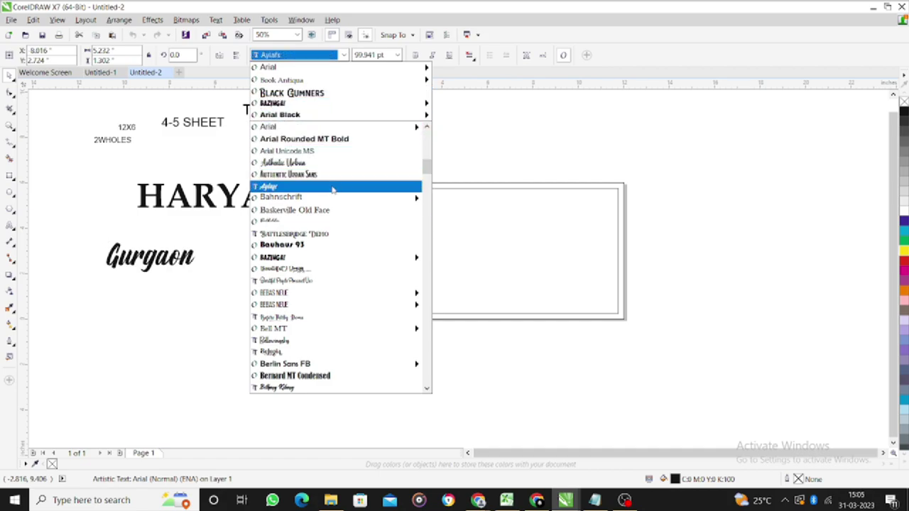
click(334, 165)
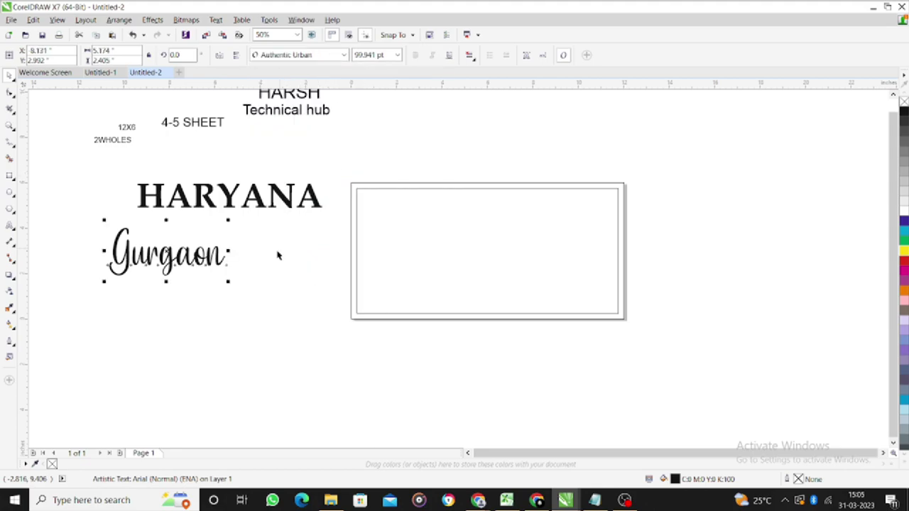
click(234, 288)
scroll(110, 263, up, 2)
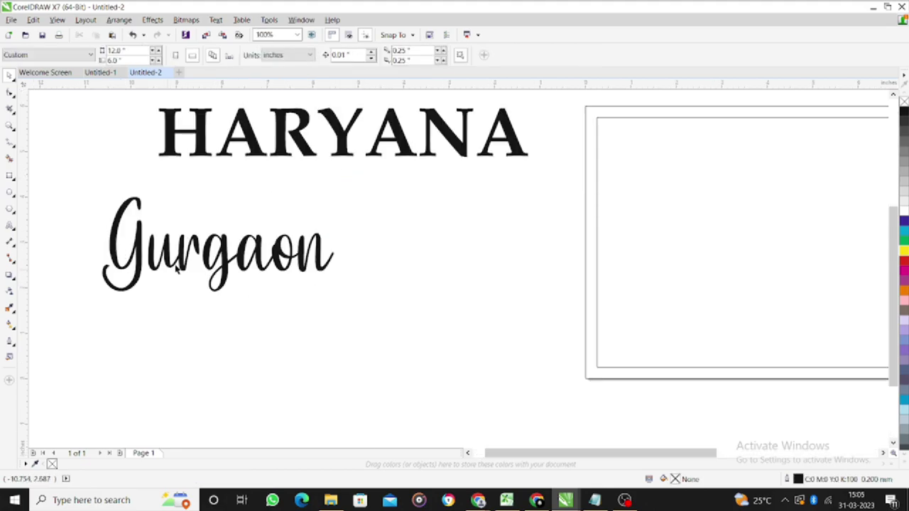
scroll(283, 277, down, 2)
- Reposition "Gurgaon" beneath "HARYANA", lining up the left edges of the two words
drag(257, 260, 305, 257)
click(298, 281)
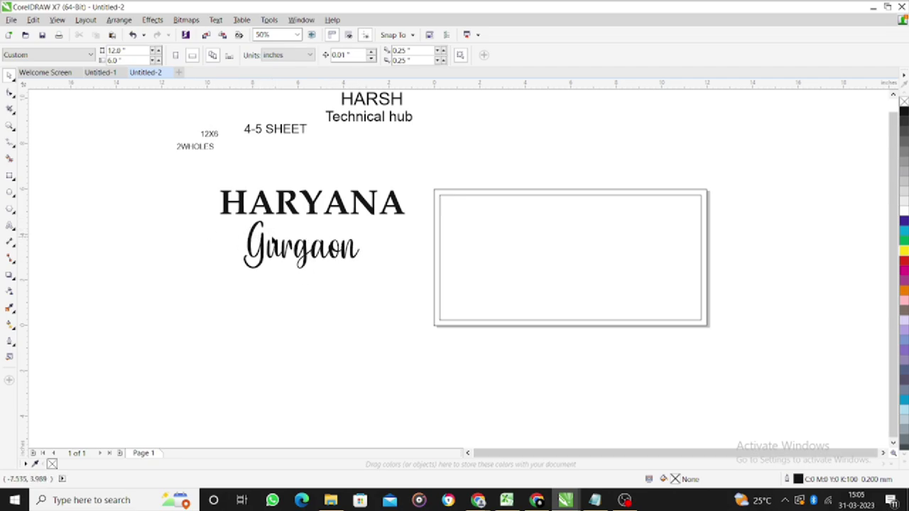
drag(250, 260, 247, 258)
click(247, 281)
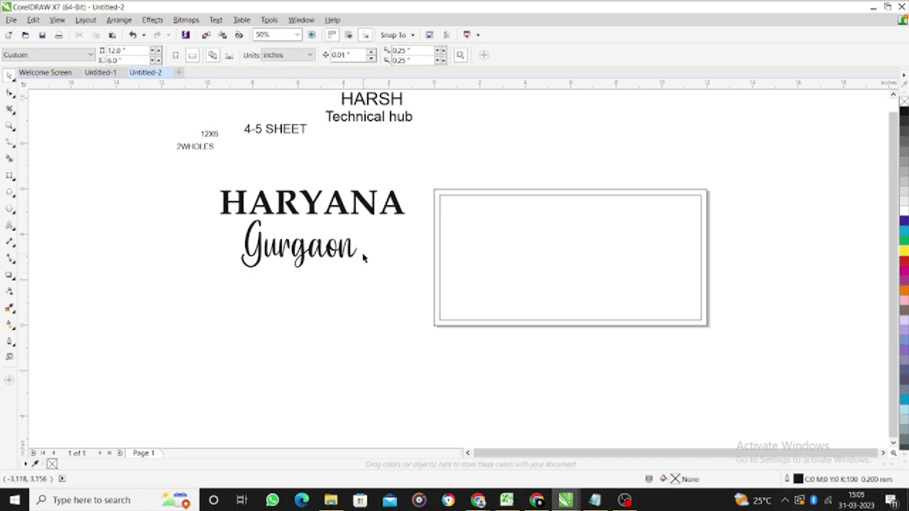
drag(291, 254, 268, 267)
click(303, 295)
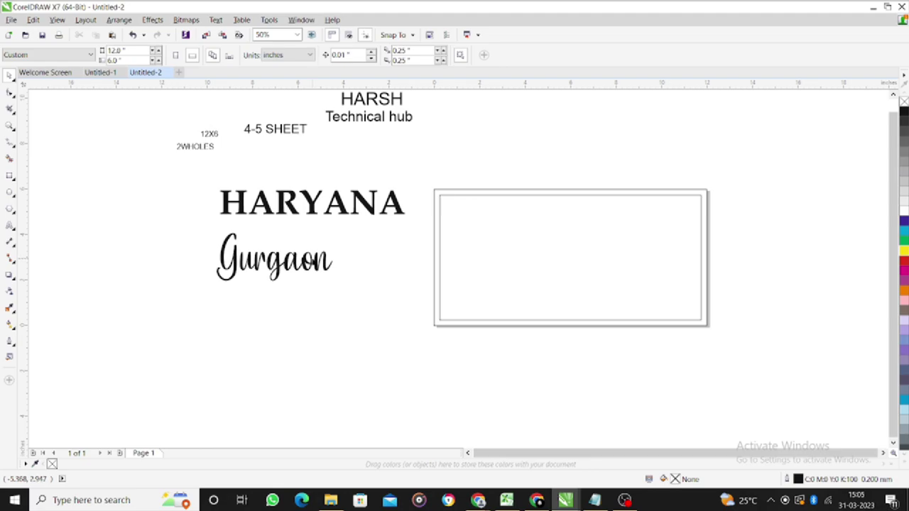
click(330, 245)
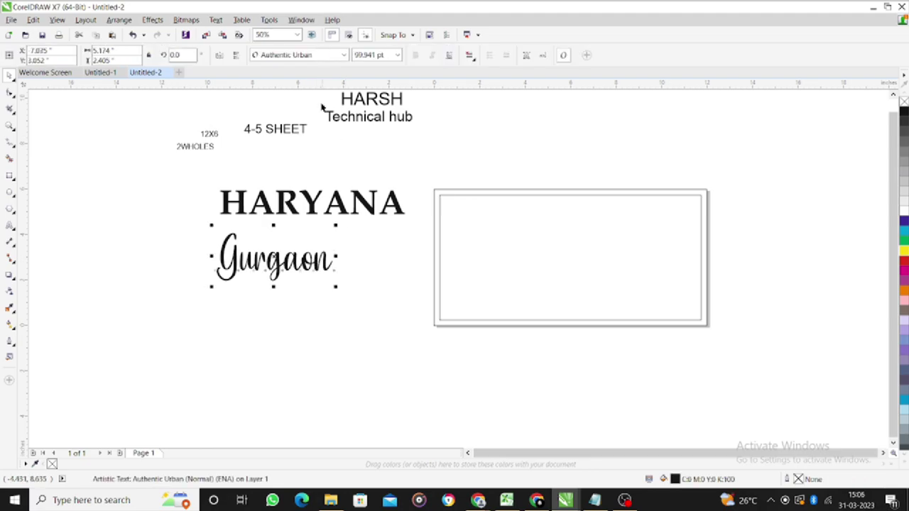
click(344, 56)
click(344, 55)
click(344, 55)
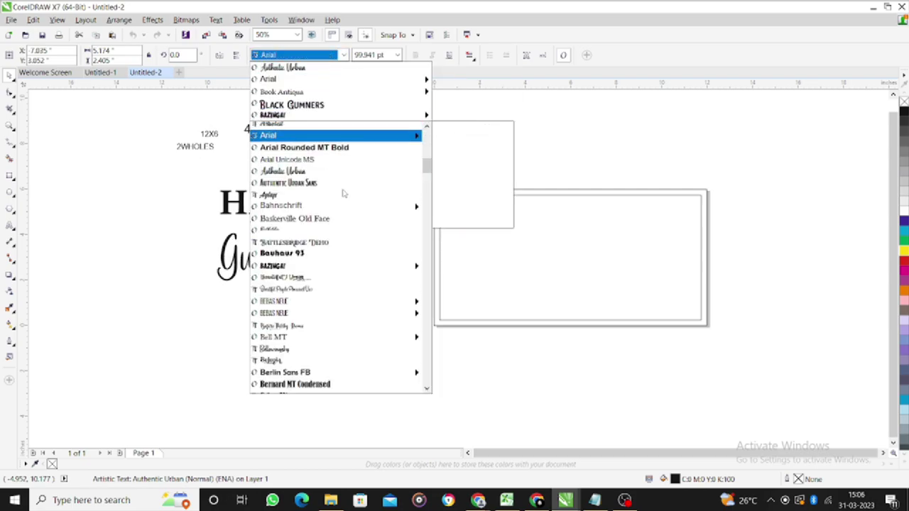
key(Escape)
- Move "Gurgaon" to the left of "HARYANA", at about the same height
drag(268, 263, 122, 213)
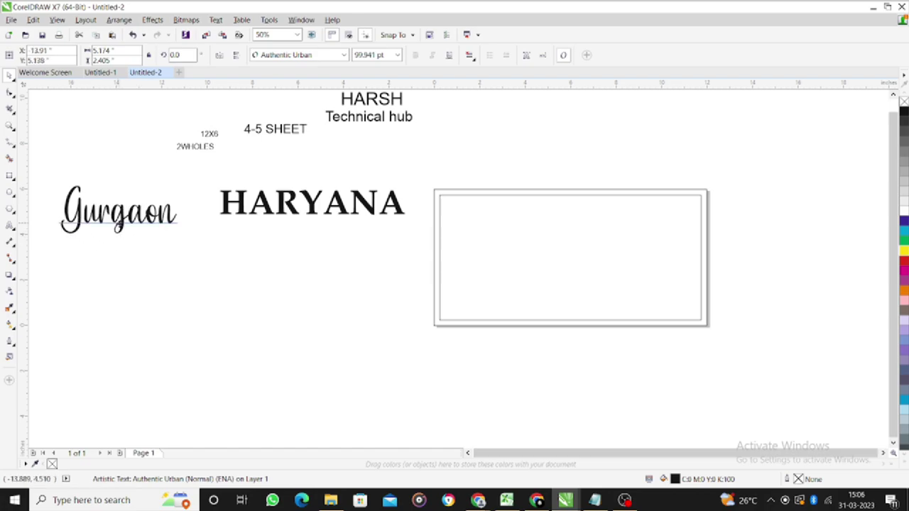
- Change the font of "Gurgaon" to Beautiful Dream and move the word beneath "HARYANA"
click(344, 56)
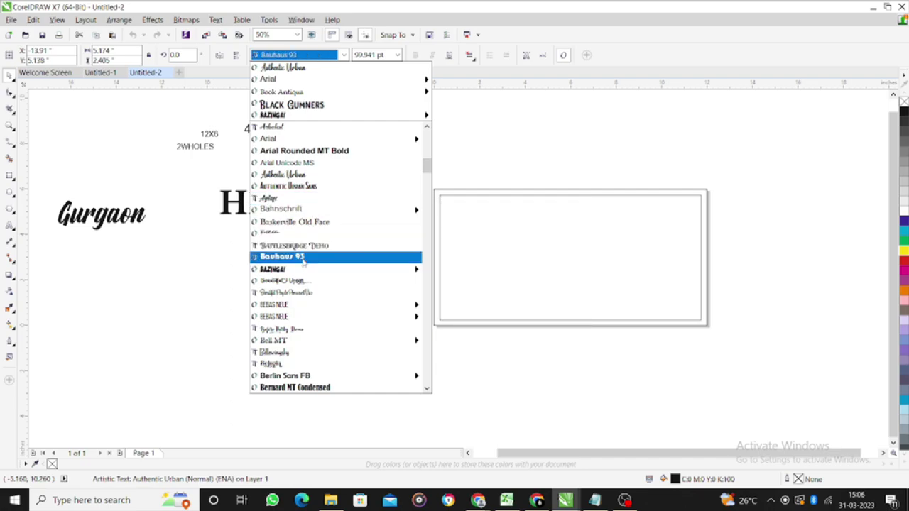
click(301, 283)
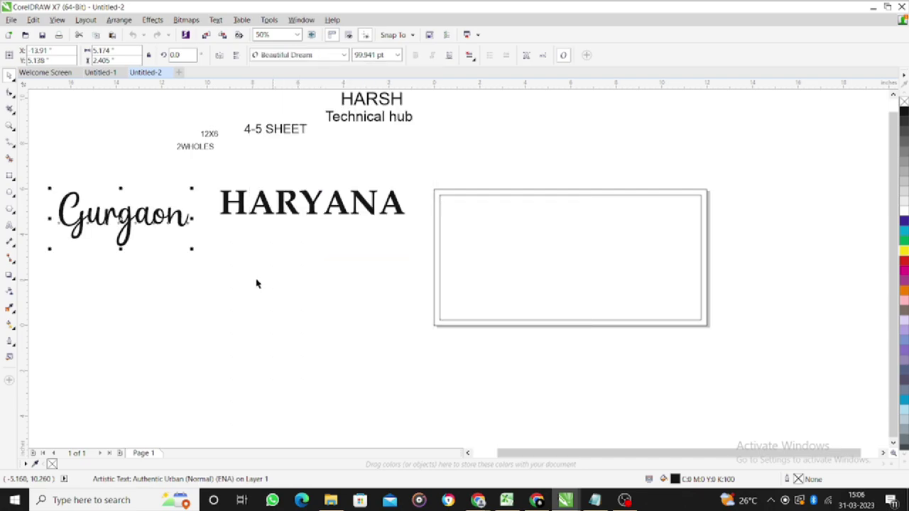
drag(124, 216, 211, 261)
- Scale "Gurgaon" up slightly to about 107 pt, keeping its proportions
drag(276, 290, 343, 320)
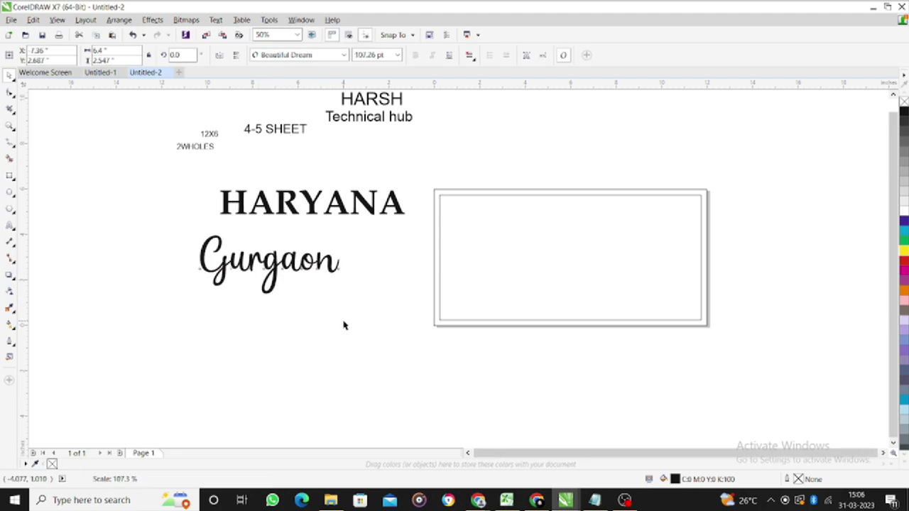
click(343, 321)
click(280, 272)
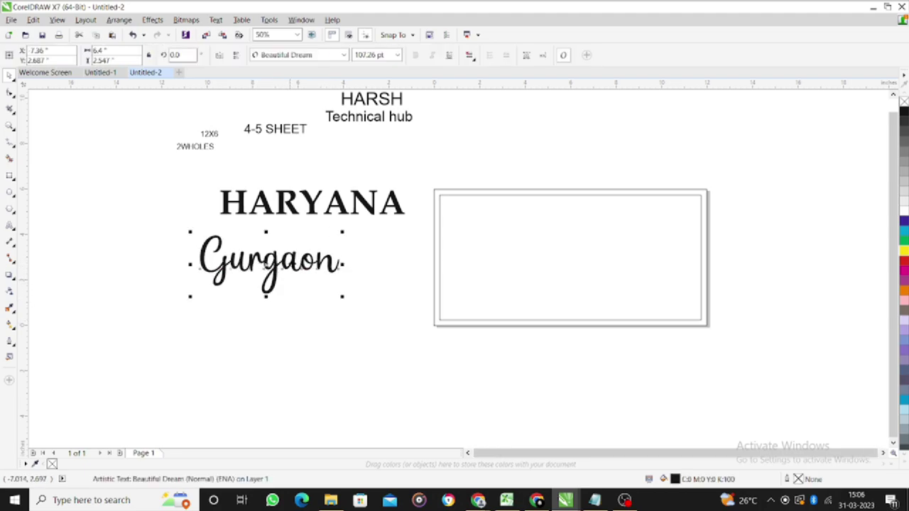
- Fill "HARYANA" with yellow and "Gurgaon" with red
click(295, 204)
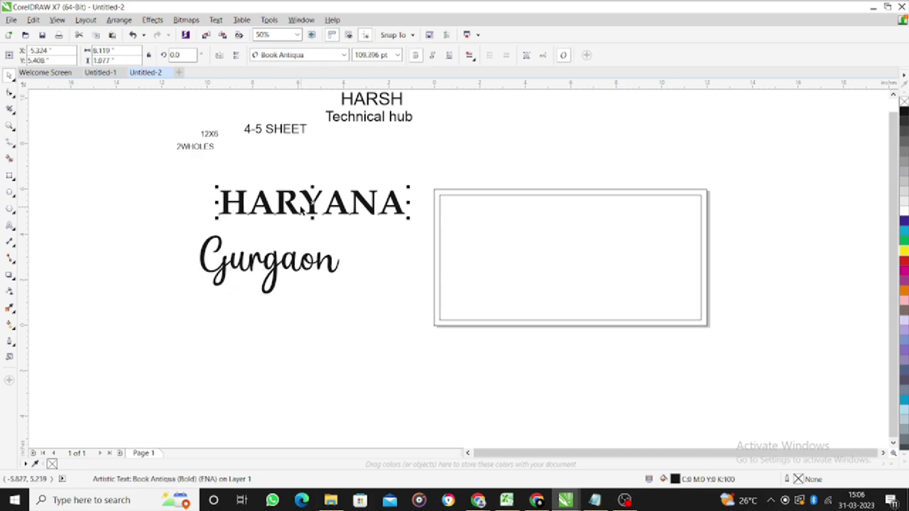
click(903, 250)
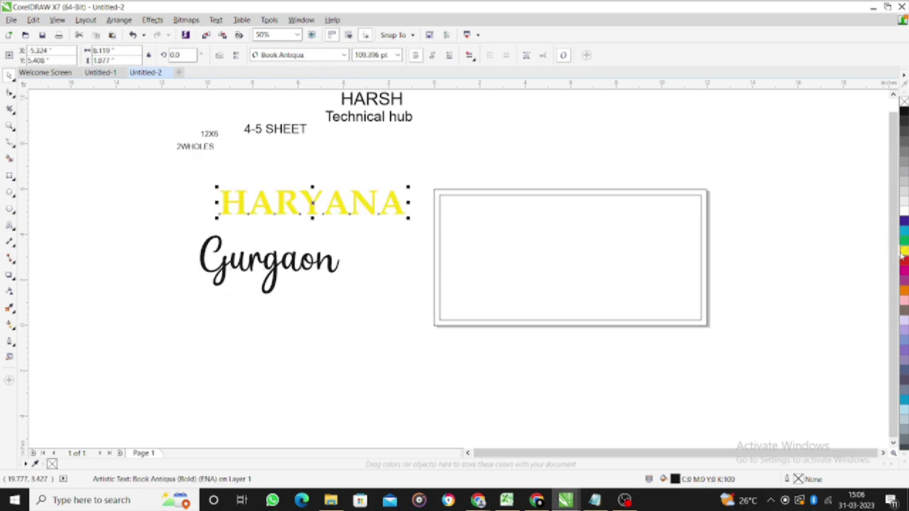
key(Tab)
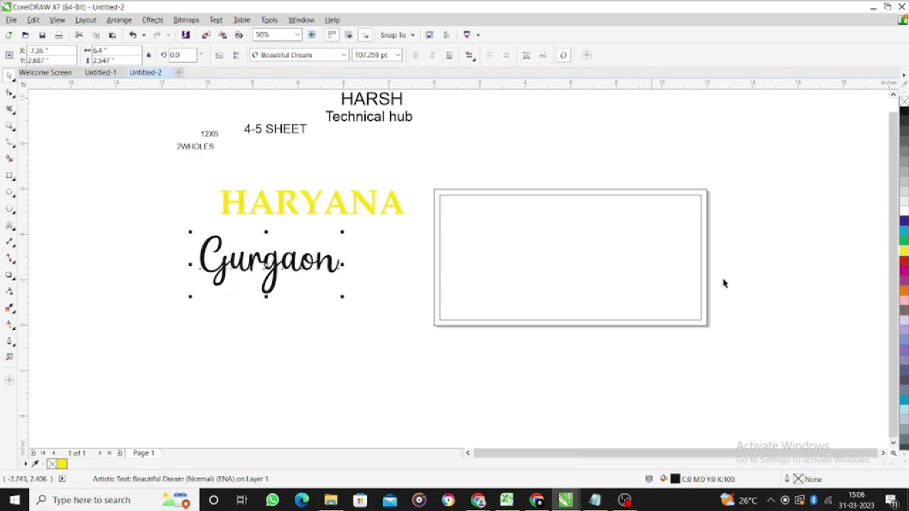
click(903, 261)
click(641, 376)
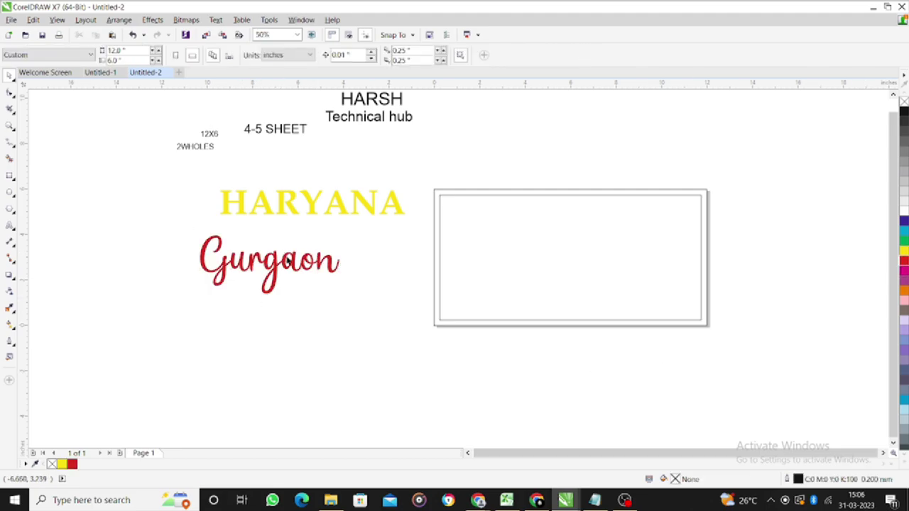
- Try a yellow fill on "Gurgaon", then switch the word back to red
click(291, 262)
click(903, 250)
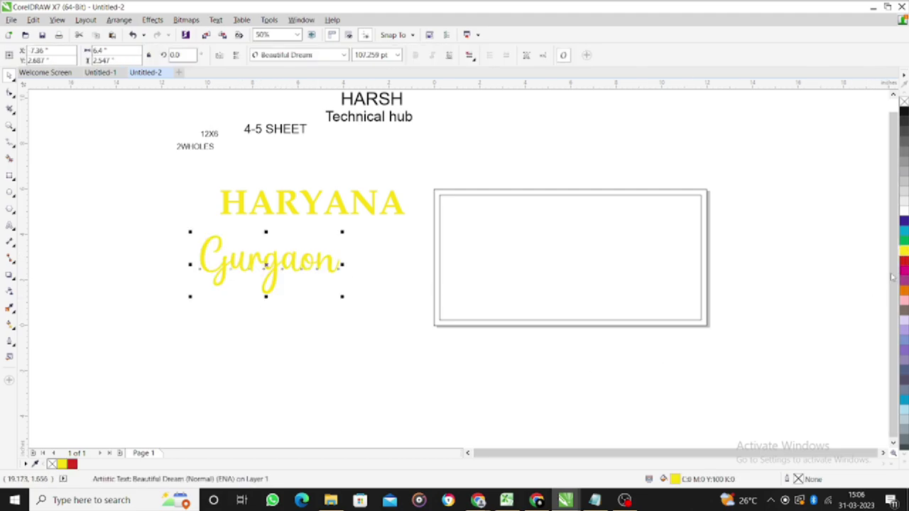
click(903, 263)
click(763, 341)
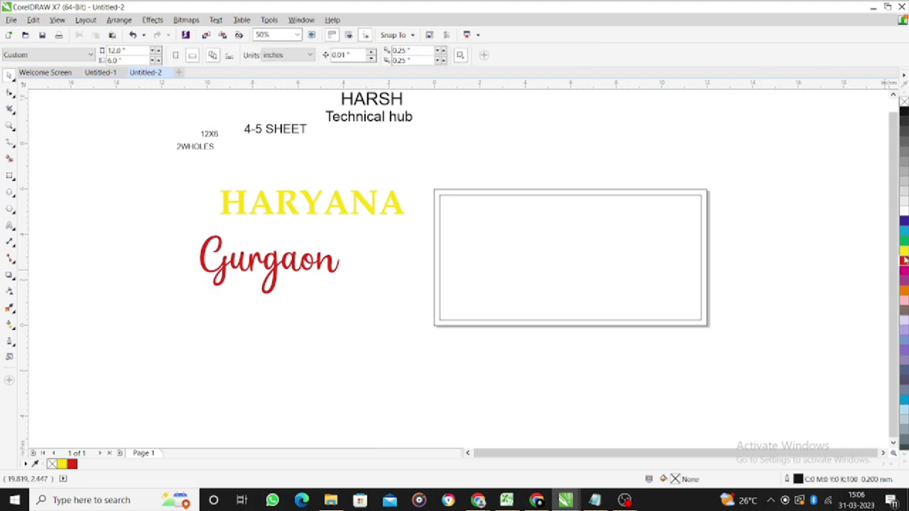
- Try a khaki fill (C0 M0 Y60 K20) on "Gurgaon", then fill it with Gold (C0 M20 Y60 K20)
click(299, 262)
scroll(903, 259, down, 3)
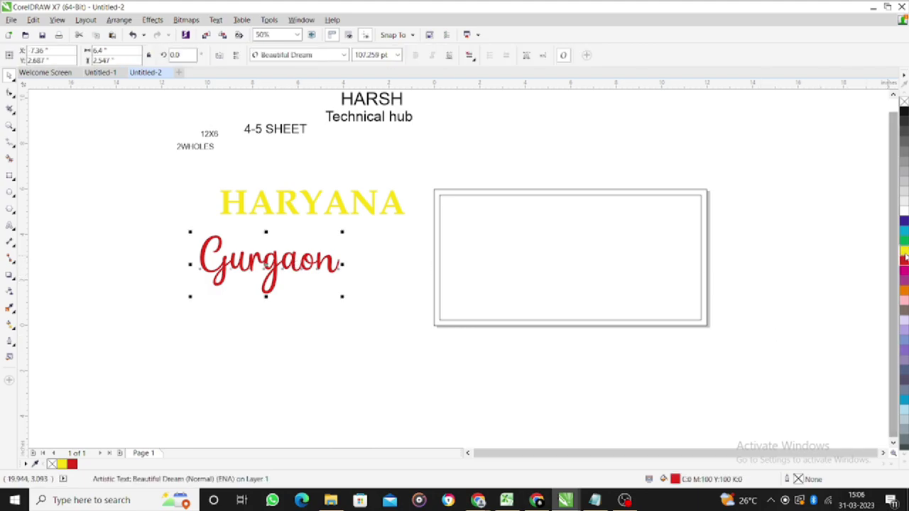
scroll(900, 260, down, 5)
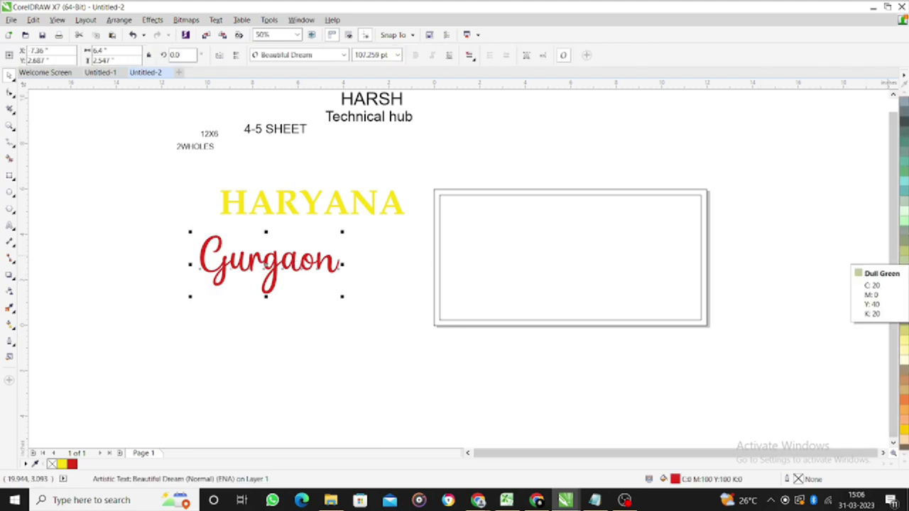
scroll(899, 242, down, 3)
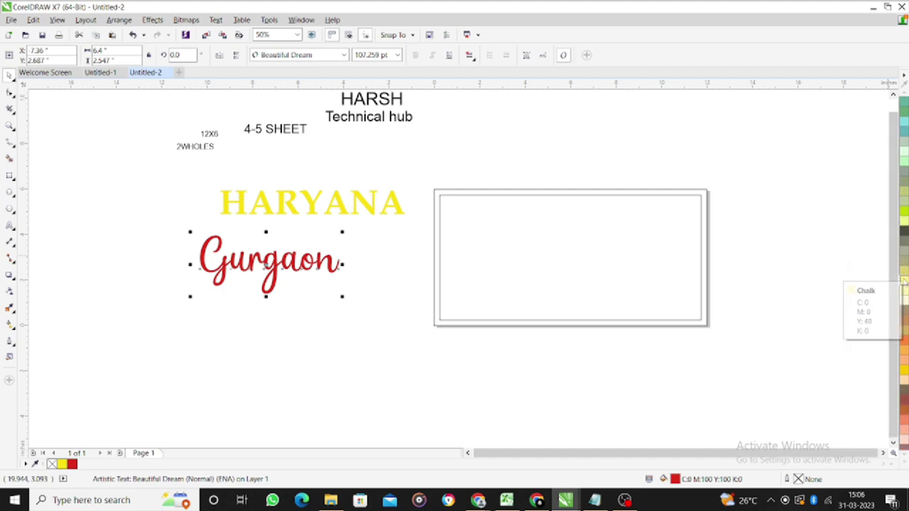
click(905, 279)
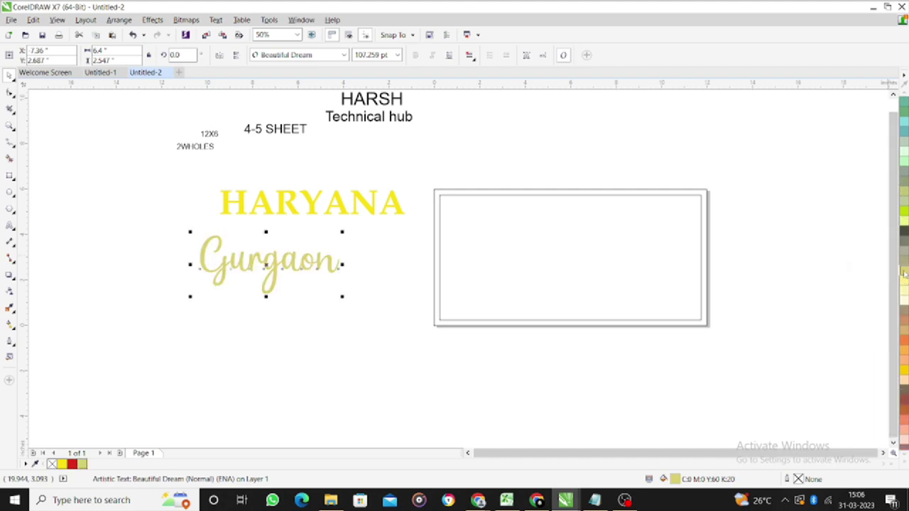
scroll(905, 273, down, 2)
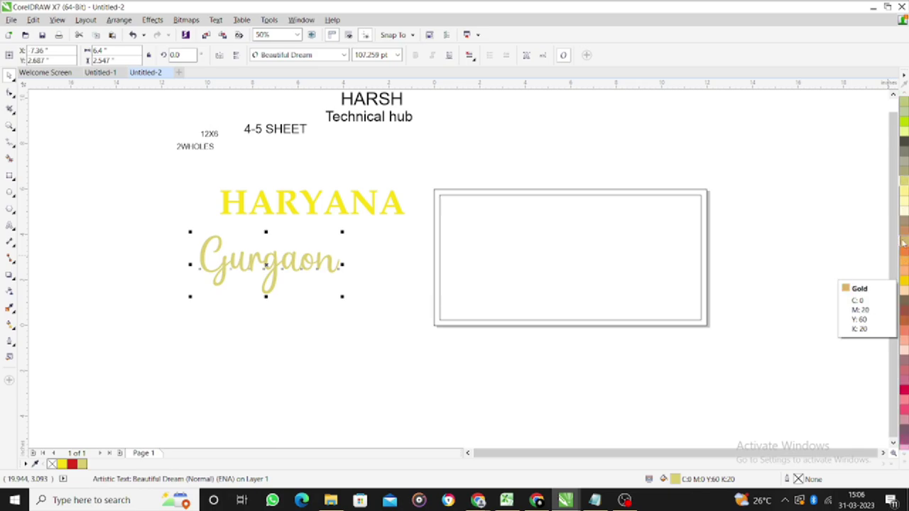
click(904, 277)
click(525, 395)
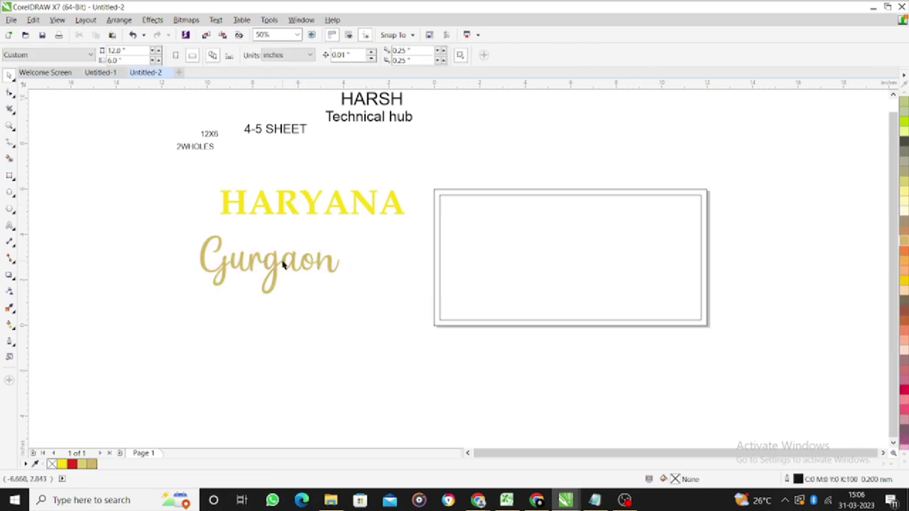
- Move "Gurgaon" slightly closer to "HARYANA" and fill "HARYANA" with the same Gold colour
drag(276, 264, 279, 256)
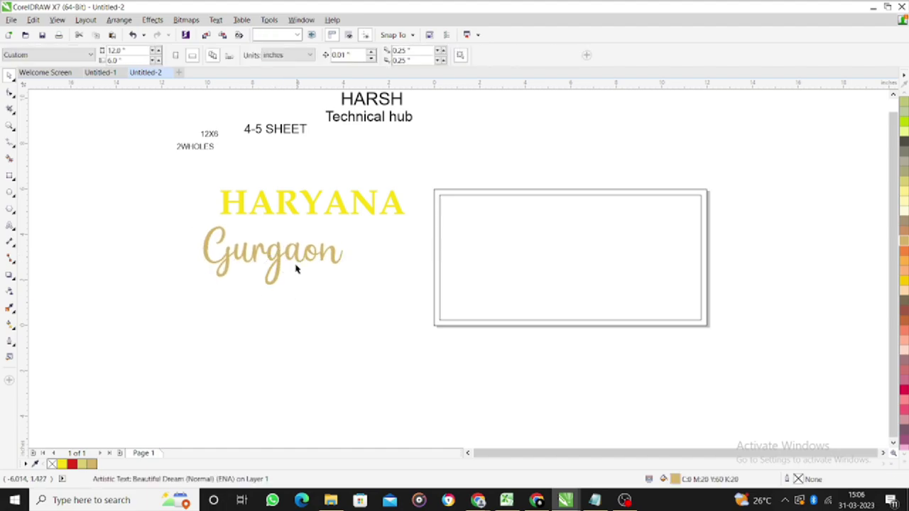
click(291, 204)
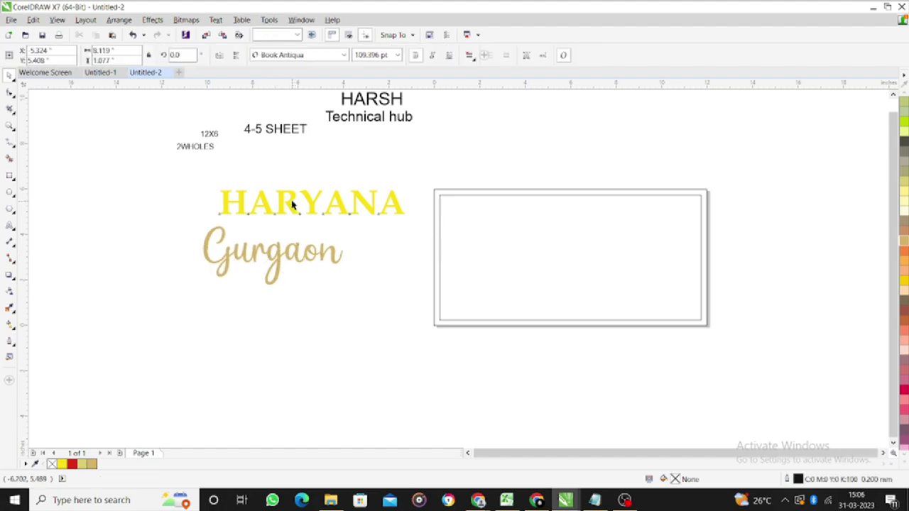
click(905, 245)
click(384, 312)
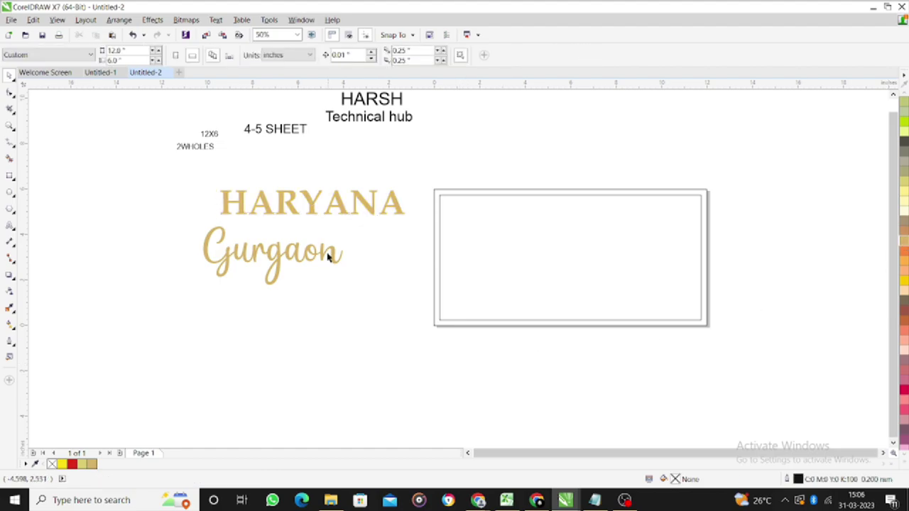
- Reposition "Gurgaon" further right and close beneath "HARYANA", roughly within the width of the upper word
drag(296, 253, 296, 259)
click(284, 241)
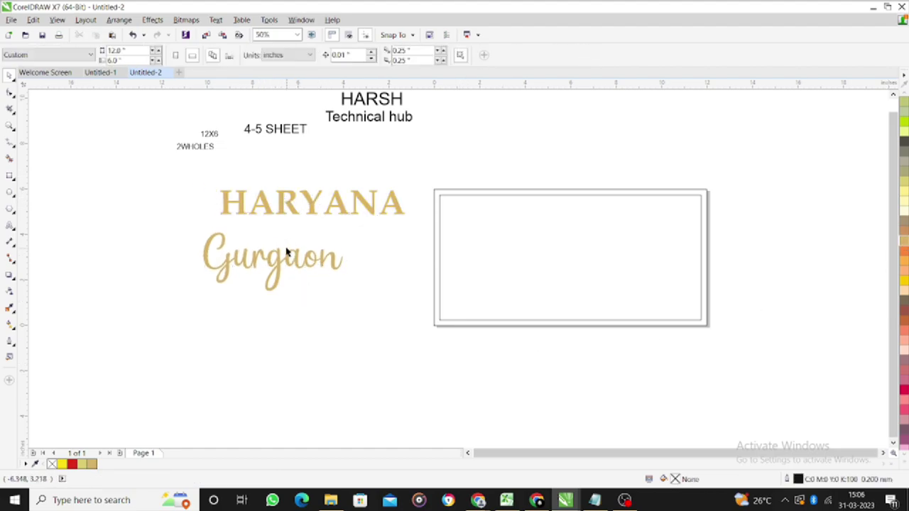
drag(279, 261, 308, 252)
click(185, 210)
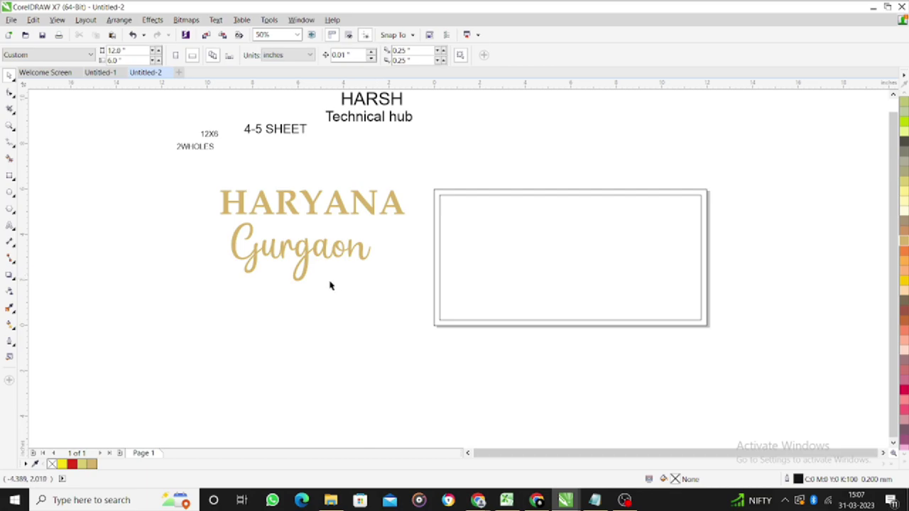
- Remove the fill from "Gurgaon" and give the letters a thin black outline
click(317, 251)
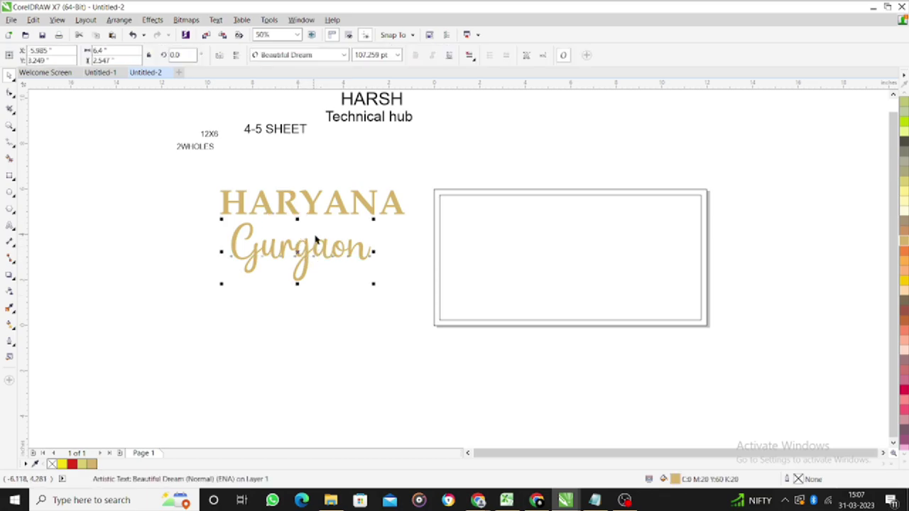
scroll(277, 257, up, 2)
scroll(278, 258, down, 1)
scroll(903, 142, up, 10)
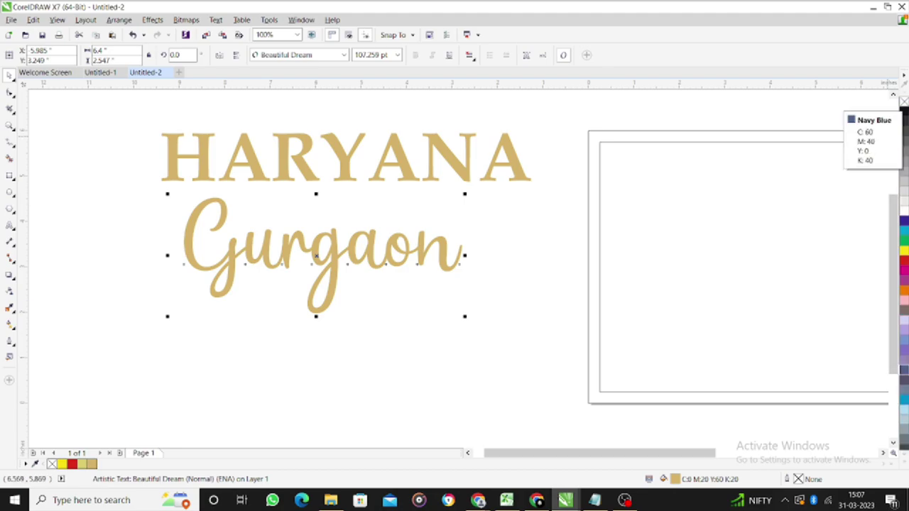
click(904, 102)
right_click(904, 111)
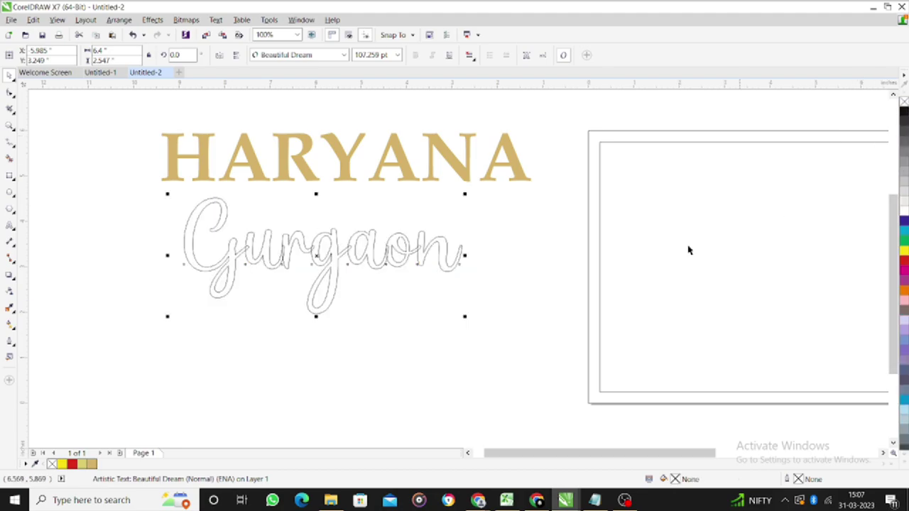
- Check the overlapping letter joints of "Gurgaon" and weld its letters into one continuous shape
scroll(289, 241, up, 1)
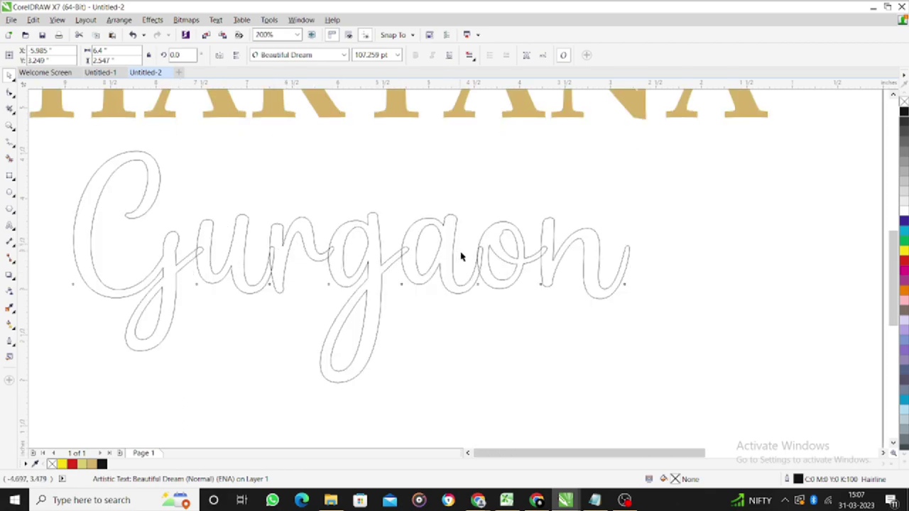
scroll(462, 256, down, 1)
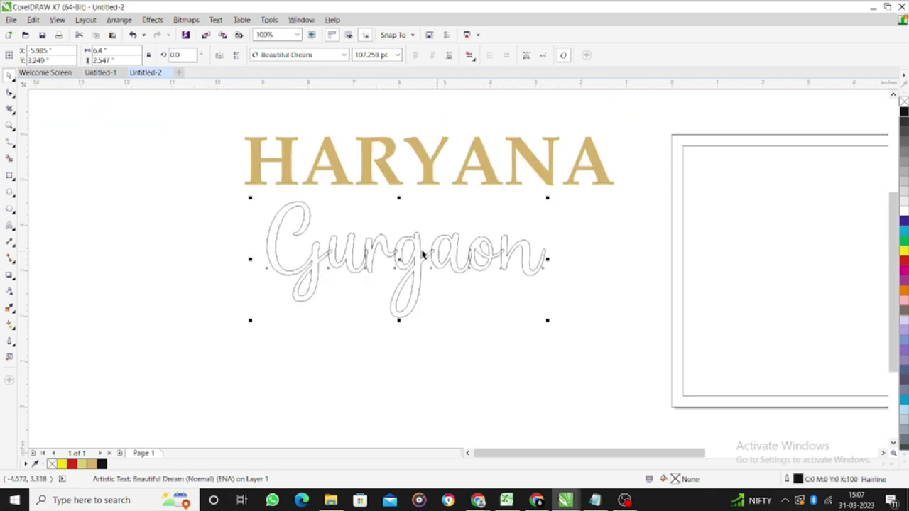
click(119, 20)
mouse_move(135, 132)
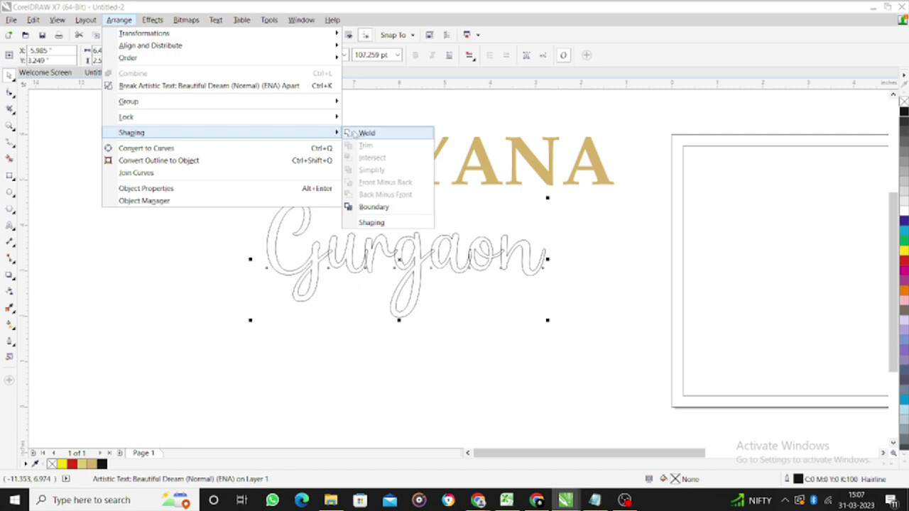
click(369, 132)
click(276, 292)
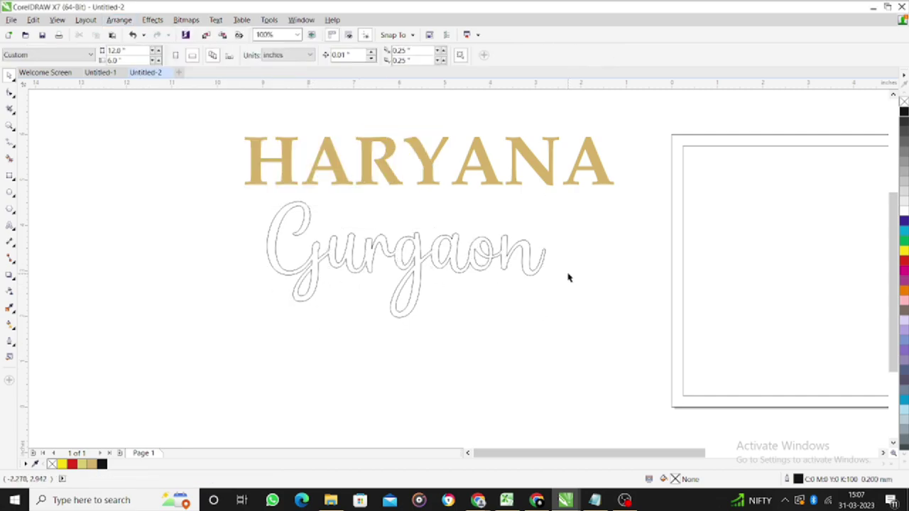
- Fill the welded "Gurgaon" shape with Gold (C0 M20 Y60 K20)
scroll(904, 299, down, 5)
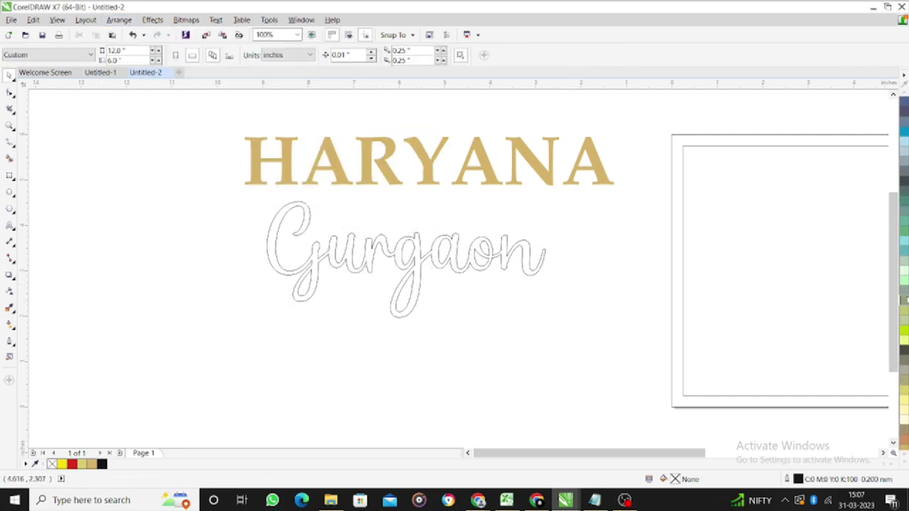
click(904, 307)
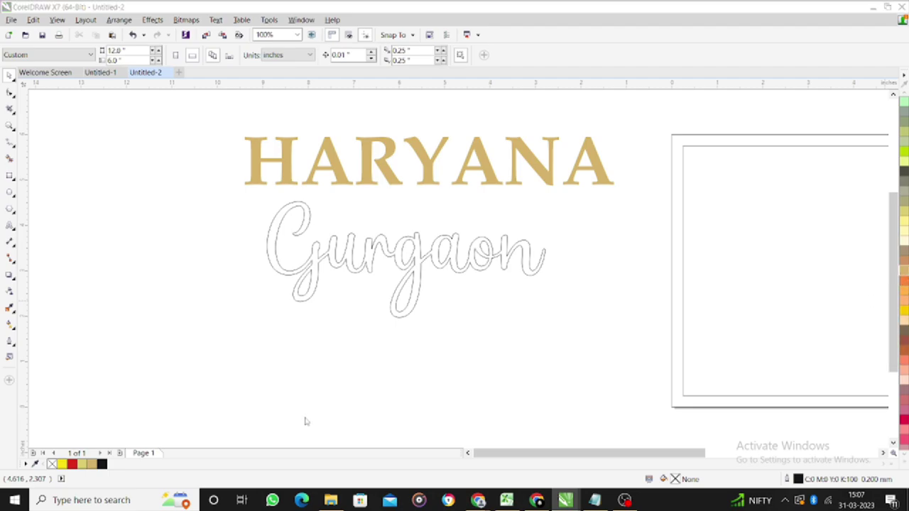
click(446, 313)
click(424, 270)
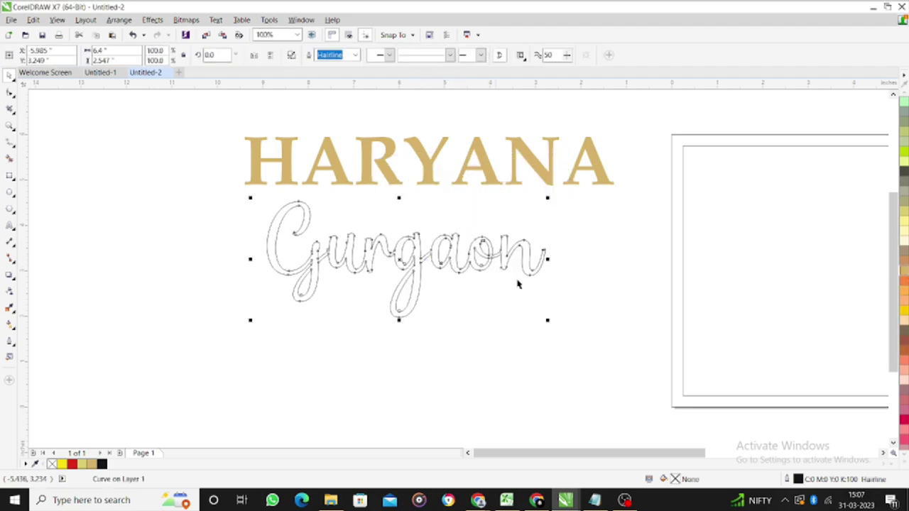
click(904, 273)
click(511, 367)
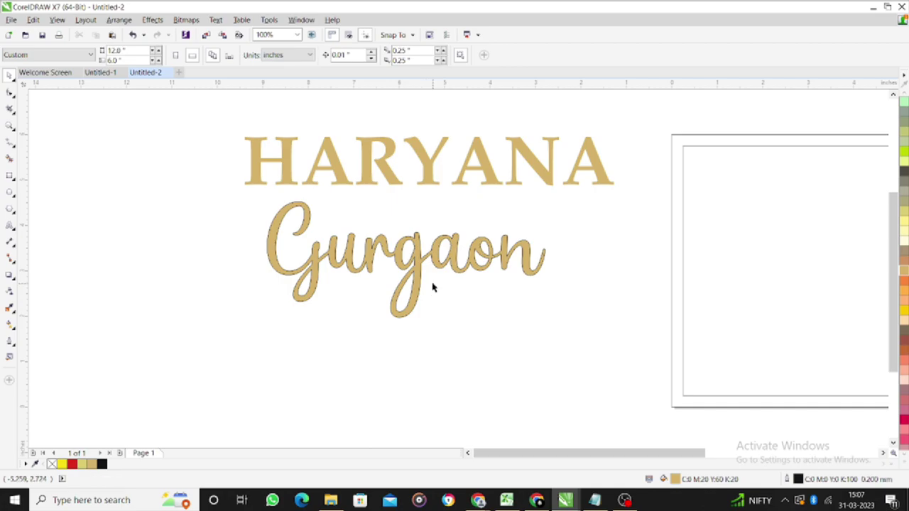
scroll(351, 266, down, 2)
scroll(359, 270, up, 2)
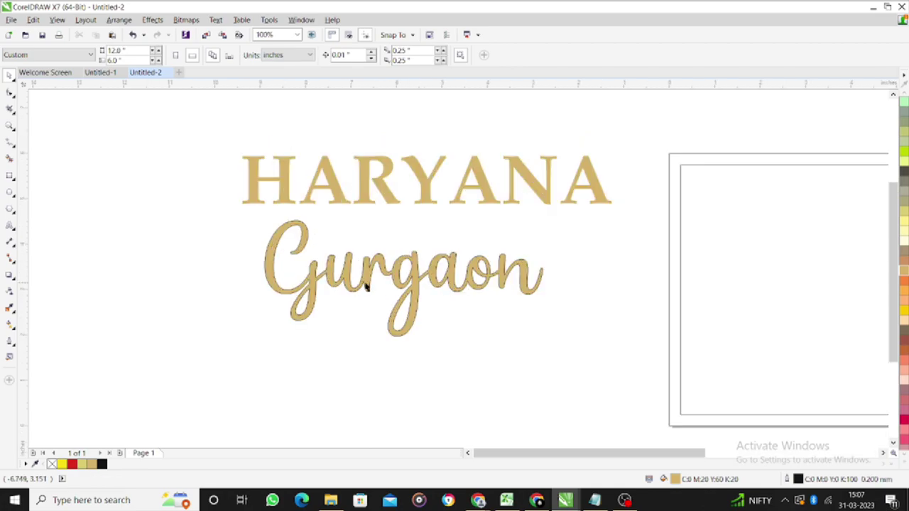
click(366, 286)
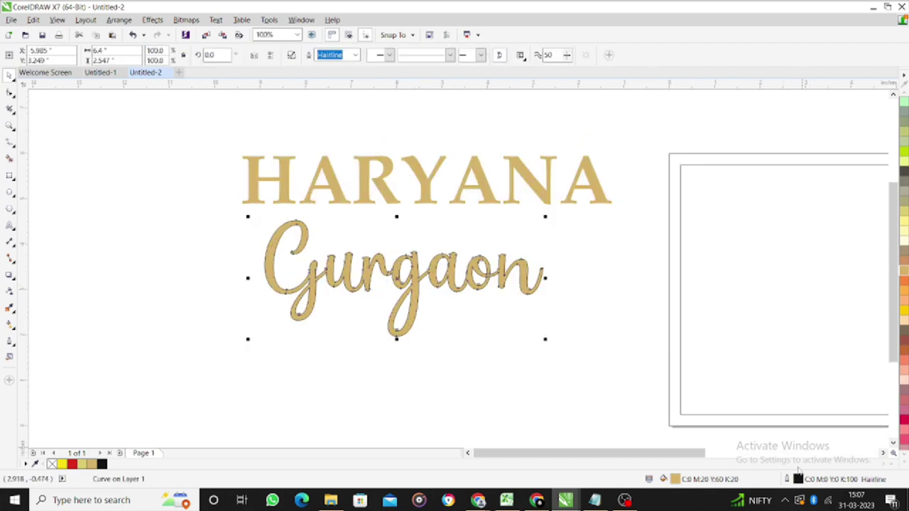
key(F12)
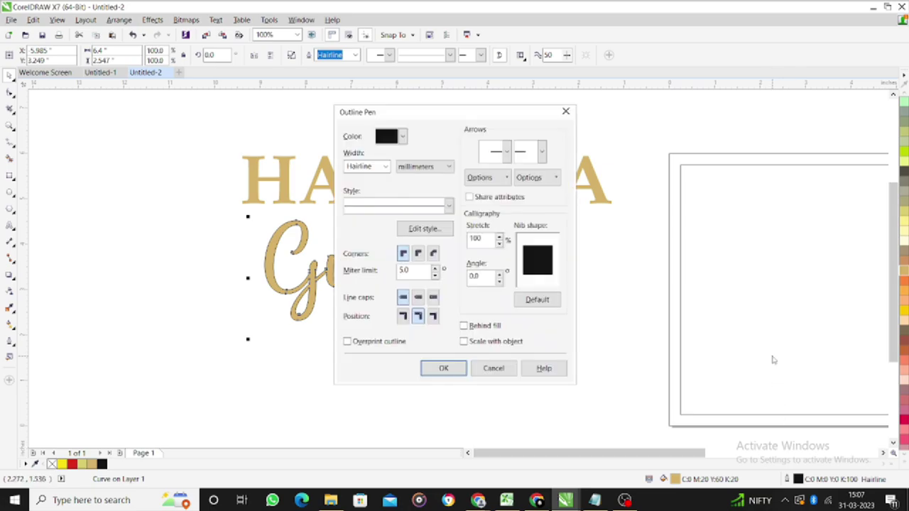
click(385, 168)
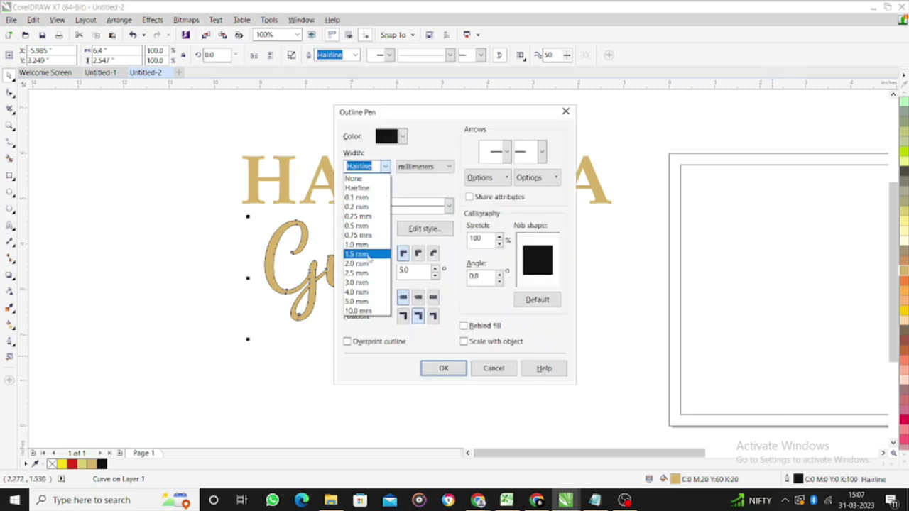
click(362, 291)
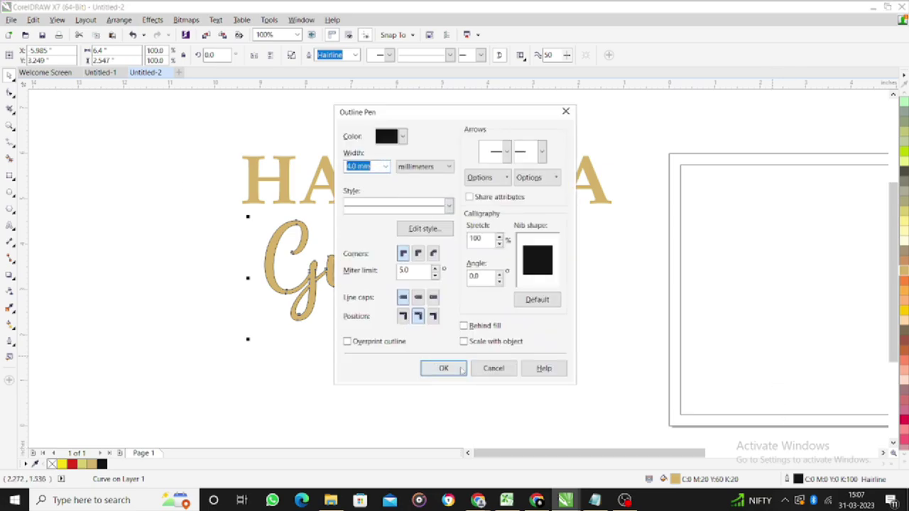
click(490, 368)
- Give "Gurgaon" a 3.0 mm black outline with rounded corners, placed behind the fill
double_click(787, 481)
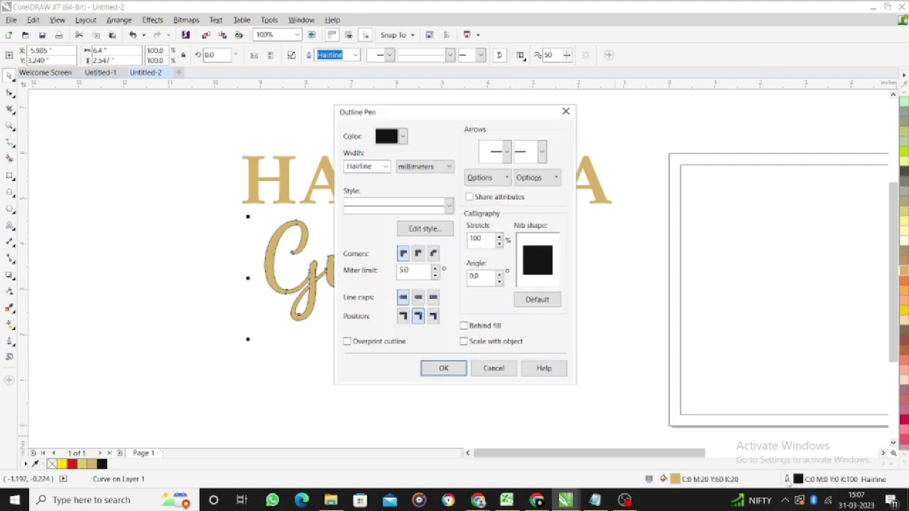
click(384, 166)
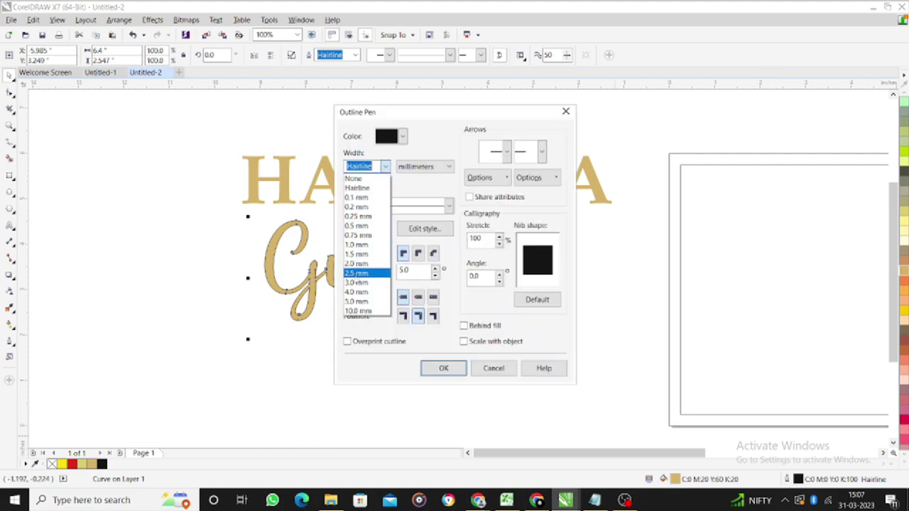
click(357, 283)
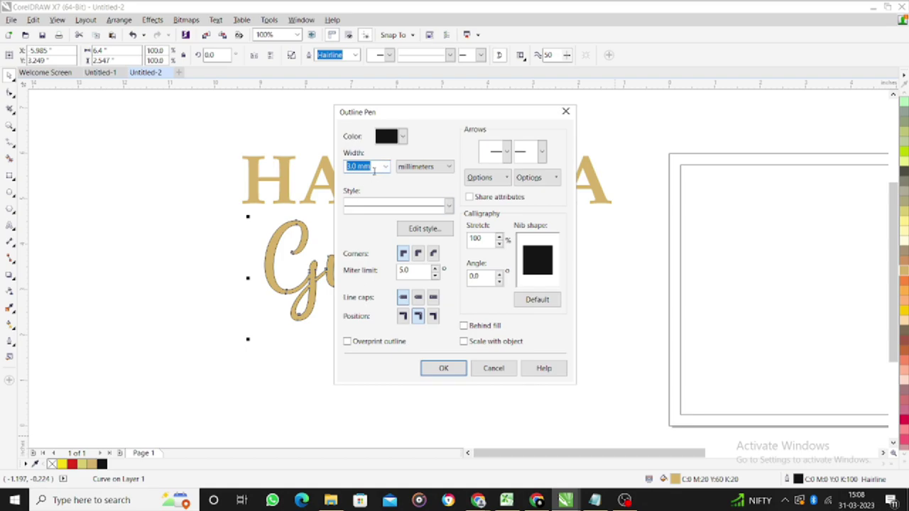
click(418, 254)
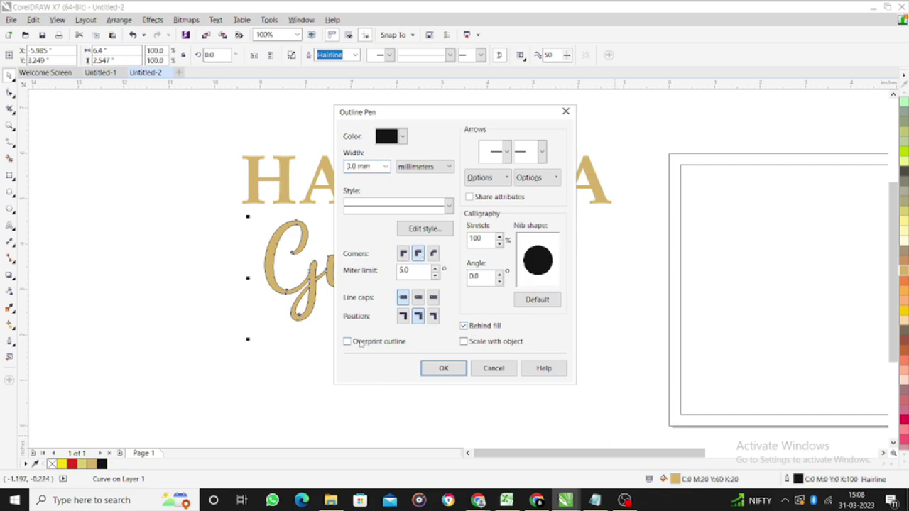
click(443, 368)
scroll(349, 345, down, 2)
scroll(380, 313, up, 1)
scroll(380, 313, down, 1)
- Move the outlined "Gurgaon" down and to the left below "HARYANA", to about X -8.23", Y 2.24"
drag(381, 314, 385, 340)
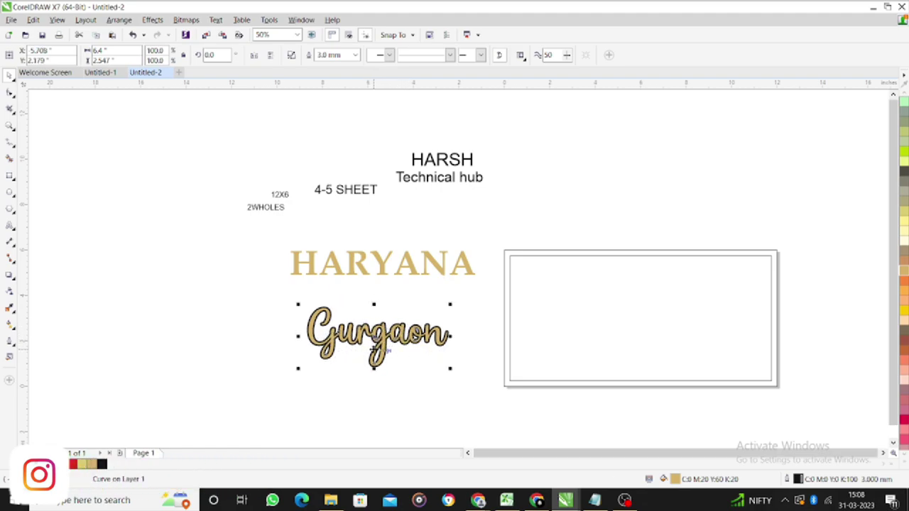
click(425, 362)
mouse_move(381, 348)
mouse_down()
mouse_move(291, 352)
mouse_move(381, 348)
mouse_up()
drag(294, 298, 454, 383)
click(450, 390)
drag(381, 341, 338, 336)
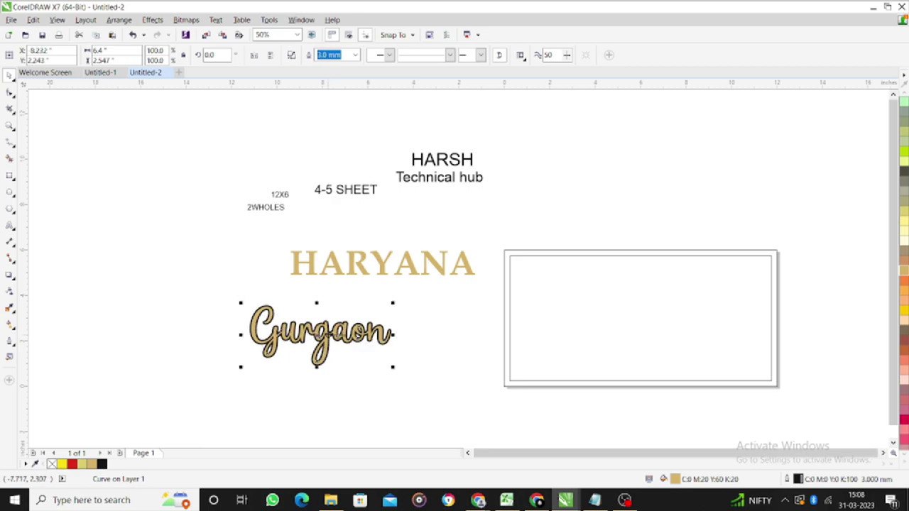
- Convert the "Gurgaon" outline to a separate object, move the gold lettering below it, and select the black outline shape
click(118, 20)
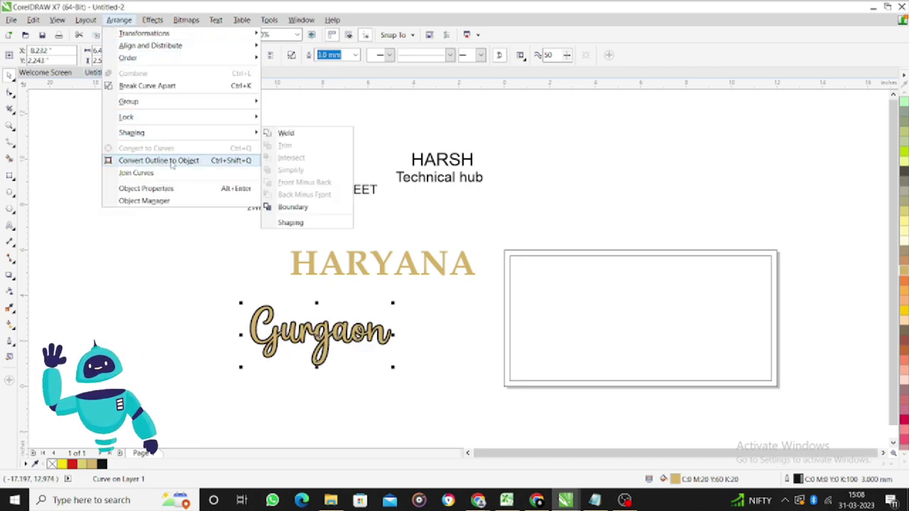
click(241, 162)
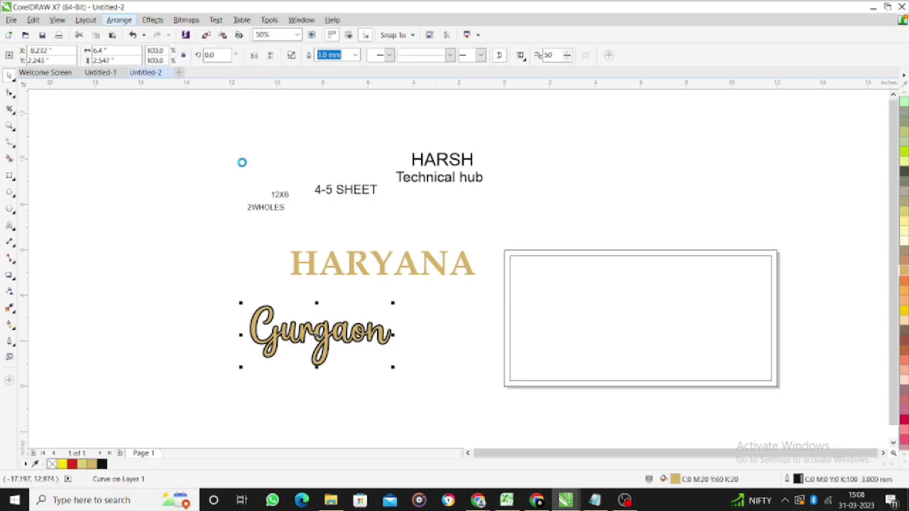
click(367, 373)
scroll(320, 340, up, 2)
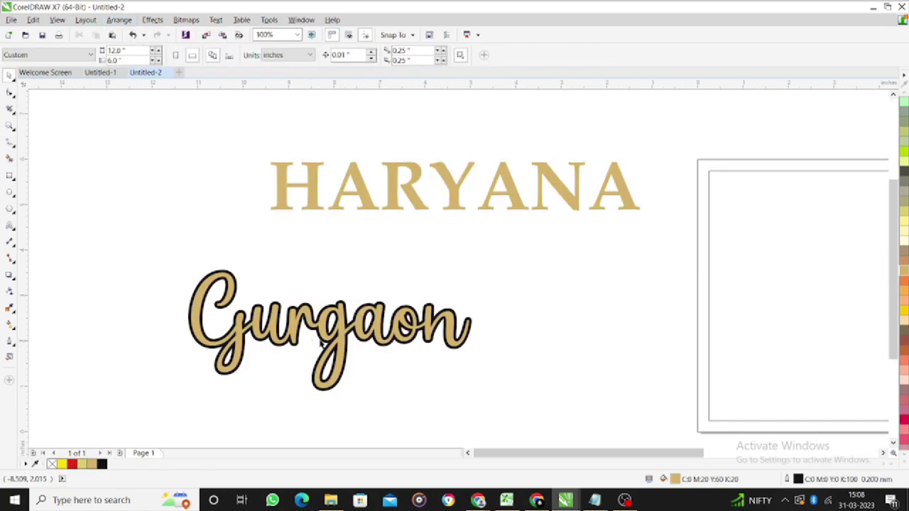
scroll(341, 305, down, 2)
drag(336, 319, 348, 367)
drag(245, 273, 432, 355)
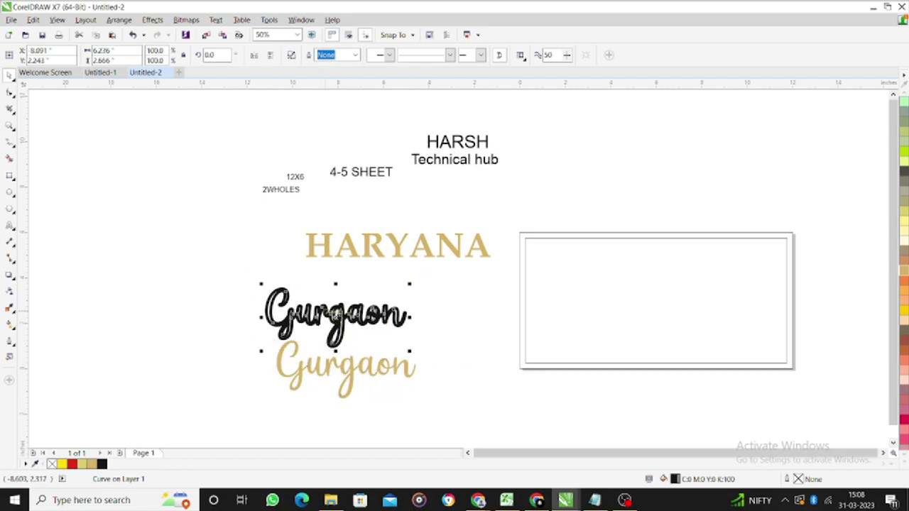
- Break the black outline shape apart, create a single boundary around its pieces, and move that boundary clear of the originals
click(291, 55)
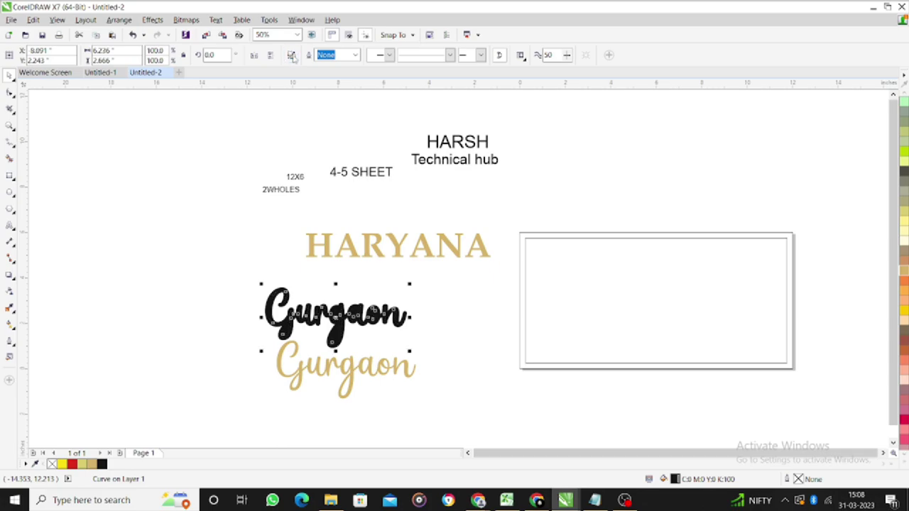
click(291, 55)
click(410, 55)
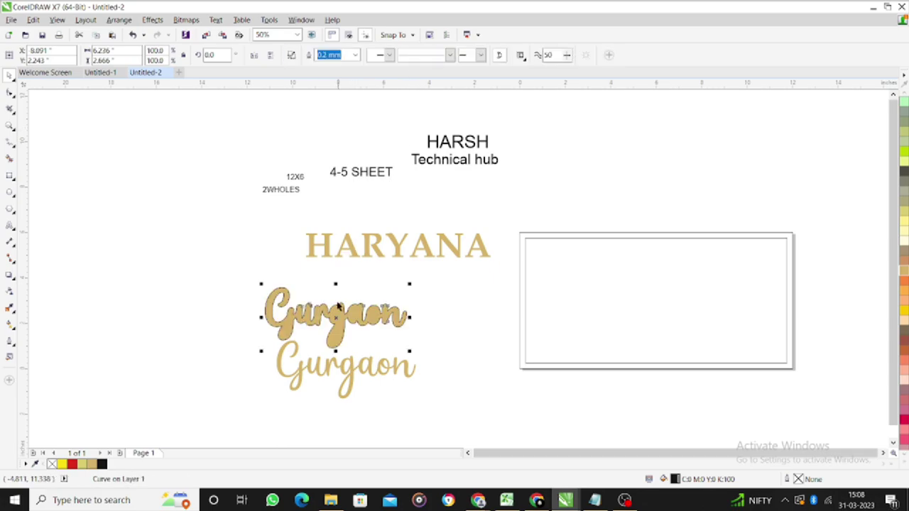
drag(339, 318, 486, 375)
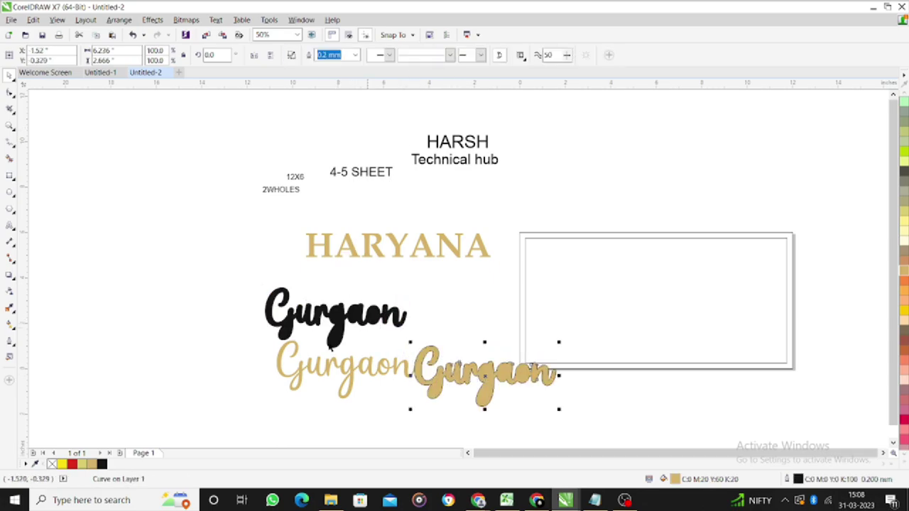
- Delete the black outline pieces and place the gold boundary shape between "HARYANA" and the thin gold "Gurgaon"
drag(212, 283, 427, 366)
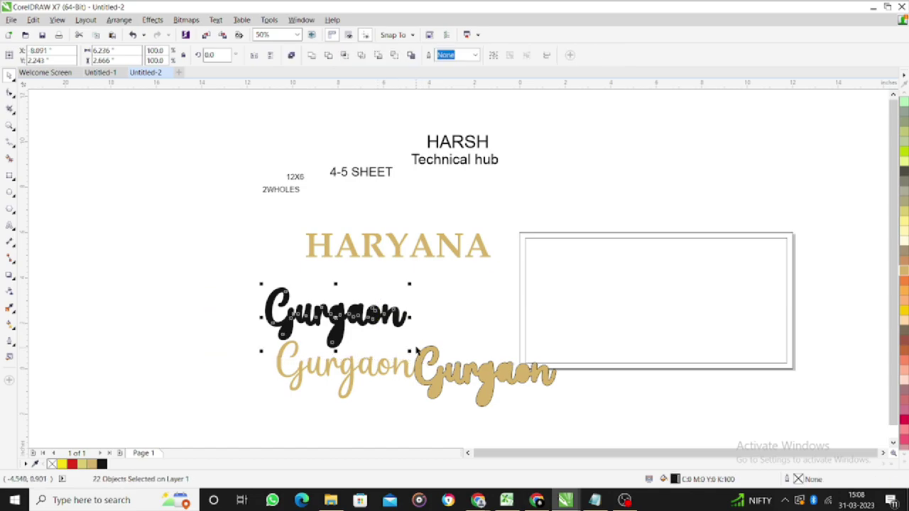
key(Delete)
drag(487, 376, 344, 304)
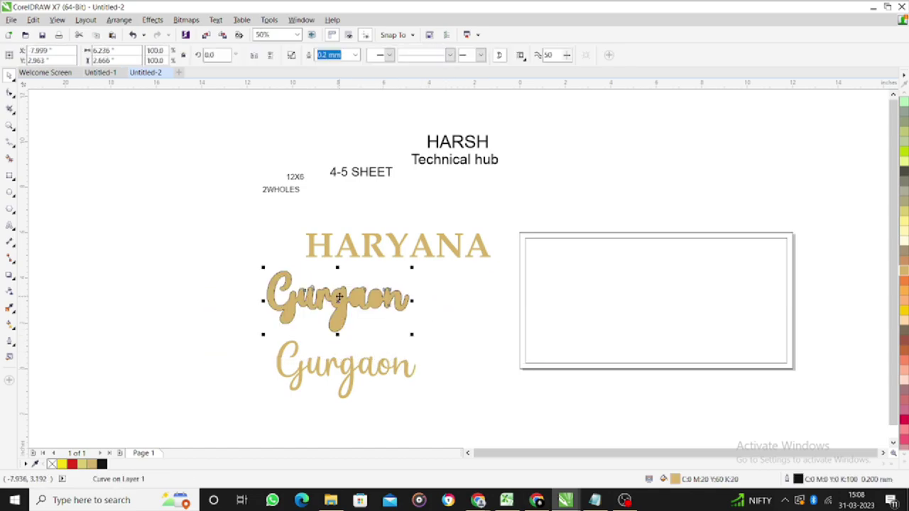
scroll(344, 304, up, 2)
scroll(345, 304, down, 2)
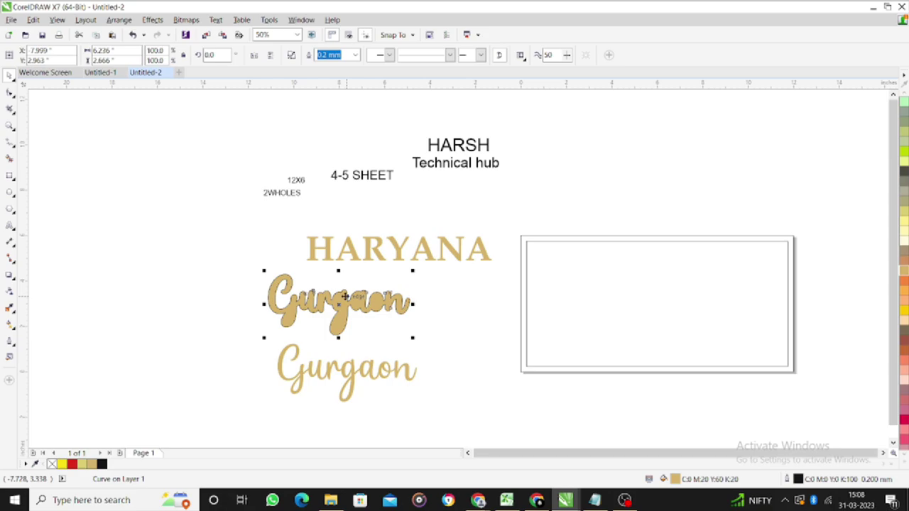
scroll(345, 298, up, 2)
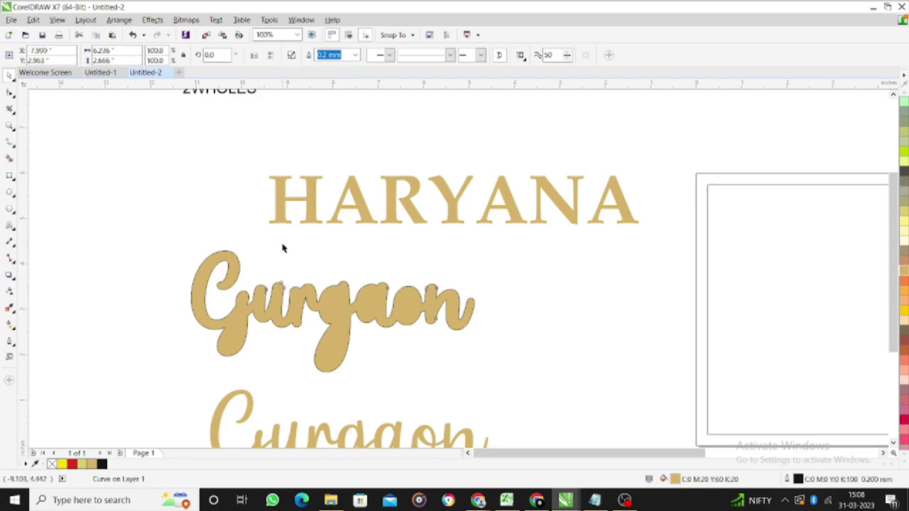
scroll(284, 248, down, 2)
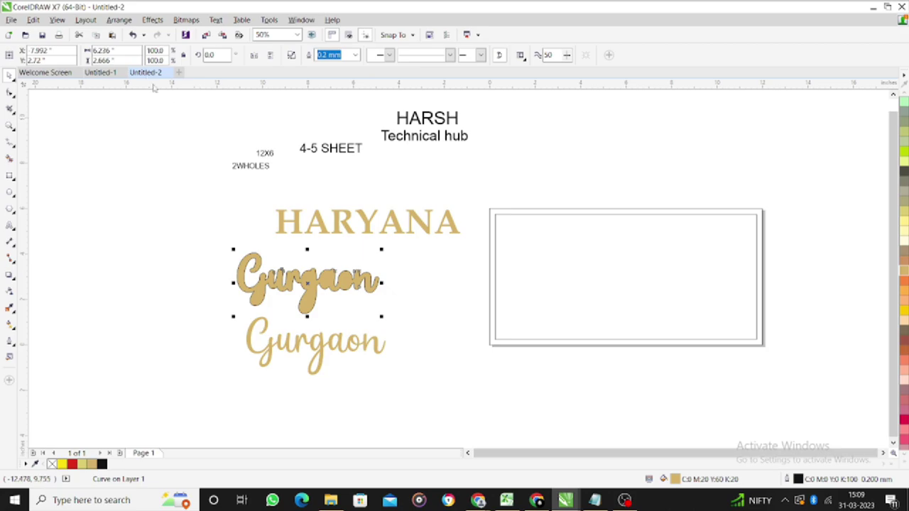
- Create another boundary shape from the thick gold "Gurgaon" and place it to the left of the original
click(119, 19)
mouse_move(192, 135)
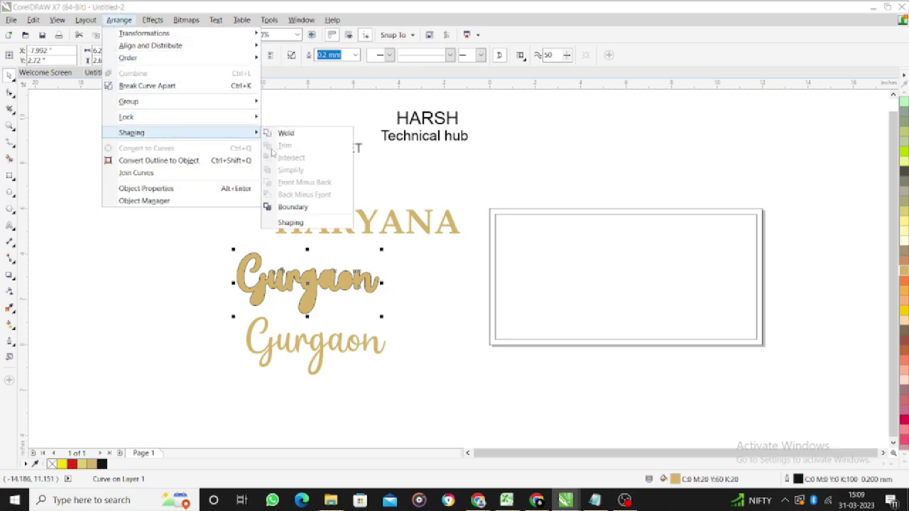
click(293, 206)
drag(308, 287, 151, 282)
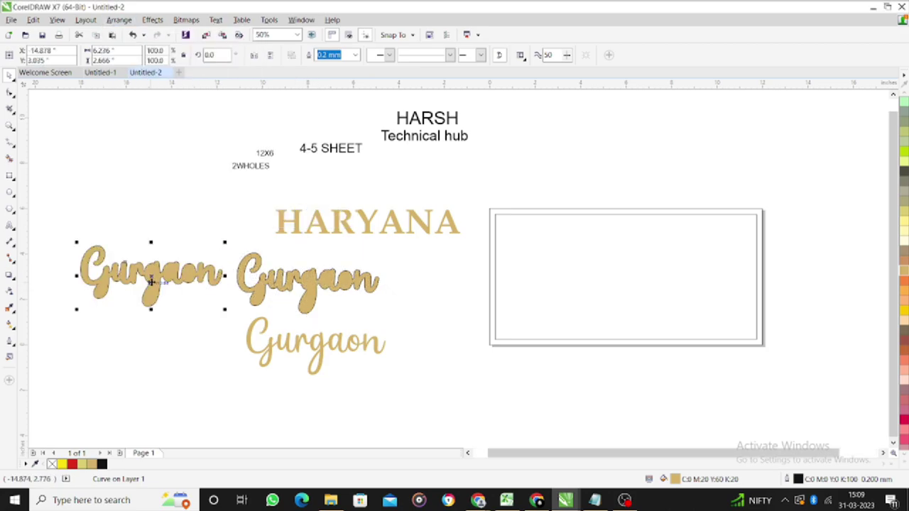
click(321, 278)
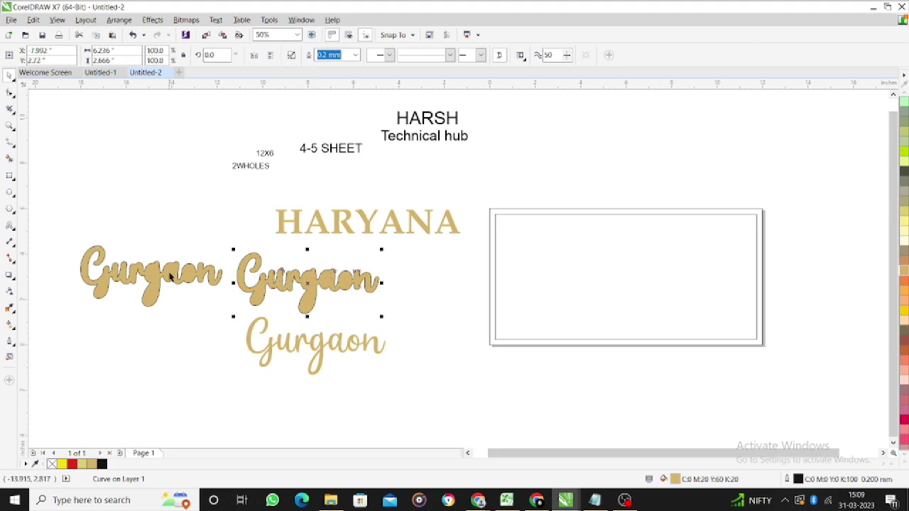
- Remove the fill from both thick "Gurgaon" boundary shapes, leaving only their thin outlines, and inspect the contours
click(842, 336)
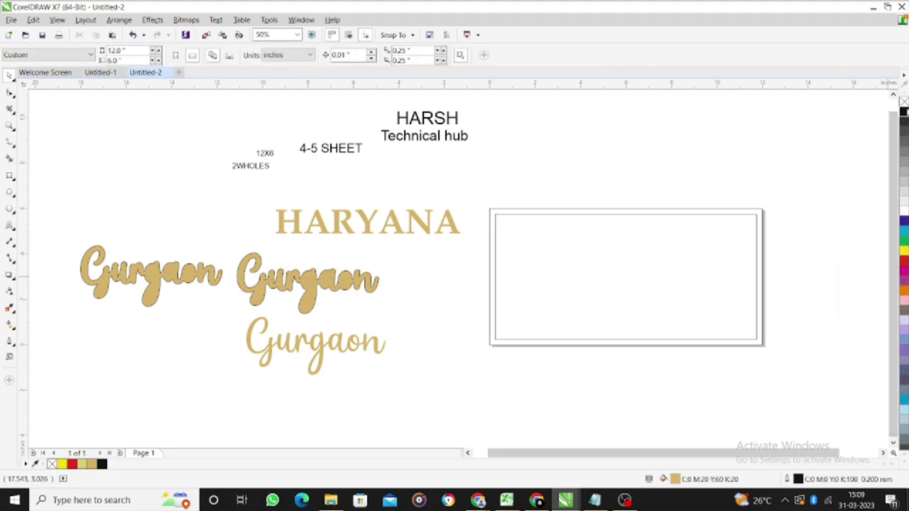
click(903, 103)
click(446, 314)
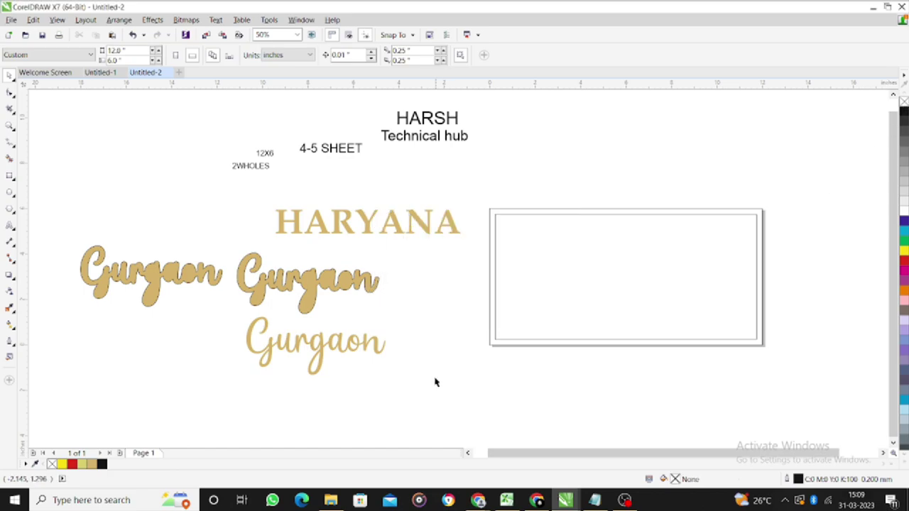
click(295, 281)
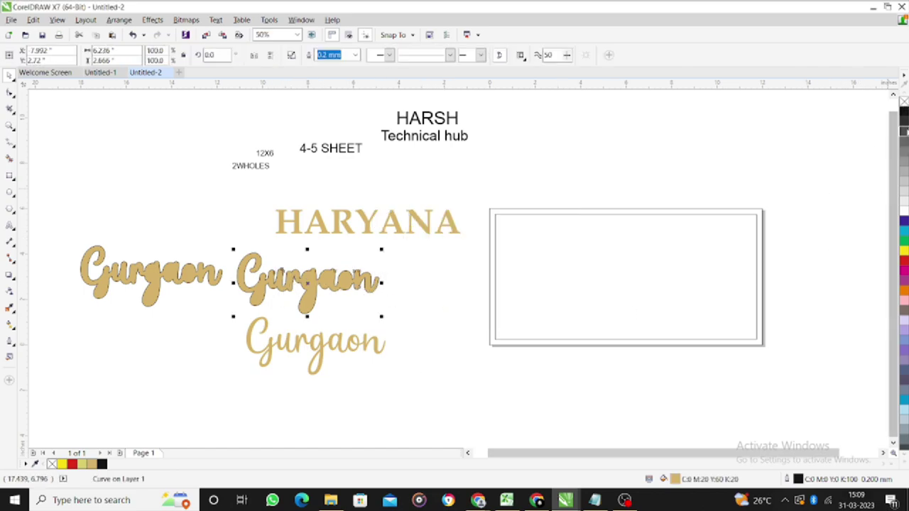
click(903, 103)
click(175, 284)
click(903, 103)
click(478, 394)
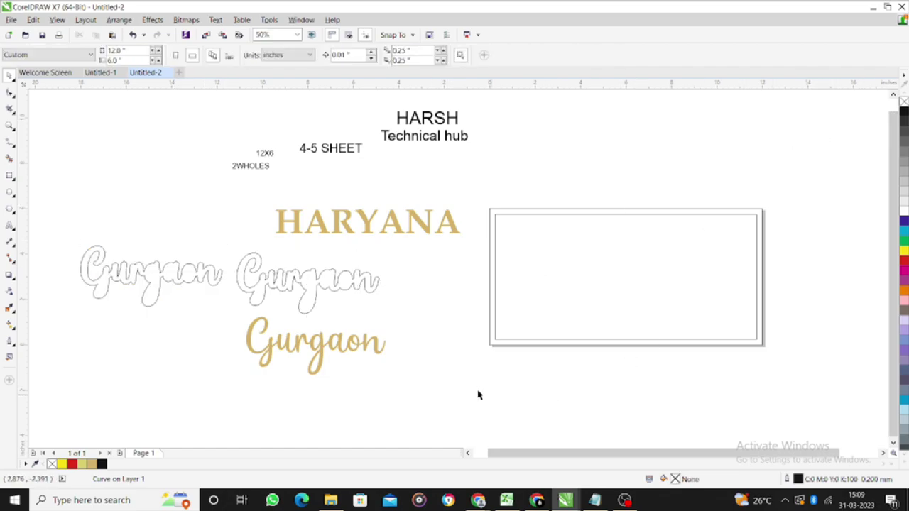
scroll(382, 287, up, 3)
scroll(446, 294, down, 3)
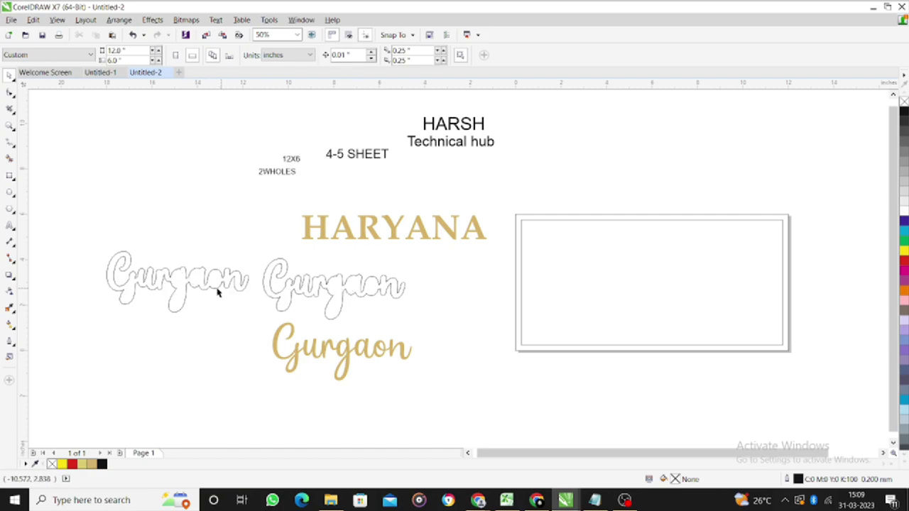
- Move the middle unfilled "Gurgaon" right beneath "HARYANA" and nudge its left-hand copy slightly up and right
drag(288, 294, 370, 292)
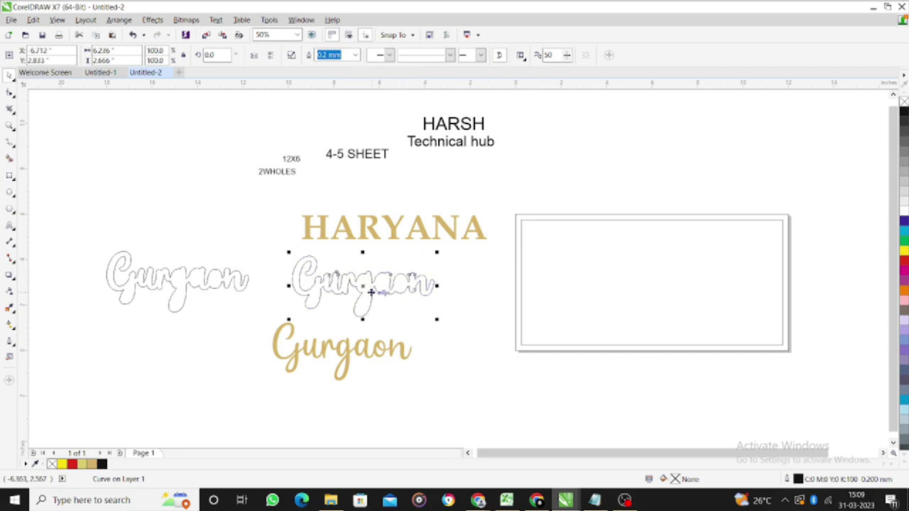
drag(200, 283, 206, 277)
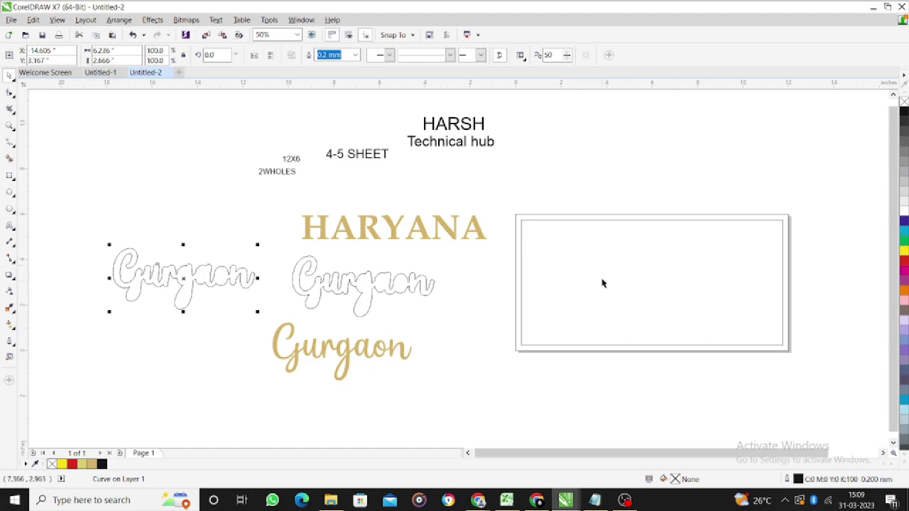
click(373, 230)
click(549, 301)
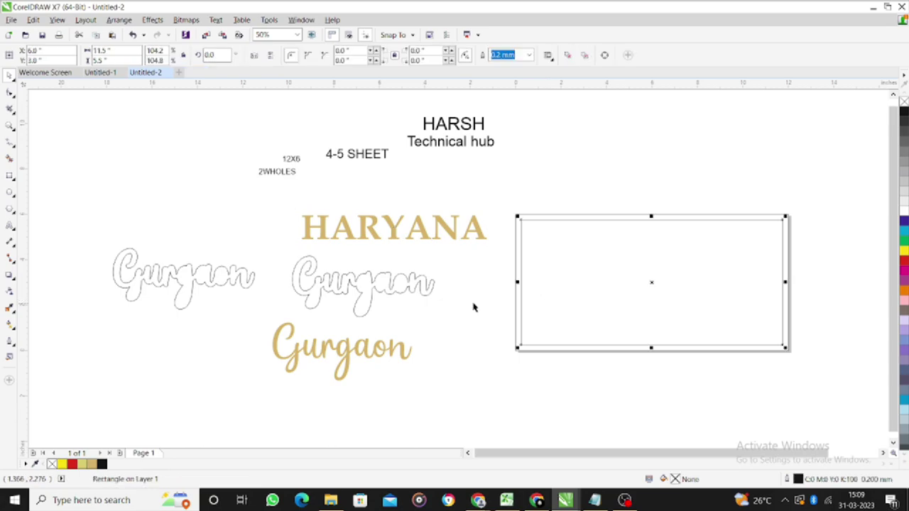
click(440, 347)
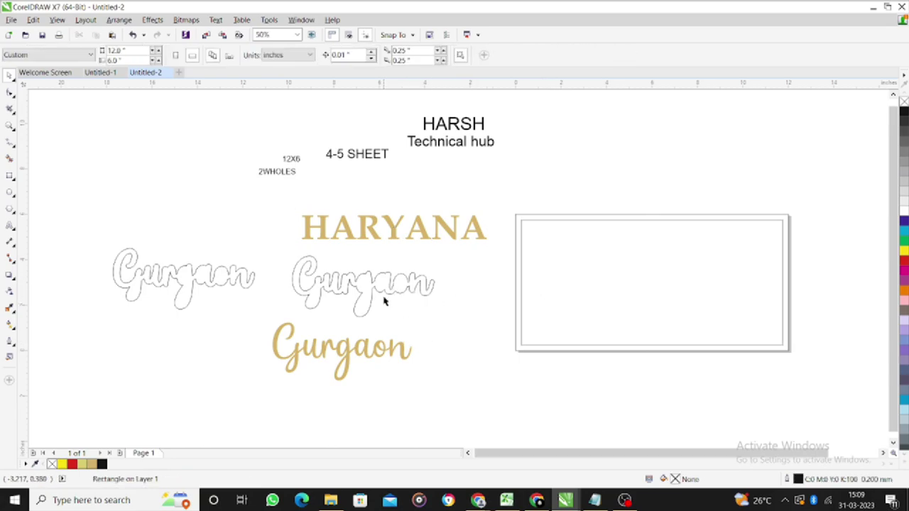
- Fill the 11.5 × 5.5 inch rectangle with 10% black and shift it left of the page centre
click(526, 283)
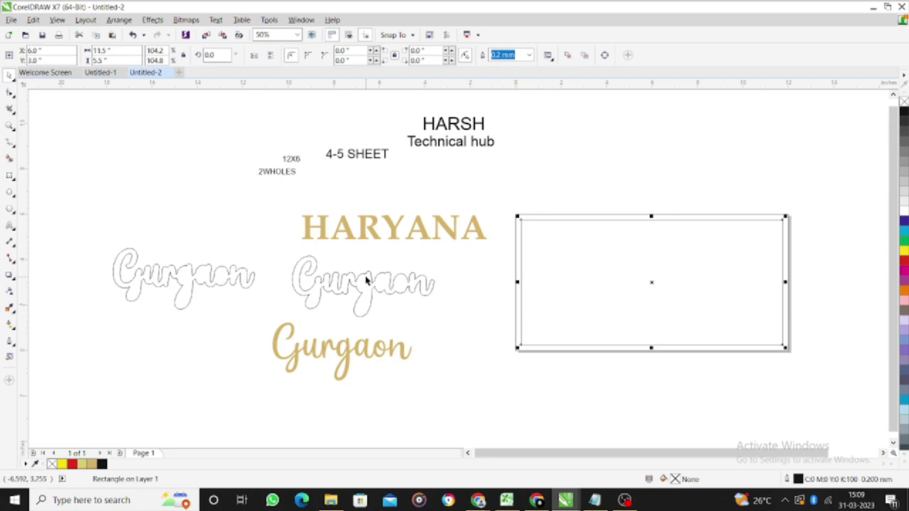
click(507, 311)
click(527, 292)
drag(534, 294, 496, 236)
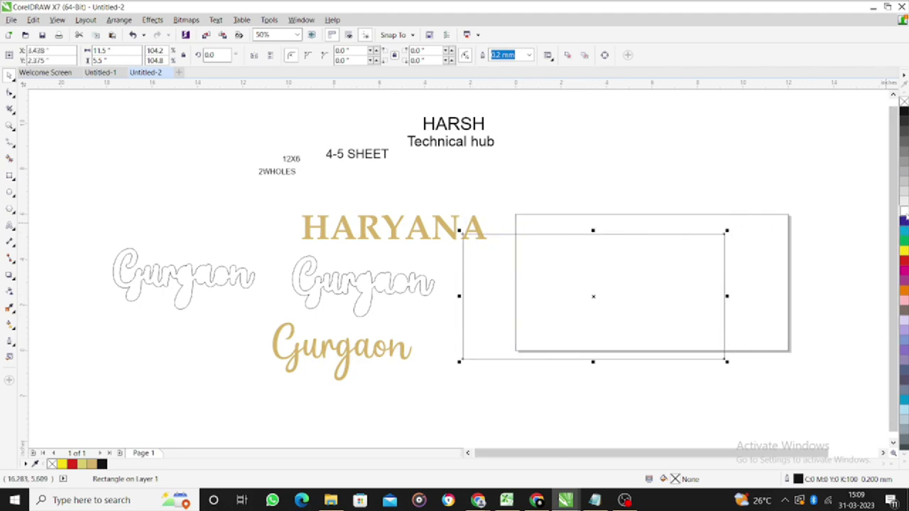
click(904, 203)
drag(629, 251, 616, 257)
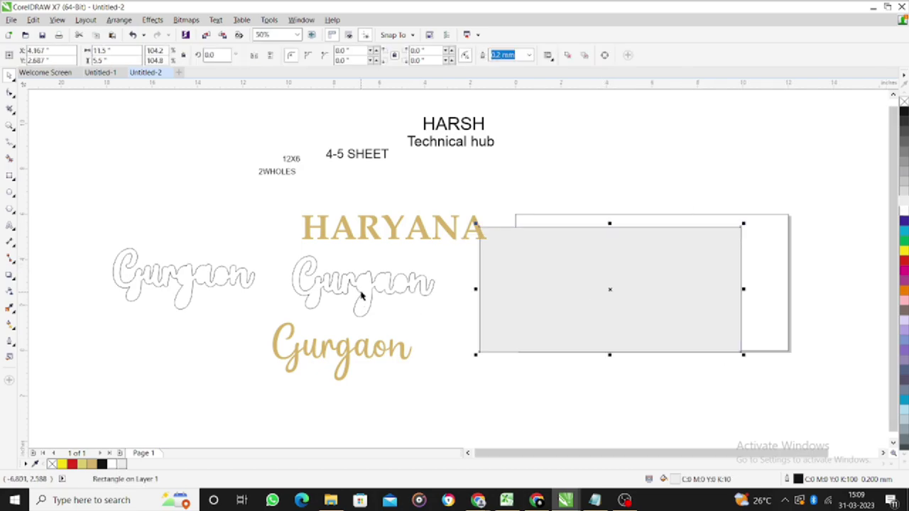
- Try out the left unfilled "Gurgaon" and the gold "HARYANA" on the grey rectangle and return both to the area beside the page
drag(181, 277, 612, 313)
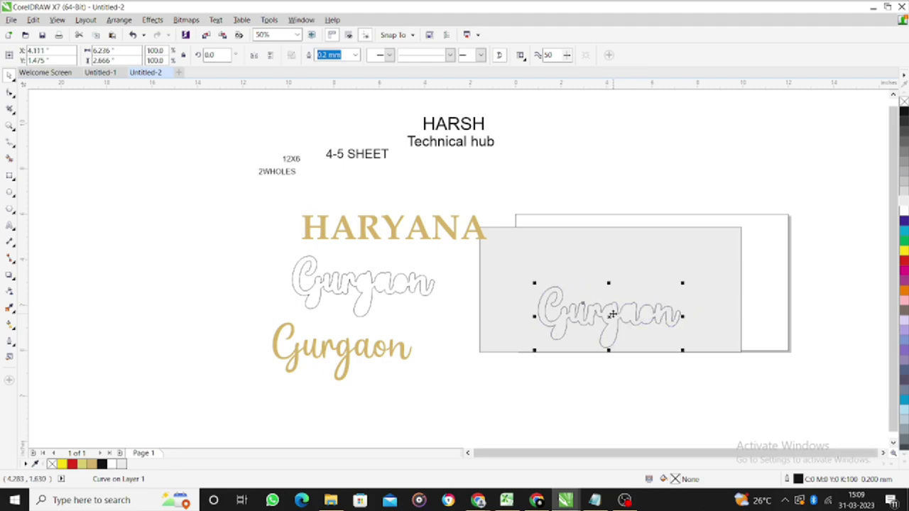
click(611, 313)
drag(387, 232, 611, 263)
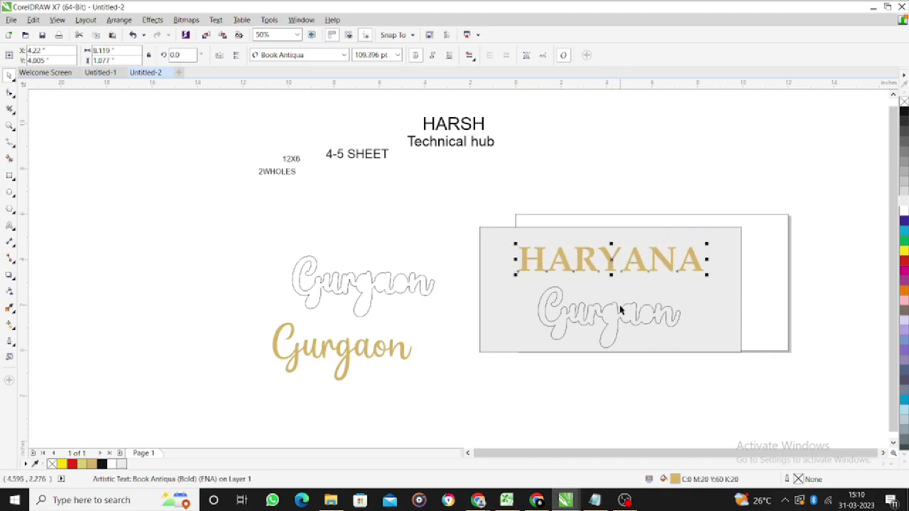
drag(618, 321, 195, 295)
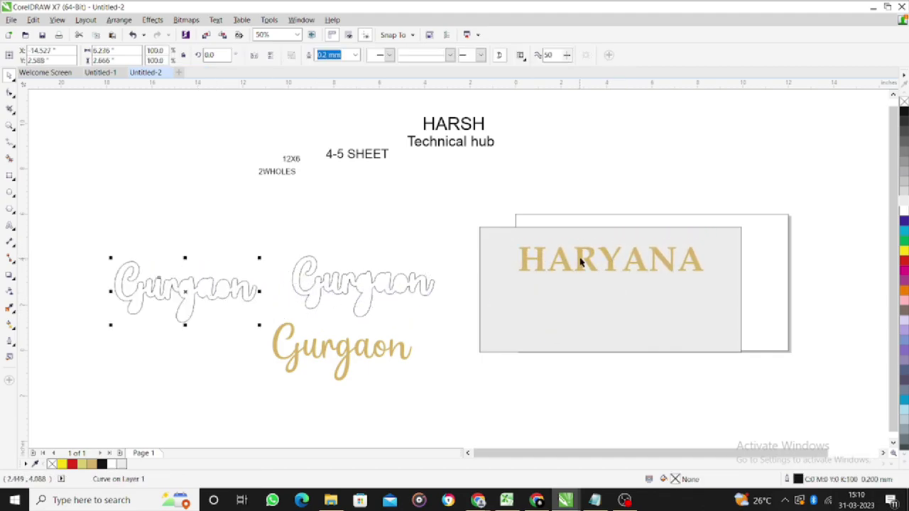
drag(598, 253, 270, 208)
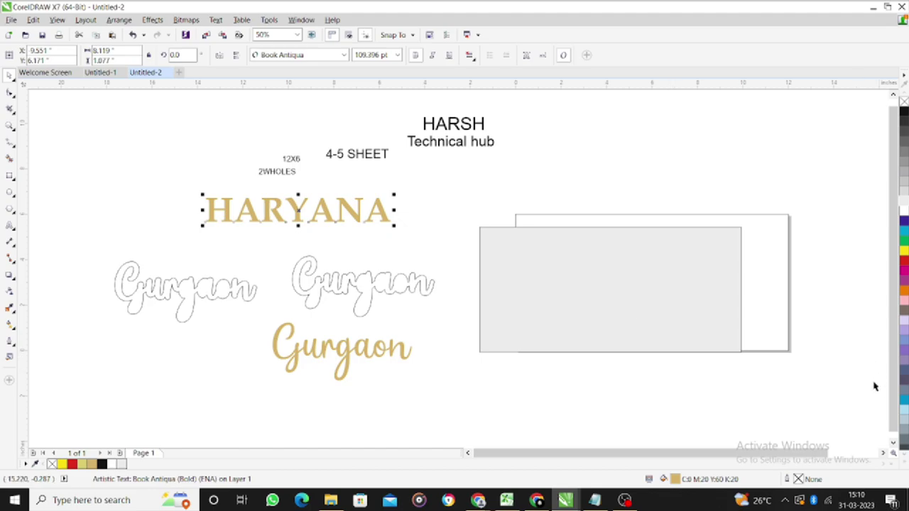
- Give the gold "HARYANA" text a 2.5 mm black outline set behind the fill, with overprint enabled
key(F12)
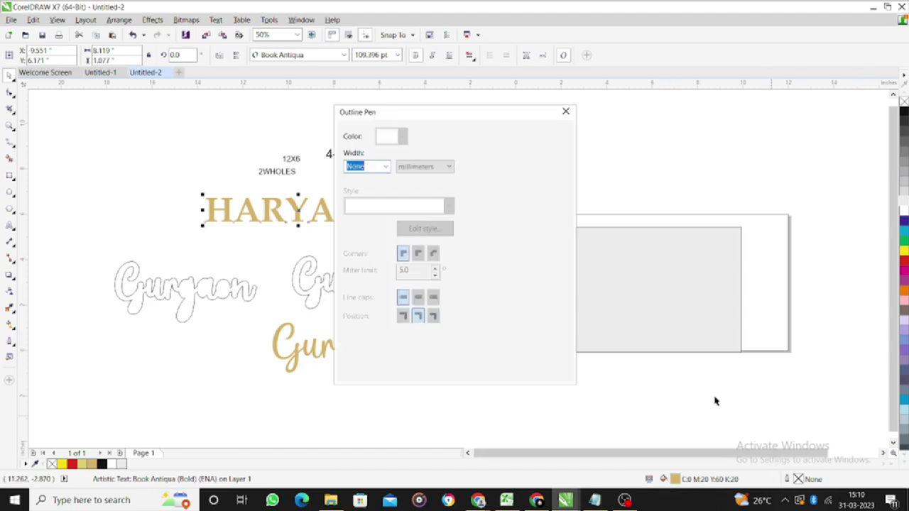
click(385, 166)
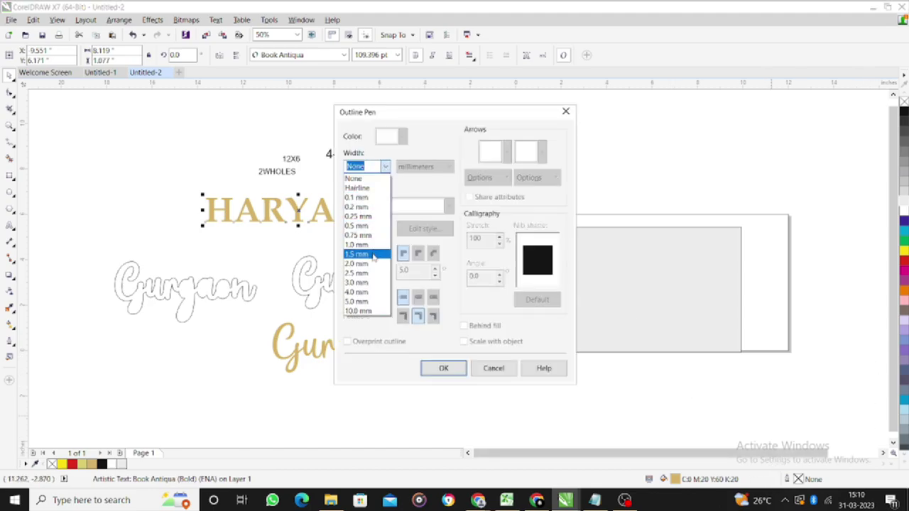
click(366, 270)
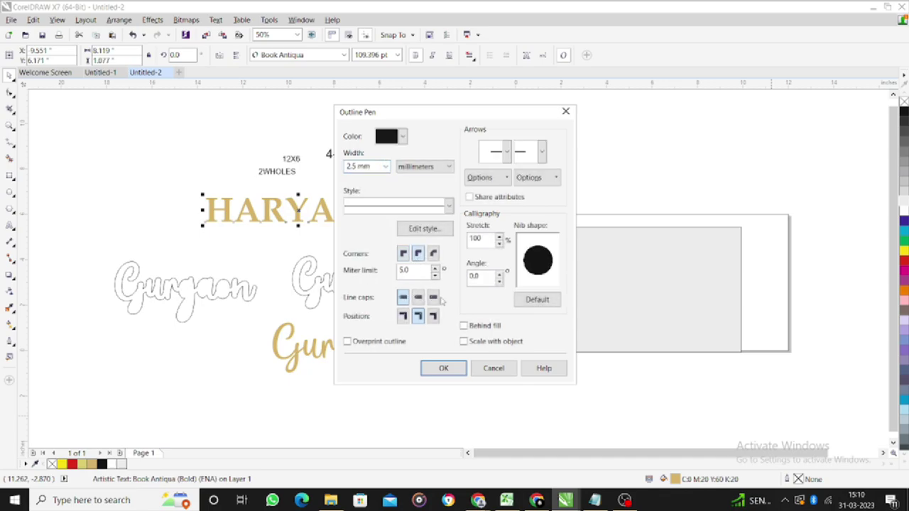
click(441, 368)
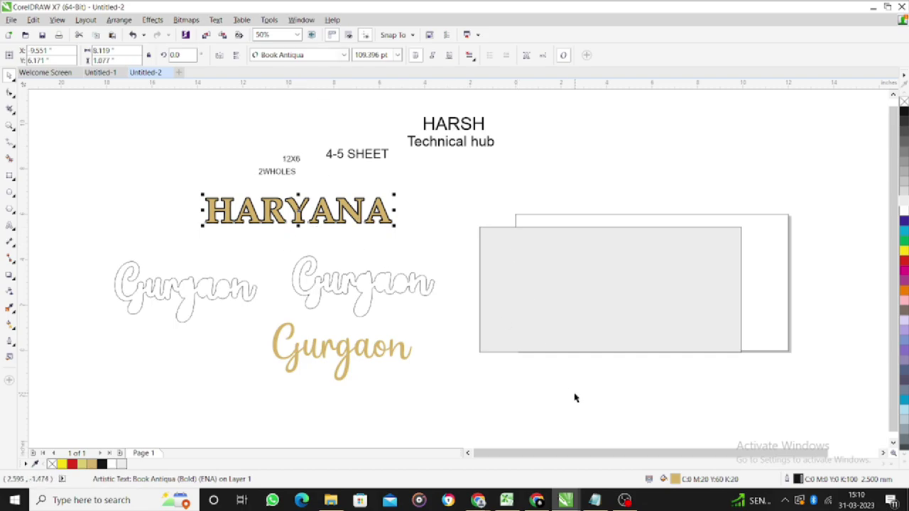
- Thicken the "HARYANA" outline to 4.0 mm and inspect it up close
double_click(789, 479)
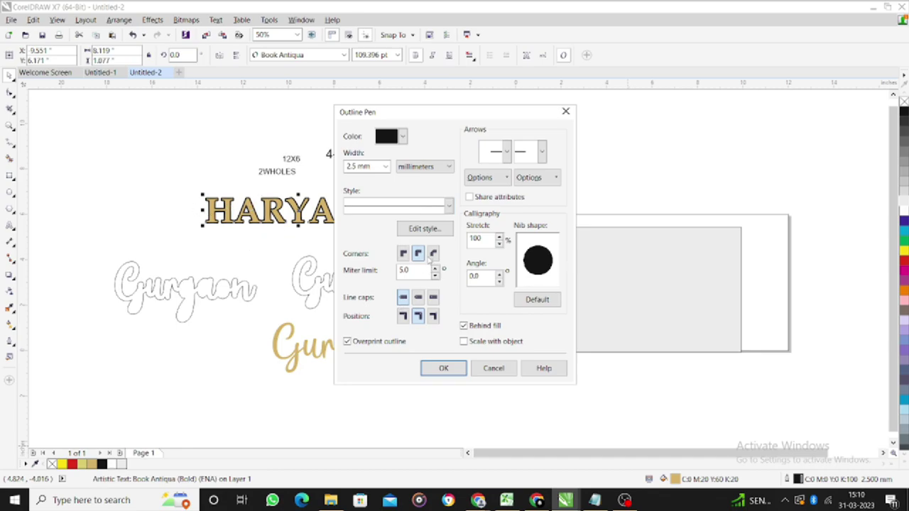
click(384, 166)
click(358, 291)
click(443, 367)
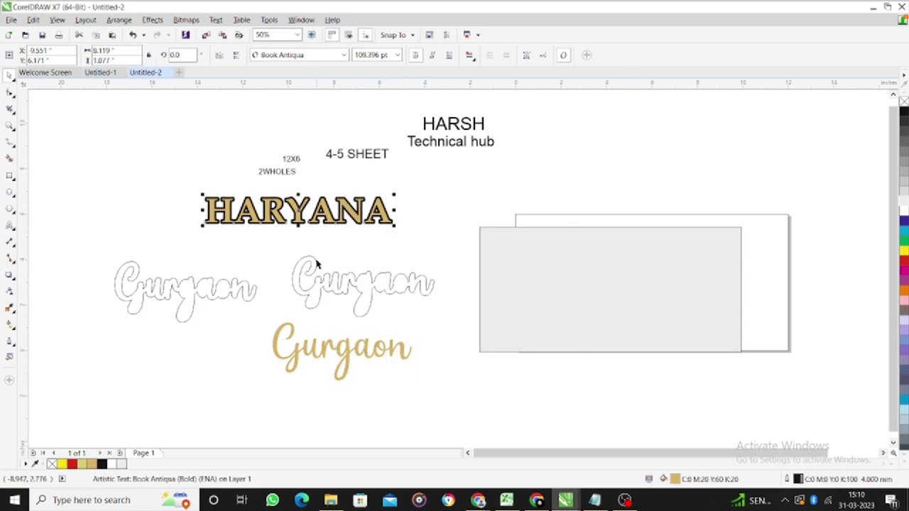
click(267, 234)
scroll(320, 213, up, 2)
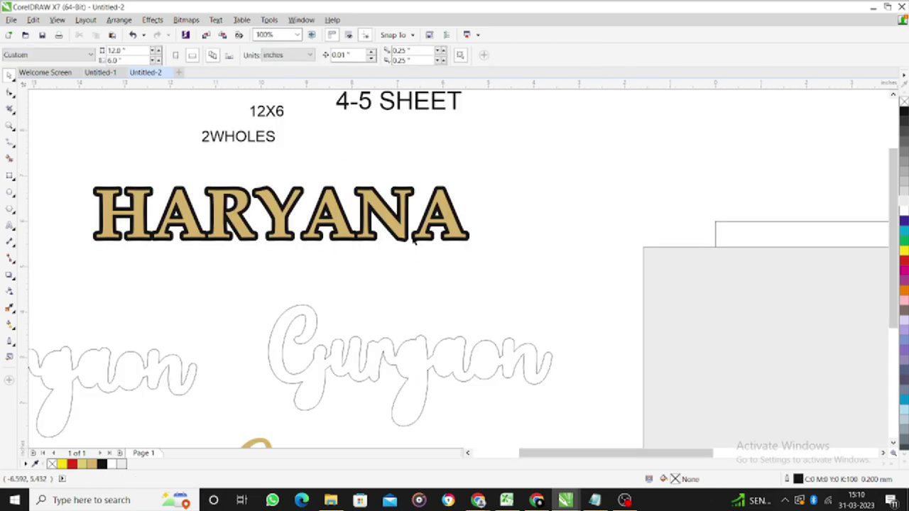
scroll(414, 240, down, 2)
- Convert the "HARYANA" outline to an object and move the gold lettering down off the black outline pieces
drag(238, 203, 452, 253)
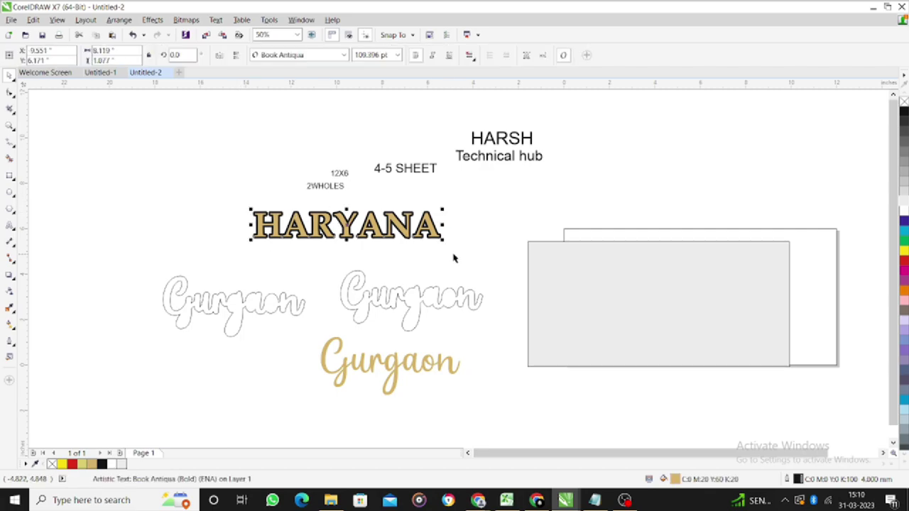
click(226, 203)
drag(225, 203, 453, 248)
click(119, 20)
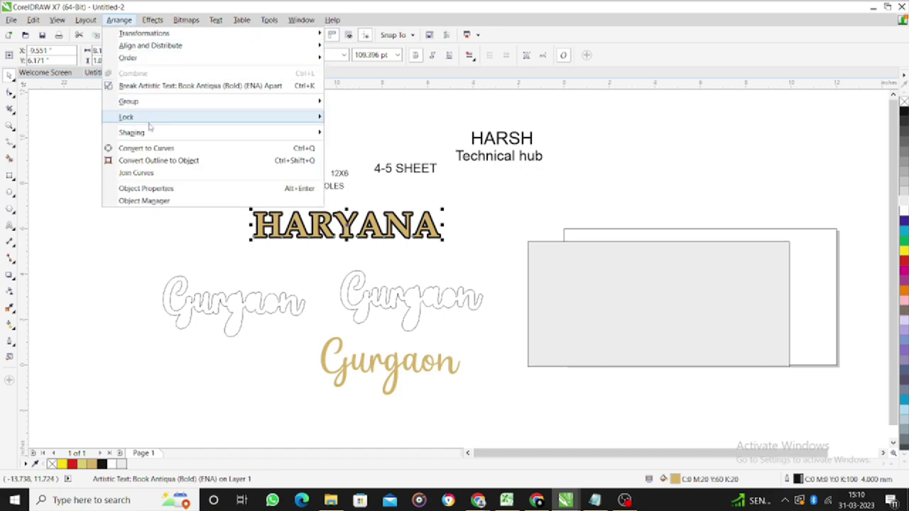
click(267, 160)
click(470, 235)
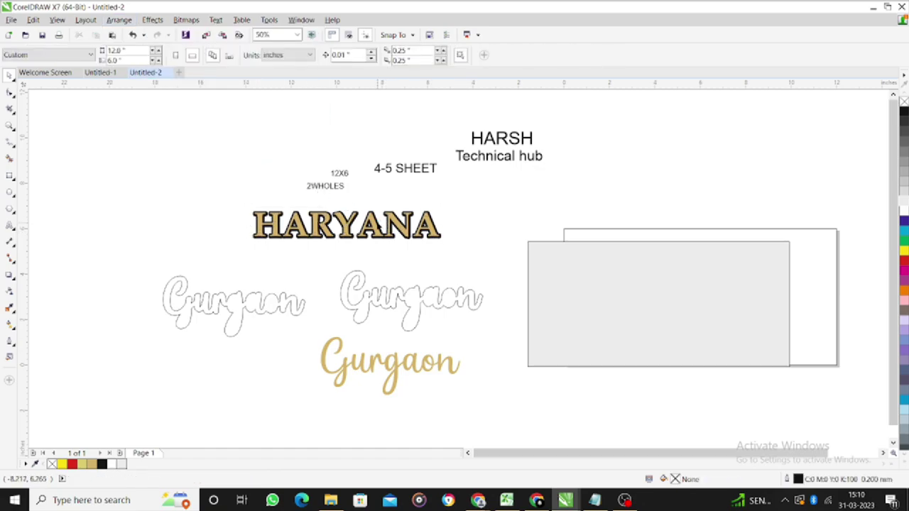
drag(377, 229, 357, 259)
- Create a boundary shape from the black "HARYANA" pieces, place it over the gold lettering, and delete the black pieces
drag(215, 193, 460, 252)
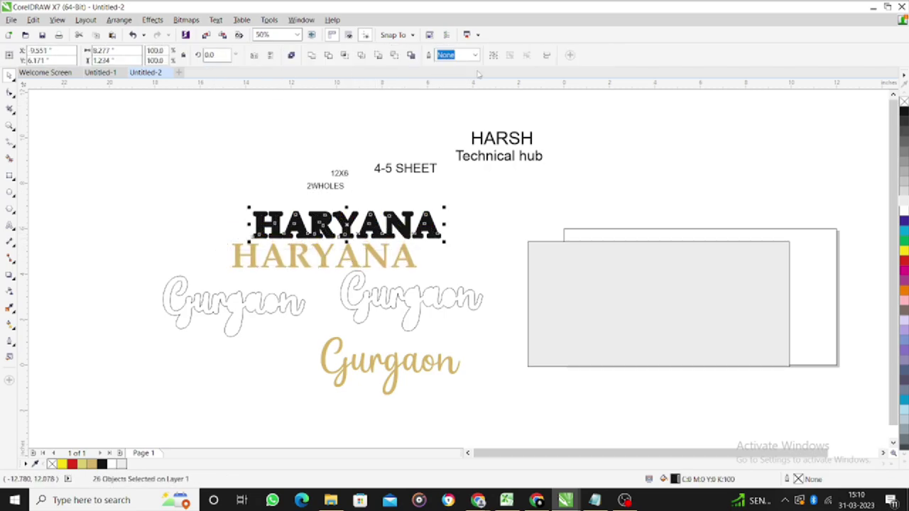
click(414, 55)
drag(347, 226, 324, 256)
drag(242, 197, 486, 248)
key(Delete)
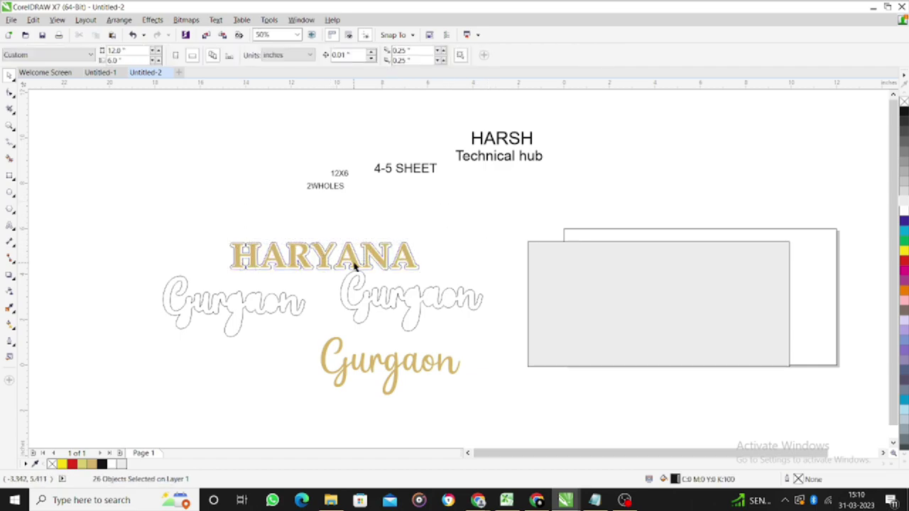
- Move the "HARYANA" boundary shape above the gold lettering and place a duplicate beside it in the same row
click(412, 249)
drag(406, 248, 347, 204)
drag(241, 208, 461, 208)
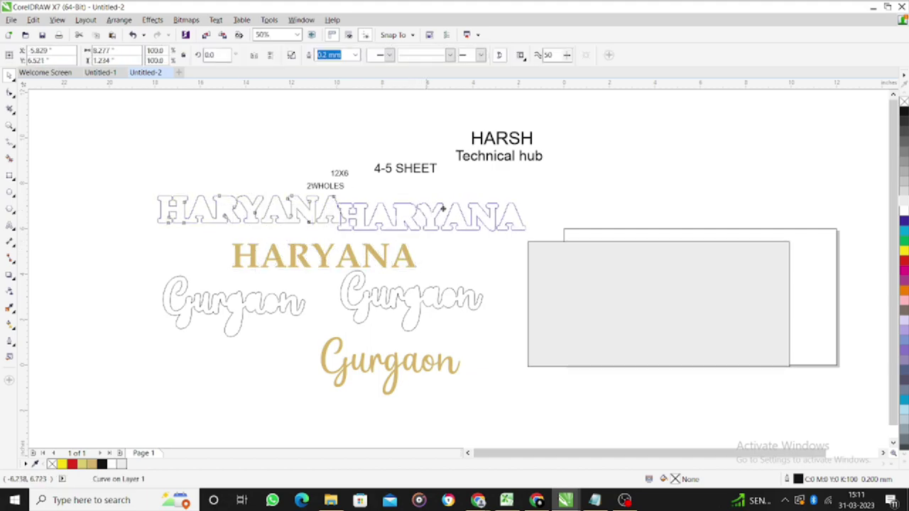
drag(349, 215, 280, 213)
drag(451, 204, 379, 209)
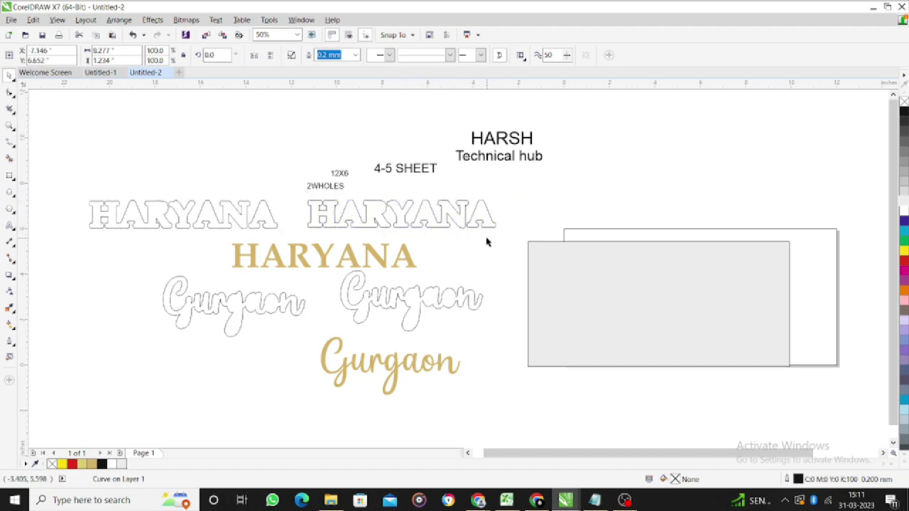
click(489, 240)
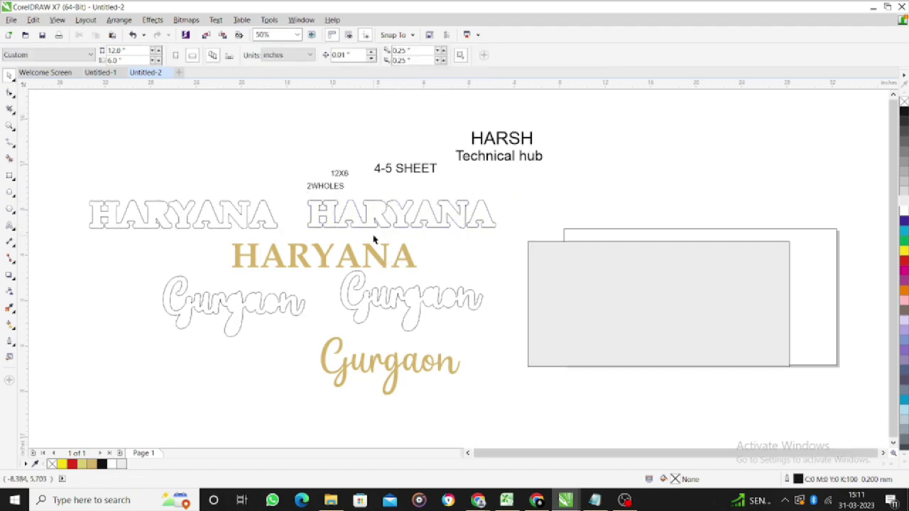
scroll(377, 241, down, 1)
scroll(453, 253, up, 1)
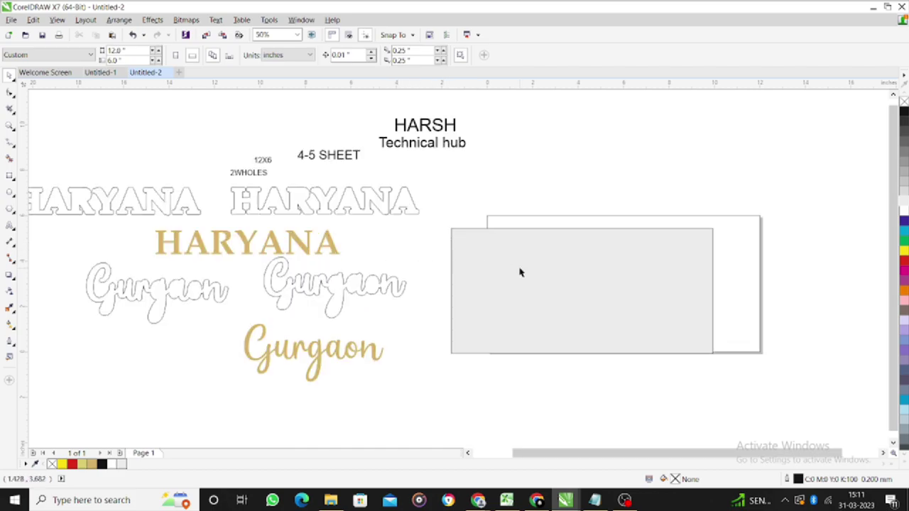
- Centre the grey rectangle on the page
click(588, 260)
drag(589, 260, 550, 277)
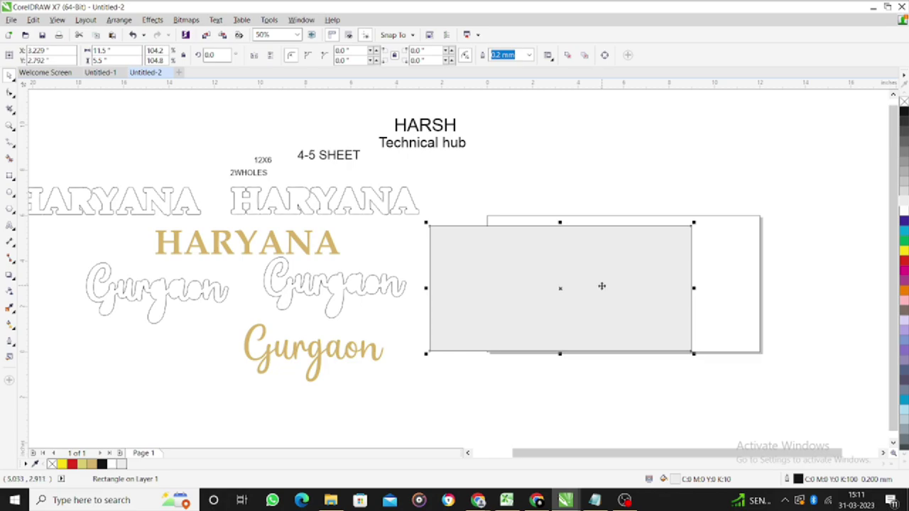
key(p)
drag(636, 293, 591, 295)
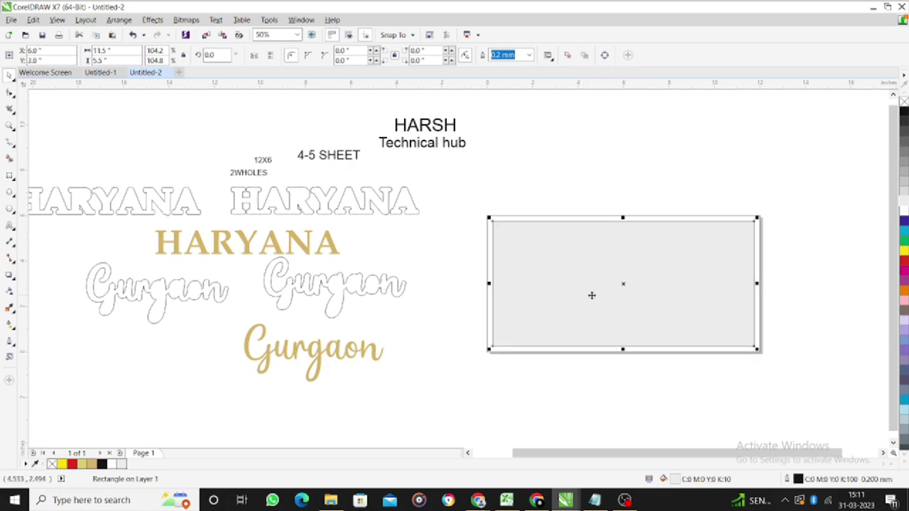
mouse_move(649, 293)
mouse_down()
mouse_move(587, 294)
mouse_move(648, 293)
mouse_up()
click(423, 271)
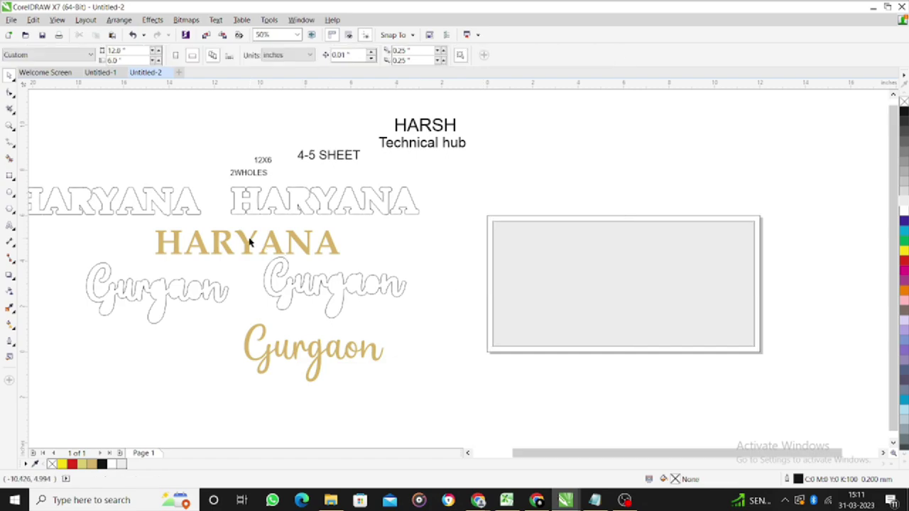
- Place one "HARYANA" and one "Gurgaon" boundary shape on the grey rectangle, one above the other, and align their centres on a vertical axis
drag(301, 205, 605, 249)
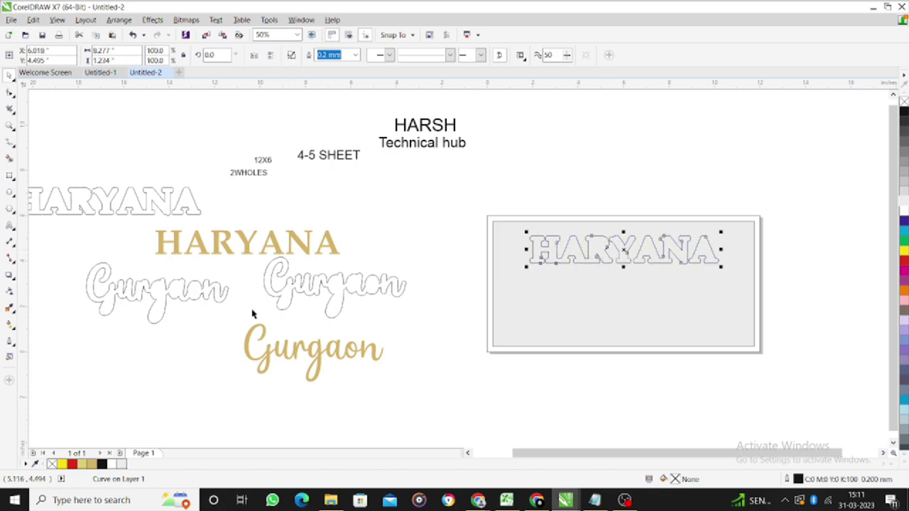
drag(231, 296, 696, 307)
click(622, 257)
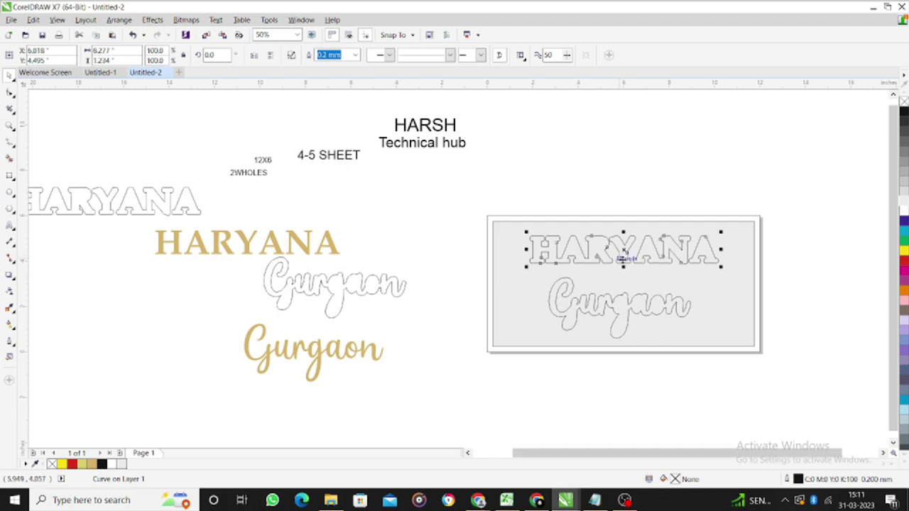
shift+click(624, 313)
key(b)
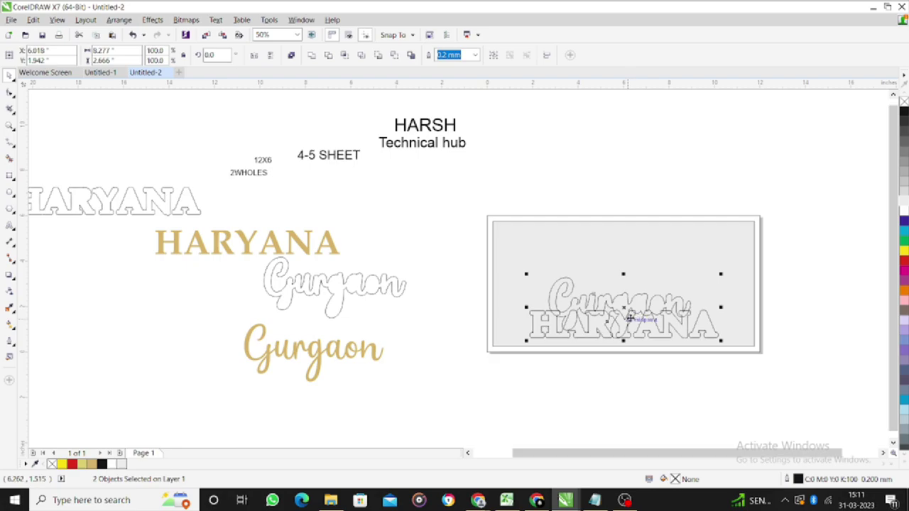
key(ctrl+z)
key(c)
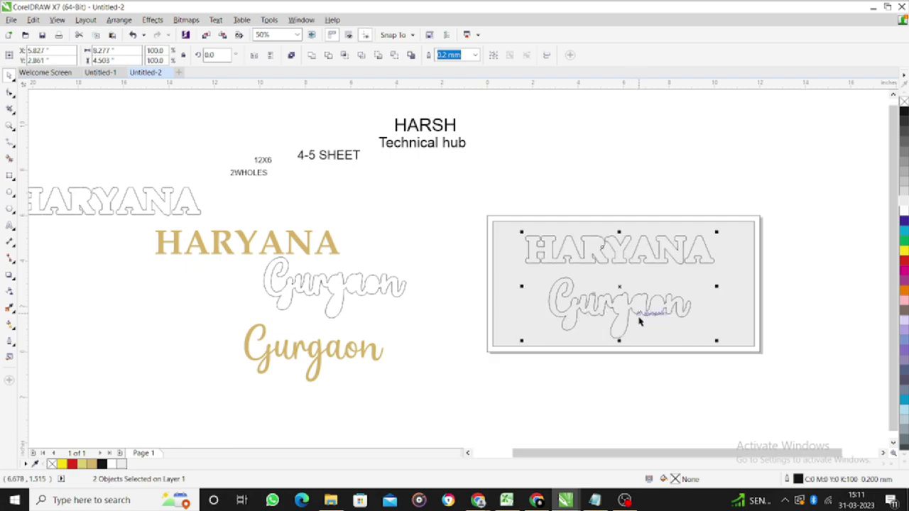
click(820, 292)
- Combine the grey rectangle with the "HARYANA" and "Gurgaon" shapes on it so the lettering is cut out of the plate
click(685, 278)
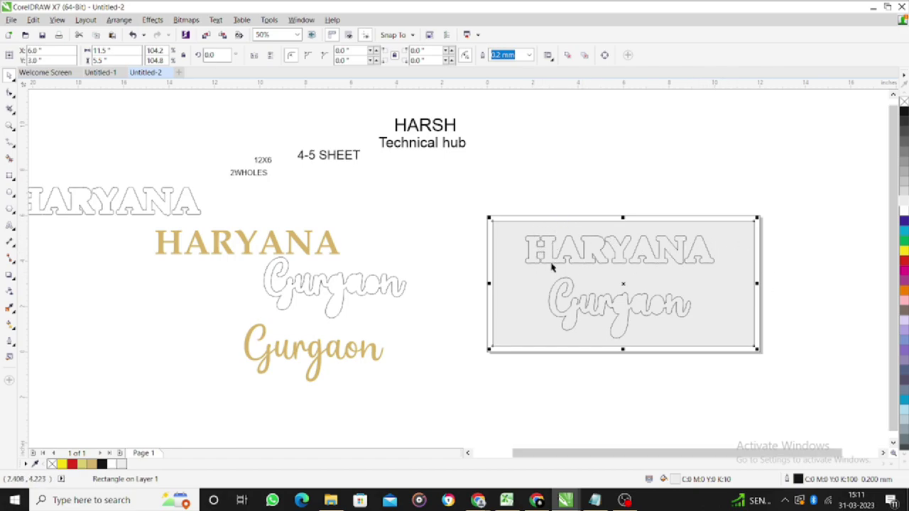
click(399, 180)
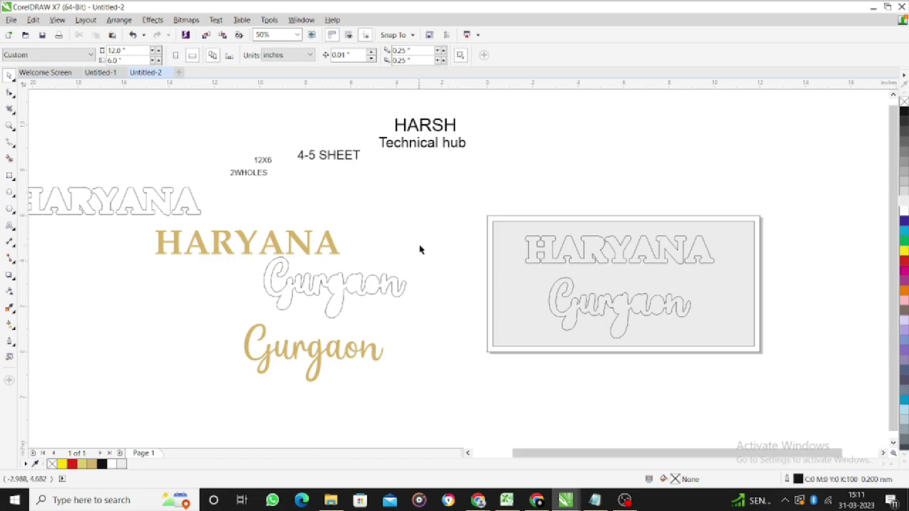
scroll(418, 249, down, 2)
scroll(562, 255, up, 4)
scroll(468, 255, down, 2)
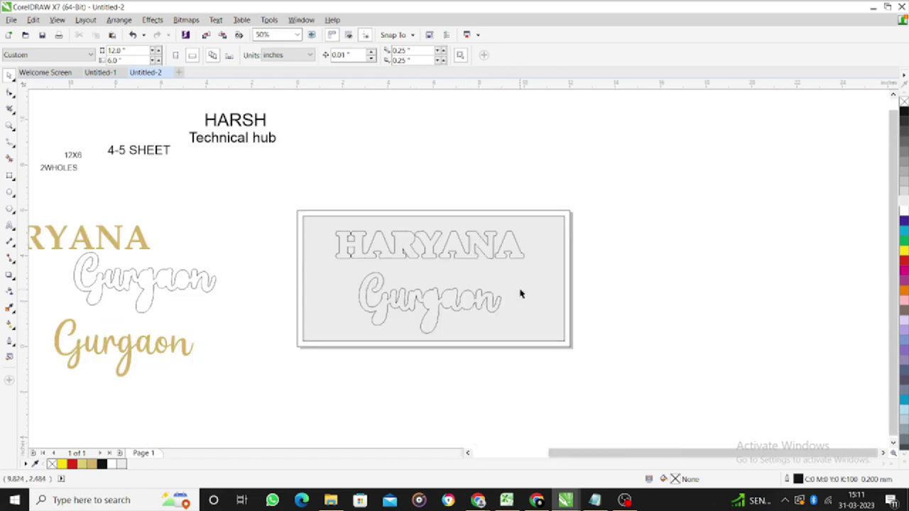
click(463, 249)
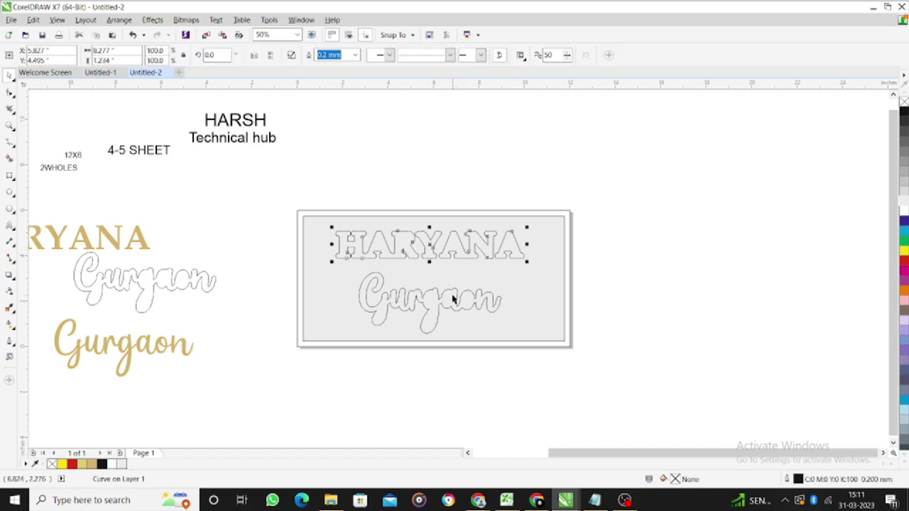
shift+click(452, 301)
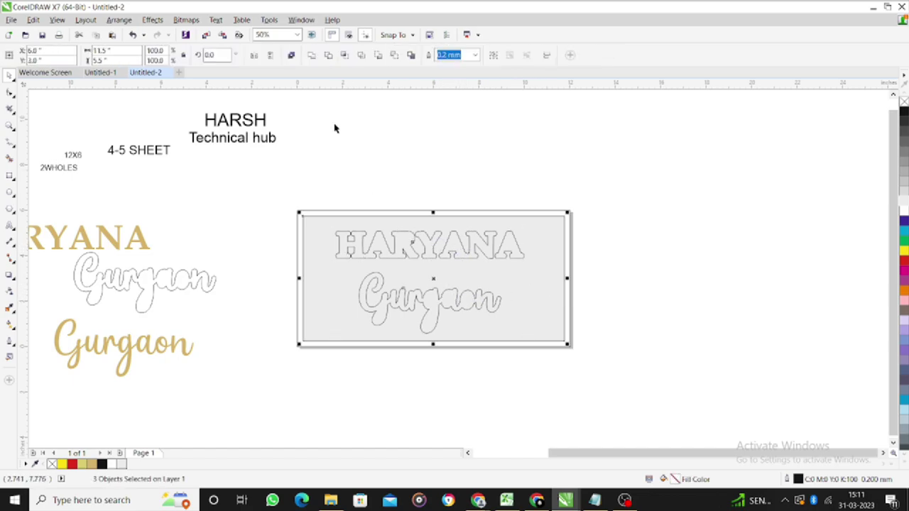
click(290, 54)
click(631, 280)
scroll(631, 280, down, 2)
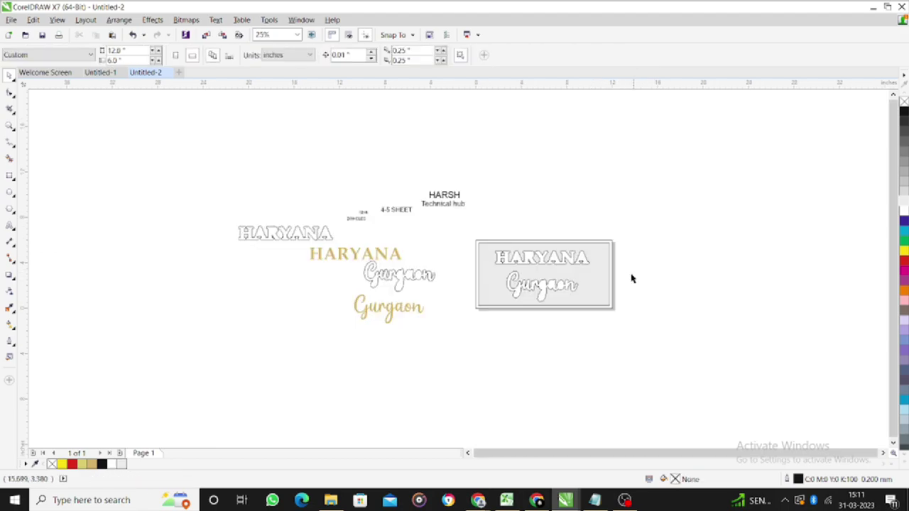
scroll(625, 277, up, 2)
scroll(600, 258, down, 2)
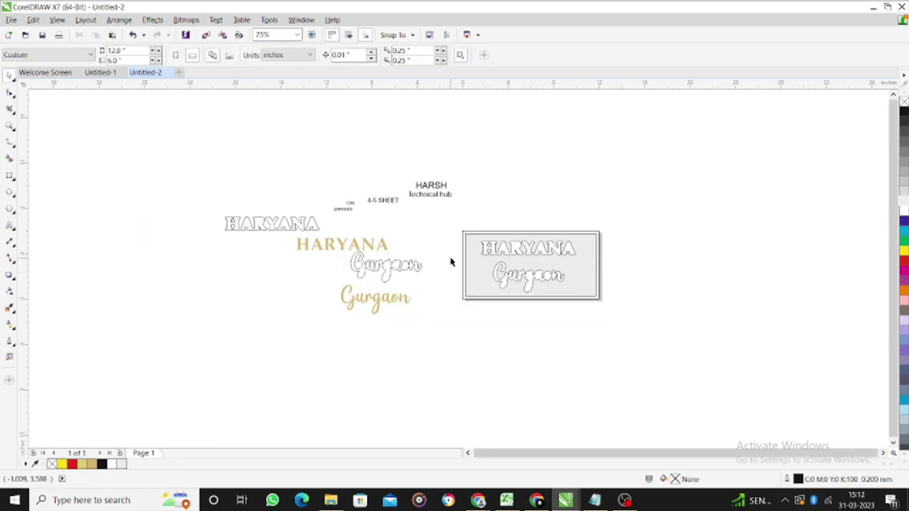
scroll(447, 261, up, 2)
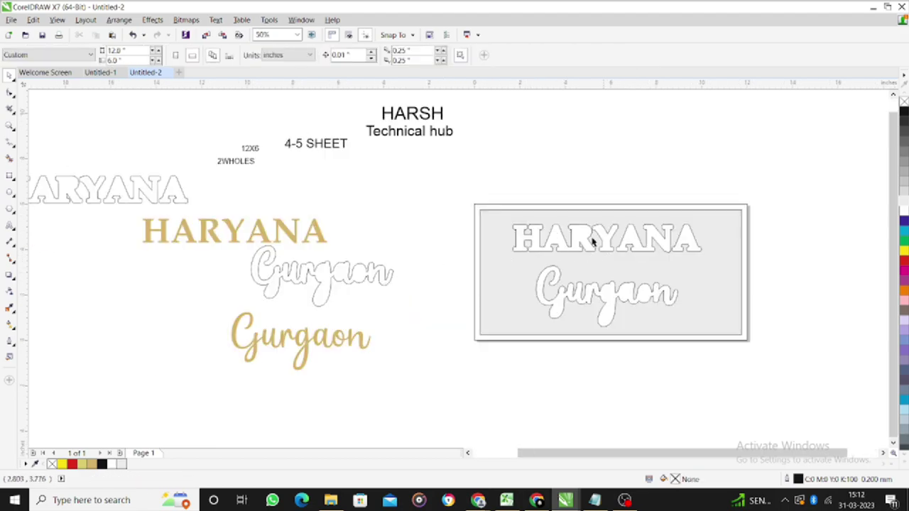
scroll(472, 265, down, 2)
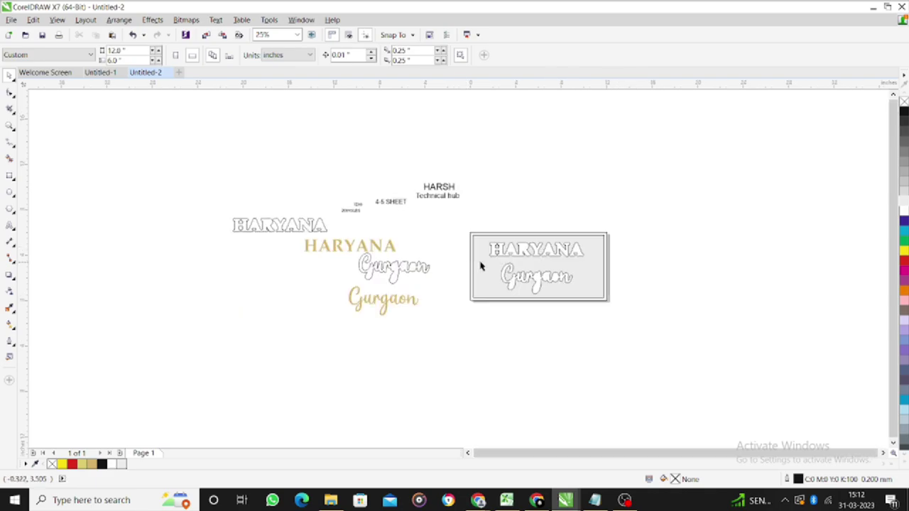
scroll(535, 264, up, 2)
click(537, 262)
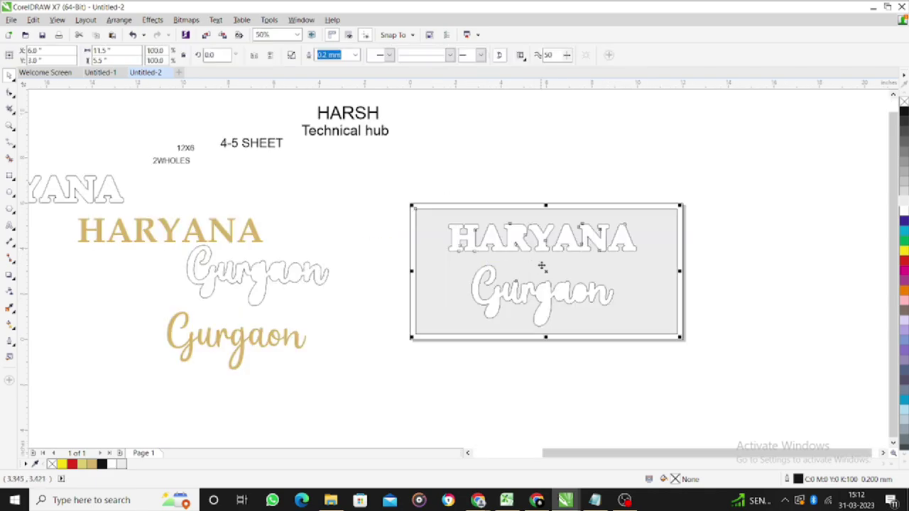
click(504, 183)
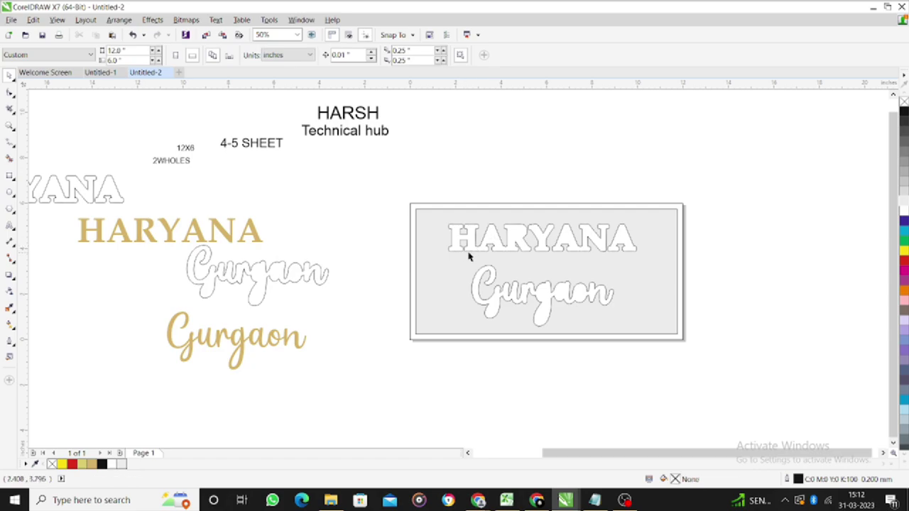
scroll(545, 260, down, 2)
drag(557, 262, 565, 205)
scroll(566, 206, up, 2)
key(ctrl+z)
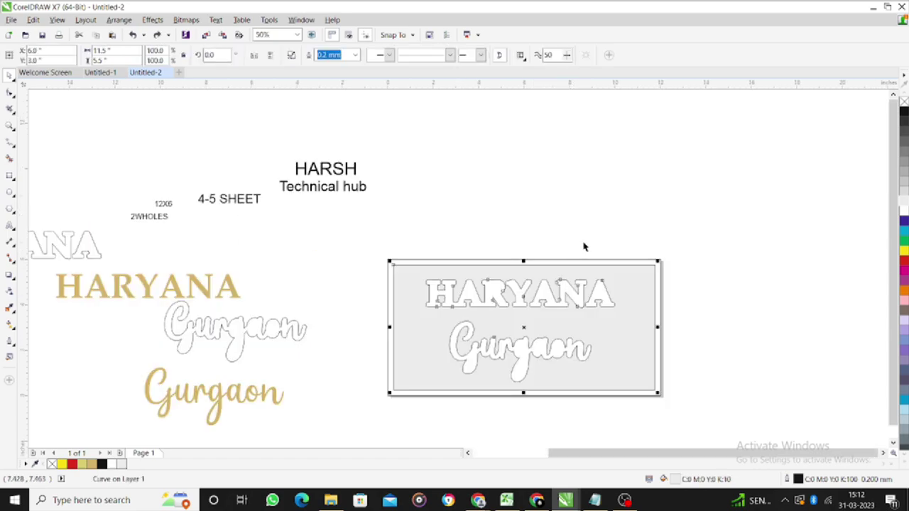
click(590, 251)
- Move the unfilled HARYANA and Gurgaon outlines from beside the gold lettering to the area above the grey plate
scroll(595, 261, down, 2)
drag(329, 260, 593, 237)
scroll(595, 238, up, 2)
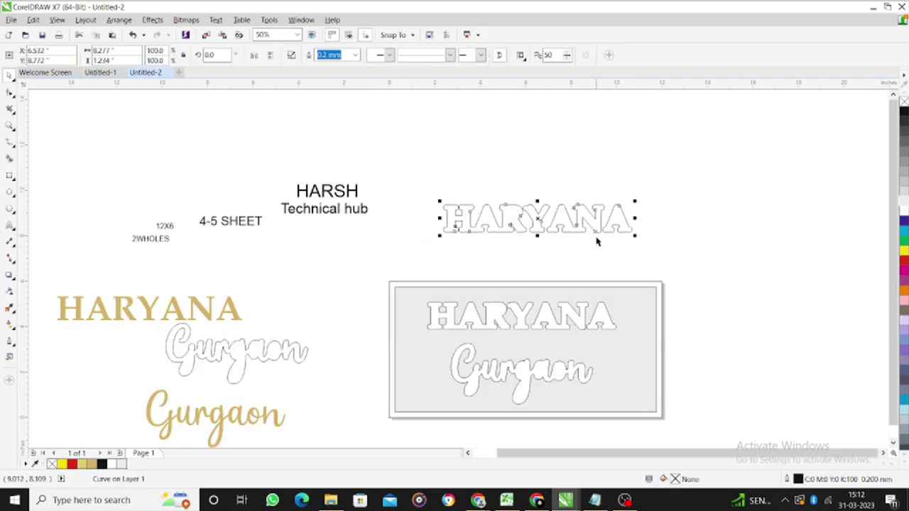
drag(280, 352, 563, 268)
click(631, 256)
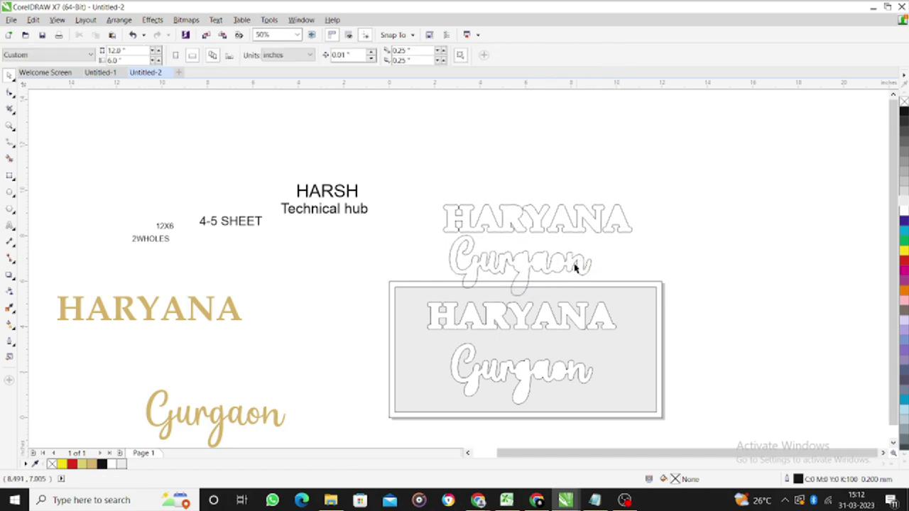
- Shift the grey plate partly off the page to the right and space the HARYANA and Gurgaon outlines apart above it
drag(642, 313, 795, 318)
scroll(646, 272, down, 2)
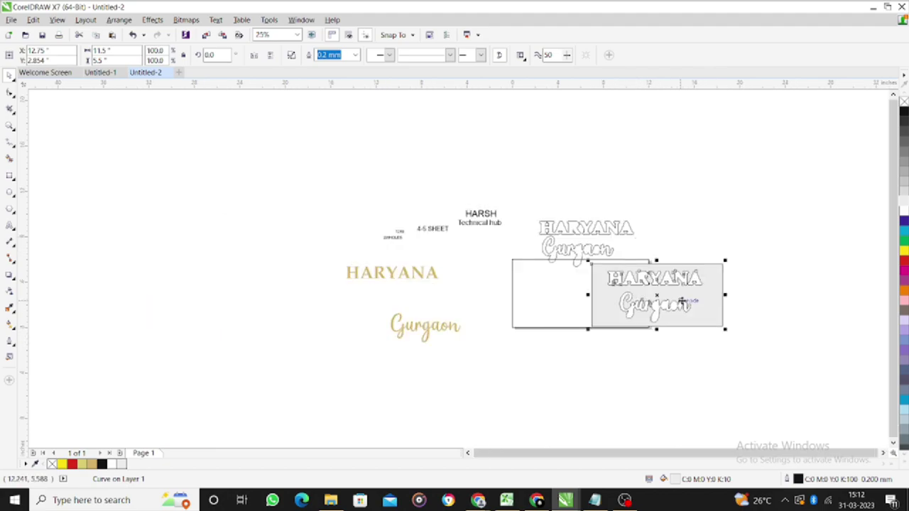
scroll(714, 283, up, 2)
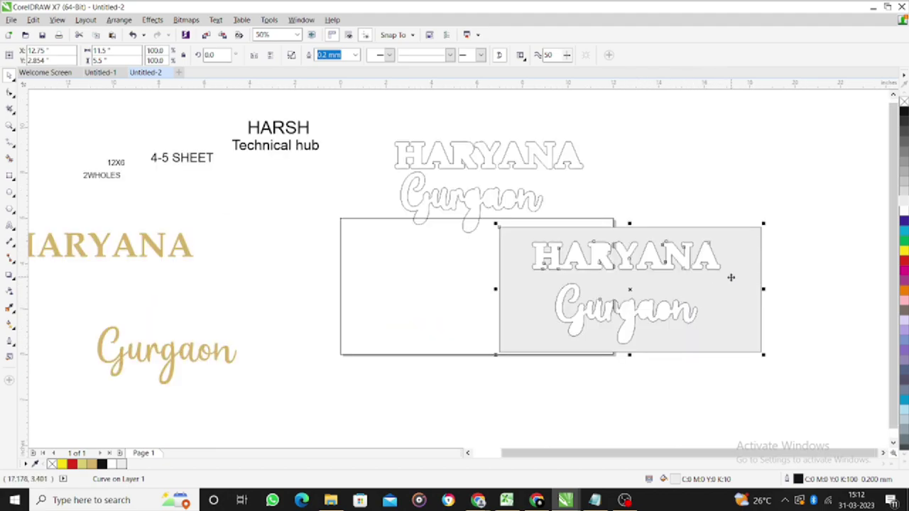
drag(504, 206, 534, 202)
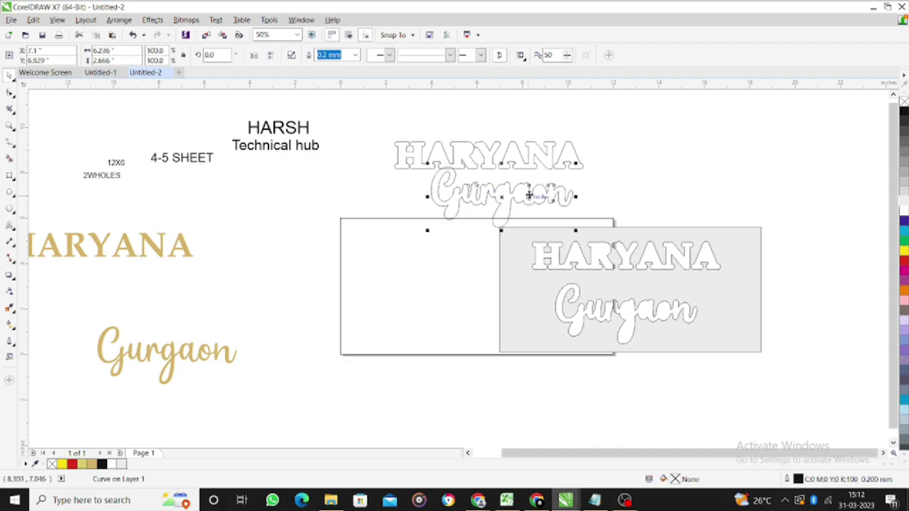
drag(532, 153, 550, 140)
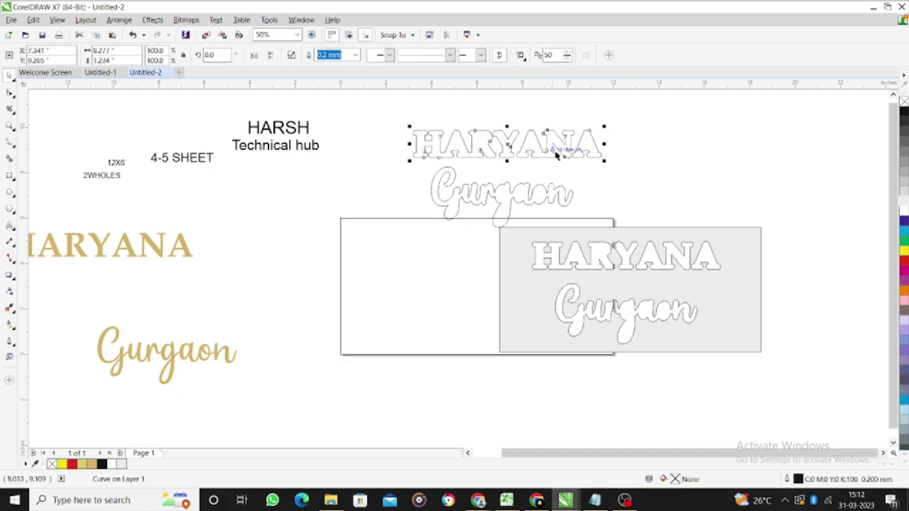
click(544, 193)
- Raise the loose HARYANA and Gurgaon outlines clear of the plate and centre the grey plate on the page
drag(680, 275, 724, 260)
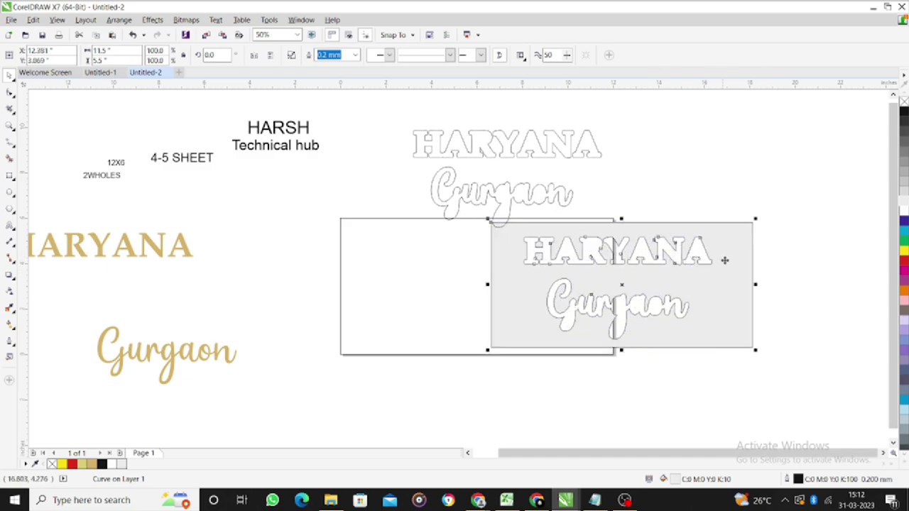
drag(528, 206, 541, 144)
click(587, 222)
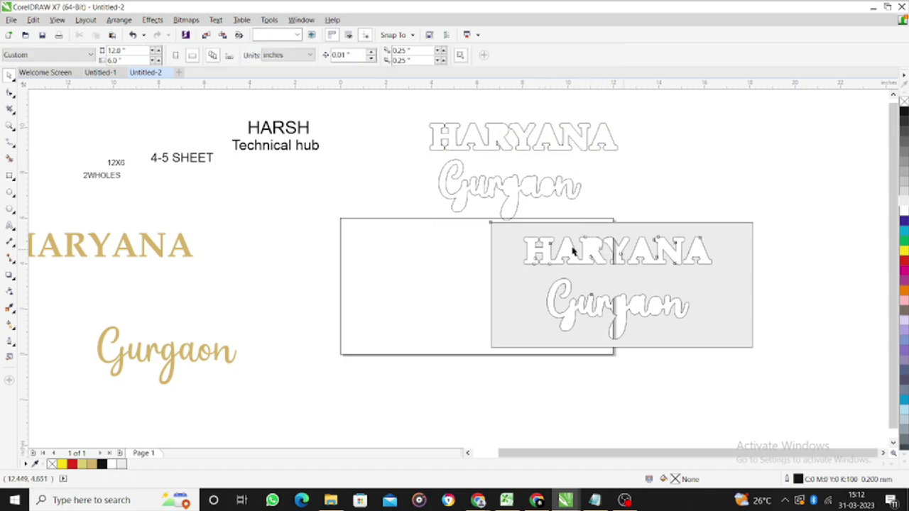
drag(573, 251, 485, 248)
key(p)
- Fill the loose Gurgaon outline above the plate with 20% Black
click(515, 191)
click(515, 191)
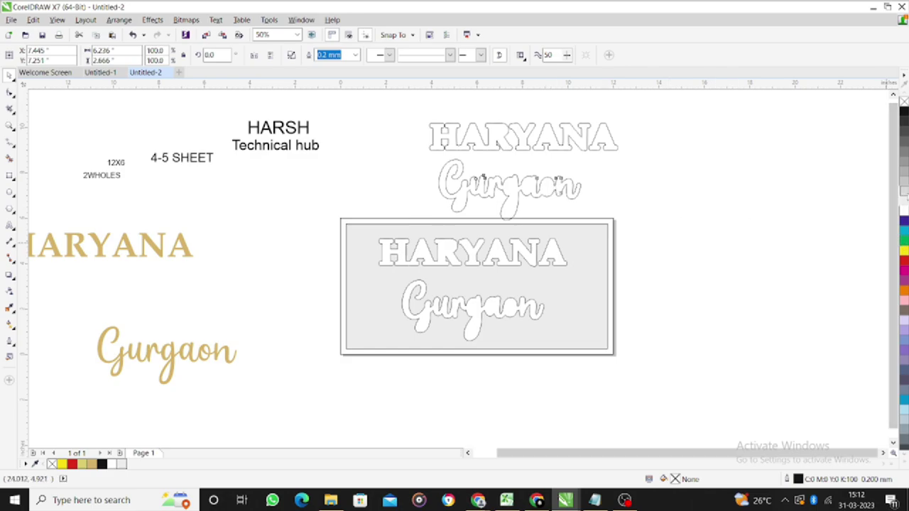
click(903, 191)
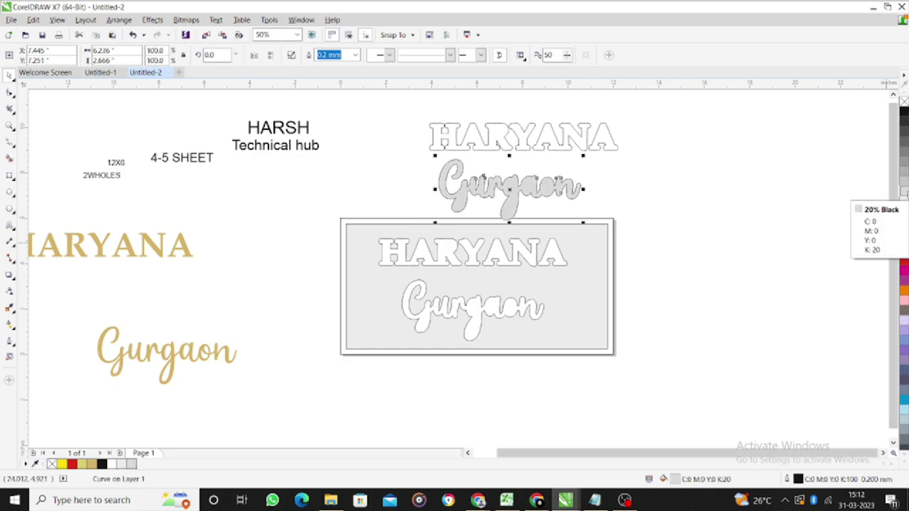
click(653, 256)
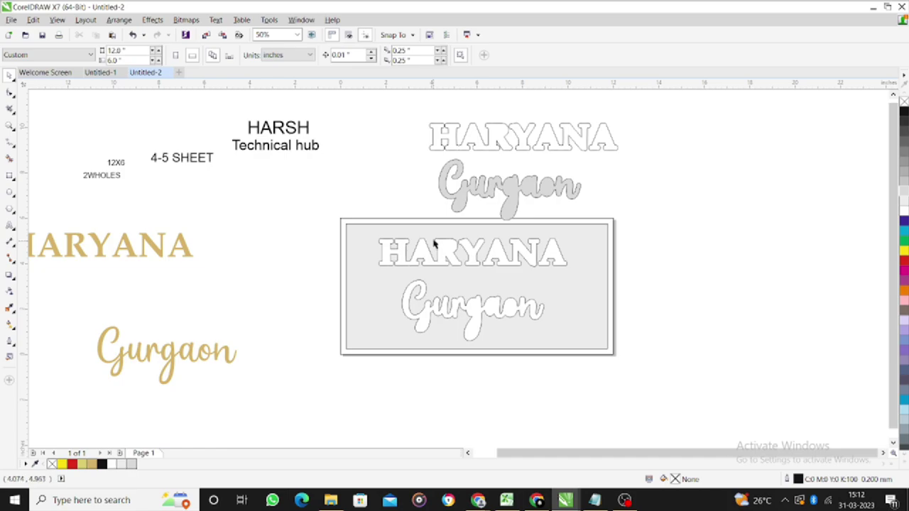
- Remove the fill from the loose Gurgaon shape and give it a red outline
click(519, 202)
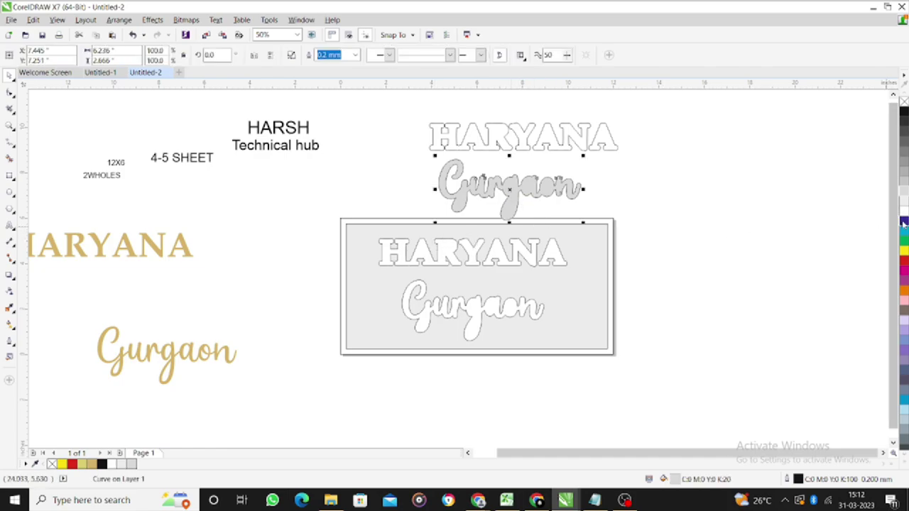
click(904, 101)
right_click(904, 260)
click(795, 284)
- Place the red Gurgaon outline exactly over the Gurgaon cut-out in the grey plate
drag(508, 194, 471, 314)
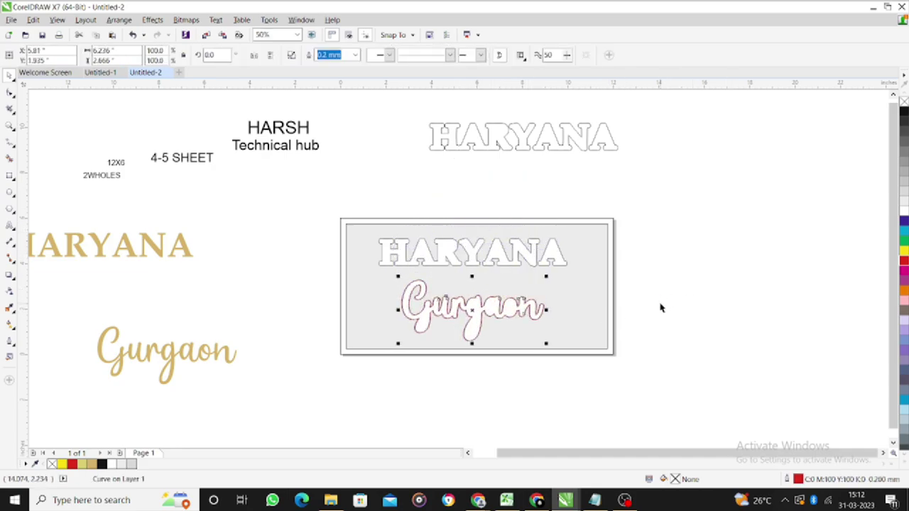
scroll(497, 303, up, 4)
scroll(512, 299, up, 2)
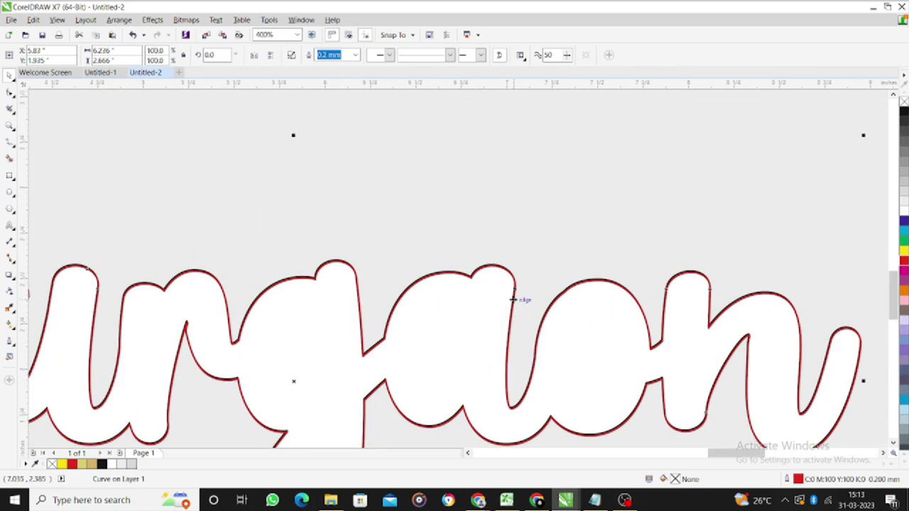
scroll(512, 300, down, 5)
scroll(486, 227, up, 3)
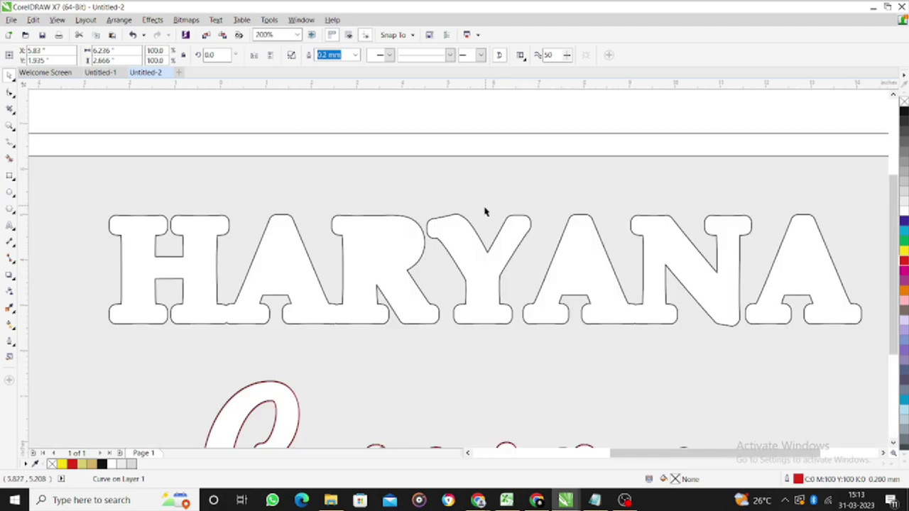
- Place the loose HARYANA outline over its cut-out in the plate and colour its outline red
scroll(486, 212, down, 4)
drag(507, 112, 450, 224)
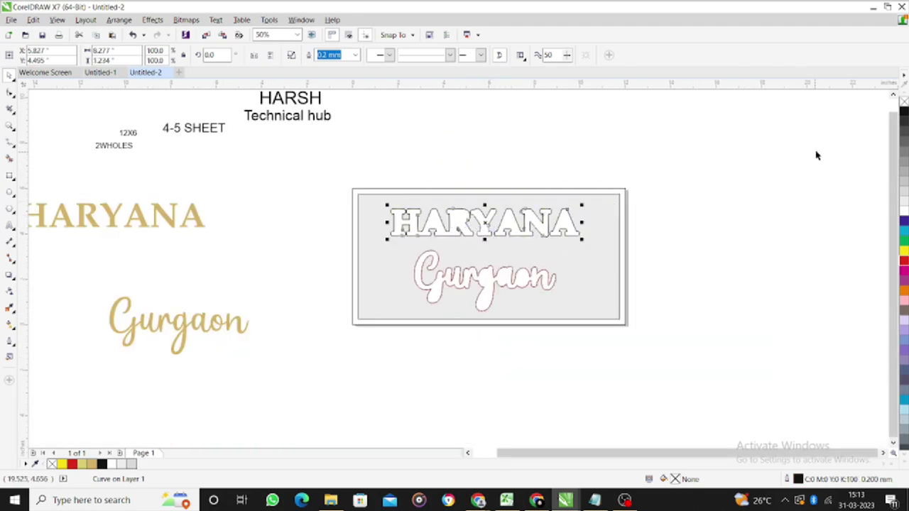
click(771, 229)
scroll(532, 208, up, 4)
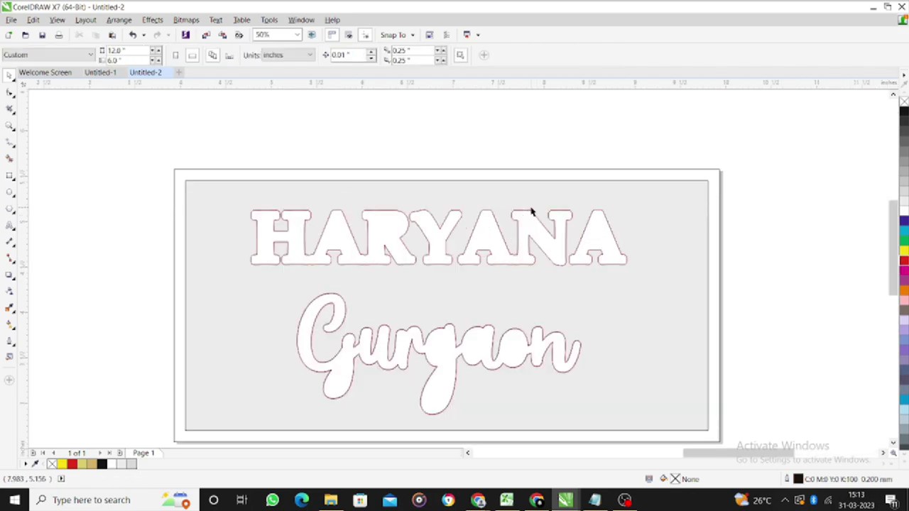
- Move the gold Gurgaon lettering inside the red Gurgaon outline on the plate
scroll(534, 211, down, 1)
scroll(536, 213, down, 2)
scroll(532, 229, up, 2)
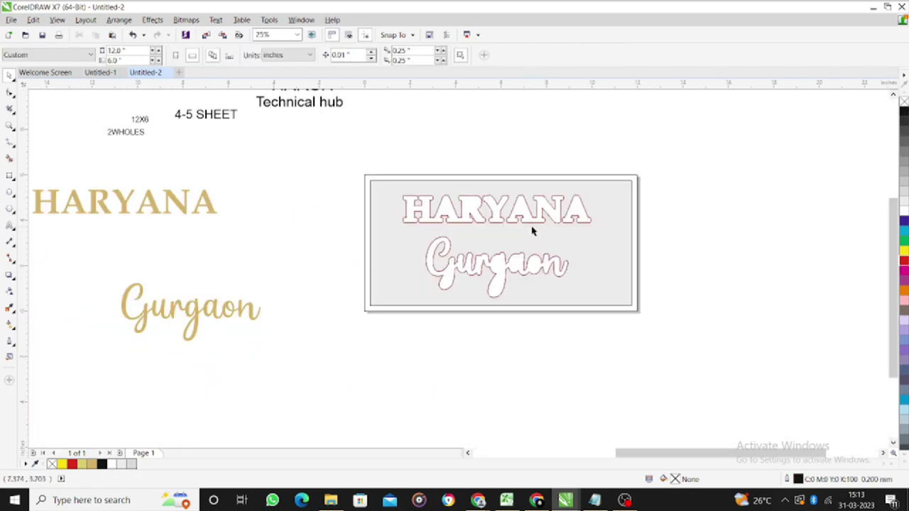
scroll(511, 220, down, 1)
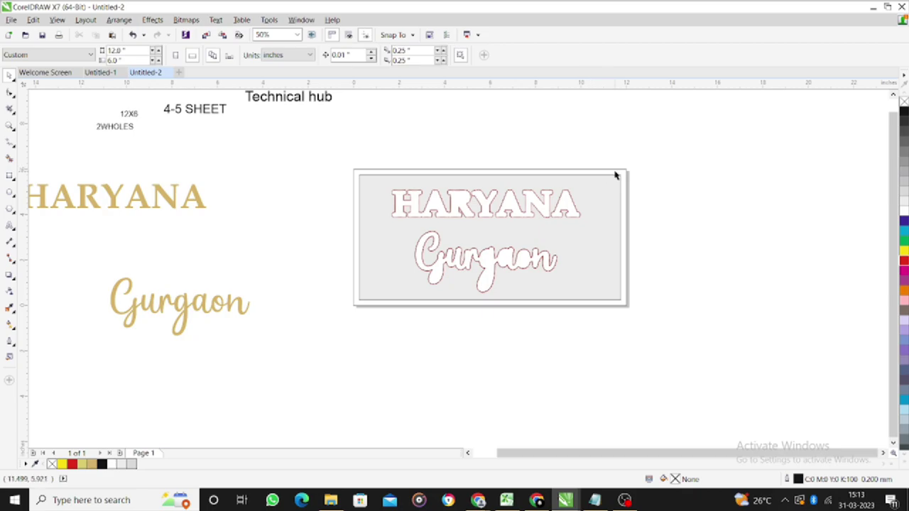
drag(189, 307, 453, 268)
scroll(537, 263, up, 1)
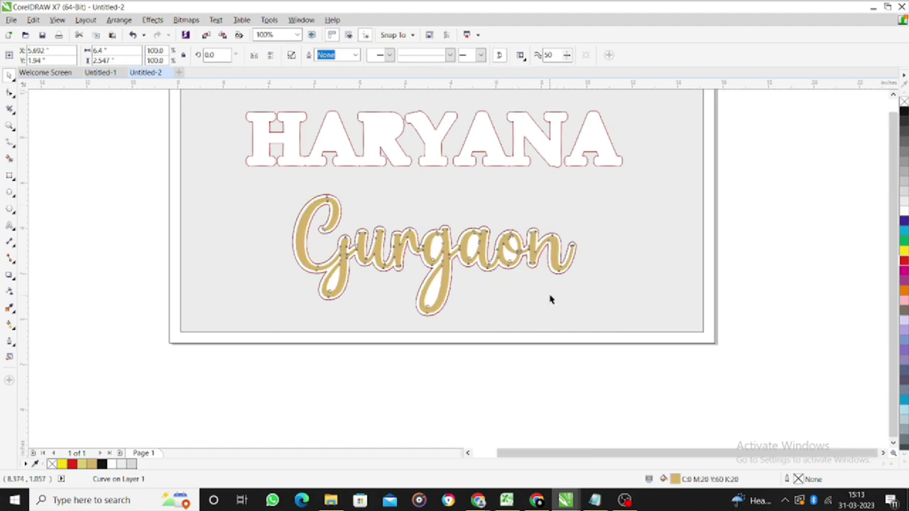
- Move the gold HARYANA text onto the plate and fine-tune its position inside the red HARYANA outline
scroll(551, 299, down, 1)
click(136, 210)
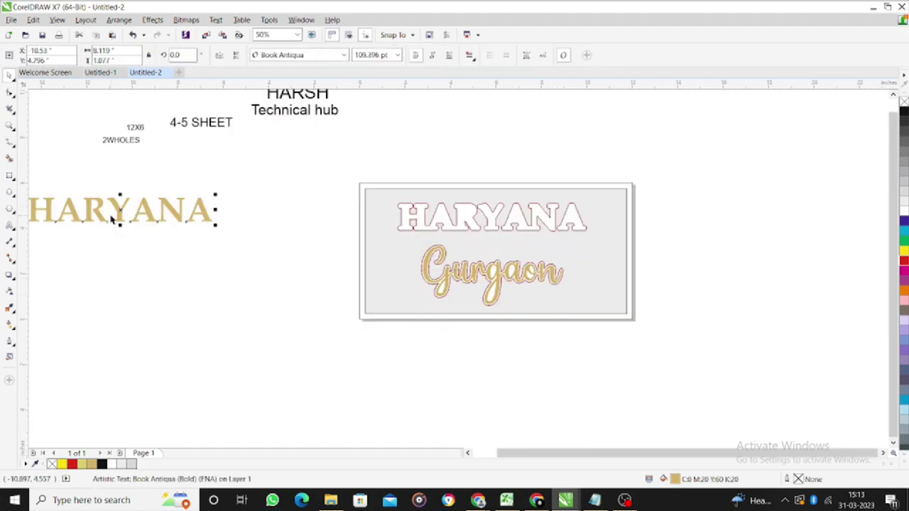
drag(133, 215, 492, 217)
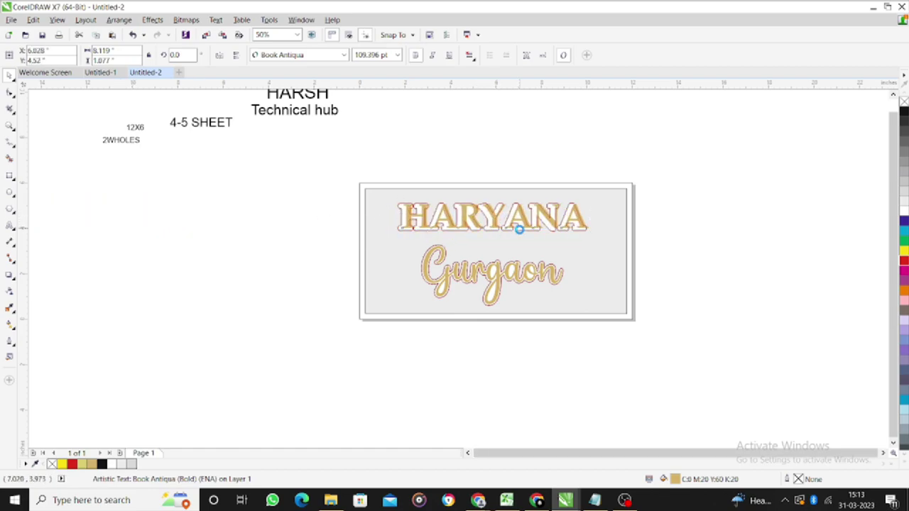
scroll(548, 227, up, 2)
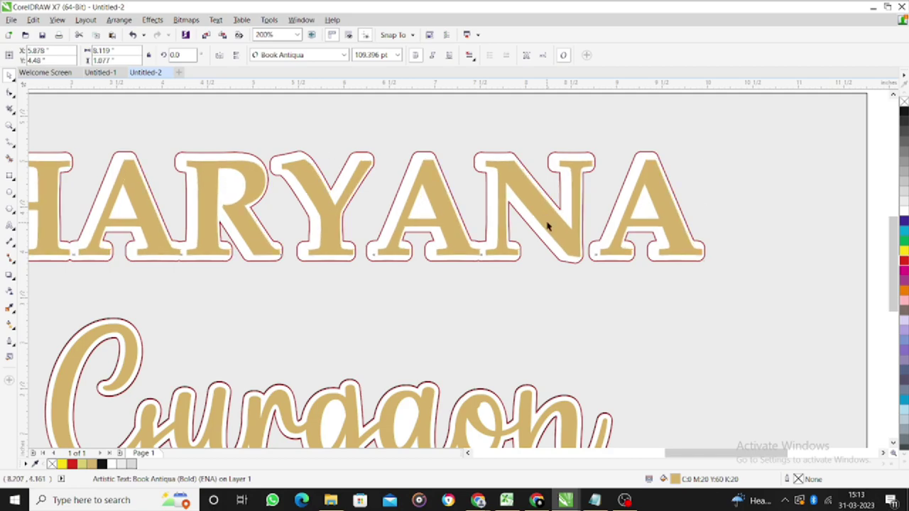
drag(547, 227, 545, 226)
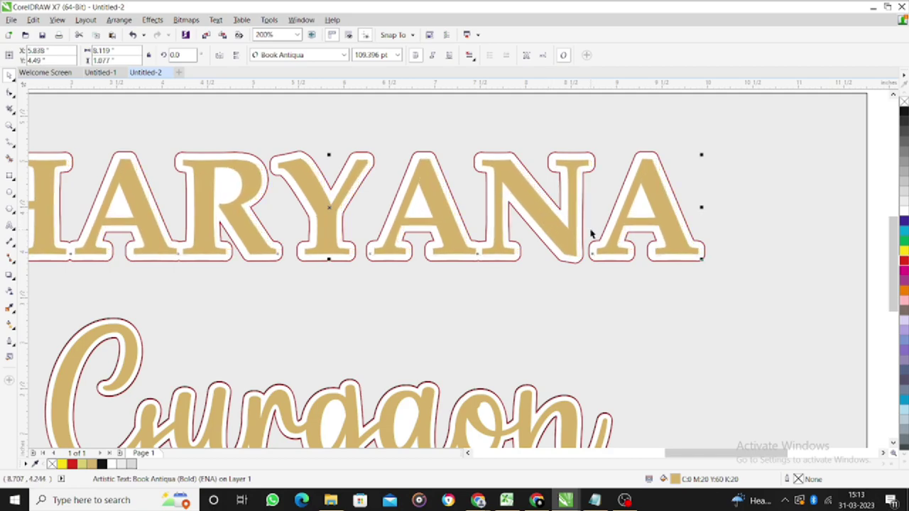
scroll(645, 211, down, 1)
click(797, 166)
scroll(574, 193, up, 2)
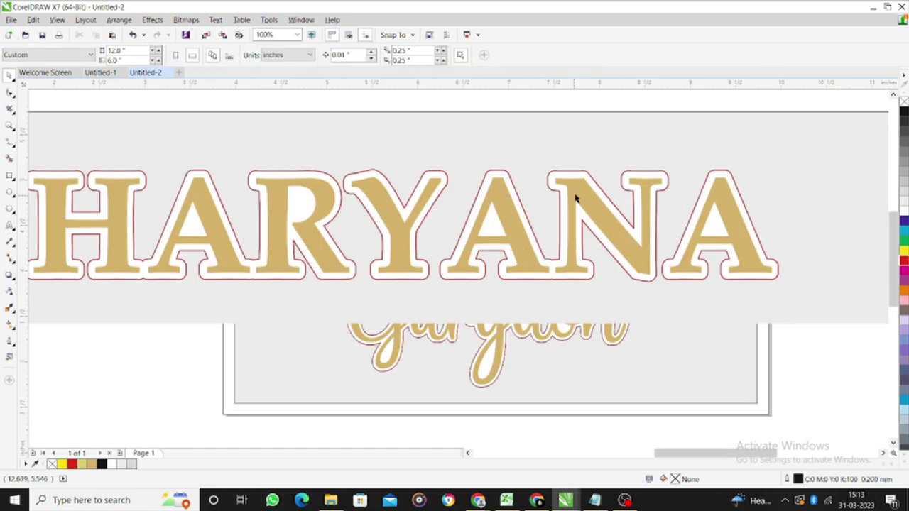
- Move the gold HARYANA and Gurgaon lettering together with their red outlines off the plate to its left
scroll(585, 215, down, 2)
scroll(446, 223, down, 1)
drag(362, 174, 584, 312)
drag(465, 253, 122, 257)
click(268, 293)
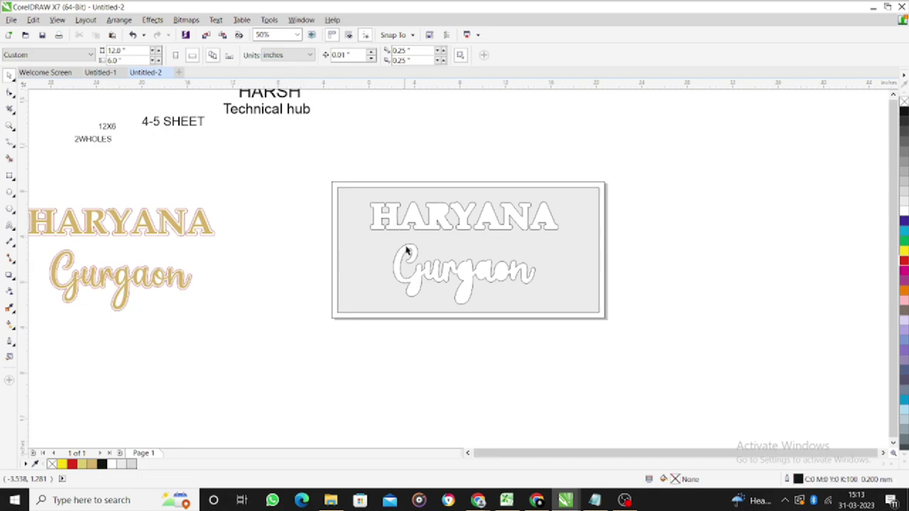
- Shift the gold Gurgaon lettering slightly sideways against its red outline
scroll(407, 250, down, 1)
scroll(240, 239, up, 1)
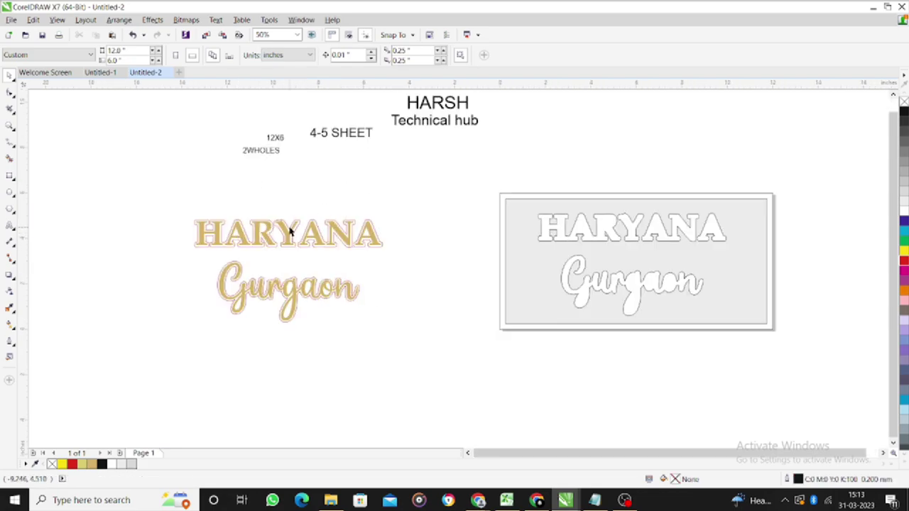
click(289, 232)
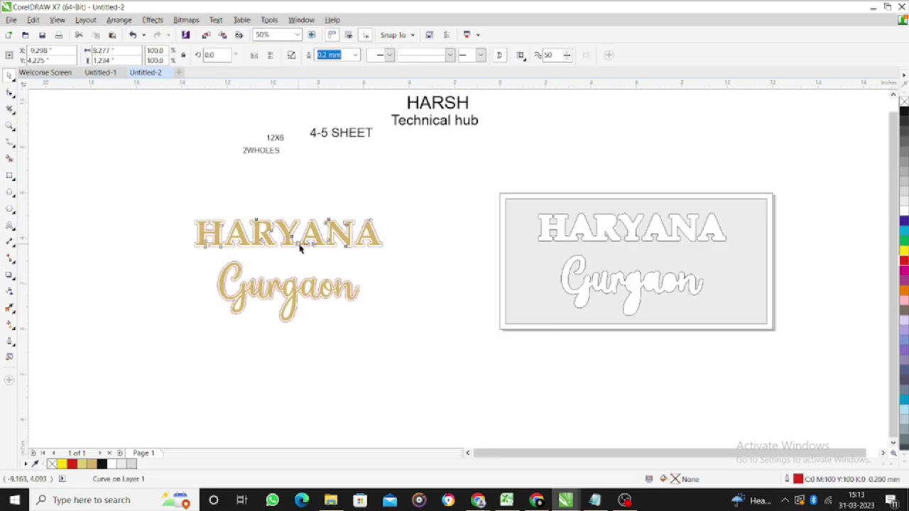
click(287, 291)
drag(290, 293, 319, 298)
key(Escape)
- Select the gold Gurgaon lettering with its red outline and align their centres horizontally
scroll(304, 282, up, 3)
click(329, 300)
key(Escape)
scroll(419, 251, down, 2)
drag(212, 213, 575, 358)
key(c)
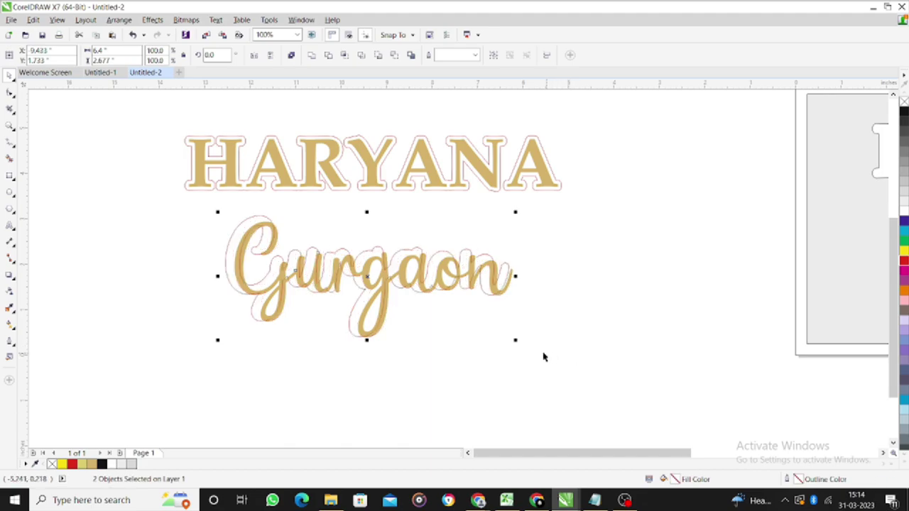
- Fit the red Gurgaon outline evenly around the gold Gurgaon lettering
click(431, 330)
click(371, 265)
scroll(371, 265, up, 4)
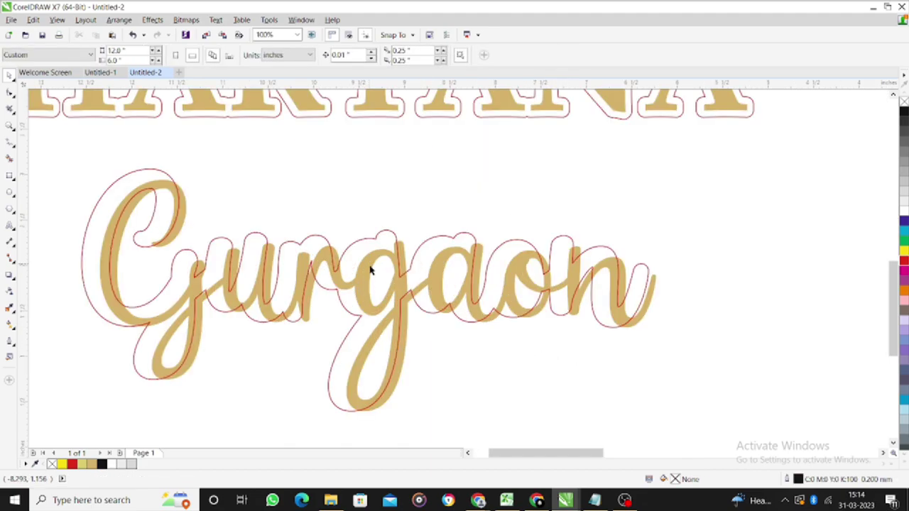
drag(360, 313, 385, 326)
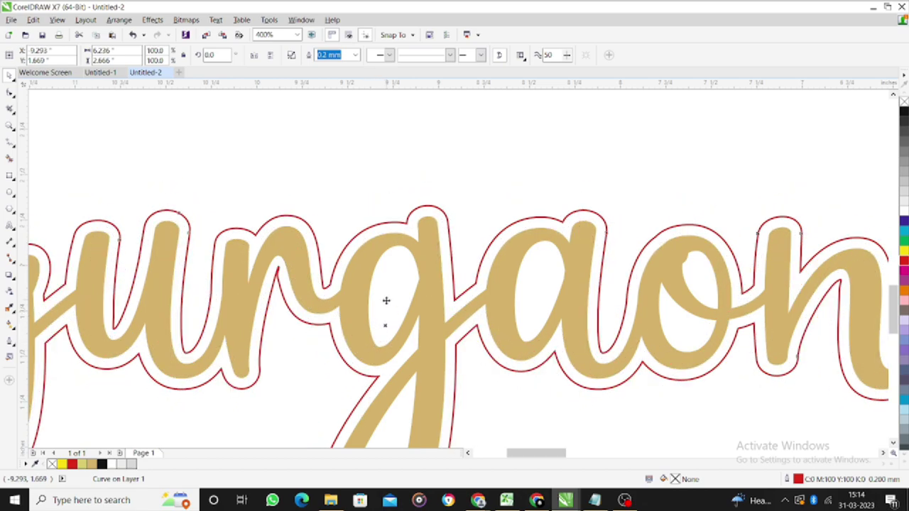
scroll(385, 300, down, 4)
click(485, 334)
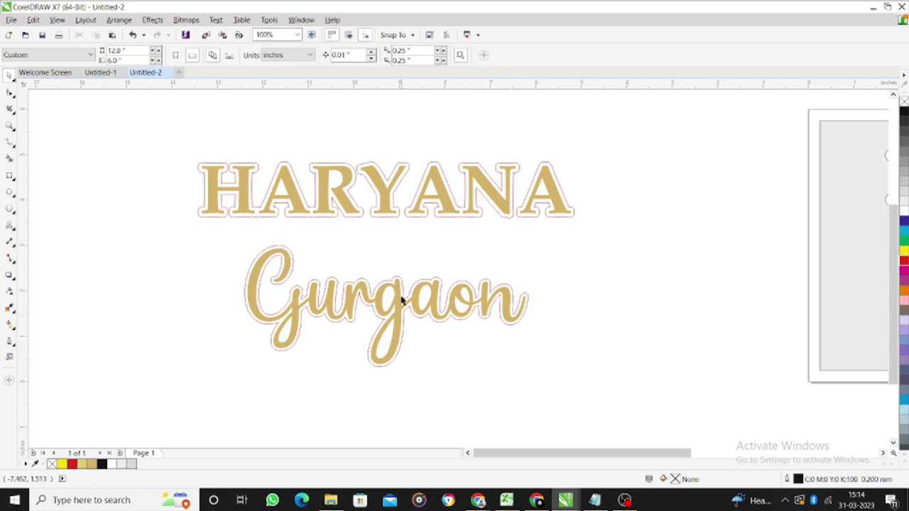
- Move the grey cut-out plate off the page to its upper right
scroll(401, 301, down, 3)
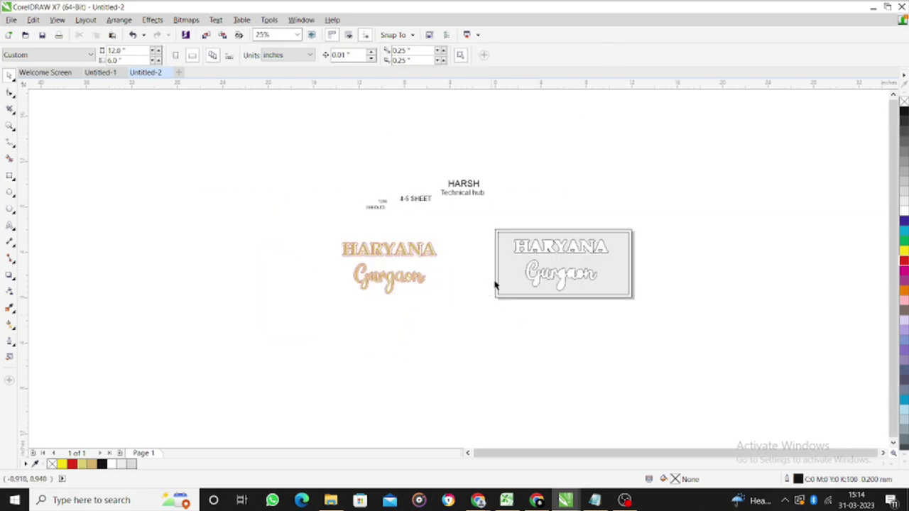
scroll(496, 285, up, 2)
scroll(419, 293, down, 1)
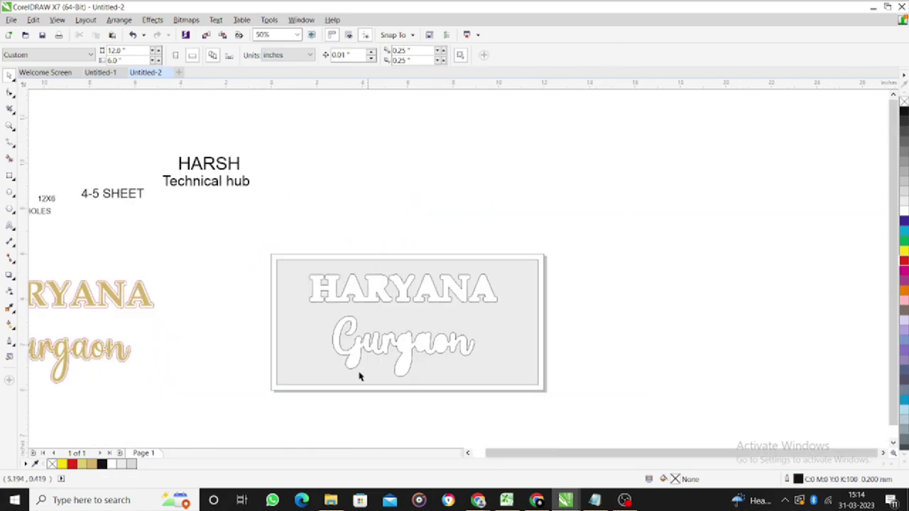
scroll(363, 313, up, 1)
scroll(375, 296, down, 1)
drag(396, 318, 618, 193)
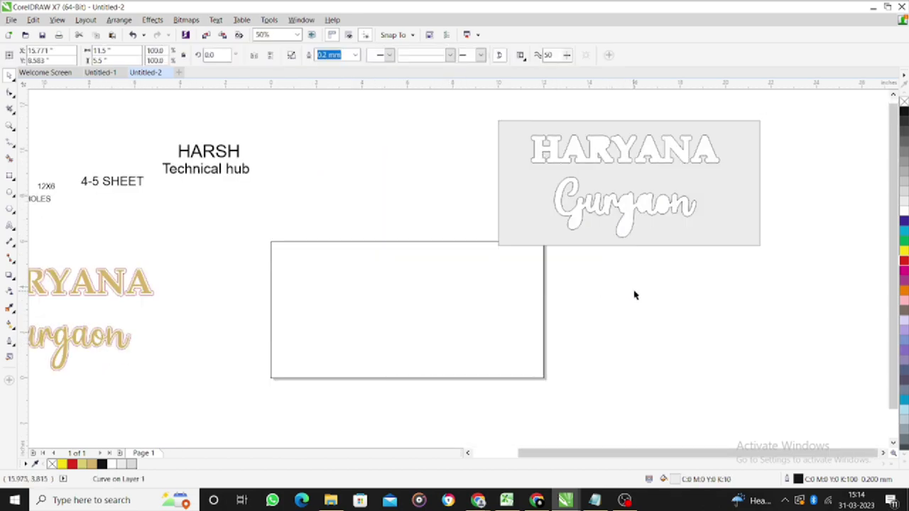
click(633, 296)
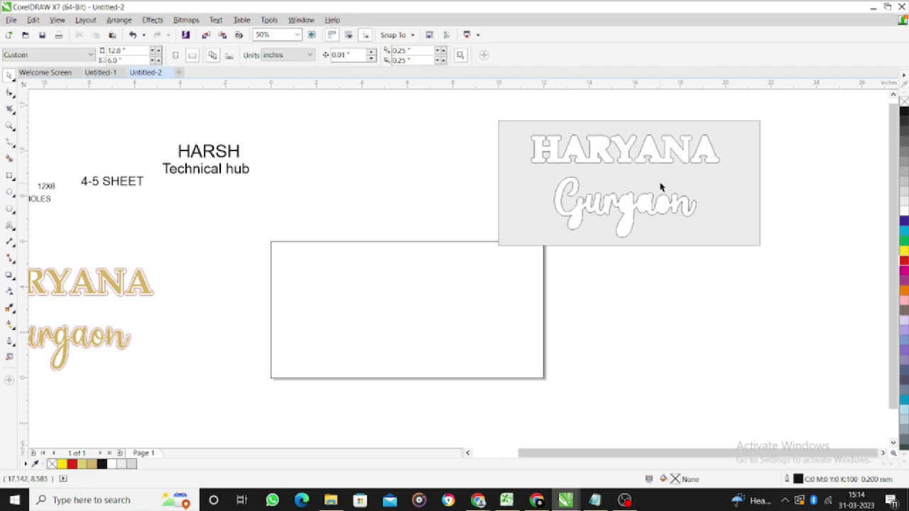
- Reposition the grey cut-out plate so that it sits clear of the page, just beyond its right edge
drag(628, 188, 453, 250)
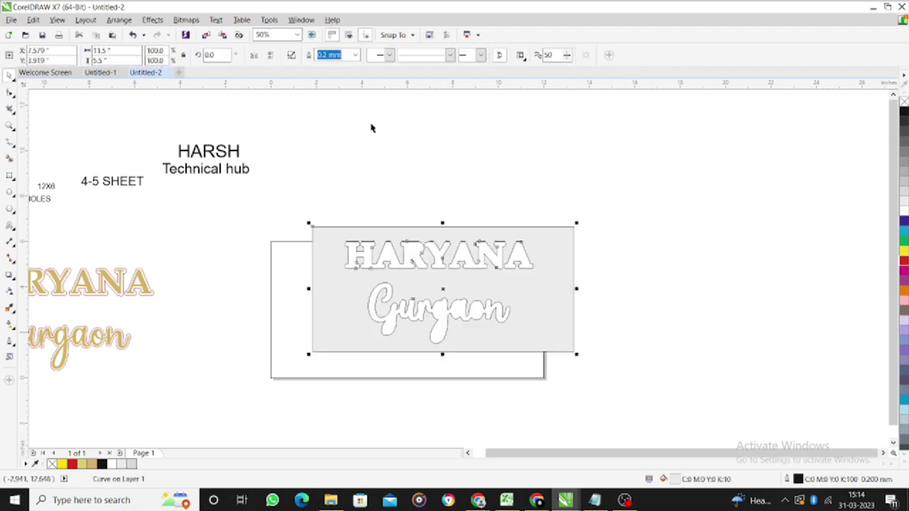
click(424, 177)
scroll(383, 179, down, 2)
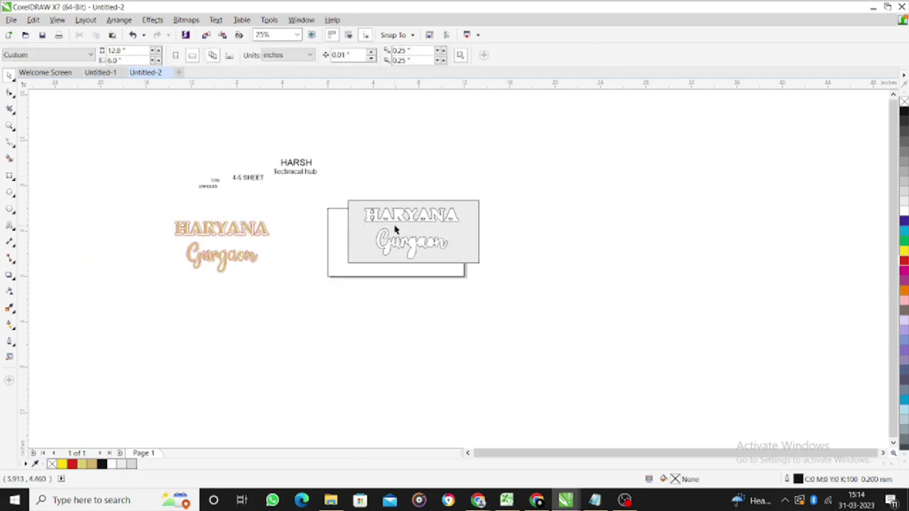
scroll(395, 228, up, 1)
scroll(225, 199, down, 1)
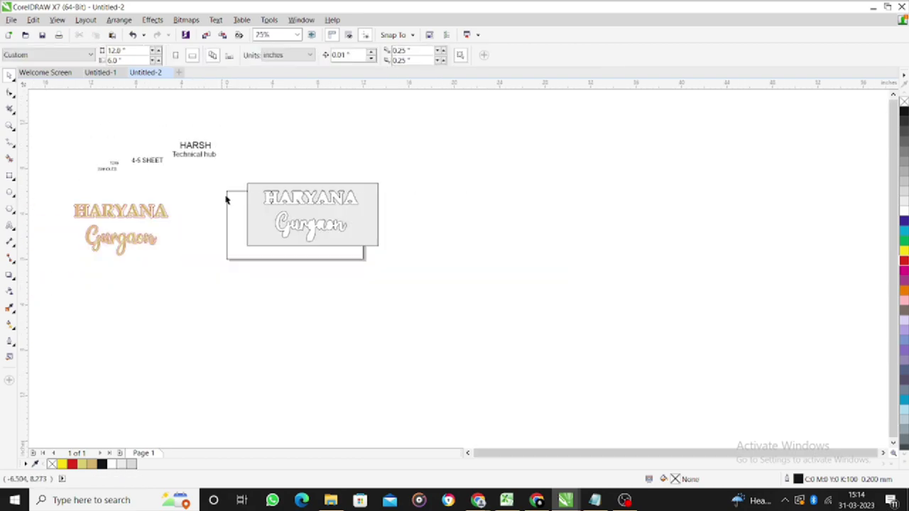
drag(309, 218, 445, 190)
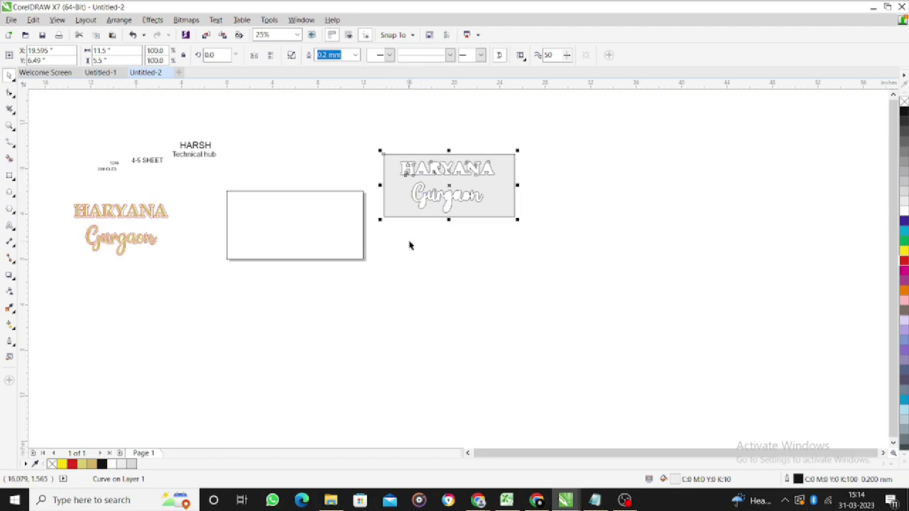
click(416, 238)
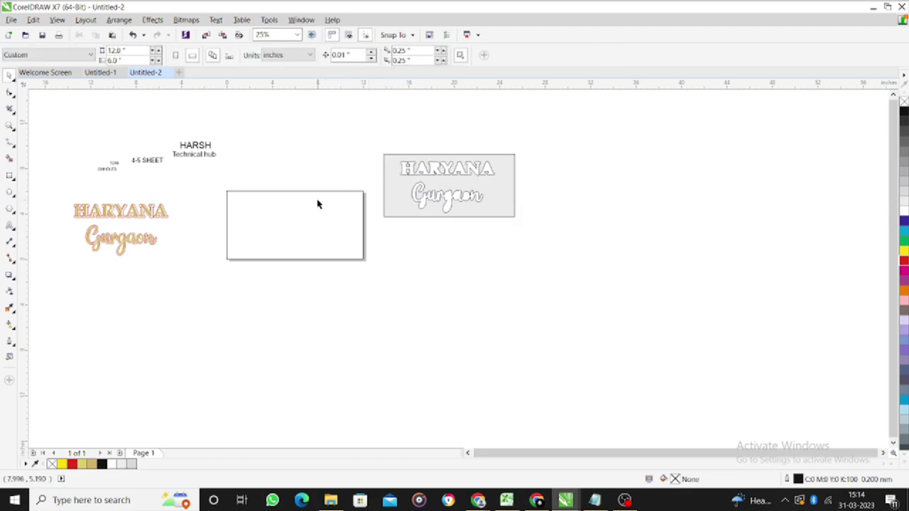
- Create a boundary shape from the grey plate, placing the new outline below the page and the plate beside the page's right edge
drag(374, 130, 586, 238)
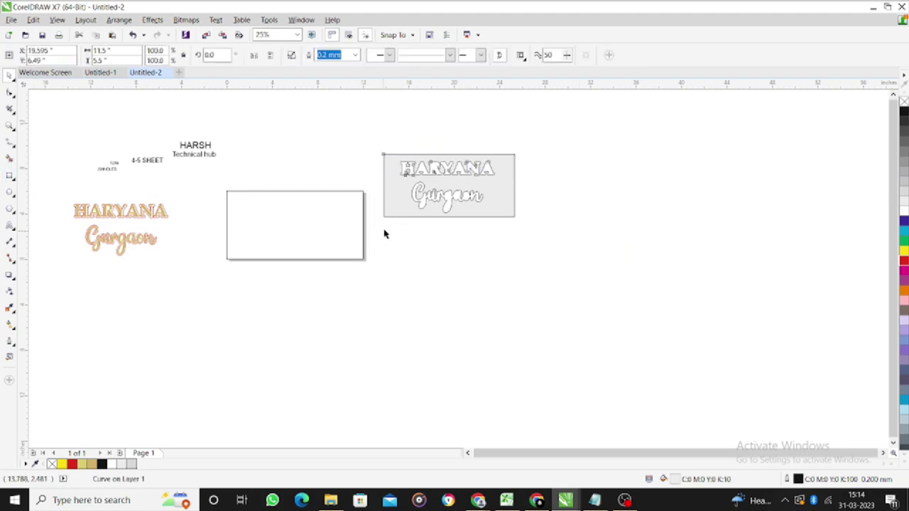
drag(409, 199, 430, 286)
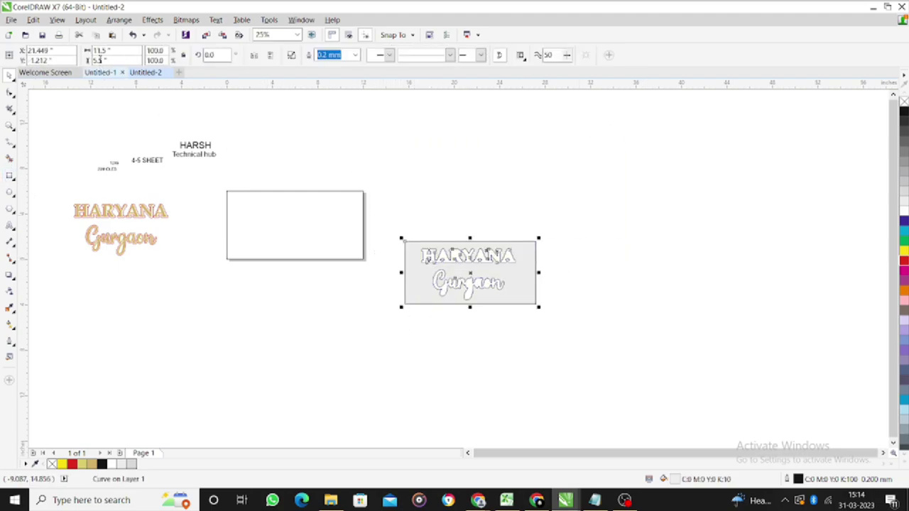
click(118, 19)
mouse_move(171, 133)
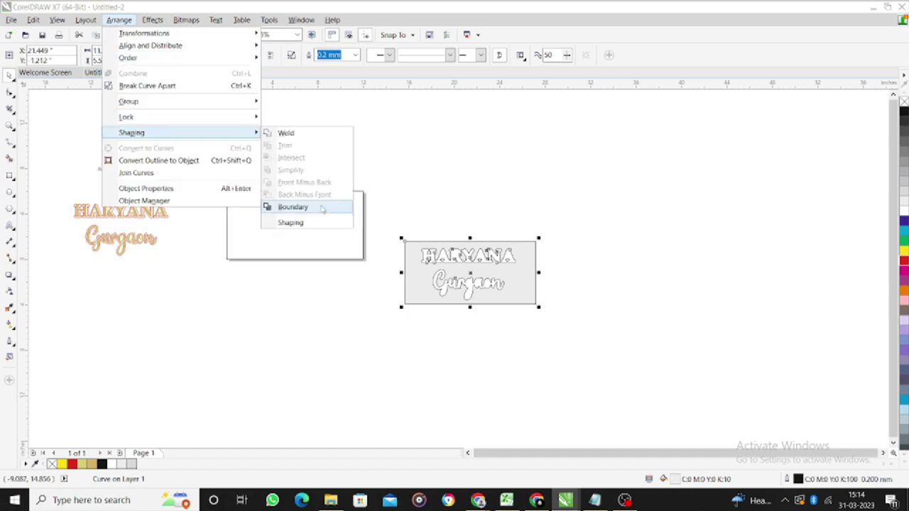
click(292, 206)
drag(422, 284, 262, 328)
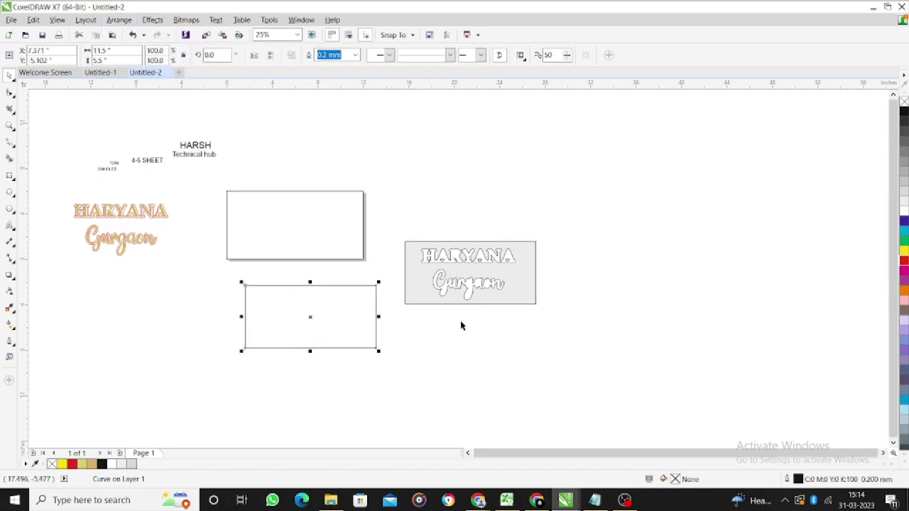
drag(393, 225, 590, 336)
drag(480, 243, 448, 162)
- Fill the plain boundary rectangle with black and place it on the page
click(316, 296)
click(316, 296)
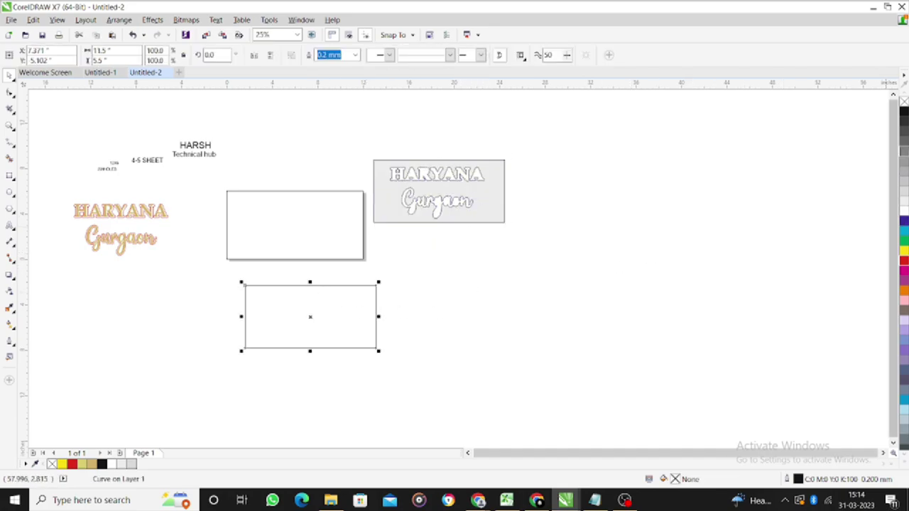
click(904, 112)
drag(341, 325, 319, 231)
scroll(431, 340, up, 1)
scroll(429, 336, down, 1)
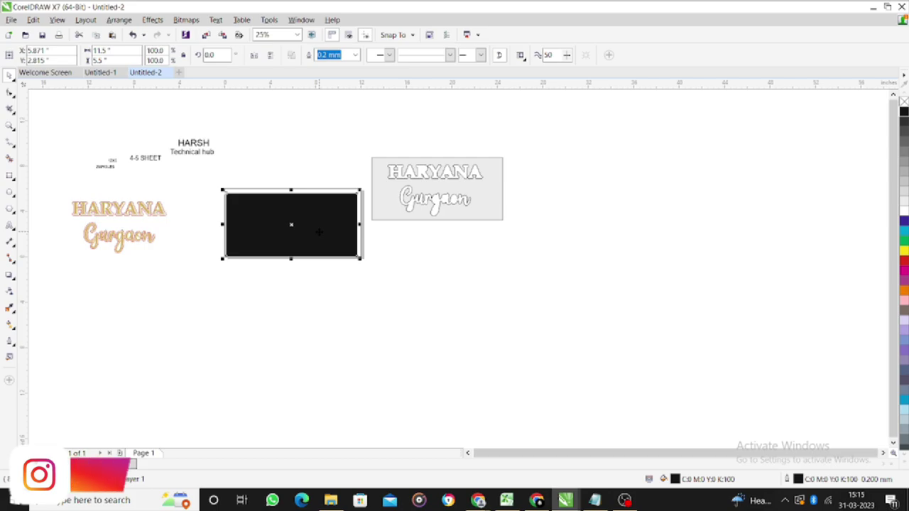
- Move the black rectangle below the page and remove its fill
click(446, 296)
scroll(288, 224, up, 1)
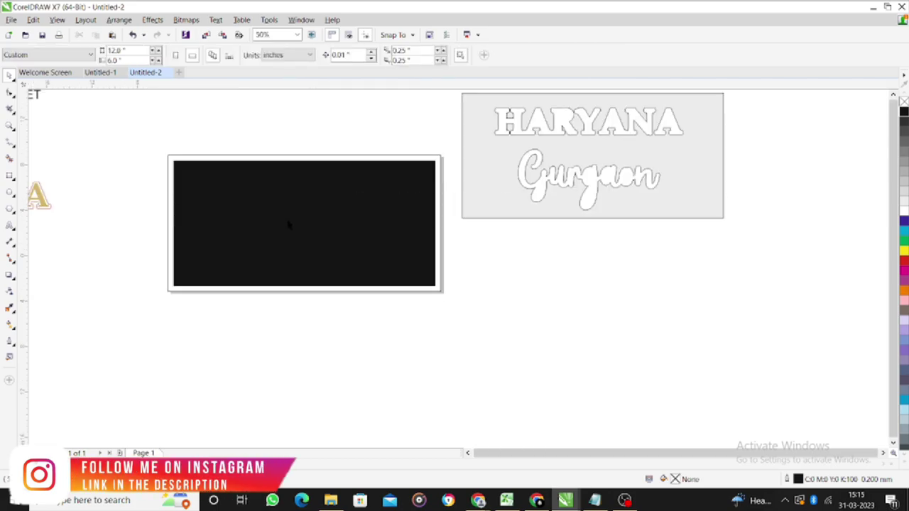
scroll(288, 225, down, 1)
drag(300, 244, 310, 300)
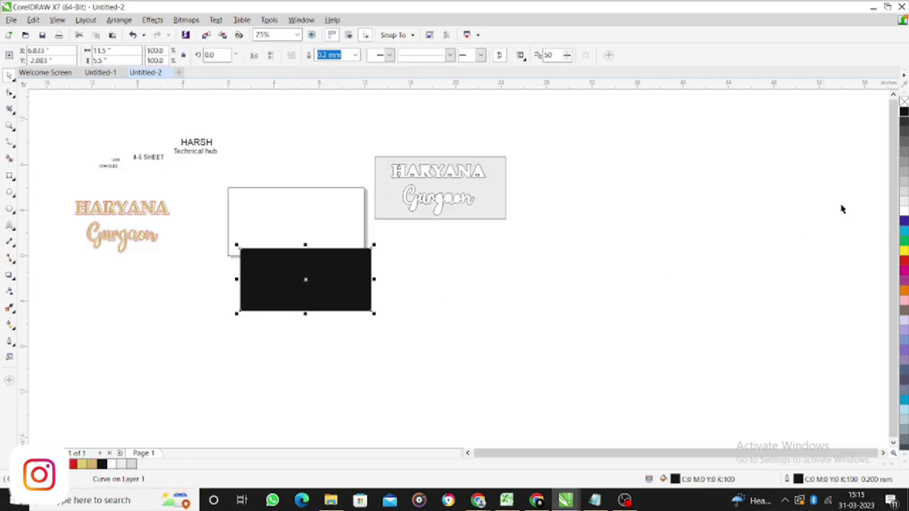
click(904, 103)
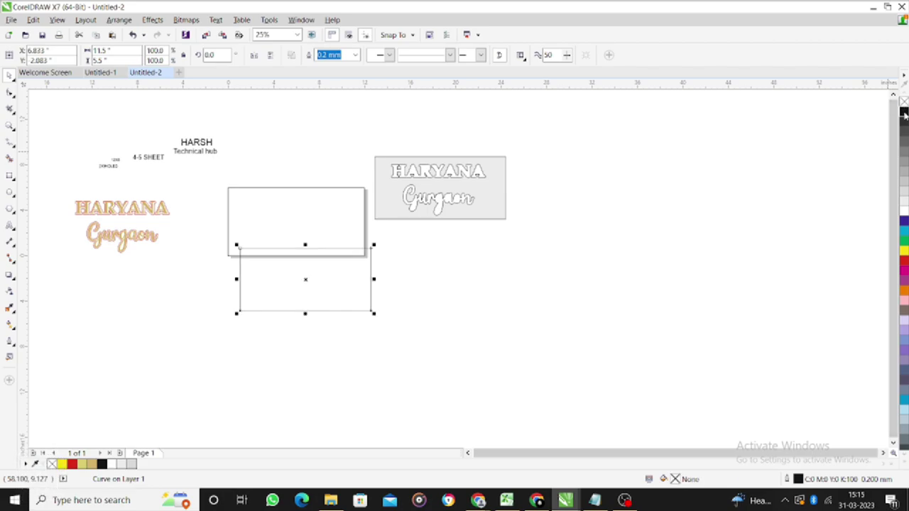
click(299, 271)
drag(305, 277, 325, 307)
click(447, 292)
- Draw a rectangular strip about 11.5 inches wide and 0.6 inches high along the top edge of the plain plate outline
key(F6)
scroll(291, 276, up, 2)
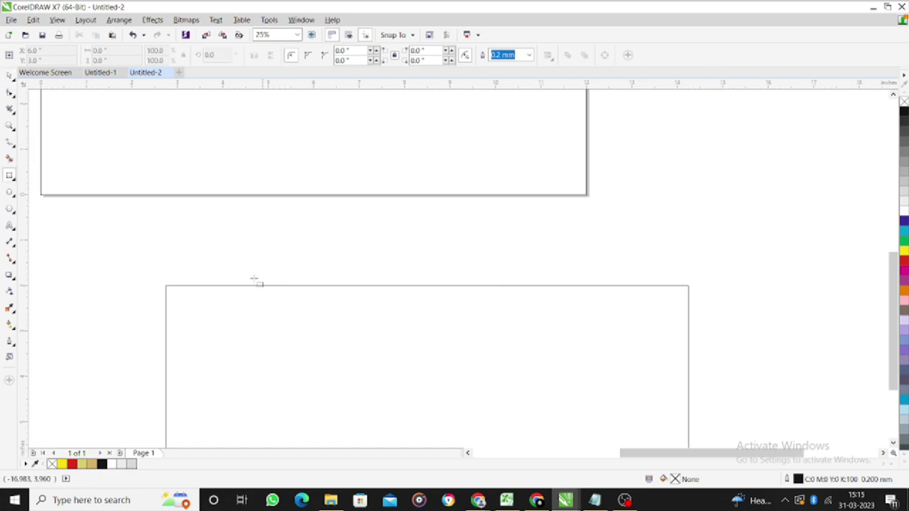
drag(166, 287, 692, 261)
scroll(391, 306, down, 2)
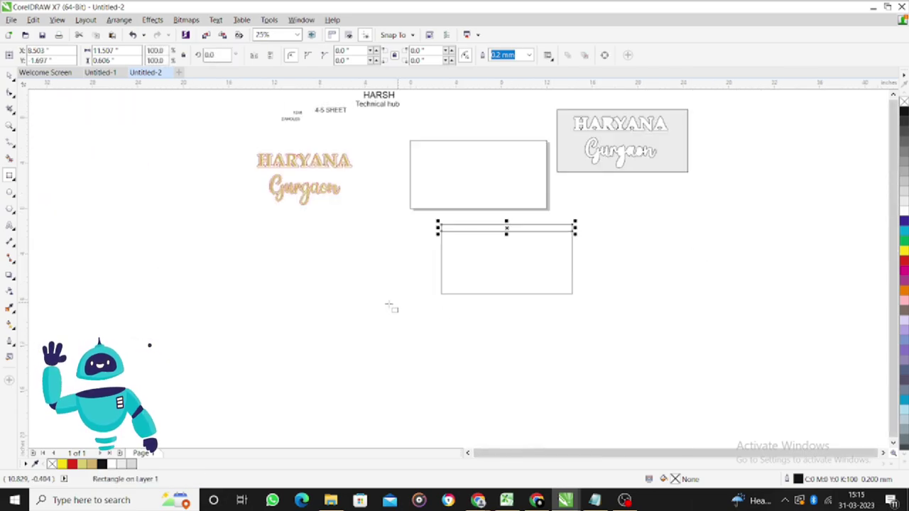
- Set the top strip's height to 0.5 inches and nudge it down onto the outline's upper edge
scroll(444, 251, up, 1)
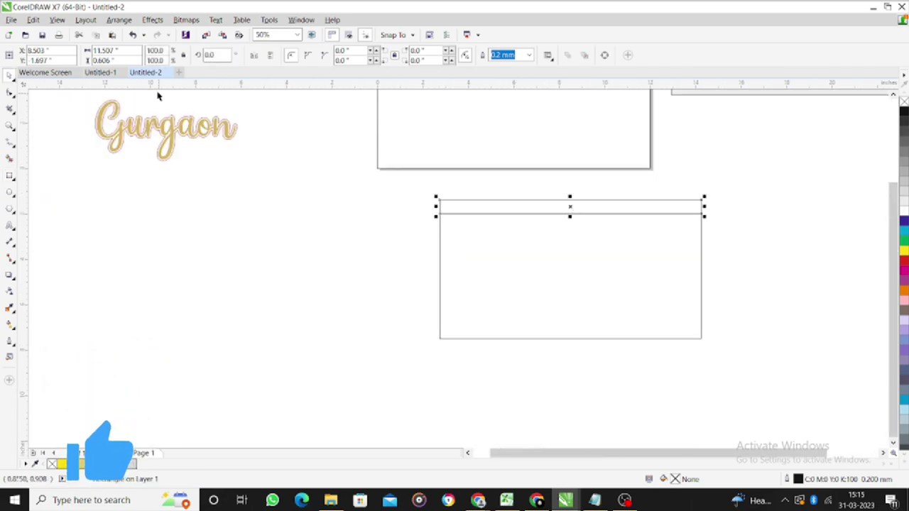
drag(115, 60, 69, 61)
text(0.5)
key(Return)
scroll(431, 256, down, 1)
scroll(554, 201, up, 2)
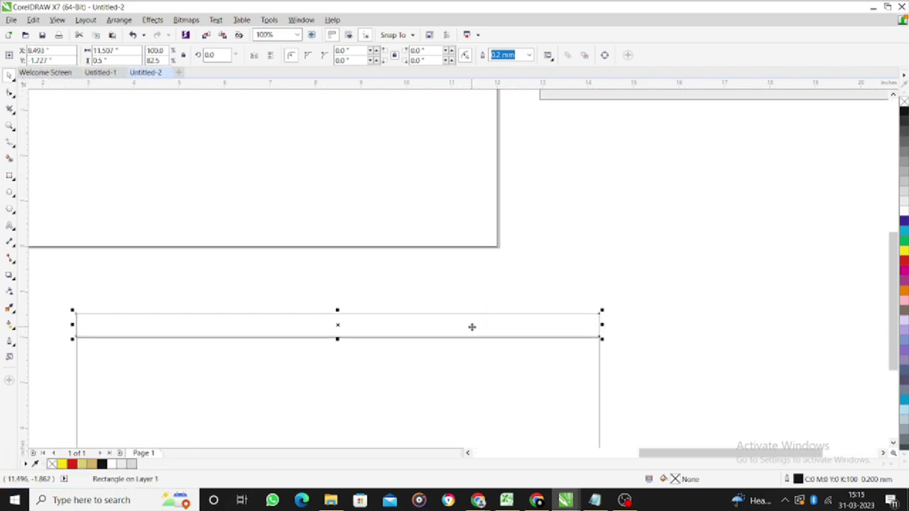
scroll(454, 277, down, 2)
scroll(420, 292, up, 2)
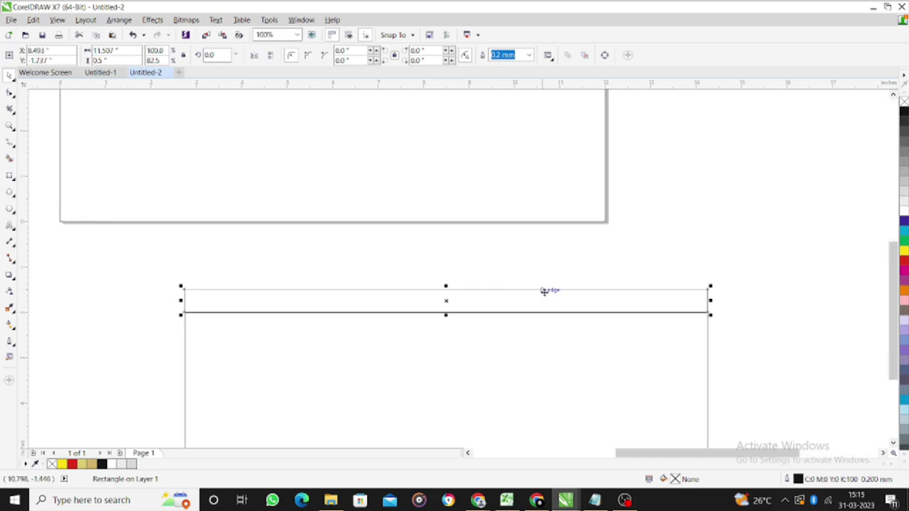
scroll(338, 273, down, 1)
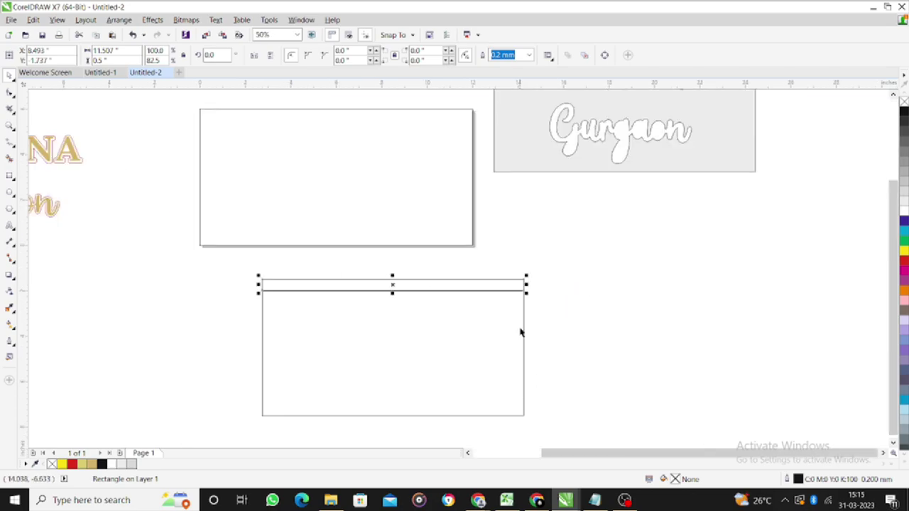
- Copy the strip to the outline's bottom edge and to its right side, and set the right-hand copy's width to 0.5 inches
drag(392, 285, 688, 298)
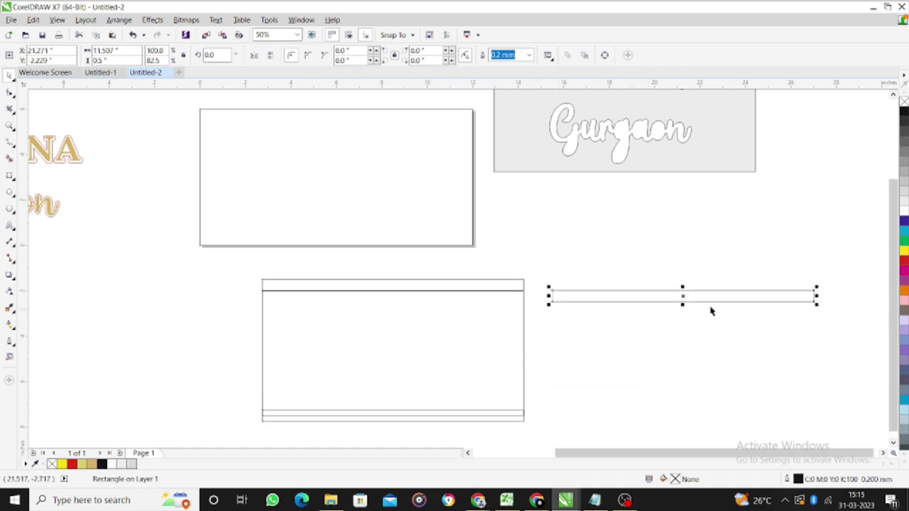
drag(815, 296, 572, 309)
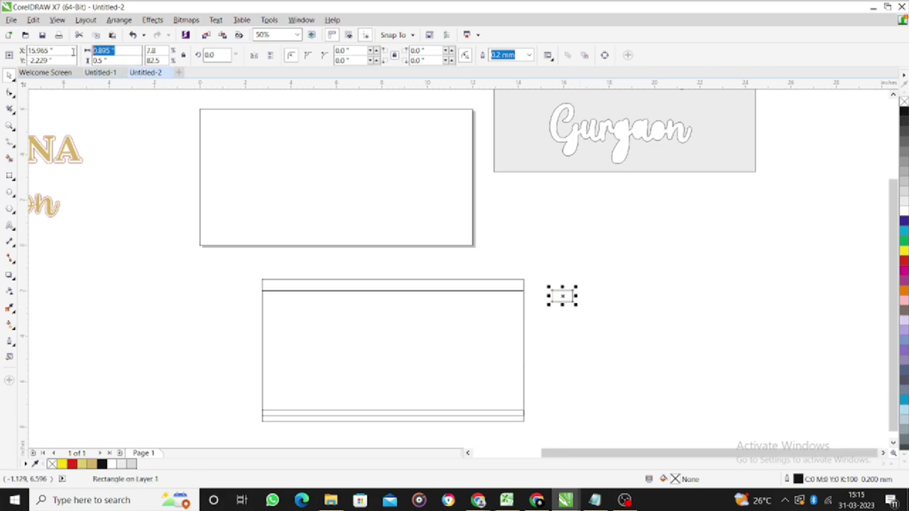
text(0.5)
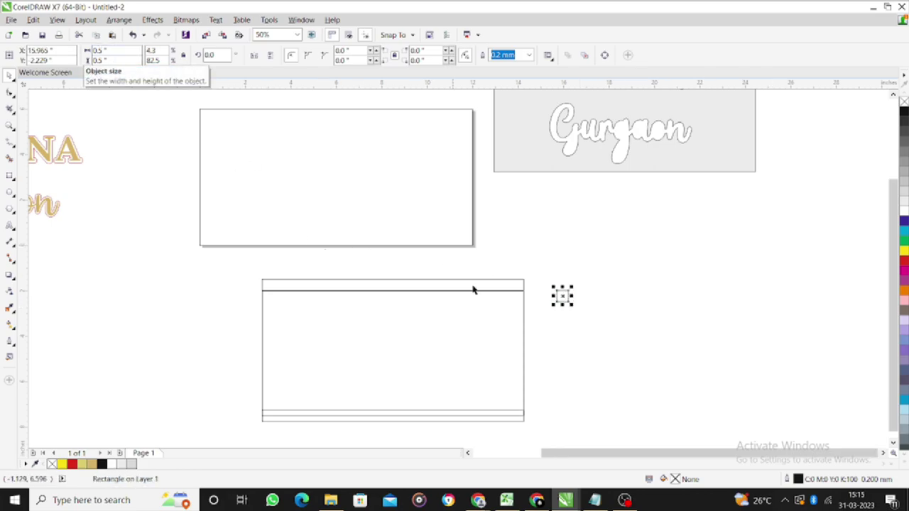
- Stretch the 0.5-inch square into a vertical side strip, place it against the outline's right edge and copy it to the left edge
drag(562, 306, 554, 375)
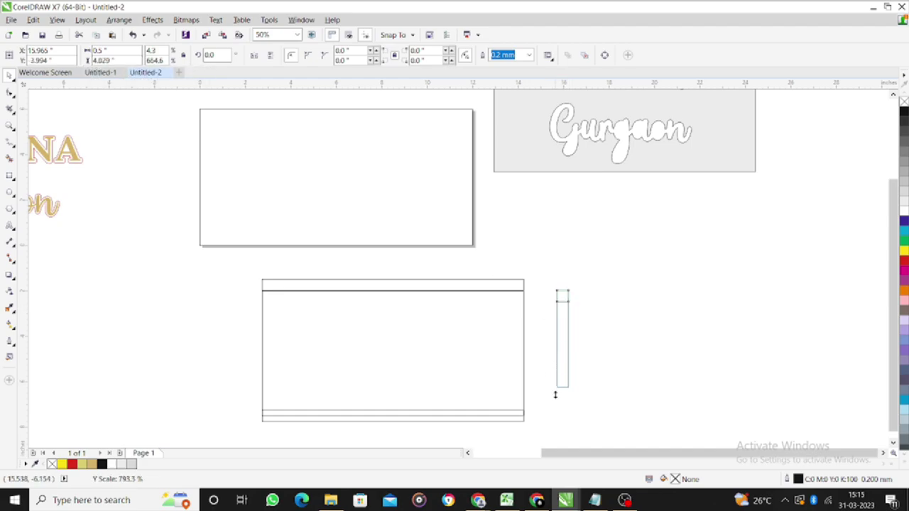
drag(558, 410, 557, 410)
drag(561, 353, 529, 351)
drag(530, 350, 254, 349)
click(223, 343)
- Examine how the side strips line up with the edges and corners of the plain plate outline
scroll(310, 276, down, 1)
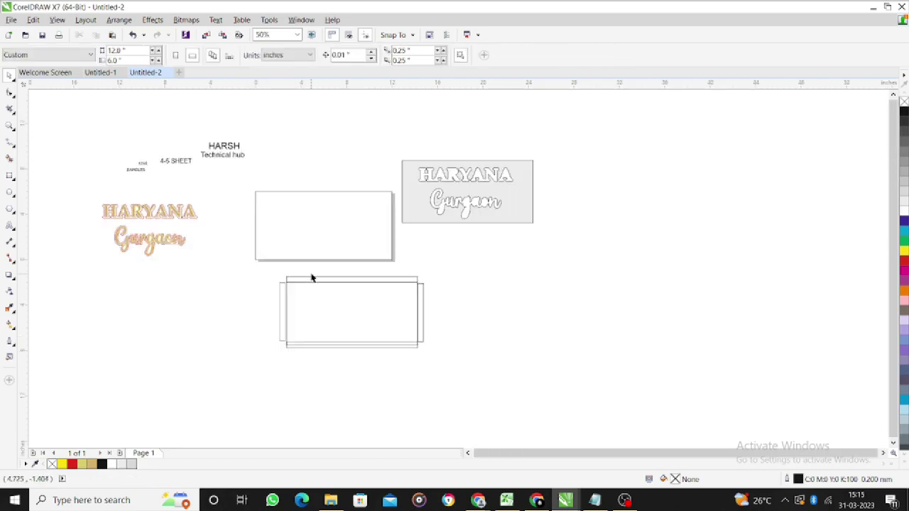
scroll(329, 304, up, 1)
scroll(474, 283, down, 1)
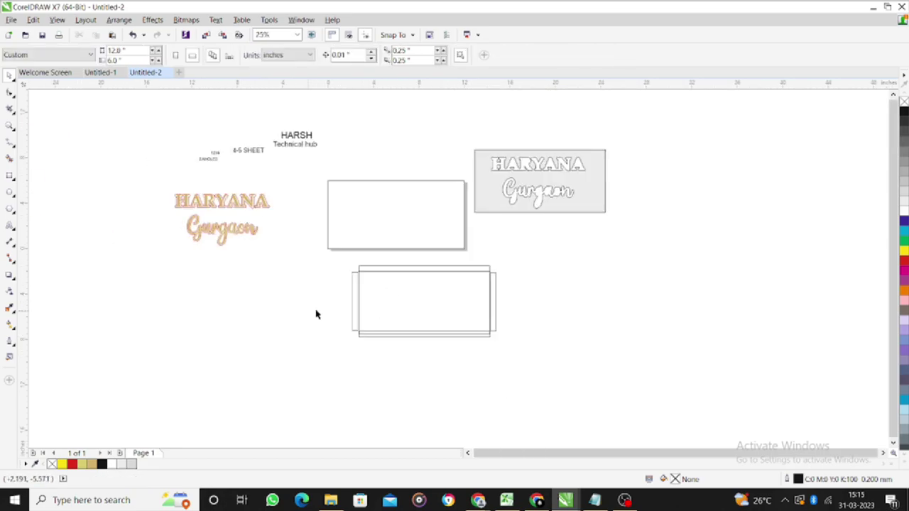
scroll(416, 226, up, 1)
scroll(440, 263, down, 1)
scroll(477, 320, up, 1)
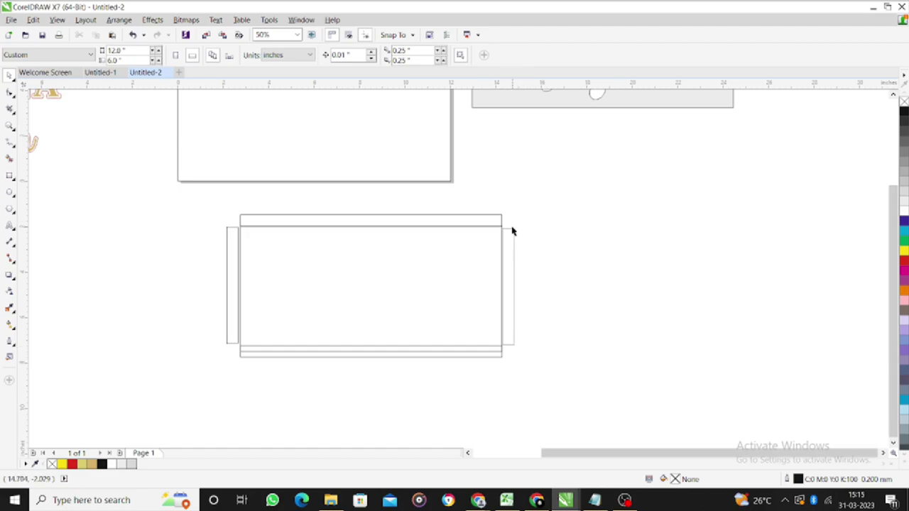
scroll(513, 231, up, 1)
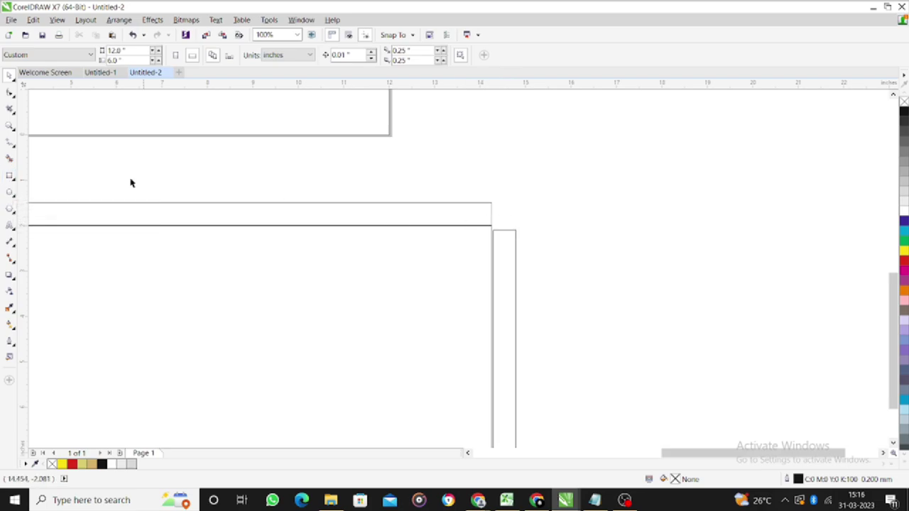
- Cut a notch into the right strip's outer edge near its upper end with a rectangle about 0.16 by 0.18 inches, and delete the rectangle
click(10, 175)
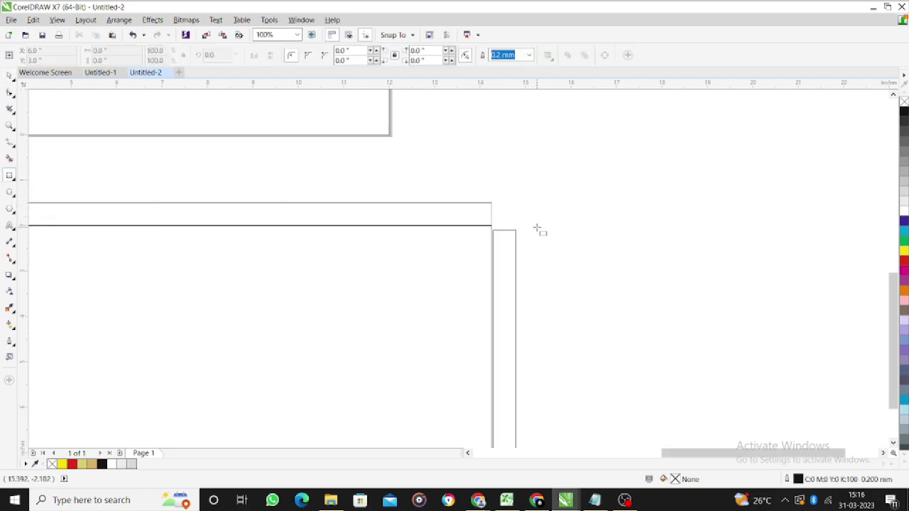
scroll(523, 234, up, 1)
drag(529, 231, 514, 247)
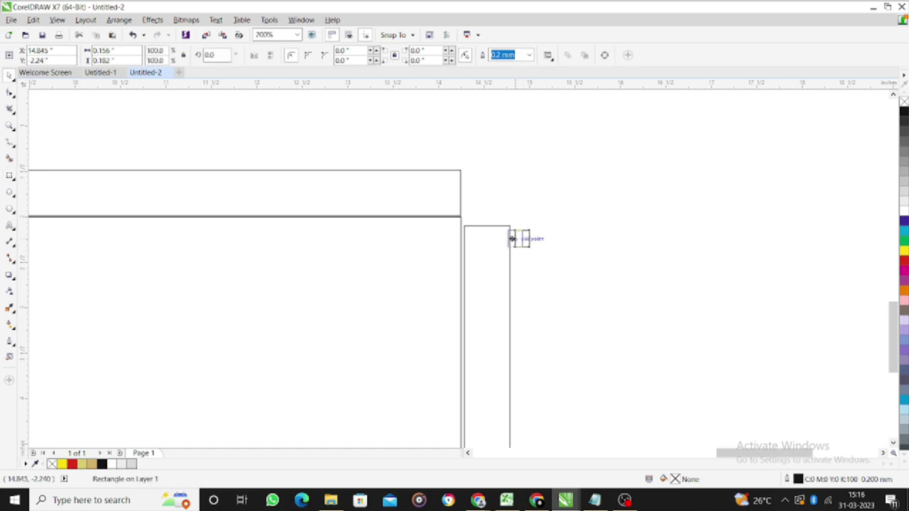
key(space)
shift+click(508, 262)
click(327, 55)
click(515, 241)
drag(515, 242, 592, 248)
key(Delete)
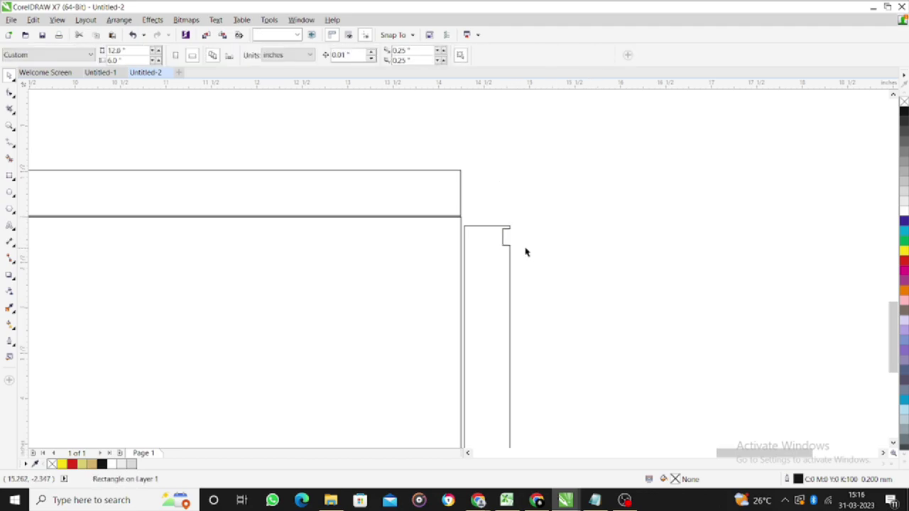
- Move the notched right strip inside the plate outline, flush with its right edge and upper corner
scroll(494, 248, down, 1)
scroll(505, 247, up, 1)
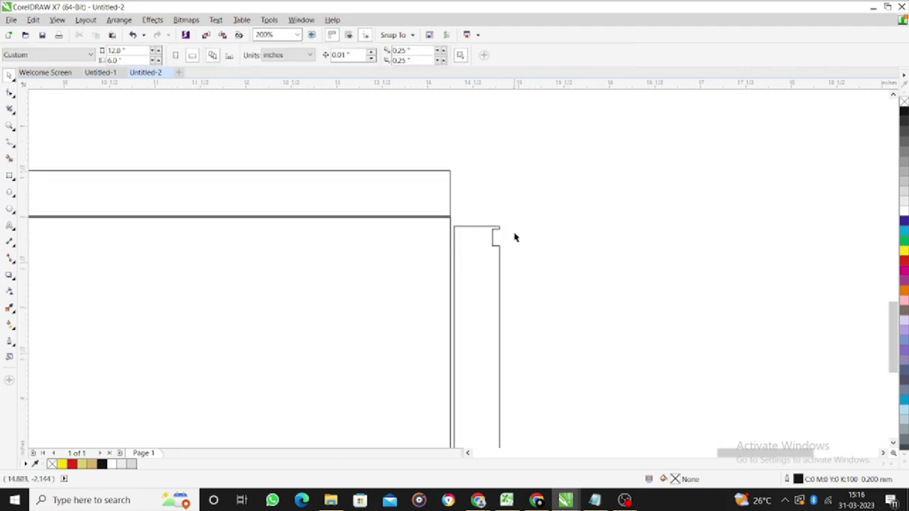
scroll(509, 253, down, 1)
click(472, 263)
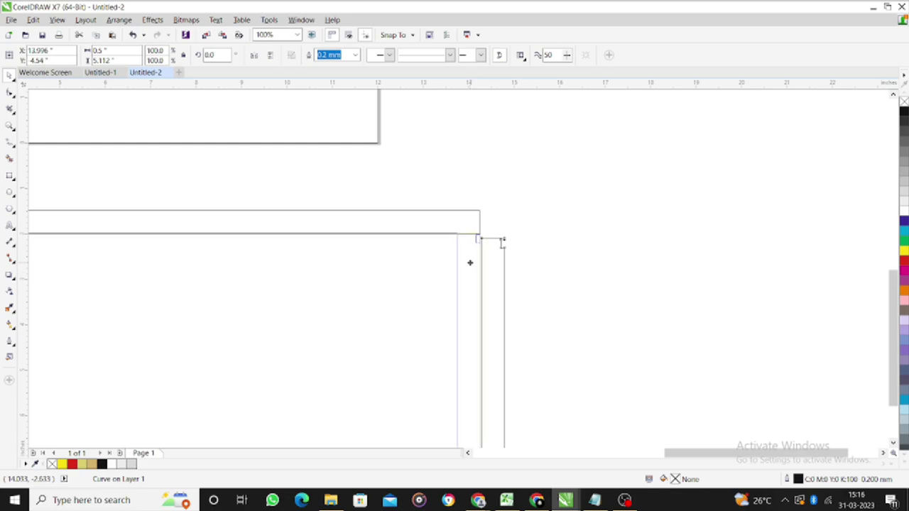
scroll(514, 249, down, 1)
scroll(501, 325, up, 1)
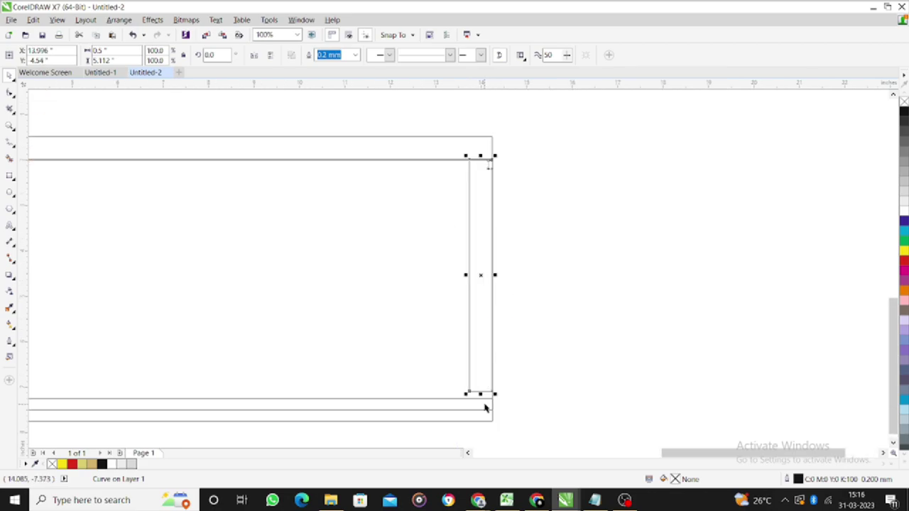
- Stretch the notched right strip downward until its lower end meets the outline's bottom edge
scroll(485, 408, up, 1)
click(483, 425)
scroll(487, 390, down, 1)
scroll(473, 394, up, 2)
click(491, 243)
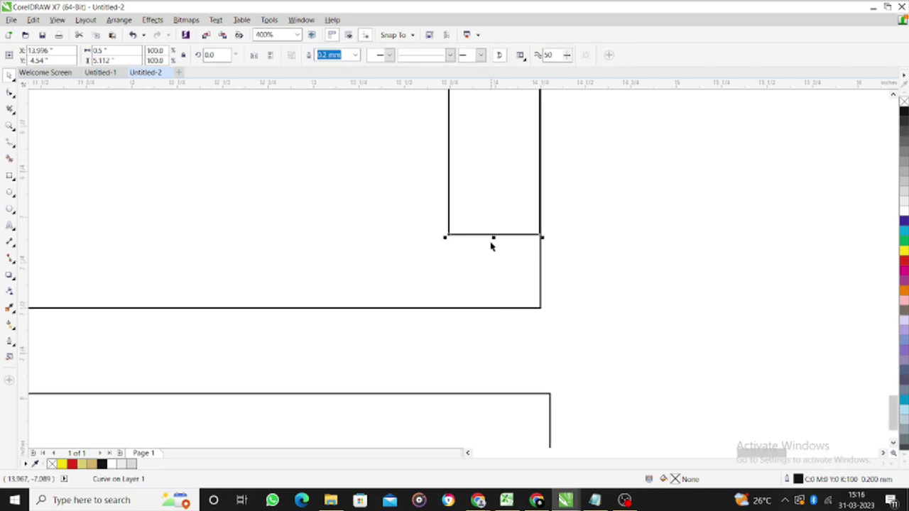
drag(492, 238, 493, 309)
scroll(572, 314, down, 4)
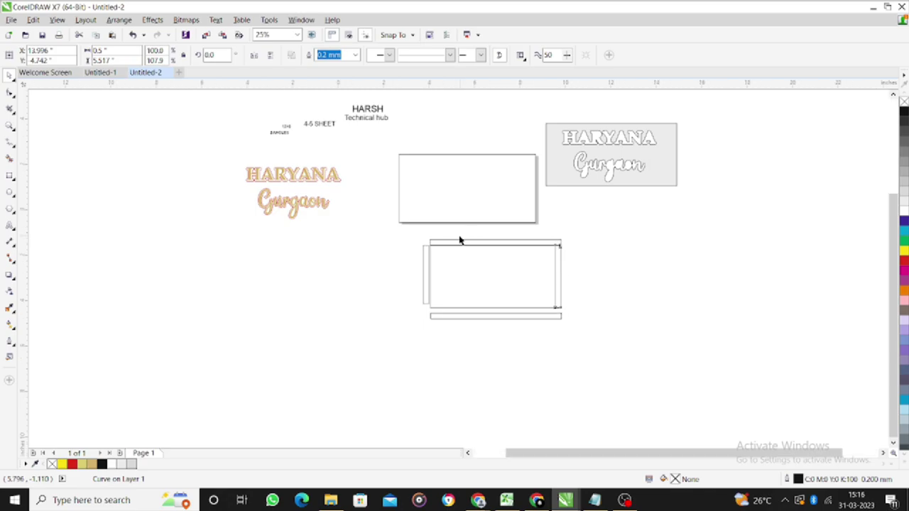
- Move the left strip inside the plate outline, against its left edge and upper corner
scroll(459, 241, up, 2)
drag(344, 282, 367, 265)
scroll(367, 272, up, 2)
scroll(364, 255, down, 3)
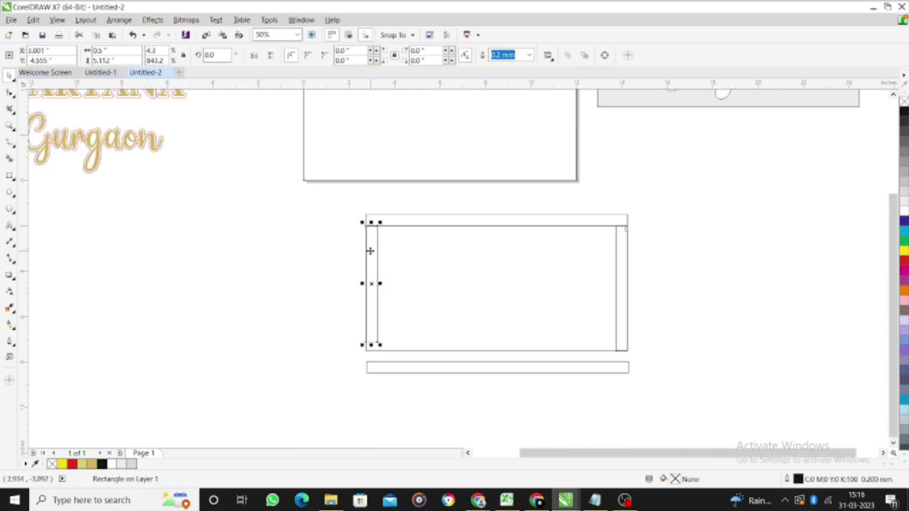
- Stretch the left strip down to the outline's bottom edge, to a height of about 5.5 inches
scroll(377, 261, up, 1)
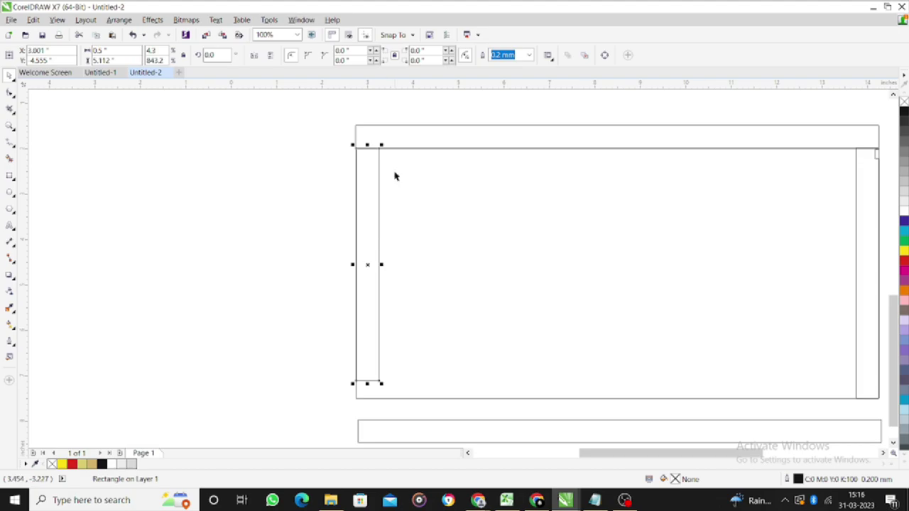
scroll(390, 256, down, 1)
scroll(384, 287, up, 1)
scroll(384, 287, up, 1)
drag(355, 216, 356, 251)
scroll(379, 280, down, 1)
scroll(391, 221, down, 1)
scroll(391, 146, up, 1)
scroll(391, 171, up, 2)
scroll(353, 166, up, 1)
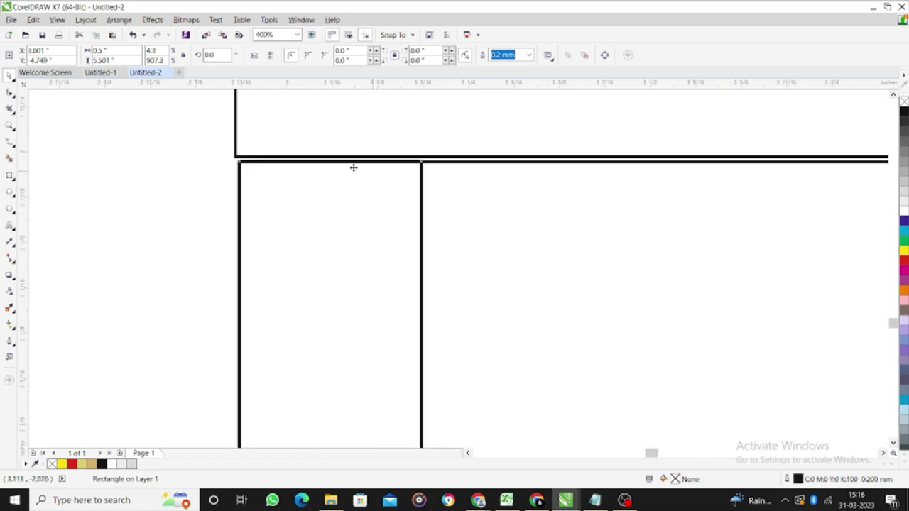
scroll(319, 149, up, 1)
scroll(281, 211, down, 3)
- Move the top strip slightly above the outline and fit the notched right strip's height to 5.5 inches
mouse_move(414, 166)
mouse_down()
mouse_move(416, 156)
mouse_move(405, 166)
mouse_up()
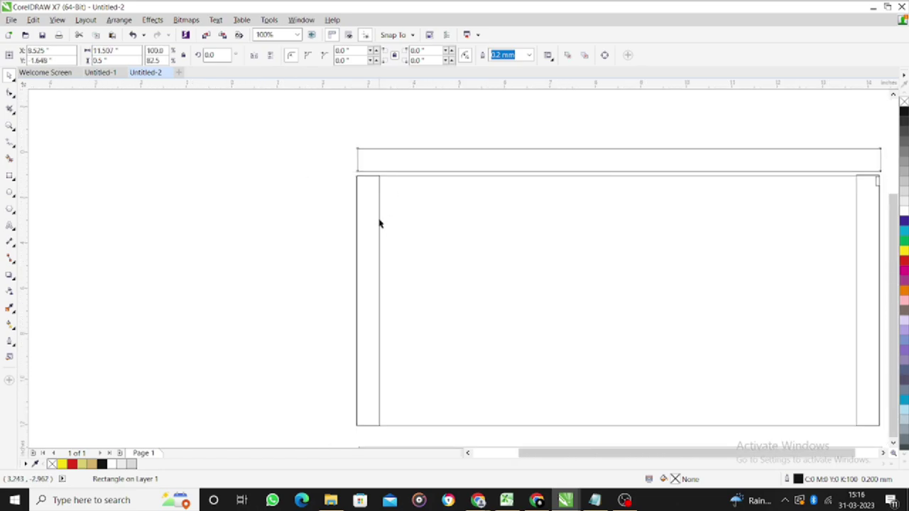
scroll(379, 223, down, 3)
scroll(632, 212, up, 1)
click(575, 213)
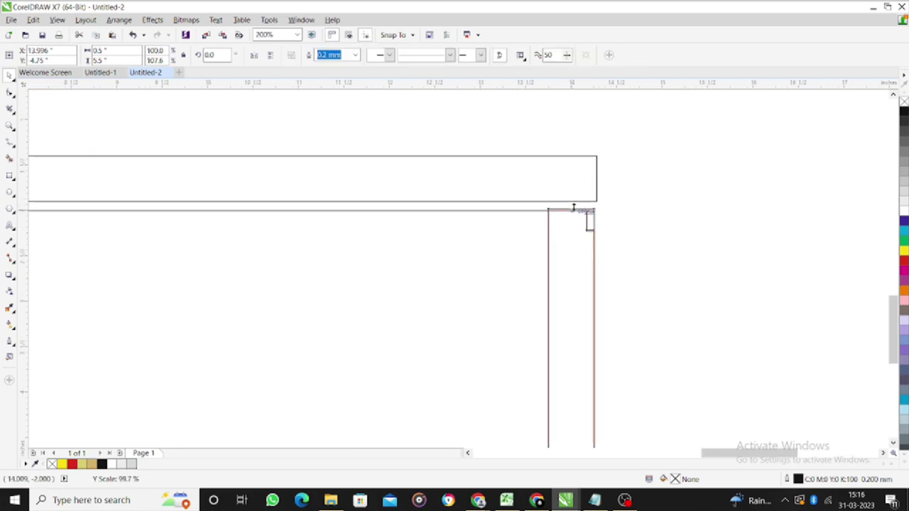
scroll(604, 211, down, 1)
click(587, 226)
scroll(587, 225, down, 1)
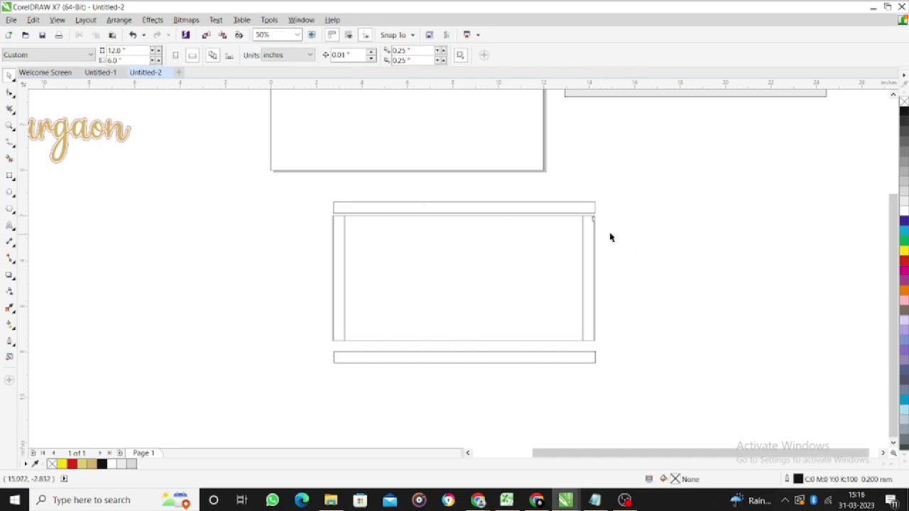
scroll(625, 255, down, 1)
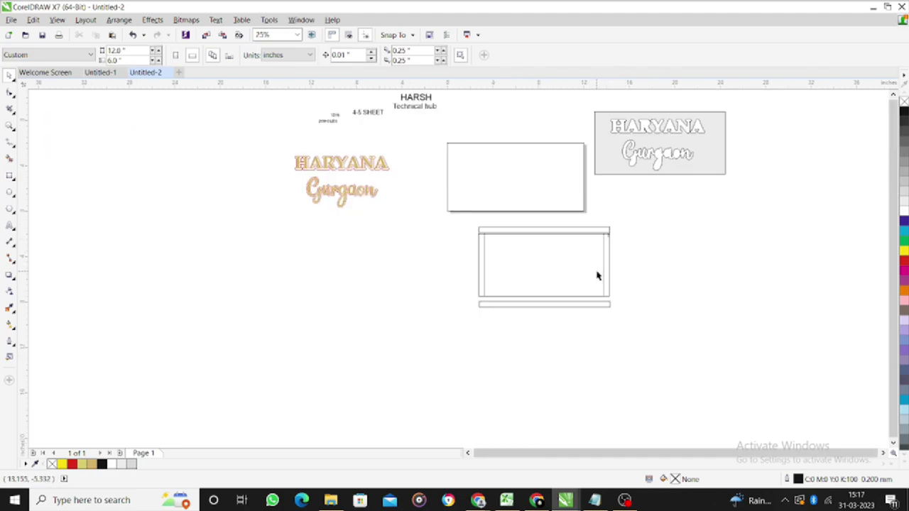
scroll(596, 275, up, 1)
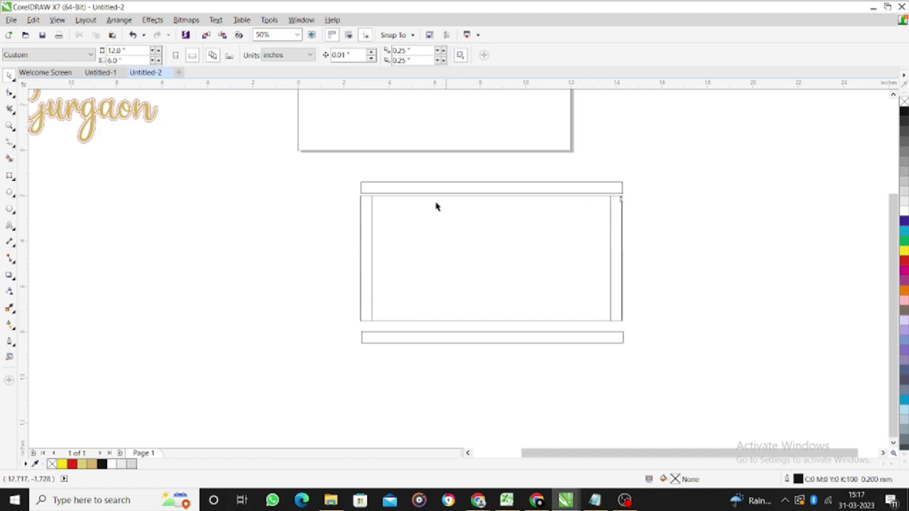
- Bring the top and bottom strips against the outline and shift the left and right strips outward over its side edges
drag(382, 191, 388, 213)
scroll(385, 192, up, 2)
drag(350, 249, 341, 246)
scroll(341, 246, down, 2)
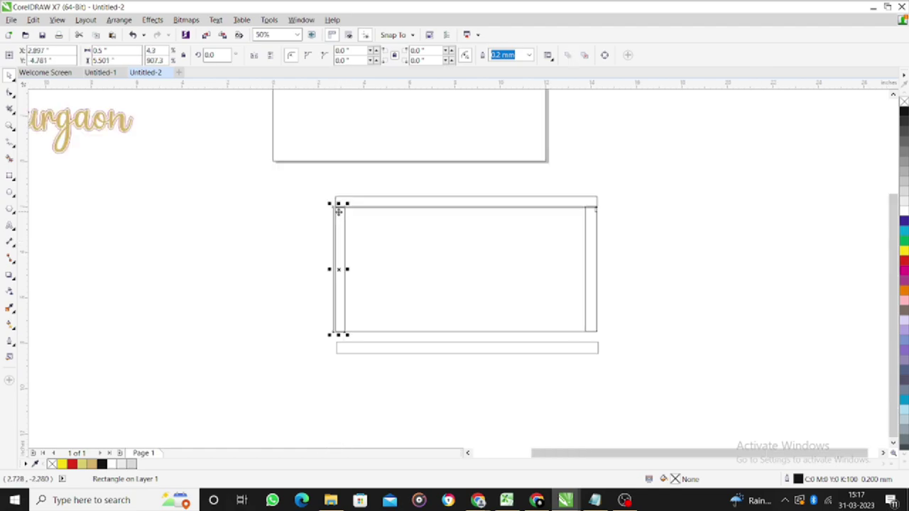
scroll(615, 277, up, 2)
drag(564, 264, 572, 262)
scroll(611, 258, down, 2)
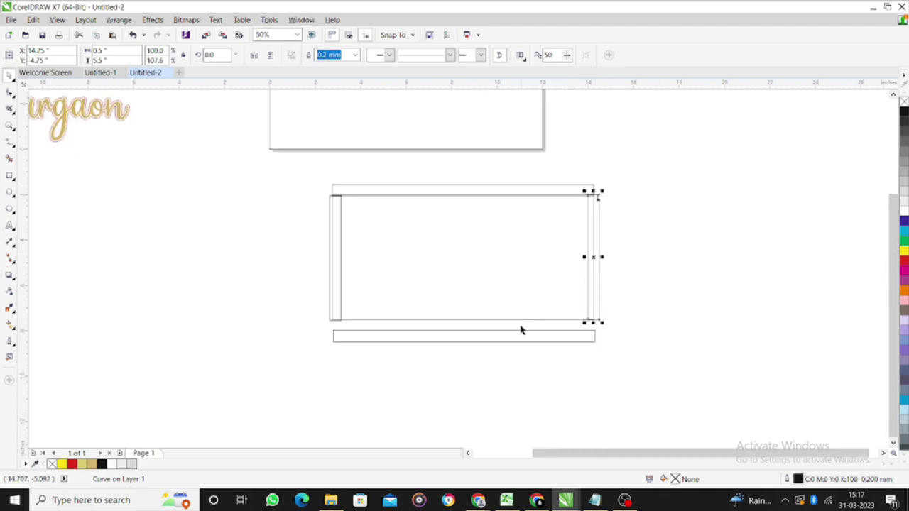
scroll(518, 343, up, 2)
drag(517, 345, 517, 320)
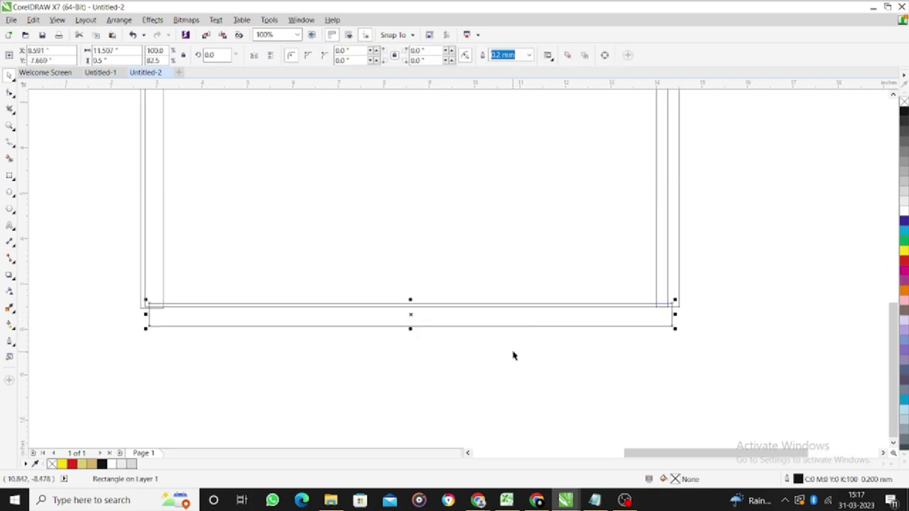
click(513, 355)
scroll(506, 304, down, 2)
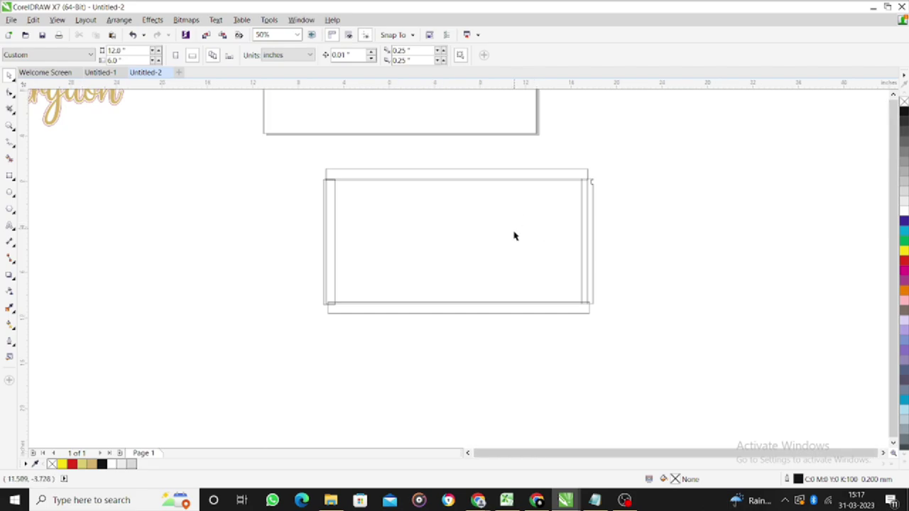
- Move the grey cut-out plate to the lower left of the frame and fill the backing outline black
scroll(514, 233, down, 1)
drag(566, 141, 326, 288)
click(518, 246)
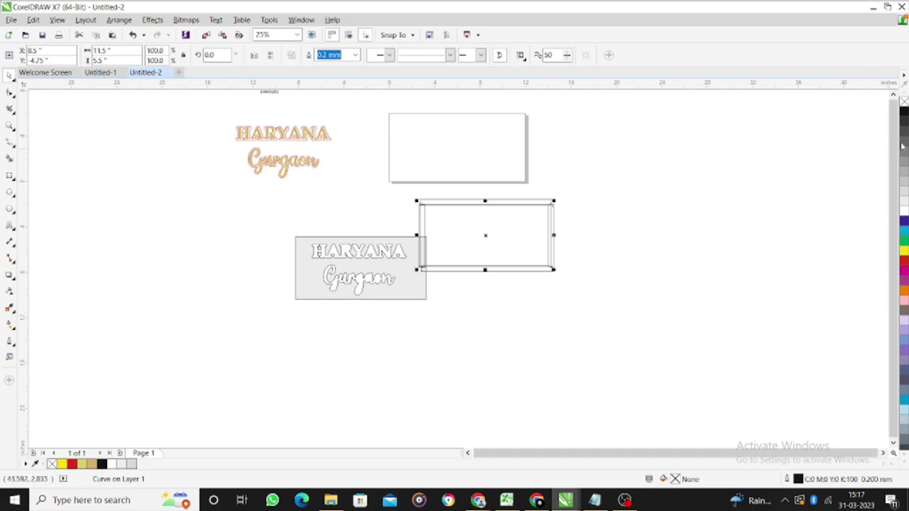
click(903, 111)
click(556, 241)
scroll(556, 234, up, 1)
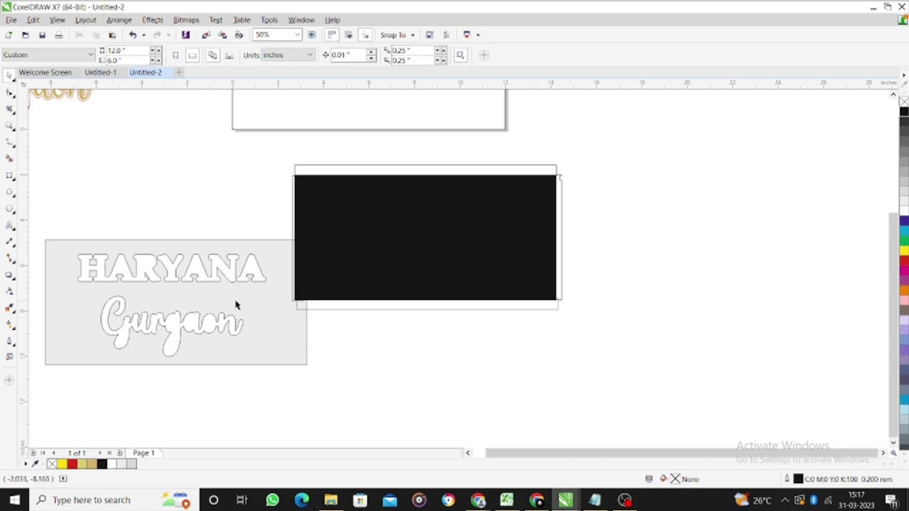
- Centre the black panel on the page and place the four strips around its edges as a frame
drag(306, 295, 240, 311)
drag(408, 239, 441, 237)
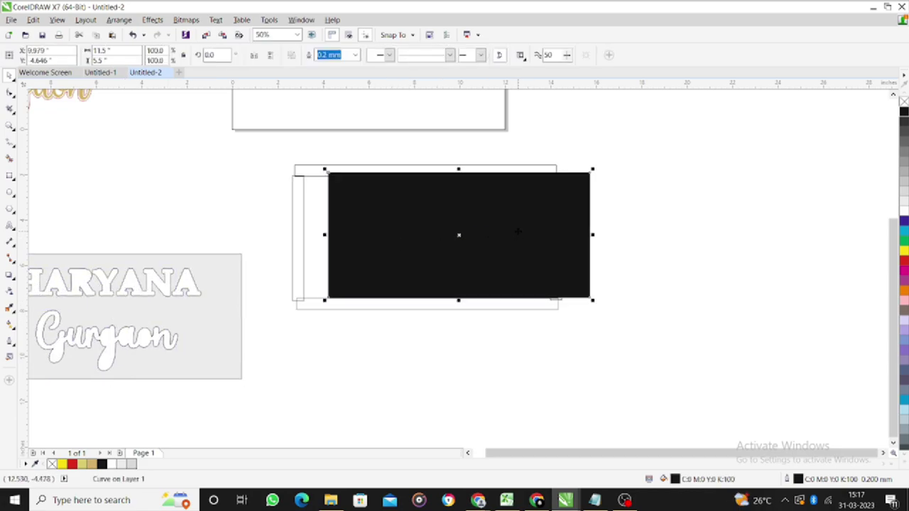
key(Escape)
scroll(446, 218, down, 1)
drag(355, 190, 511, 288)
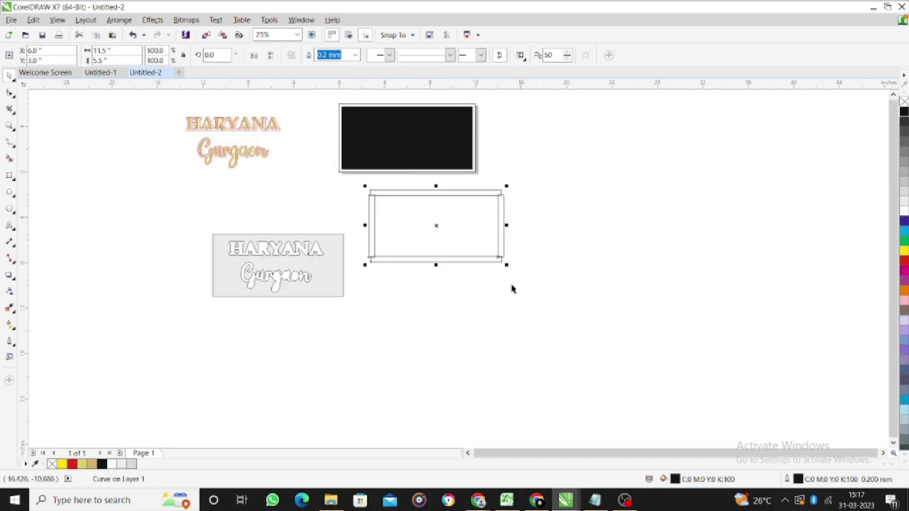
drag(436, 237, 406, 139)
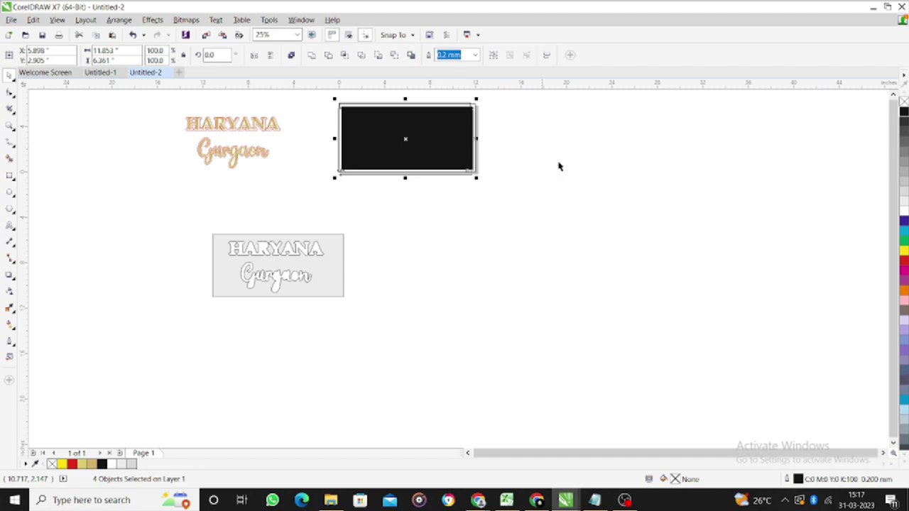
- Fill the four frame strips with yellow
click(904, 260)
click(904, 250)
key(Escape)
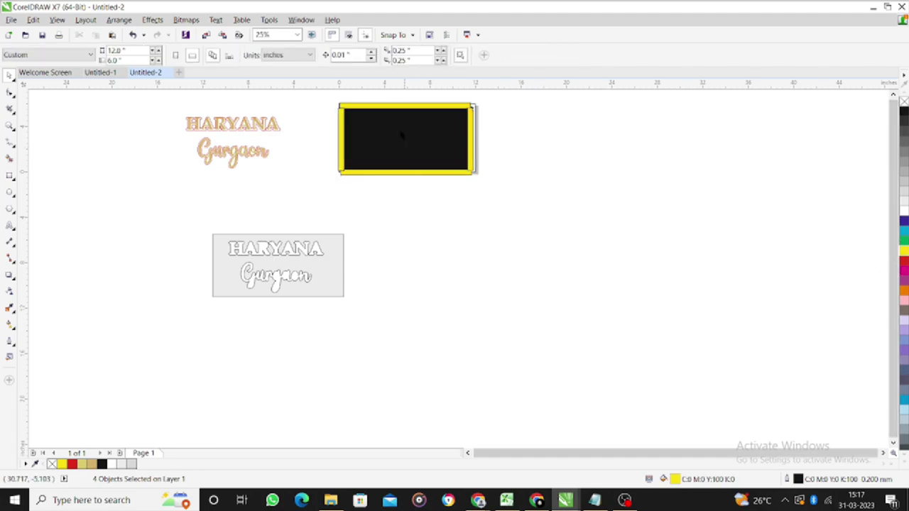
scroll(401, 120, down, 2)
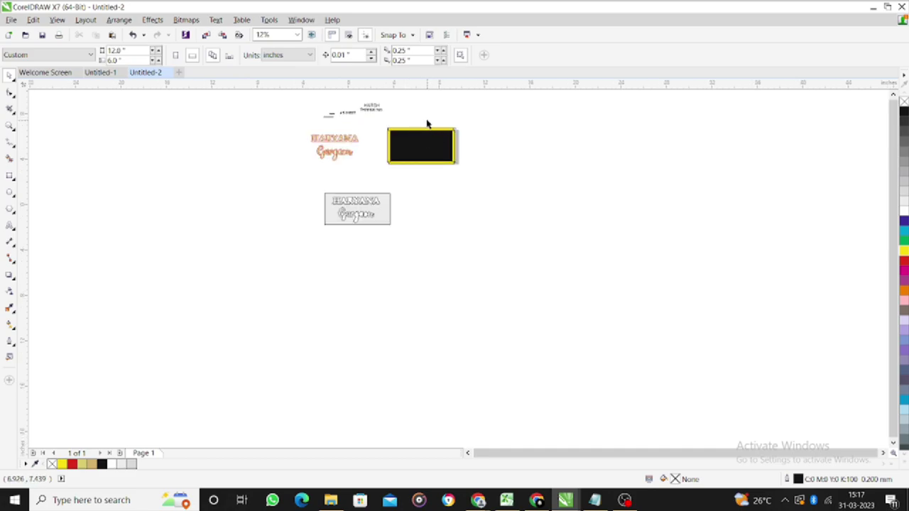
scroll(426, 123, up, 3)
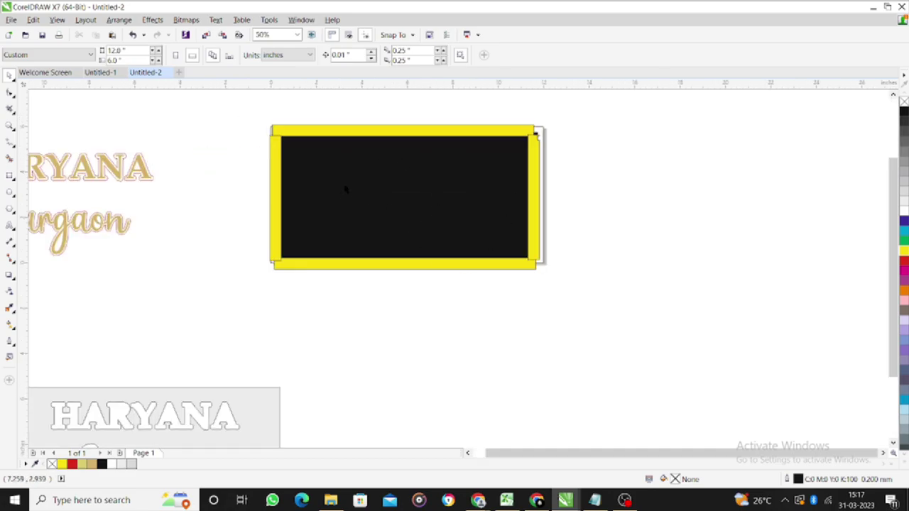
- Move the grey cut-out plate below the framed black panel and reset the toolbox to its default settings
drag(281, 404, 458, 358)
click(395, 211)
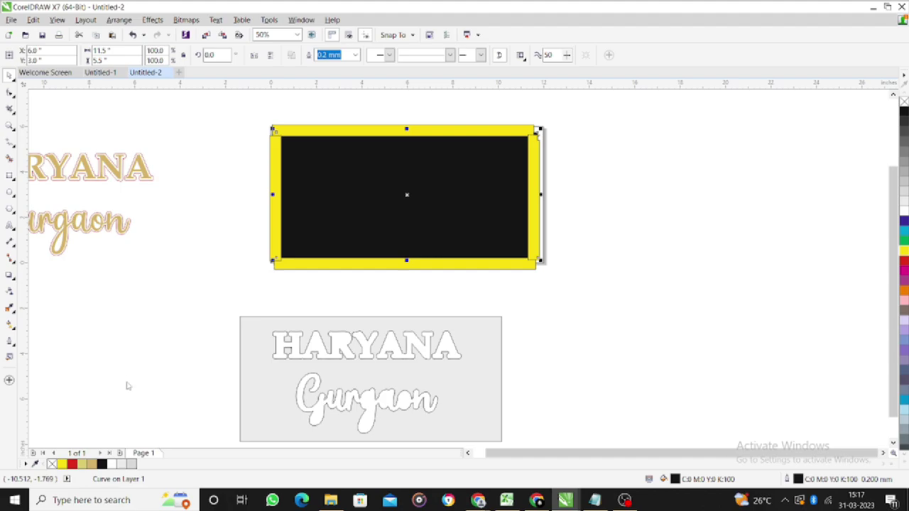
click(9, 380)
click(142, 362)
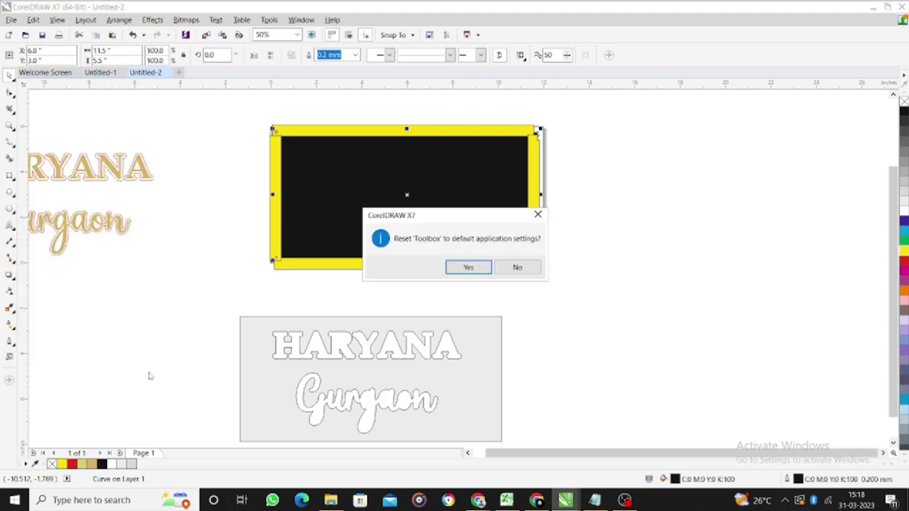
click(466, 267)
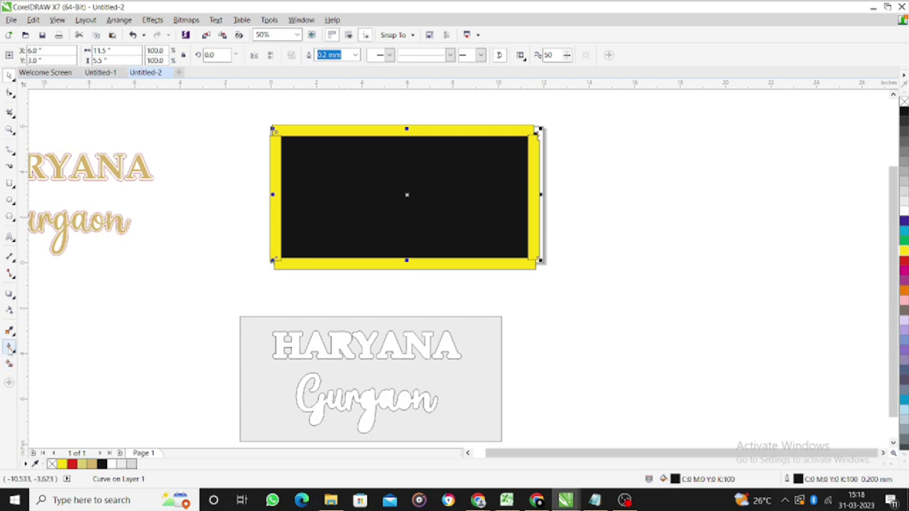
- Apply a linear black-to-yellow fountain fill to the backing panel, running upward from black at its lower edge
click(9, 347)
drag(330, 191, 458, 184)
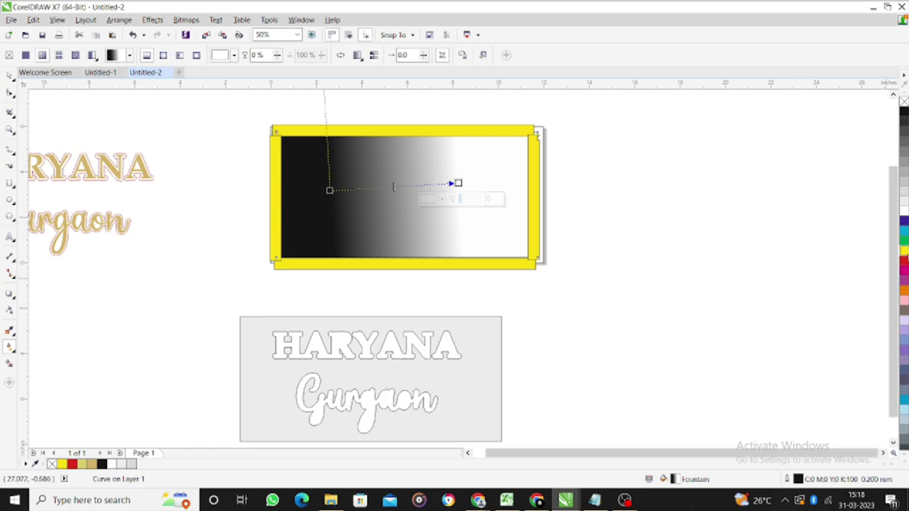
click(903, 250)
drag(330, 190, 297, 233)
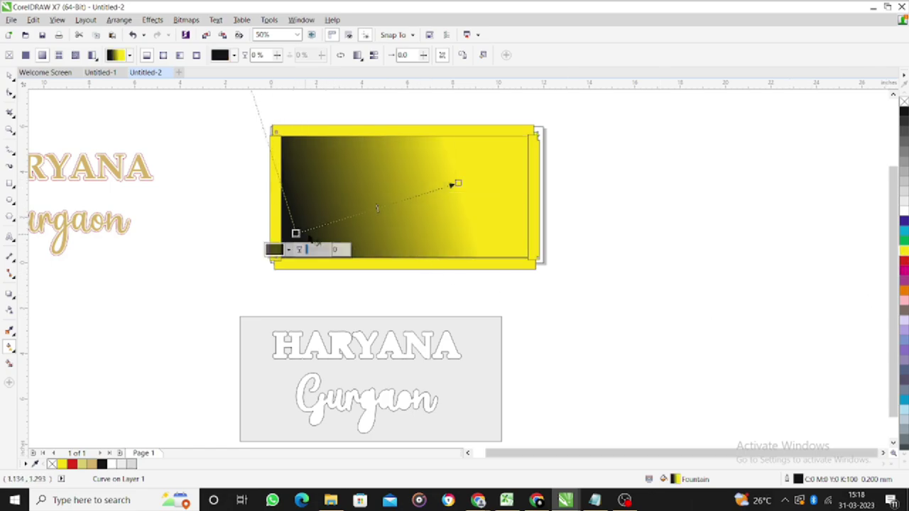
drag(458, 183, 419, 192)
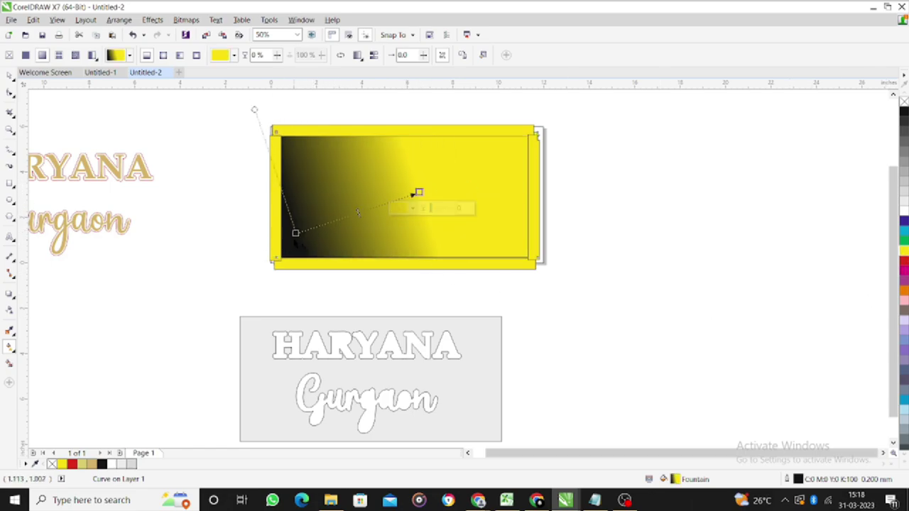
drag(296, 234, 410, 256)
drag(419, 191, 405, 178)
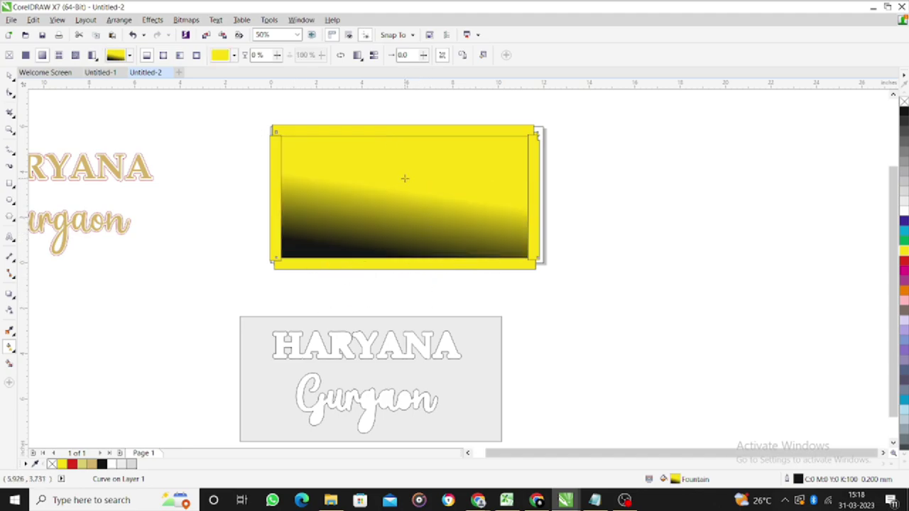
- Change the backing panel's fountain fill to rectangular with a yellow centre and black edges, and stretch it across the whole panel
click(179, 54)
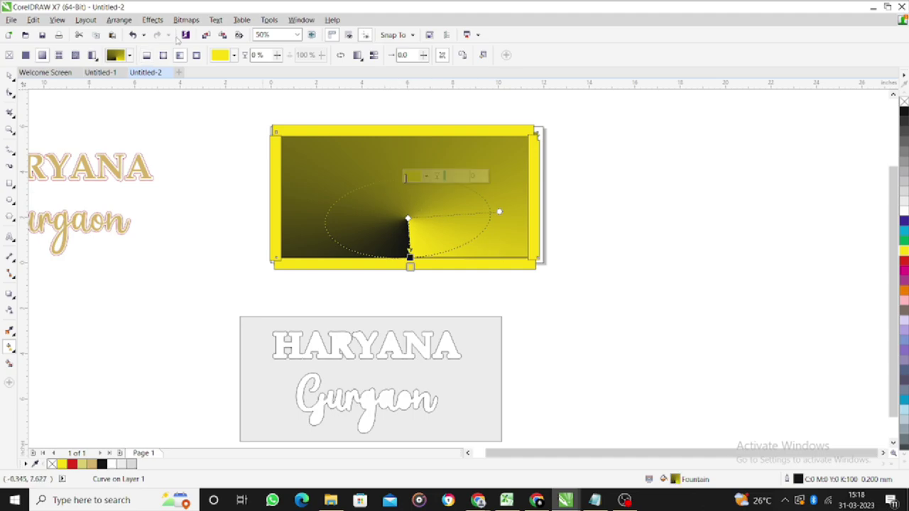
click(195, 56)
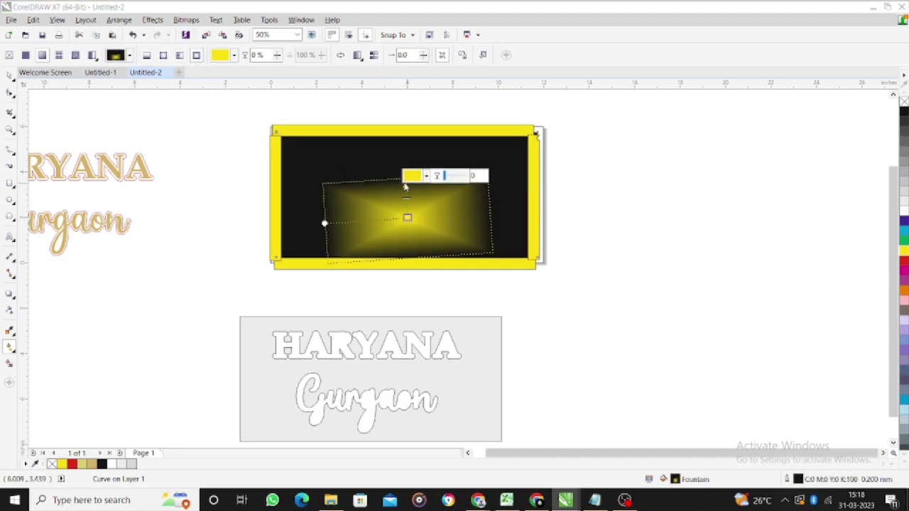
drag(324, 223, 298, 176)
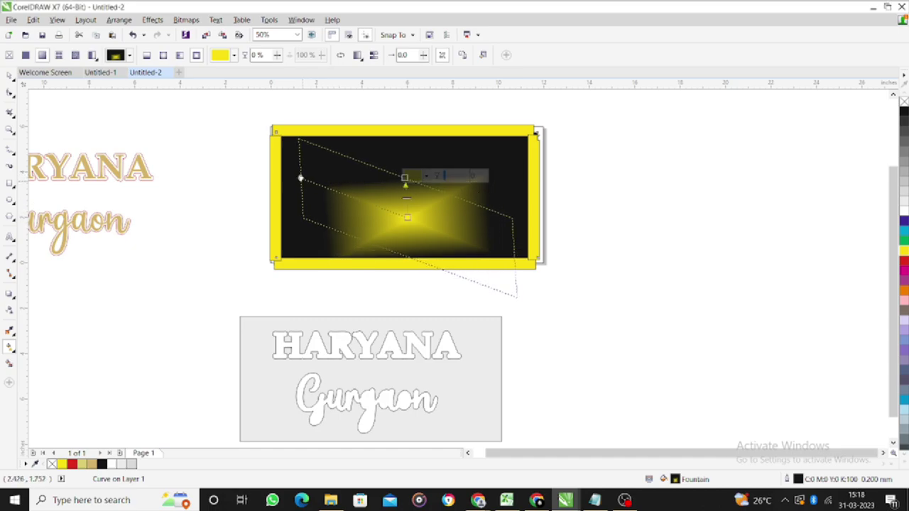
drag(404, 179, 416, 133)
drag(411, 212, 407, 194)
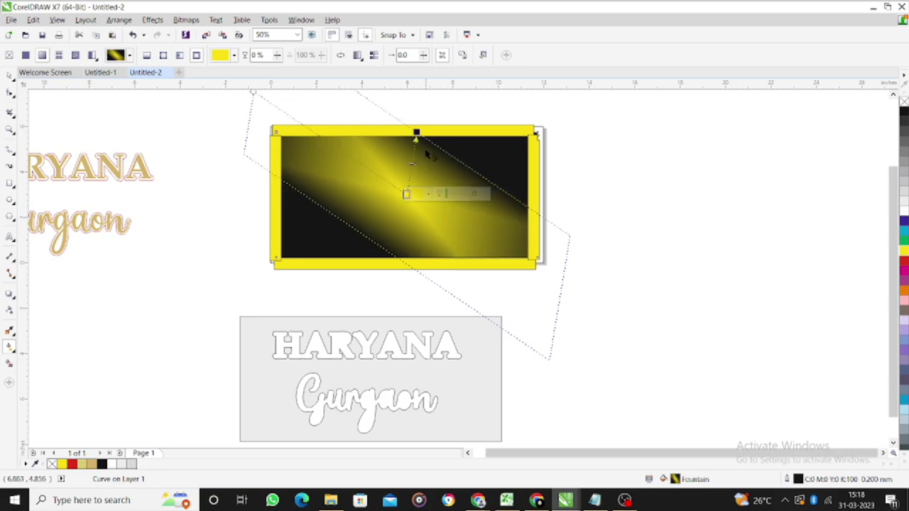
drag(416, 134, 460, 127)
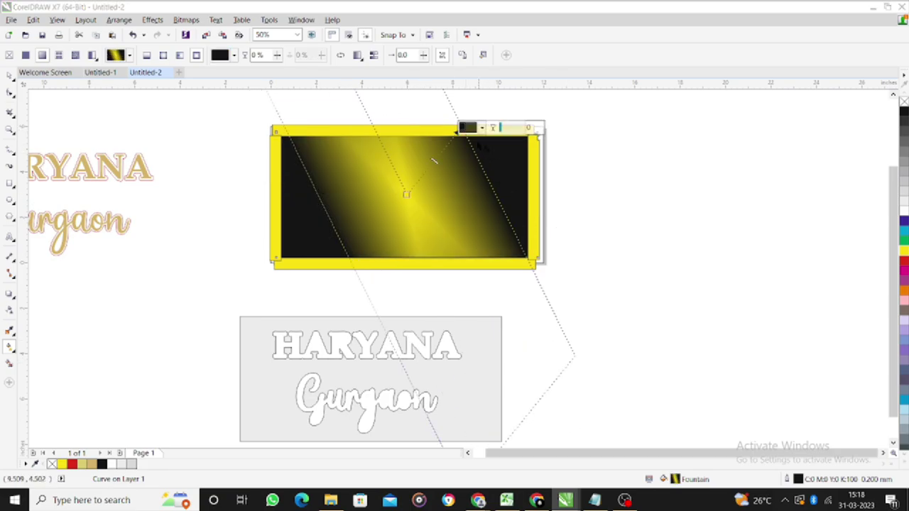
drag(387, 138, 539, 325)
scroll(537, 324, down, 1)
drag(418, 147, 471, 253)
key(Escape)
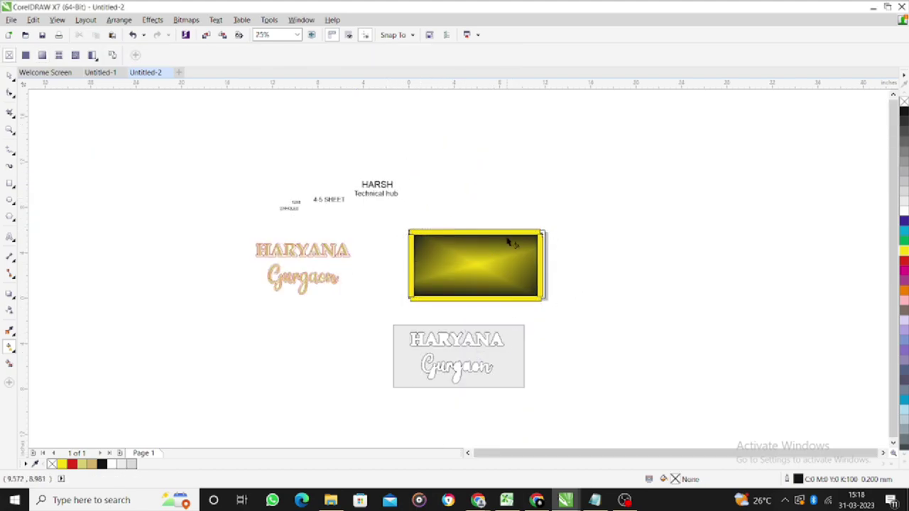
- Move the grey cut-out plate up onto the framed backing panel so the gradient shows through its letters
scroll(478, 340, up, 1)
scroll(440, 305, down, 1)
scroll(470, 352, up, 1)
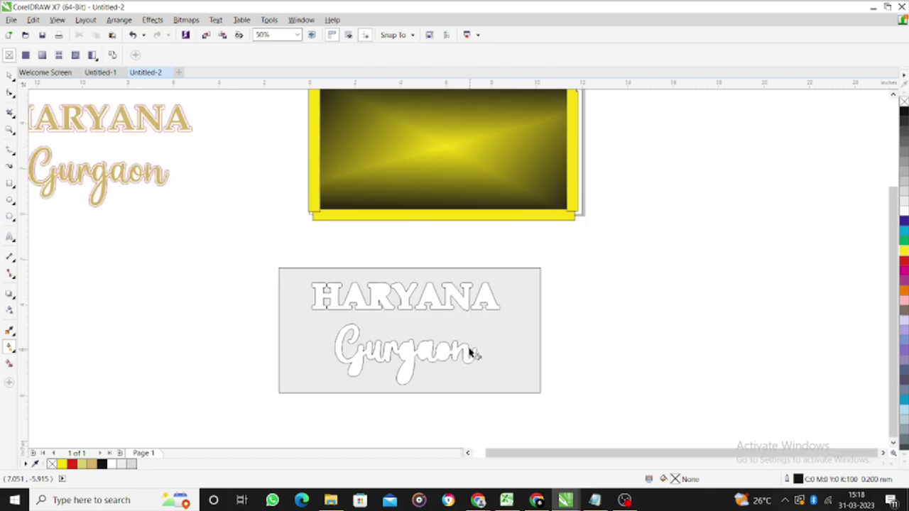
click(470, 345)
drag(471, 346, 503, 156)
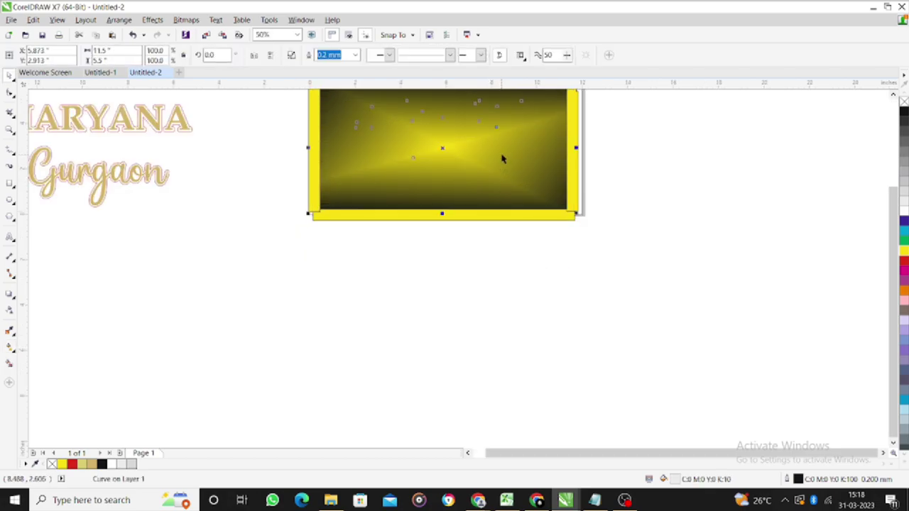
scroll(507, 270, down, 1)
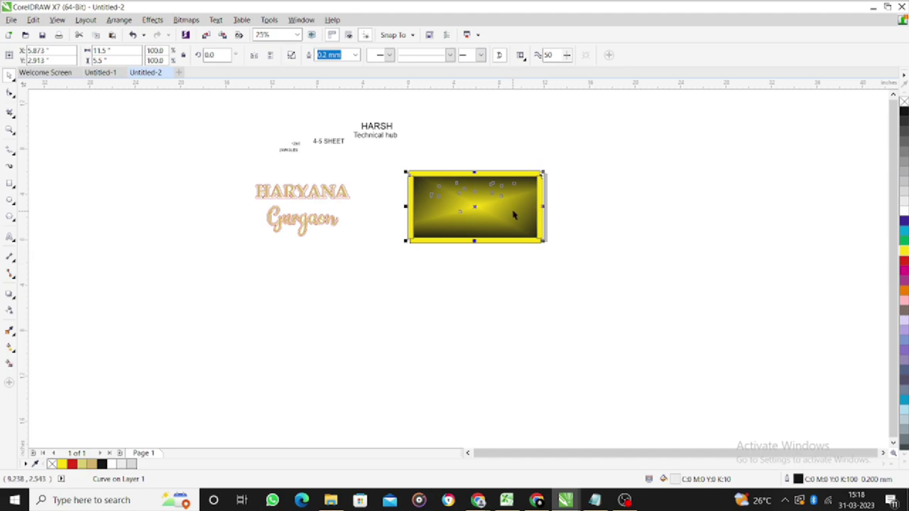
scroll(513, 212, up, 2)
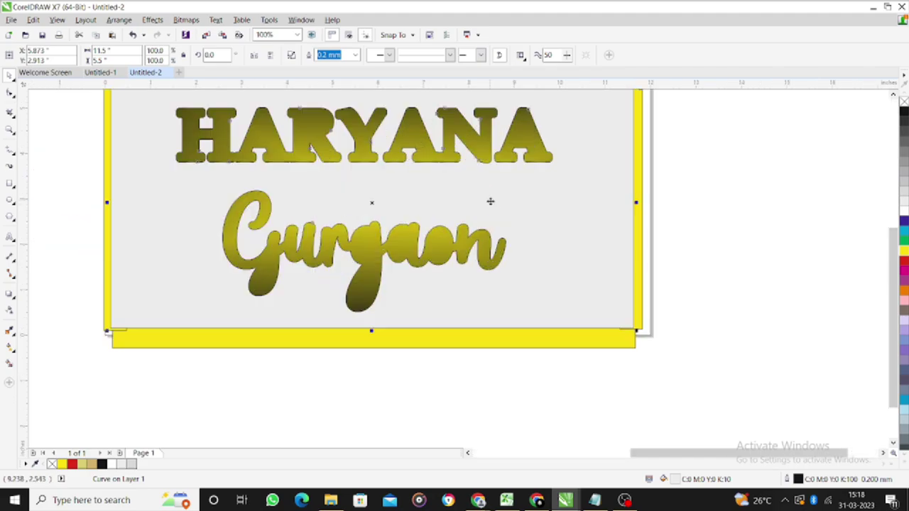
scroll(501, 228, down, 1)
click(618, 227)
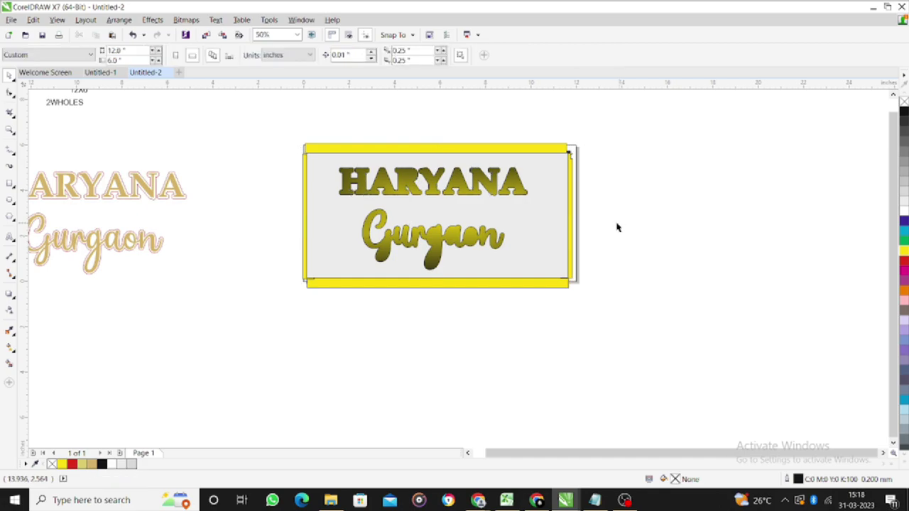
- Examine how the backing gradient shows through the HARYANA and Gurgaon cut-outs in the grey plate
scroll(426, 210, up, 1)
scroll(428, 223, down, 1)
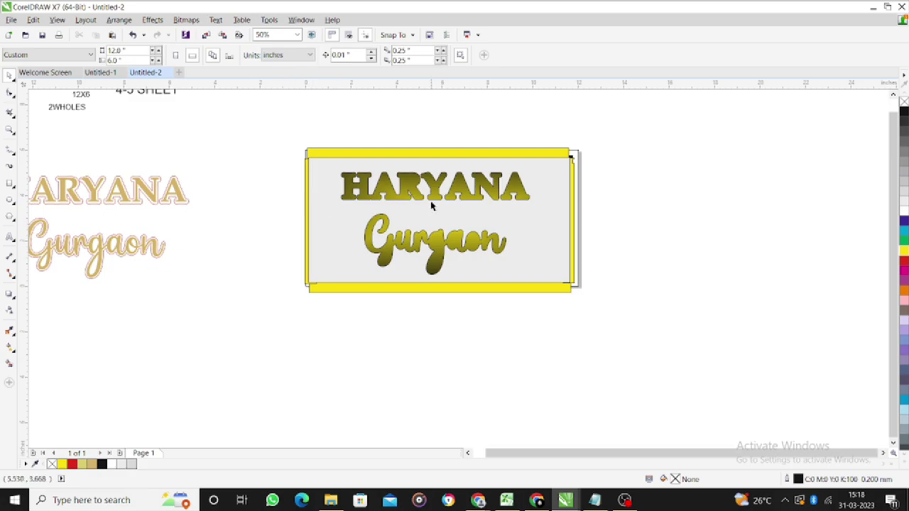
scroll(432, 205, up, 2)
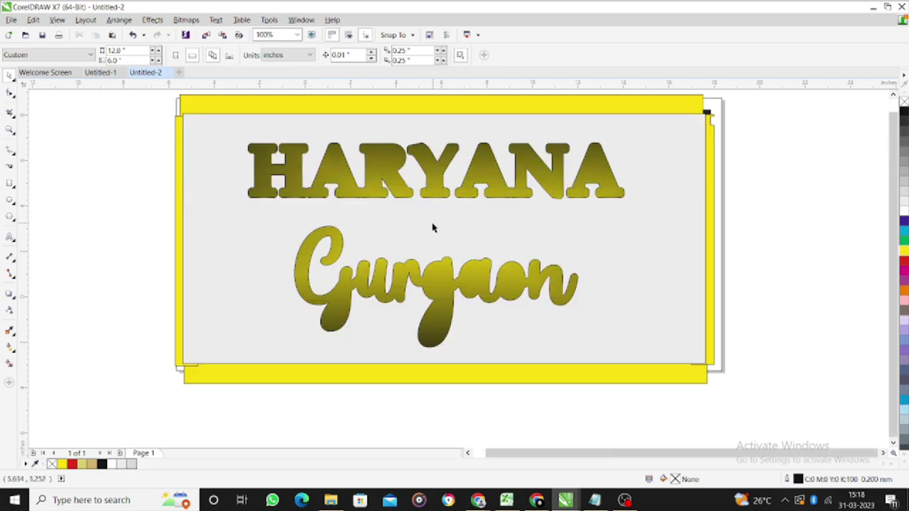
scroll(432, 227, down, 2)
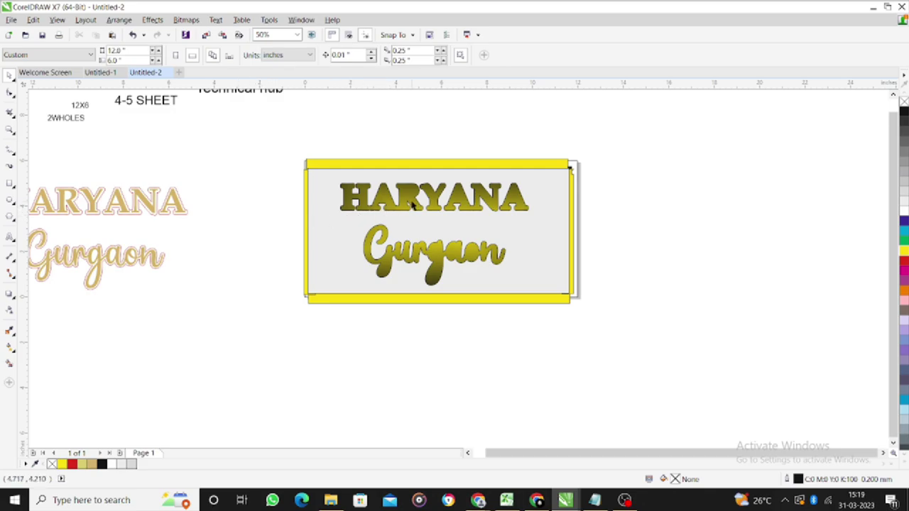
scroll(414, 205, up, 2)
scroll(443, 226, down, 2)
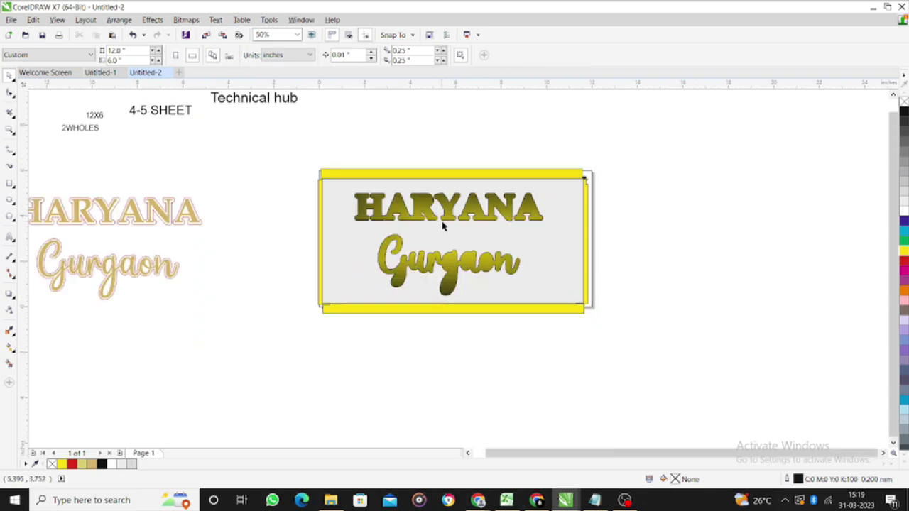
scroll(438, 222, up, 2)
scroll(438, 231, down, 2)
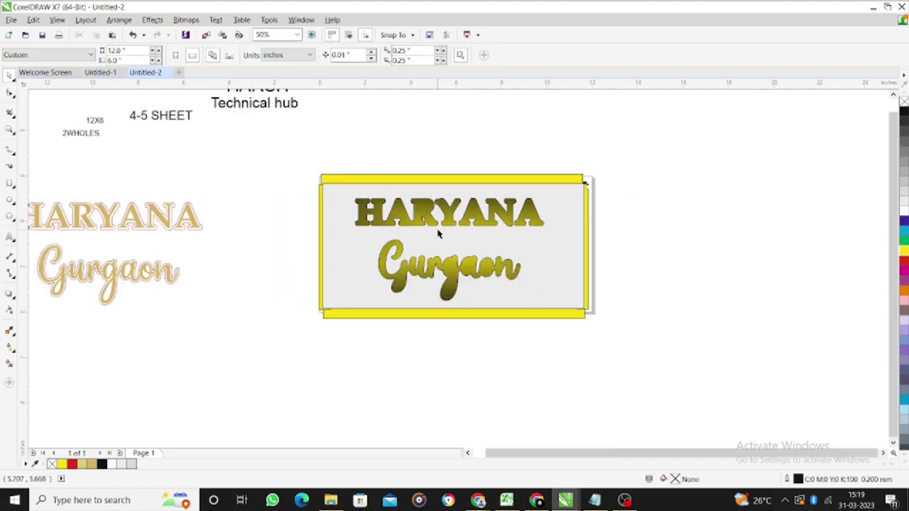
scroll(282, 234, down, 2)
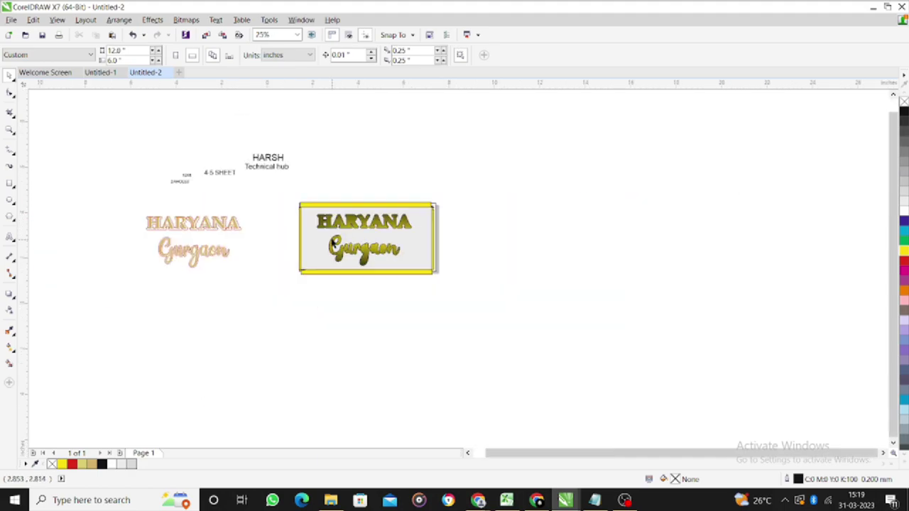
scroll(333, 239, up, 2)
scroll(211, 215, down, 2)
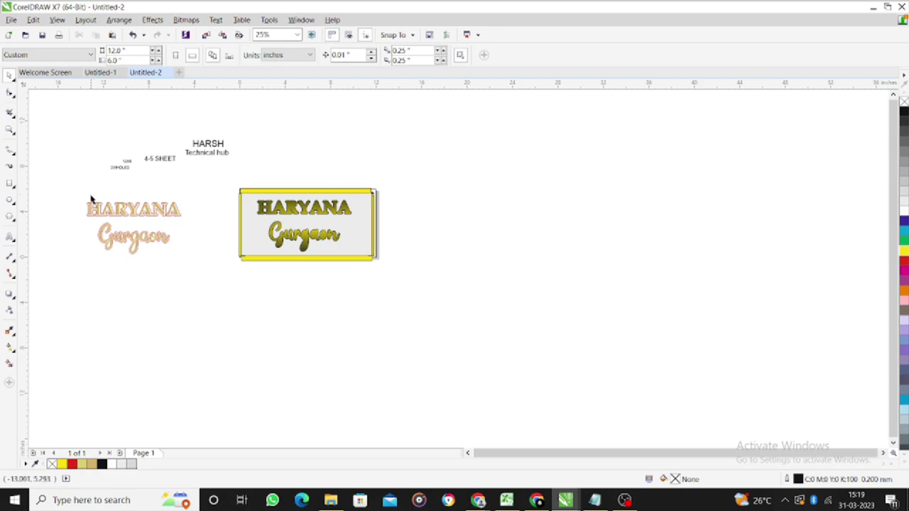
- Move the gold HARYANA lettering with its contour onto the plate and align it with the HARYANA cut-out
drag(67, 186, 172, 221)
drag(132, 210, 304, 208)
scroll(304, 208, up, 4)
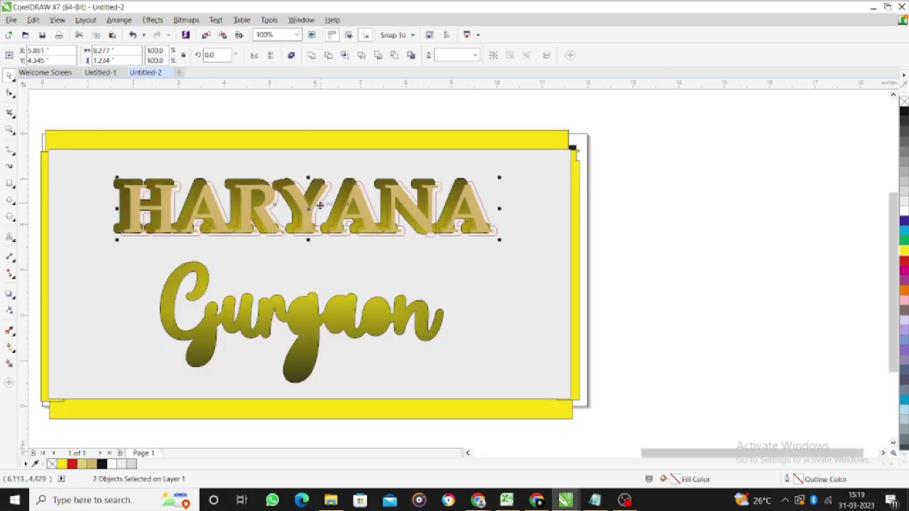
drag(320, 203, 313, 201)
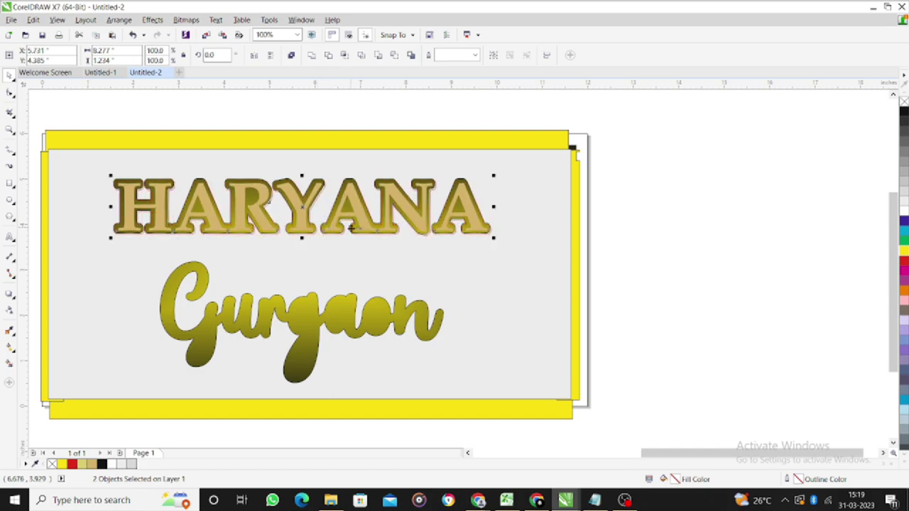
drag(397, 224, 397, 223)
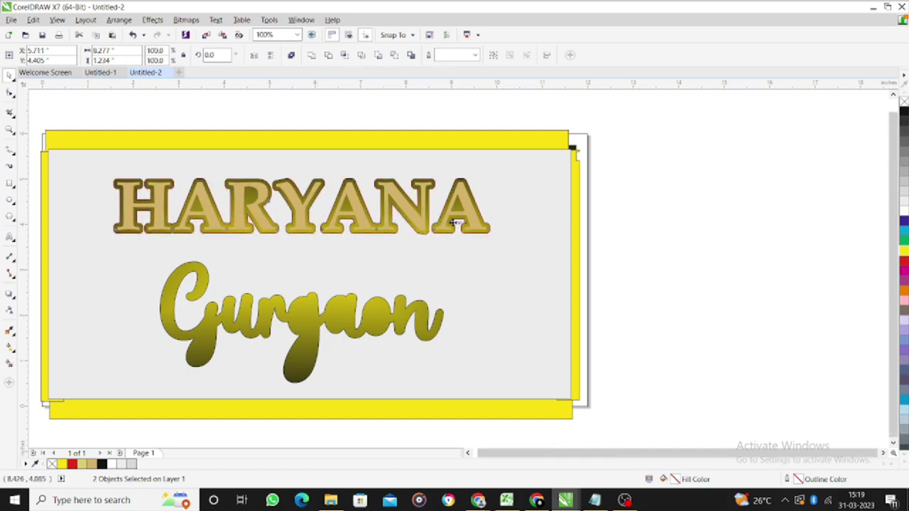
- Move the gold Gurgaon lettering with its contour onto the plate and align it with the Gurgaon cut-out
scroll(461, 221, down, 2)
click(219, 263)
scroll(219, 263, down, 2)
drag(73, 246, 179, 305)
drag(168, 272, 342, 276)
scroll(341, 276, up, 2)
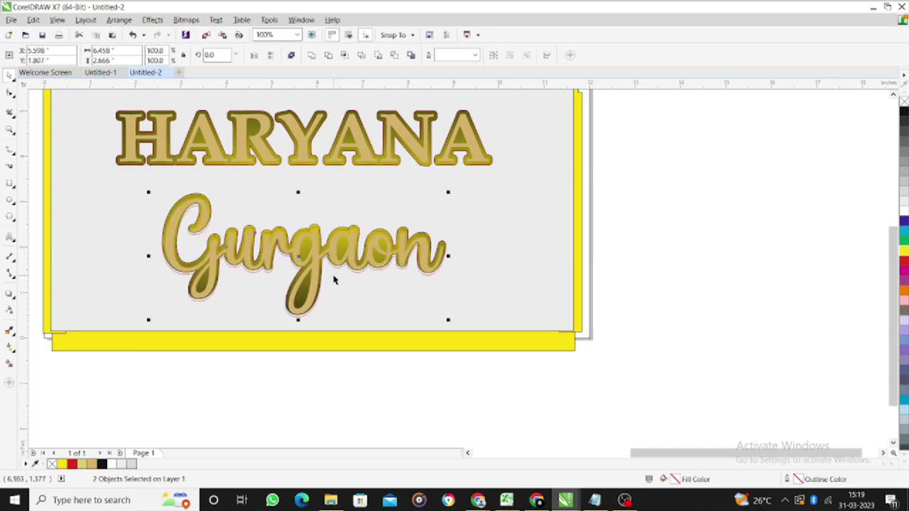
- Fill the four frame strips around the plate with black
scroll(448, 267, down, 1)
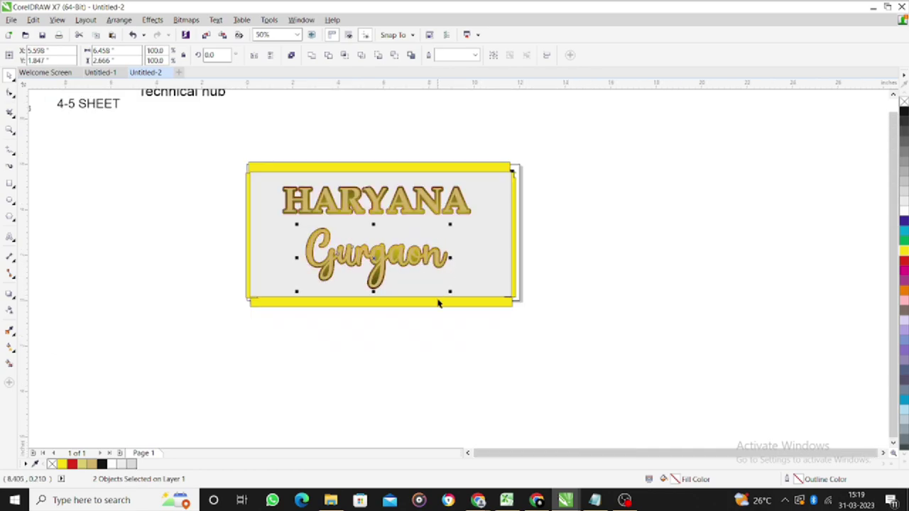
click(438, 303)
shift+click(515, 251)
shift+click(435, 164)
shift+click(248, 206)
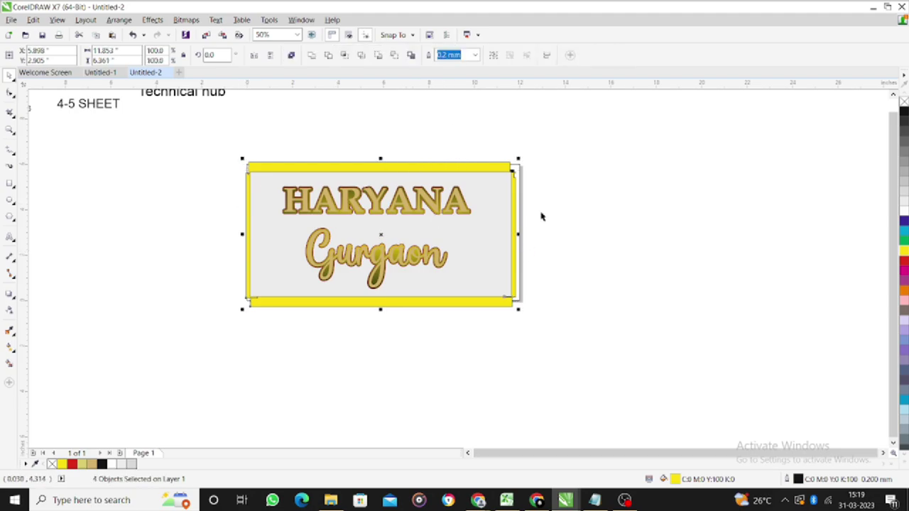
click(903, 113)
key(Escape)
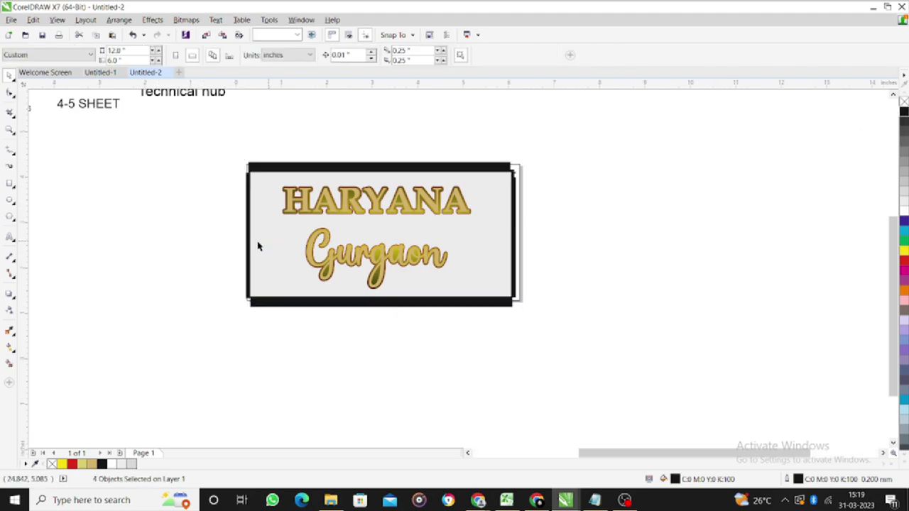
- Try yellow on the red-outlined HARYANA contour shape and undo the colour change
scroll(267, 247, up, 2)
scroll(397, 231, down, 1)
scroll(412, 213, up, 2)
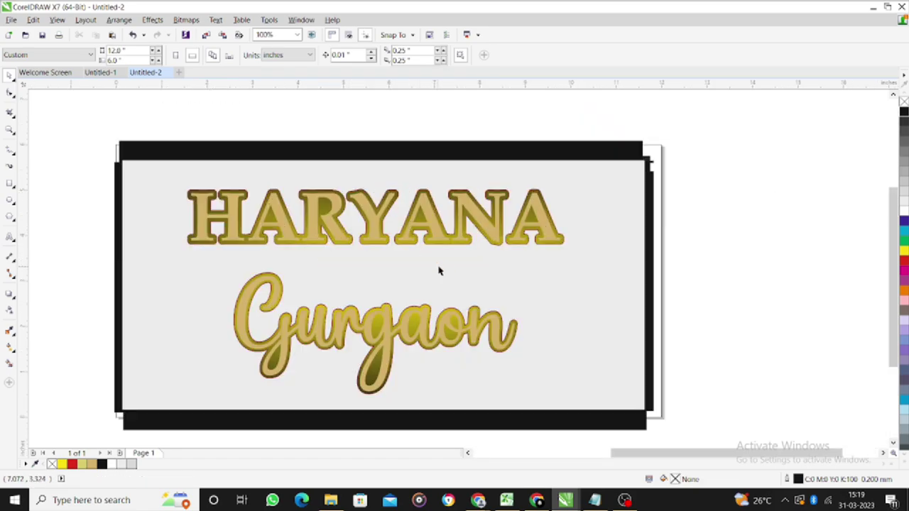
scroll(428, 257, up, 1)
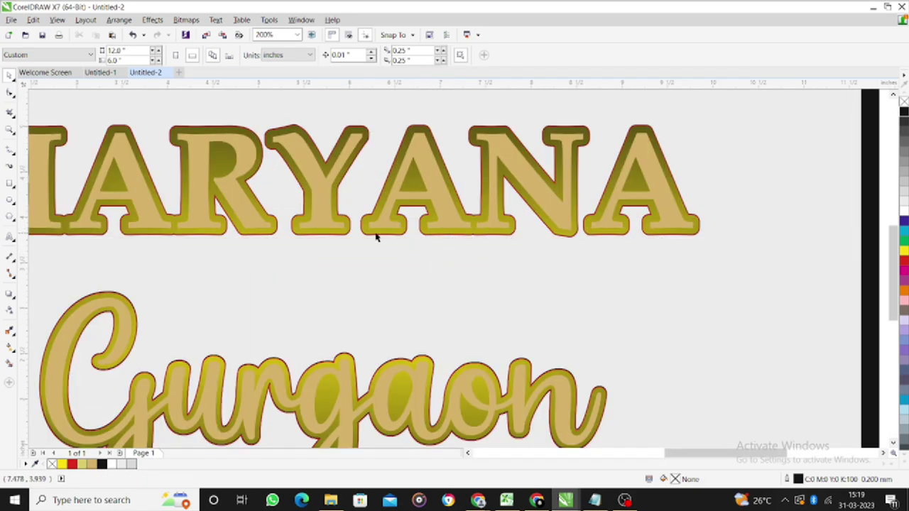
click(432, 186)
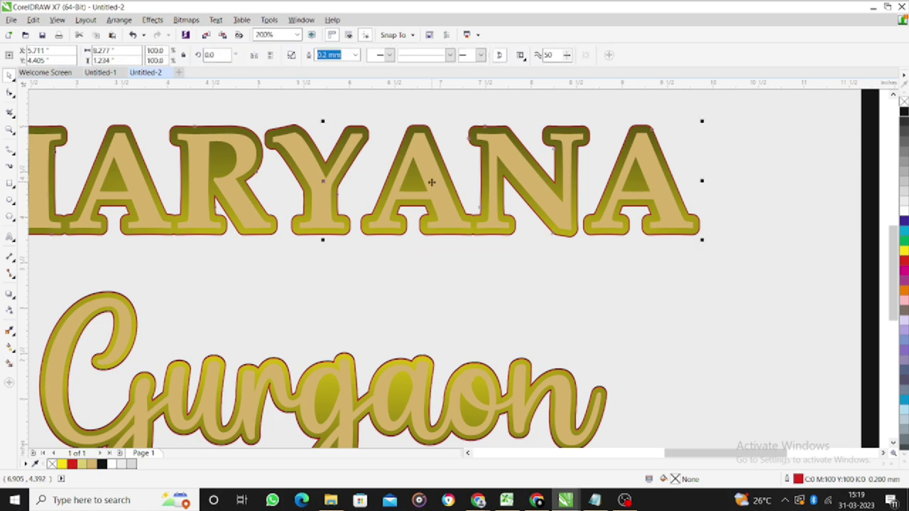
scroll(419, 196, down, 1)
click(904, 251)
click(802, 286)
key(ctrl+z)
click(754, 277)
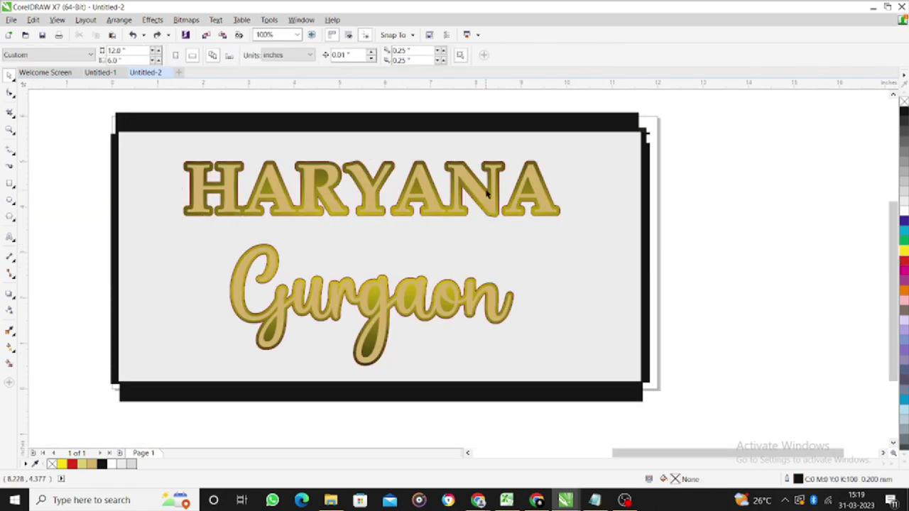
- Examine the assembled nameplate with its gold lettering, grey plate and black frame, both close up and as a whole
scroll(489, 238, down, 2)
scroll(461, 190, up, 2)
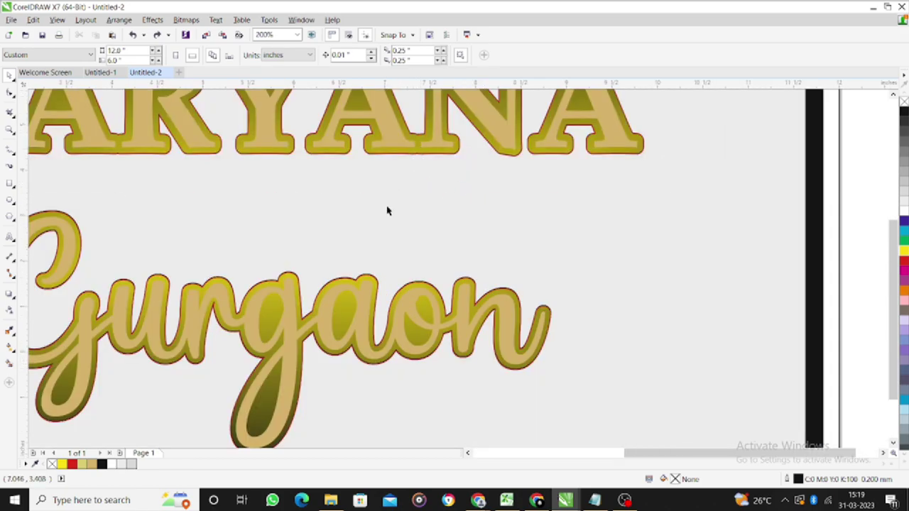
scroll(389, 206, down, 2)
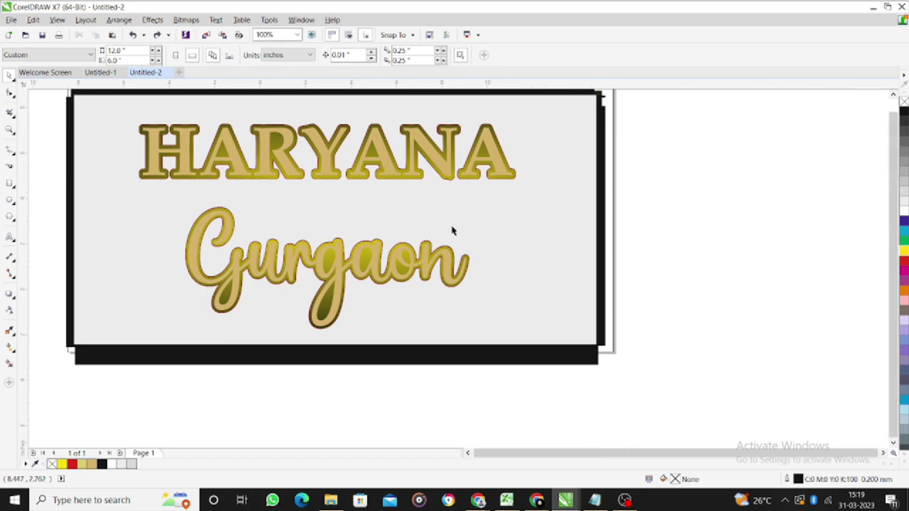
scroll(452, 230, down, 2)
scroll(632, 197, down, 2)
scroll(634, 201, up, 1)
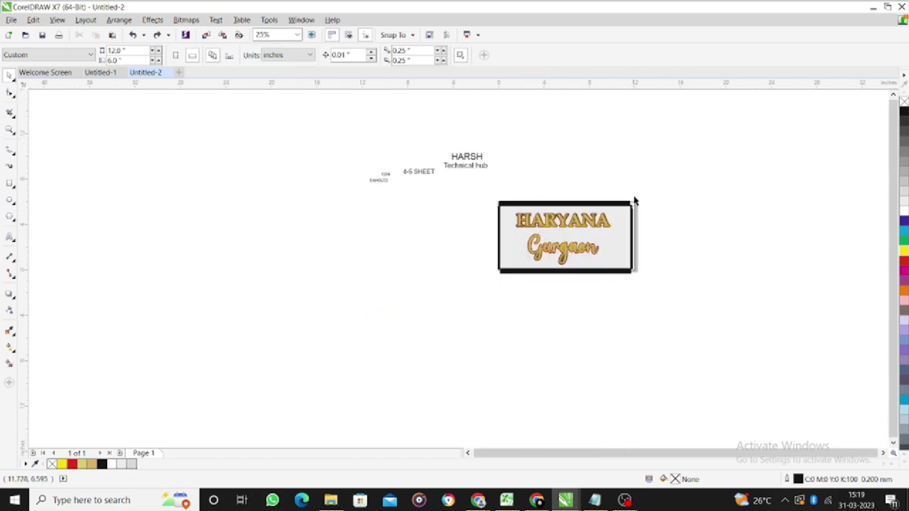
scroll(620, 235, up, 1)
scroll(468, 217, up, 1)
scroll(502, 226, down, 1)
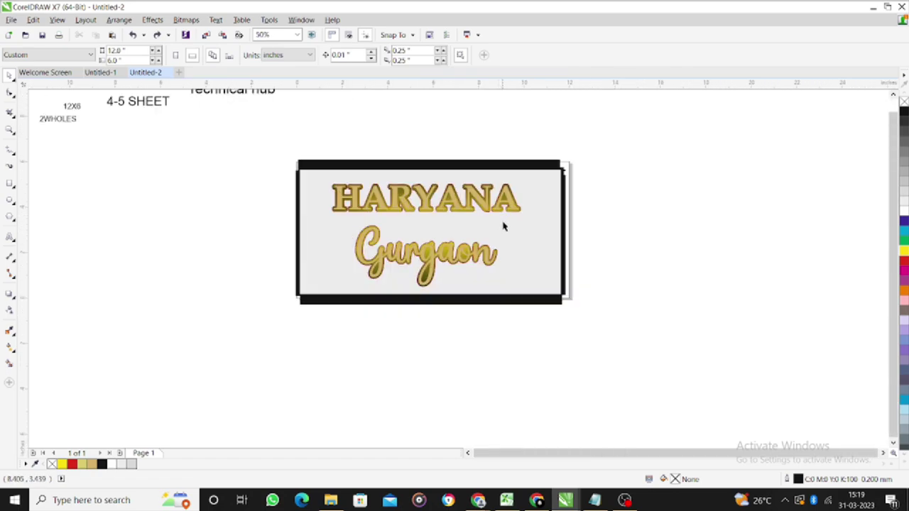
- Move the grey cut-out plate out to the right of the framed panel, leaving the gold lettering on the gradient
scroll(401, 248, down, 1)
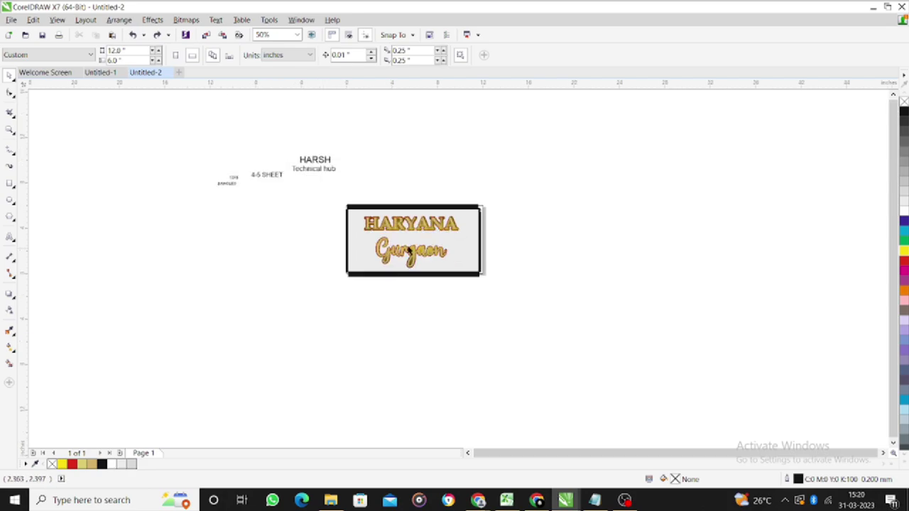
drag(471, 248, 675, 244)
scroll(594, 265, up, 1)
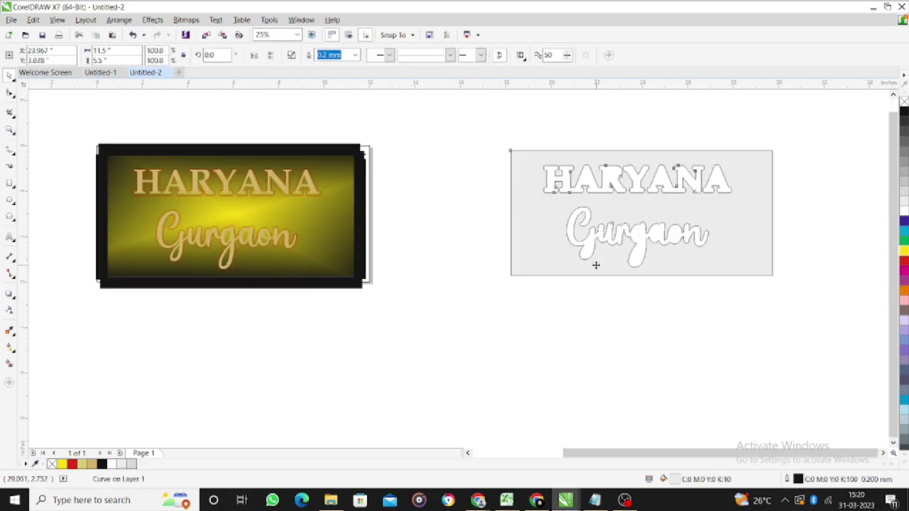
- Move the gold HARYANA and Gurgaon lettering with its contours off the framed panel to the area below the grey plate
click(536, 301)
drag(60, 159, 331, 206)
scroll(194, 188, down, 1)
drag(207, 185, 353, 258)
drag(212, 213, 380, 288)
click(199, 266)
scroll(171, 228, up, 1)
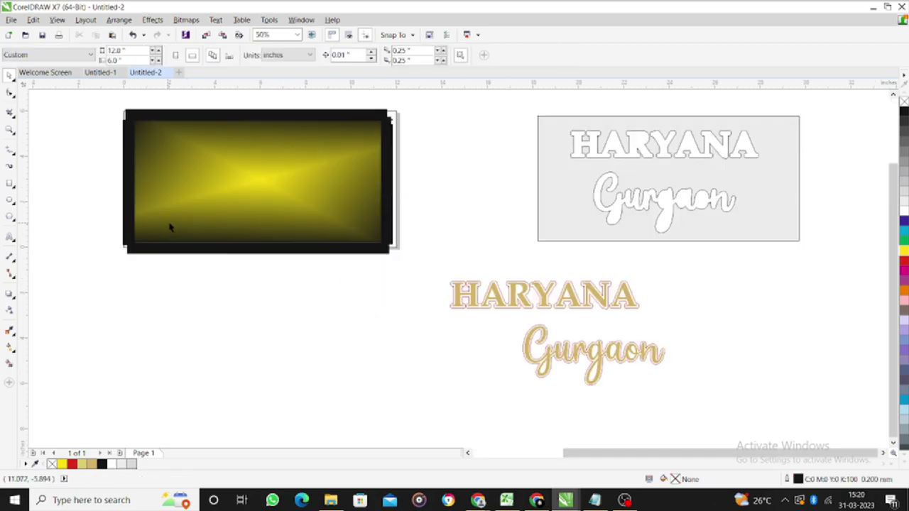
- Move the two stacked gradient panels out of the black frame, one below it and one to its lower left
scroll(286, 207, down, 1)
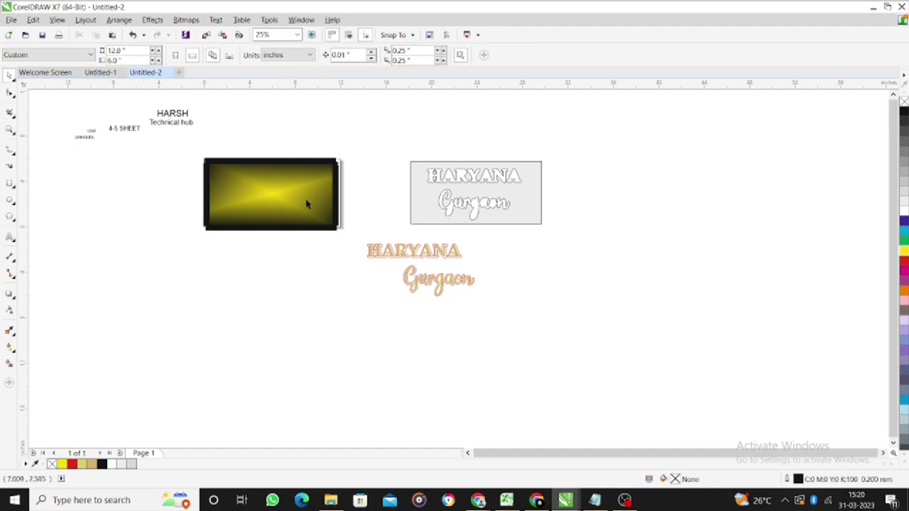
click(281, 189)
drag(280, 189, 124, 267)
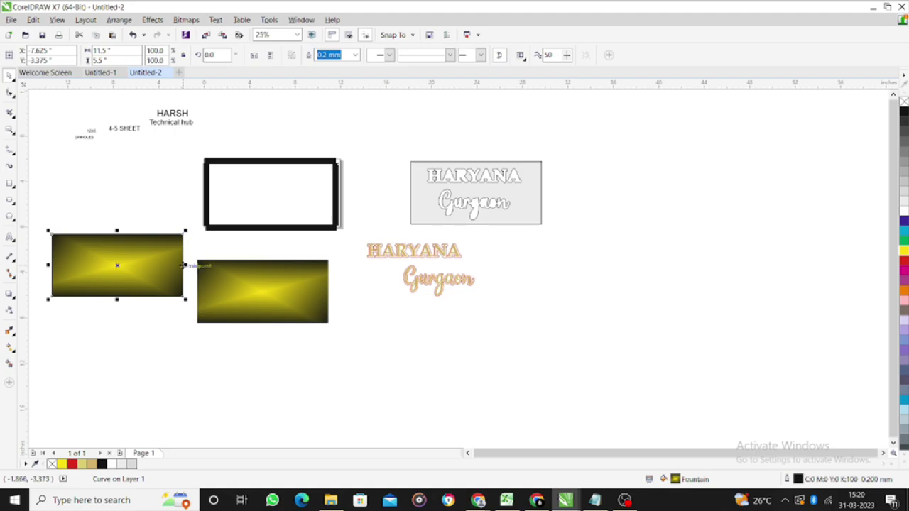
- Resize the left gradient panel to about 10.15 by 4.96 inches and place it inside the black frame
drag(184, 265, 107, 263)
scroll(78, 264, down, 3)
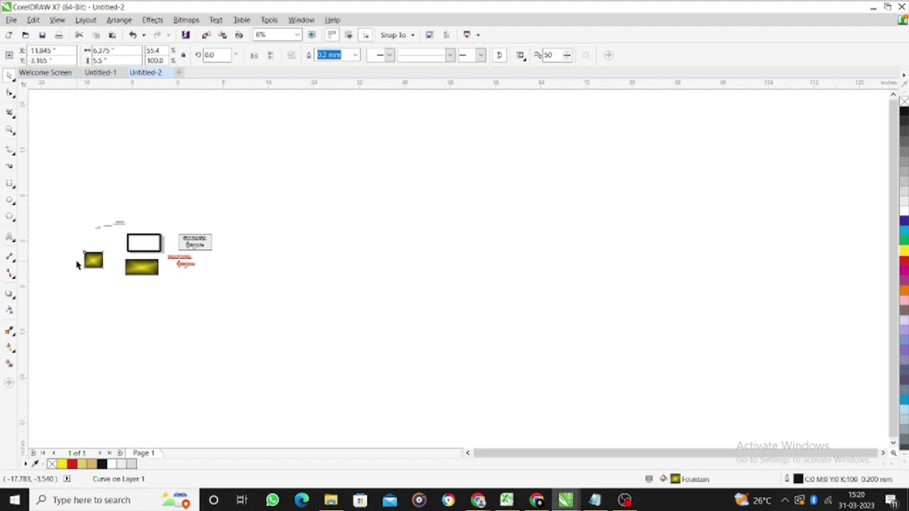
scroll(79, 264, up, 3)
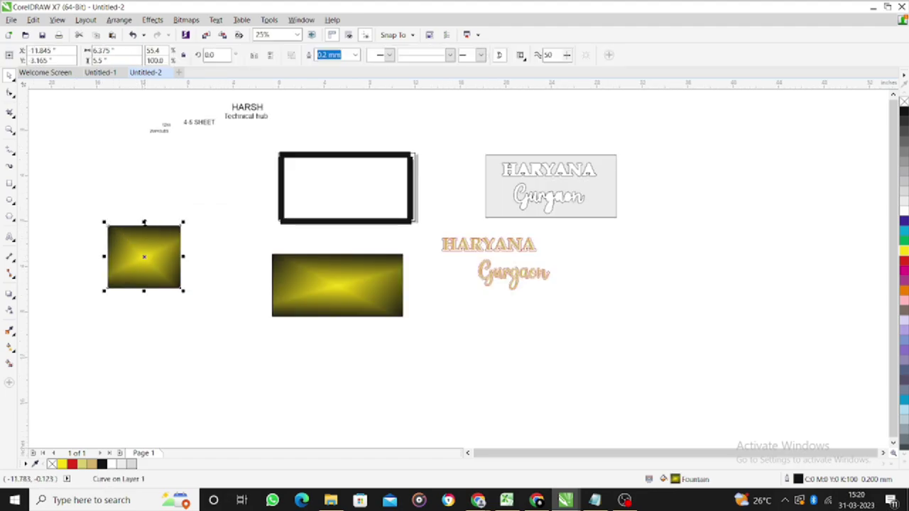
drag(144, 222, 145, 229)
drag(185, 259, 340, 188)
drag(403, 189, 406, 189)
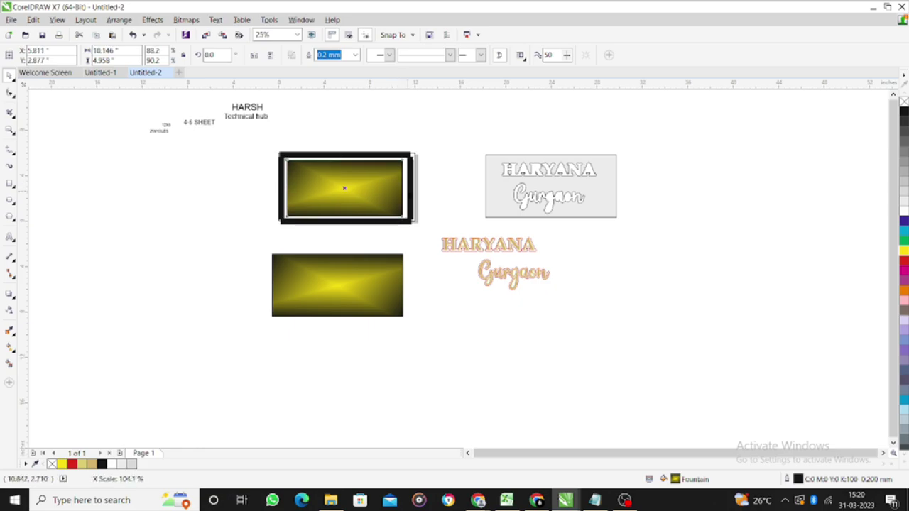
- Widen the gradient panel inside the frame to about 10.29 inches
click(442, 209)
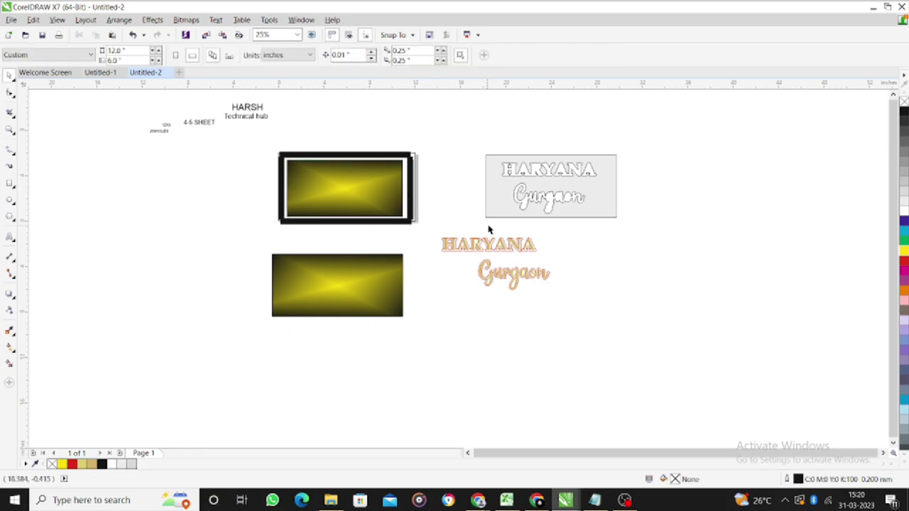
click(336, 190)
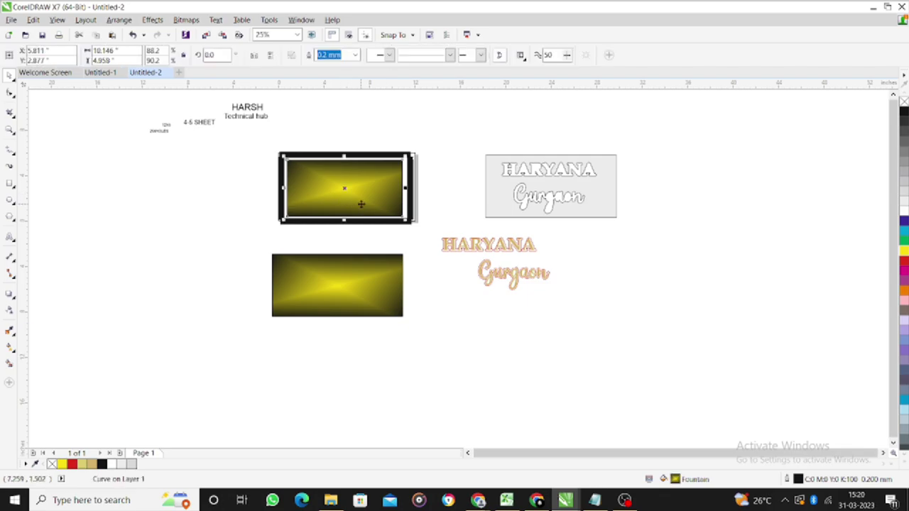
click(366, 204)
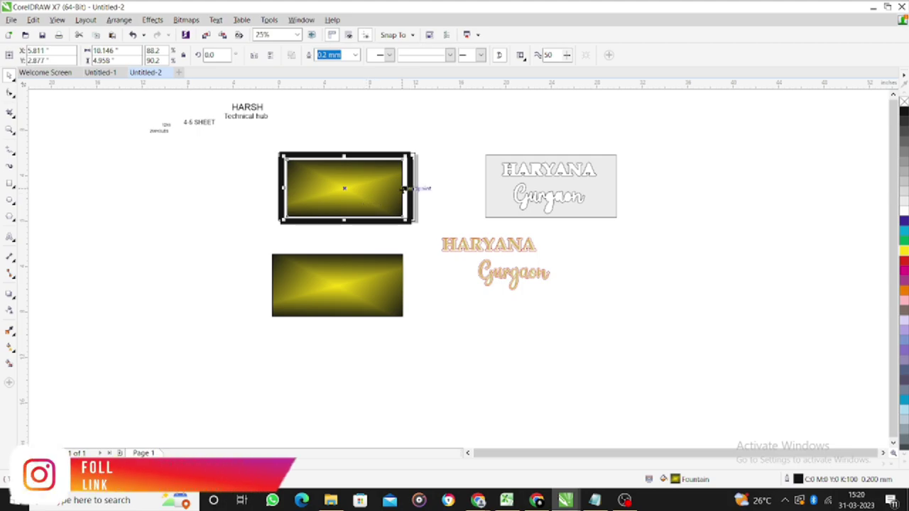
scroll(419, 188, up, 1)
drag(408, 188, 409, 191)
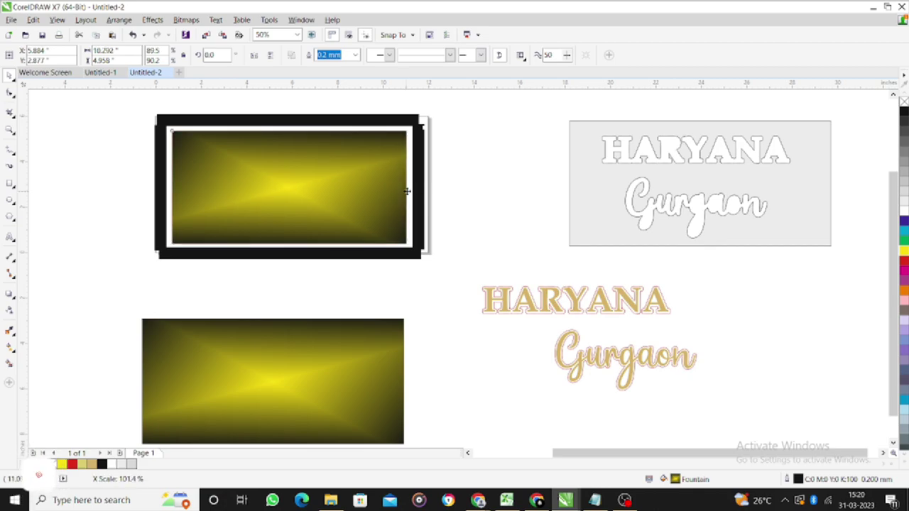
- Centre the smaller gradient panel on the page at X 6.0, Y 3.0 inches, inside the black frame
drag(342, 201, 305, 195)
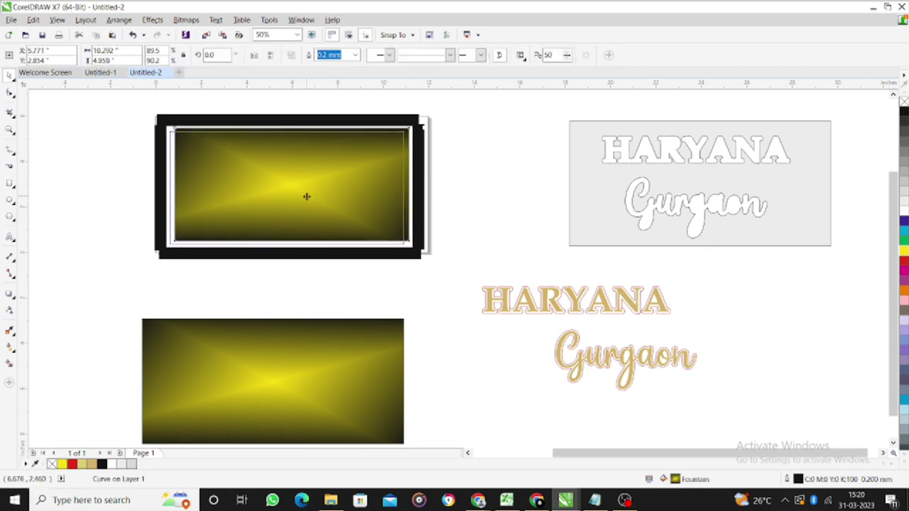
click(461, 180)
scroll(391, 203, down, 1)
scroll(377, 247, up, 1)
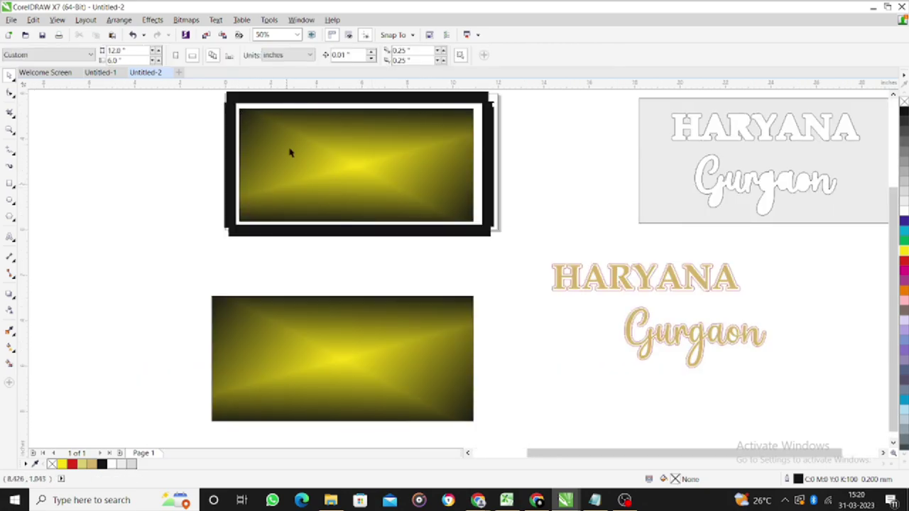
click(356, 161)
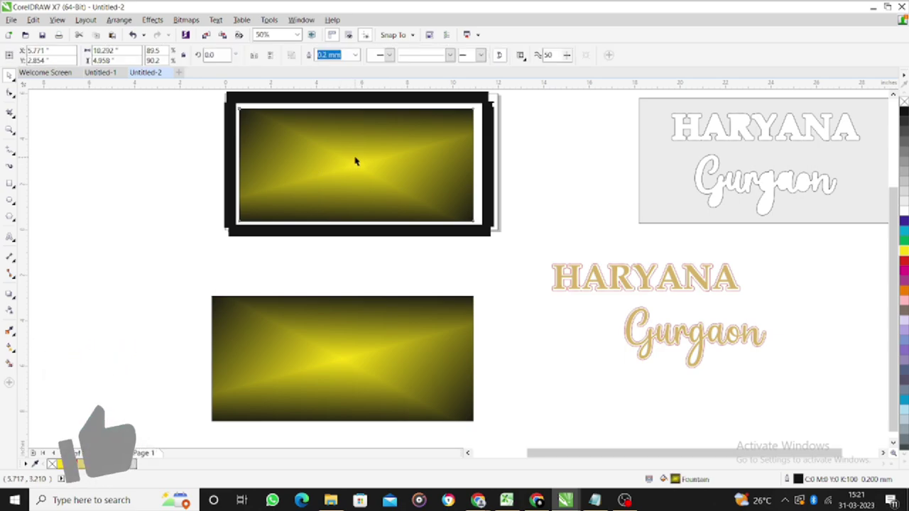
drag(369, 171, 371, 170)
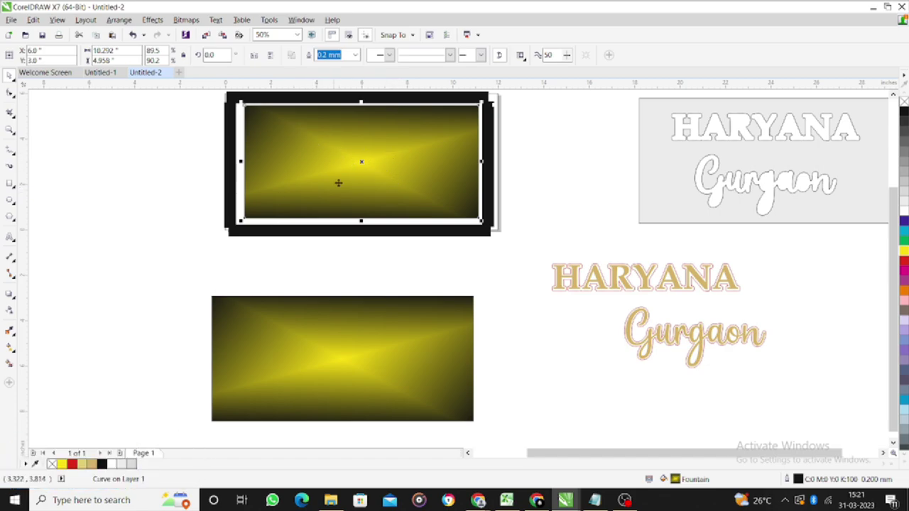
- Move the smaller gradient panel out of the frame to the empty area on its left
scroll(526, 263, down, 1)
drag(527, 258, 679, 319)
click(532, 291)
scroll(448, 213, up, 1)
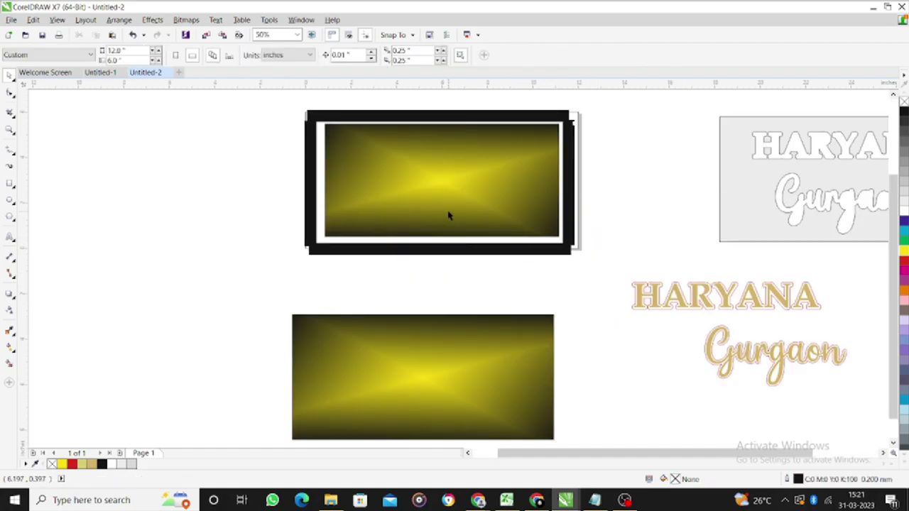
scroll(451, 205, down, 1)
drag(450, 206, 303, 231)
- Move the larger gradient panel further below the frame and fill it with solid black
drag(409, 304, 342, 295)
click(486, 314)
click(352, 309)
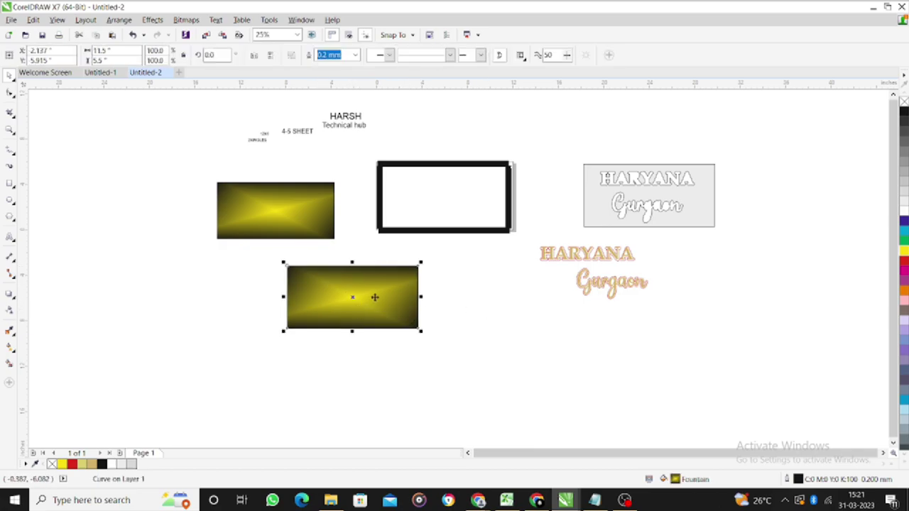
drag(367, 319, 411, 366)
click(903, 112)
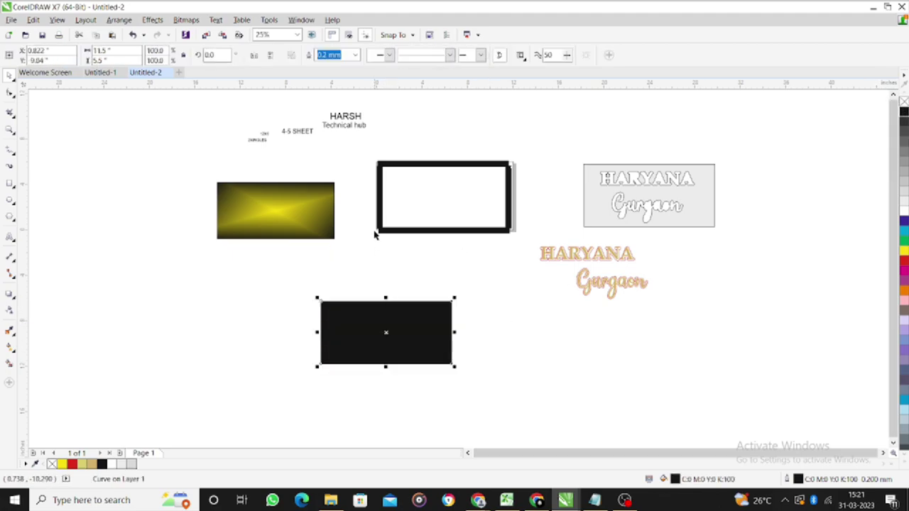
- Move the four black frame strips off the page to sit beside the solid black panel
drag(371, 160, 513, 262)
drag(446, 200, 252, 350)
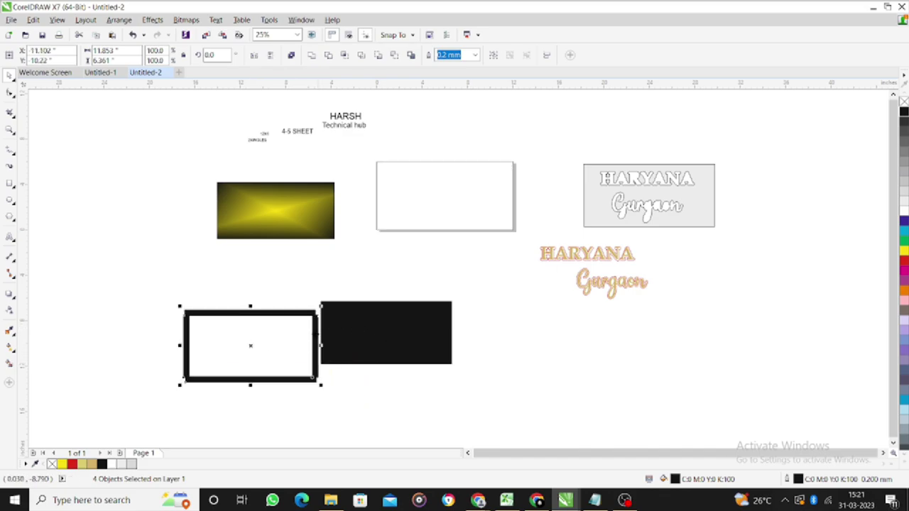
scroll(332, 325, down, 1)
scroll(355, 353, up, 2)
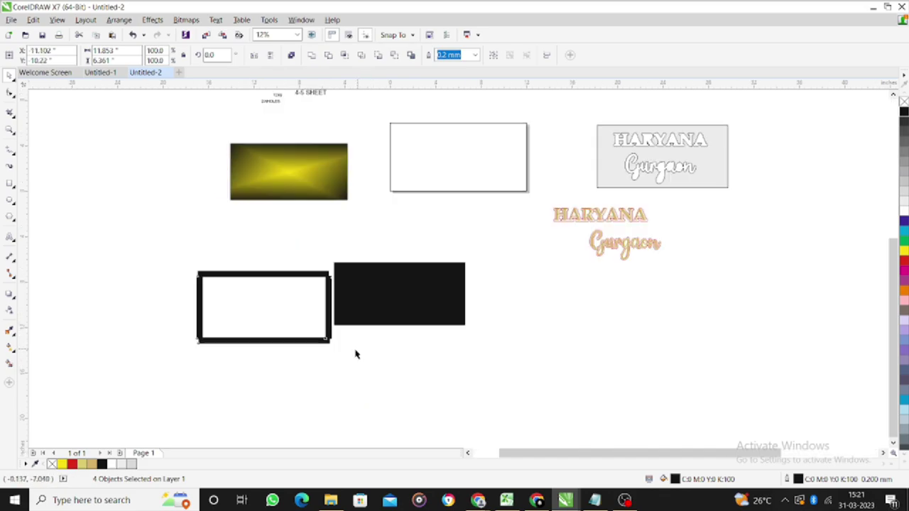
- Move the frame strips and black panel together to the far left, clear of the page and text notes
scroll(372, 330, down, 1)
drag(182, 241, 506, 392)
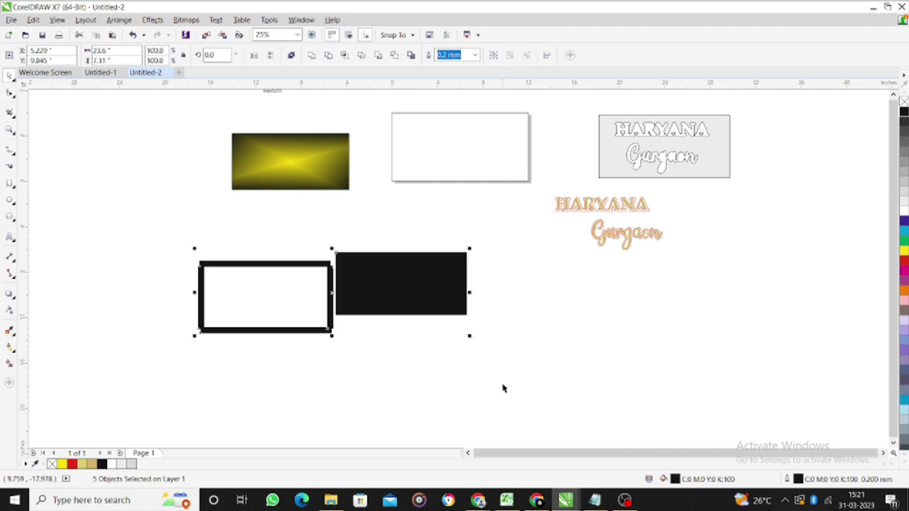
scroll(523, 355, down, 1)
drag(459, 325, 305, 229)
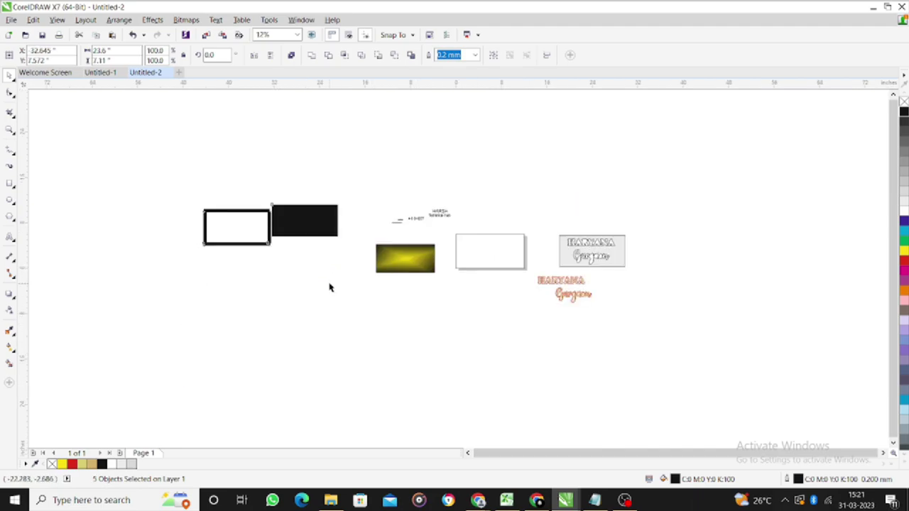
click(355, 267)
scroll(359, 264, up, 1)
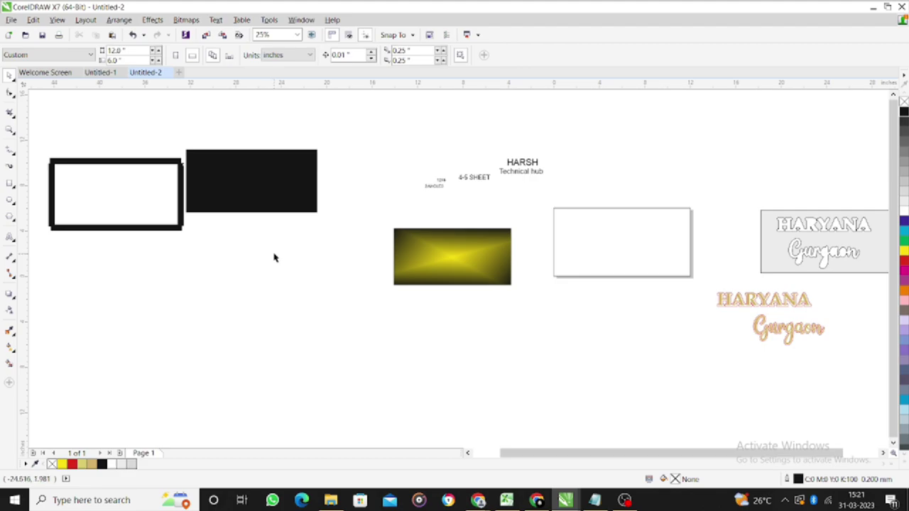
- Remove the gradient fill from the smaller panel and give it a red outline
click(429, 247)
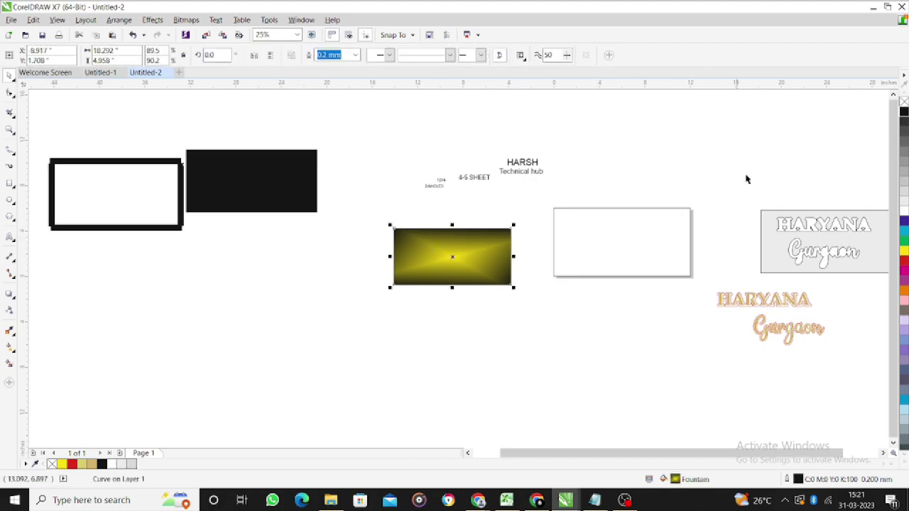
click(904, 102)
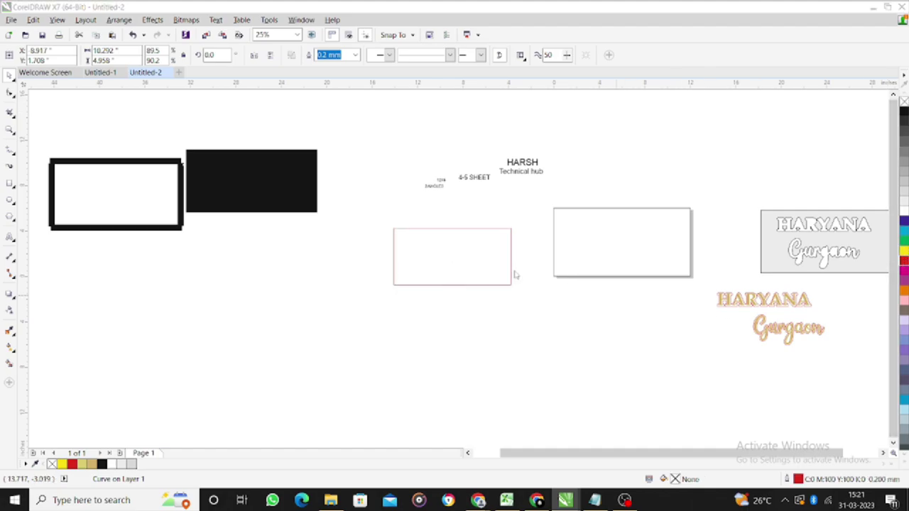
click(430, 320)
click(448, 317)
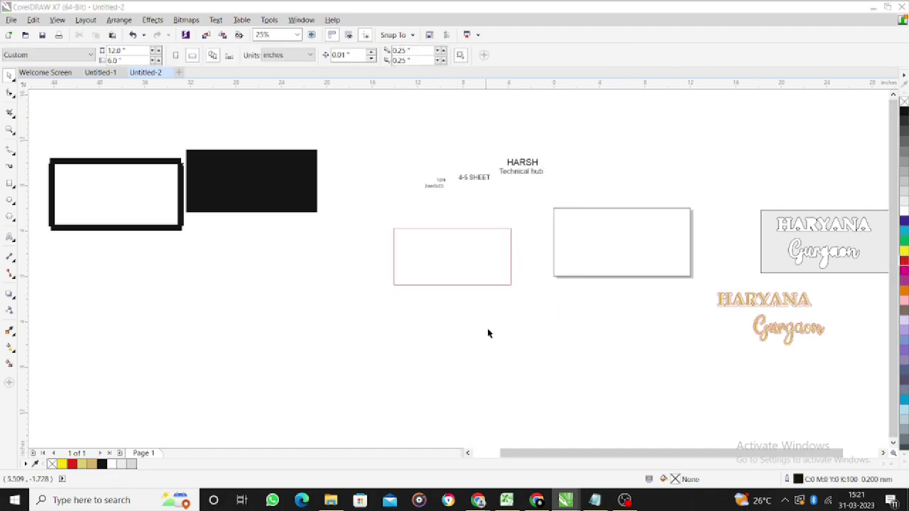
- Separate the red HARYANA and Gurgaon contour shapes from the gold lettering and place them below the red rectangle
drag(727, 305, 665, 341)
drag(744, 305, 706, 366)
drag(632, 304, 414, 311)
click(636, 311)
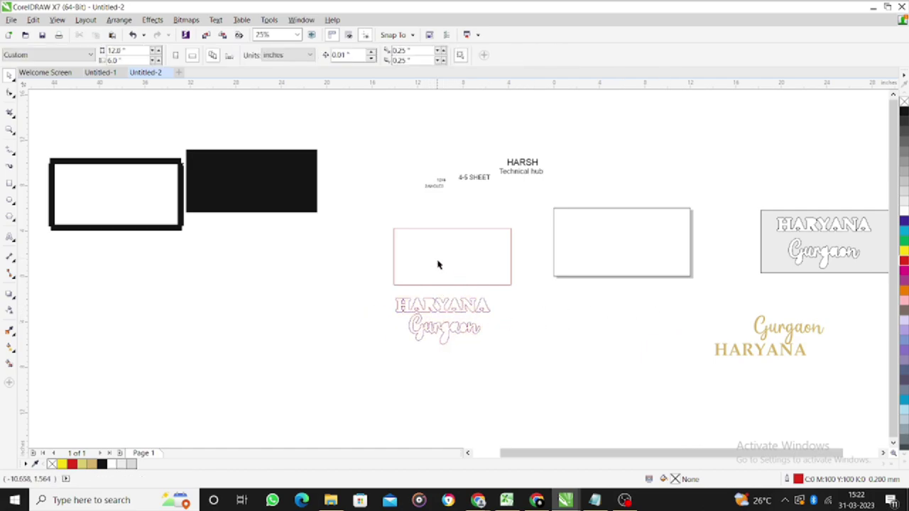
- Try no fill on the cut-out plate, restore its 10% grey fill and move it well to the right of the page
scroll(440, 264, down, 1)
scroll(454, 265, up, 1)
scroll(472, 274, down, 1)
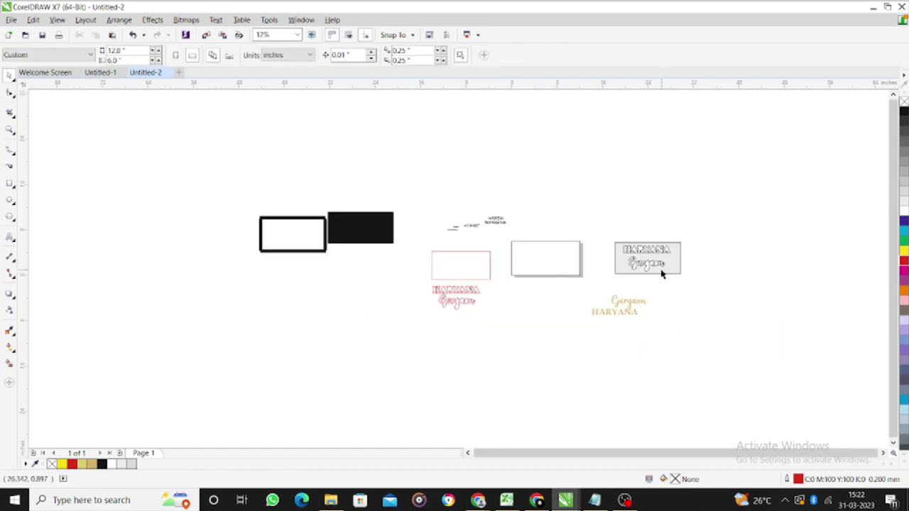
scroll(662, 274, up, 1)
drag(667, 263, 597, 266)
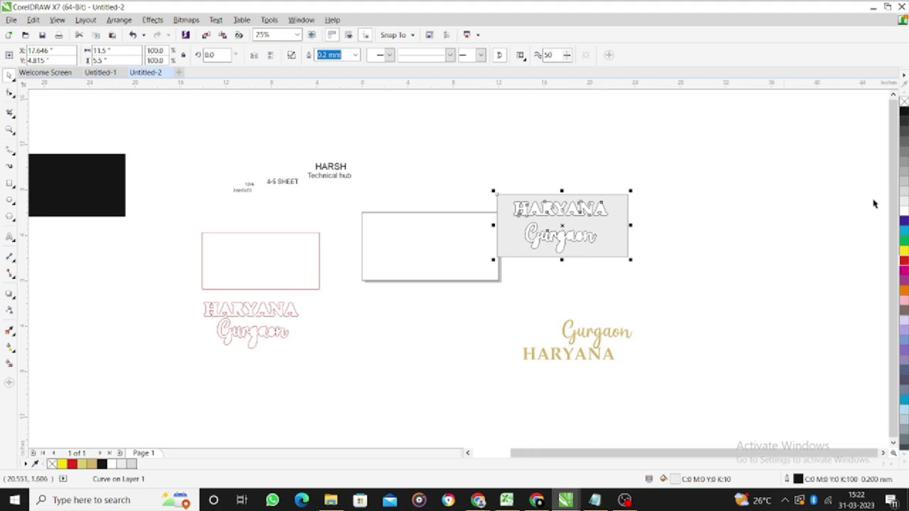
click(904, 103)
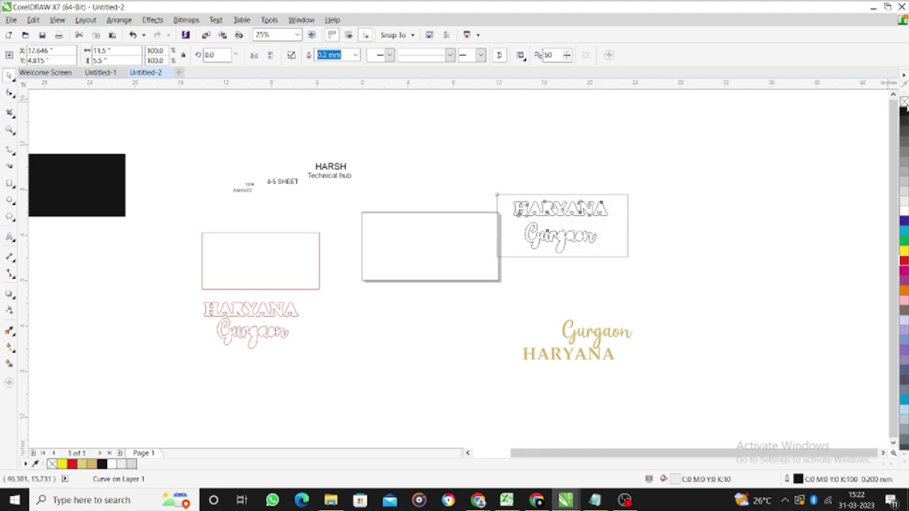
drag(903, 202, 646, 235)
scroll(597, 247, down, 1)
scroll(598, 270, up, 1)
- Move the gold HARYANA and Gurgaon lettering to the right of the grey cut-out plate
drag(487, 292, 649, 348)
click(651, 286)
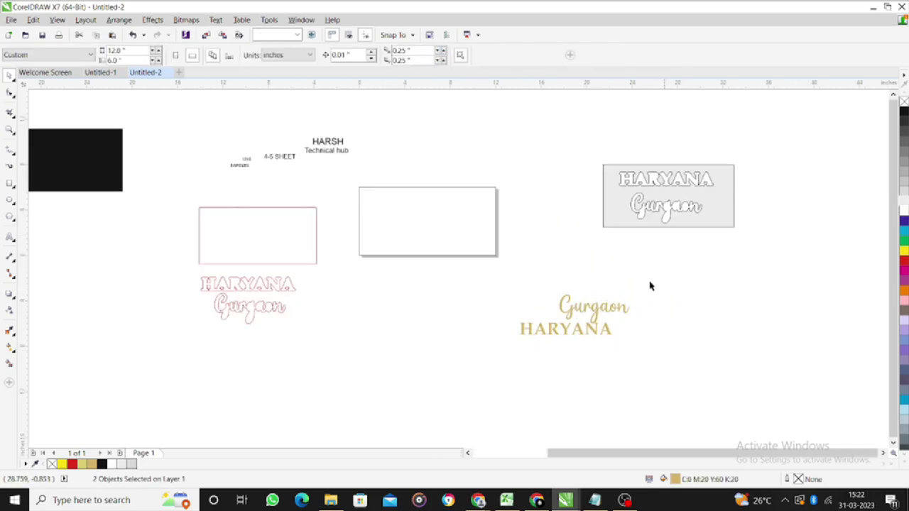
drag(498, 283, 688, 367)
drag(584, 318, 816, 209)
click(637, 262)
scroll(637, 262, down, 1)
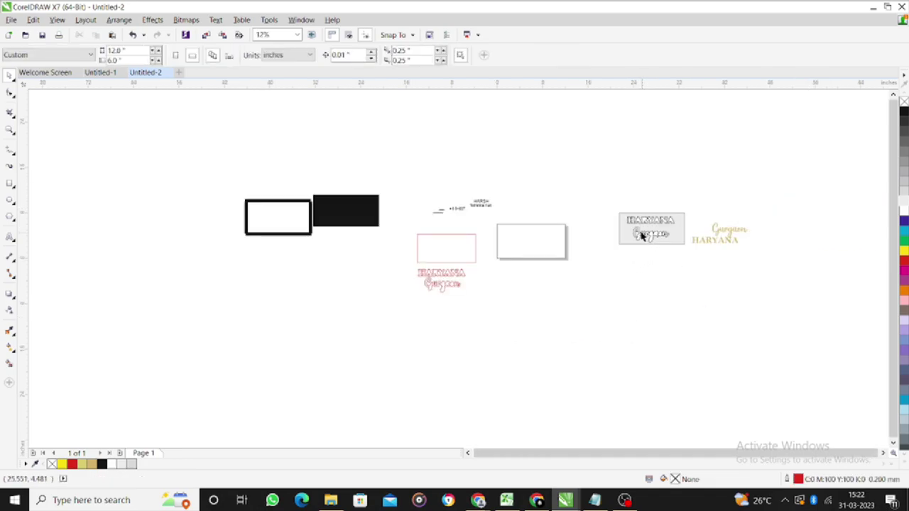
- Examine the separated nameplate layers: the black panel and frame, red outlines, grey cut-out plate and gold lettering
click(347, 219)
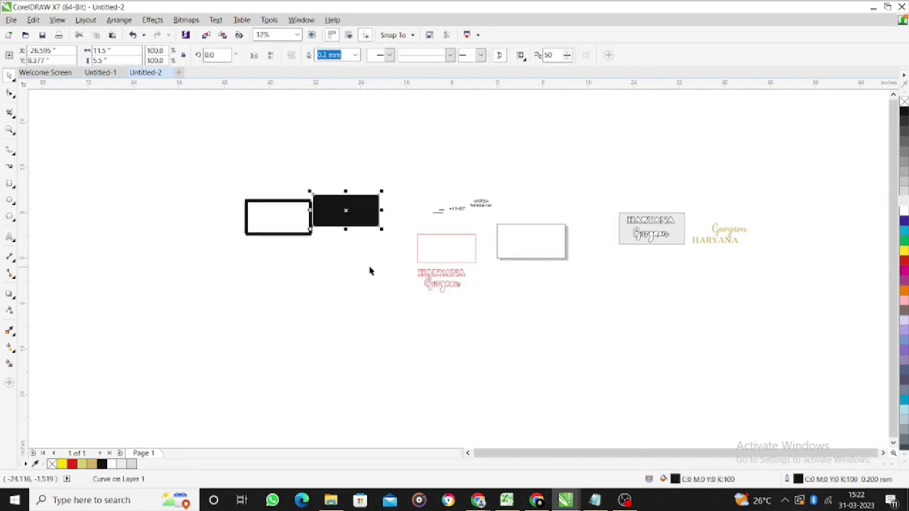
click(436, 263)
click(656, 240)
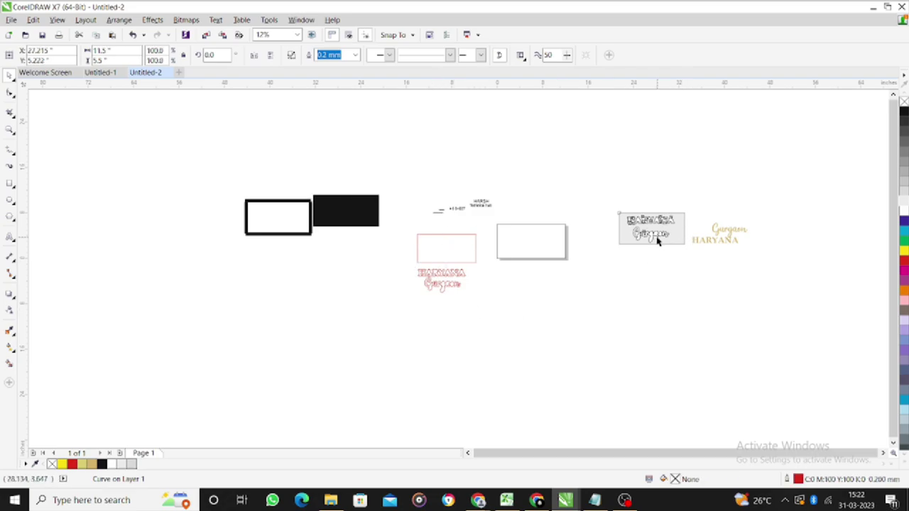
click(729, 269)
scroll(732, 273, up, 1)
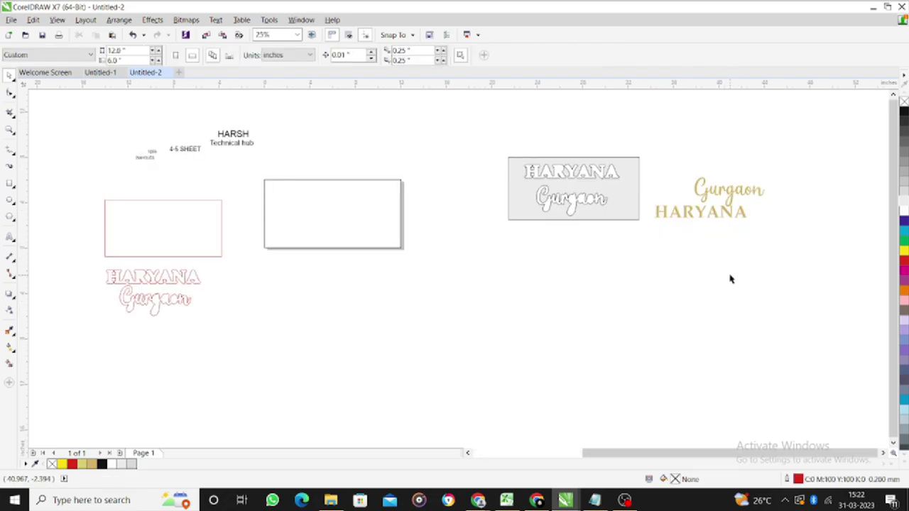
scroll(731, 279, down, 1)
scroll(432, 276, up, 1)
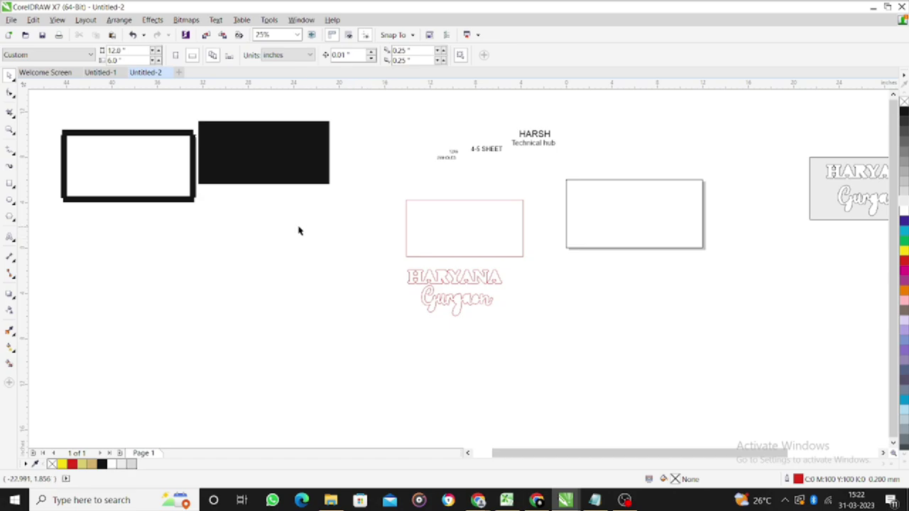
- Move the solid black panel away from the black frame so it sits against the red outline rectangle
scroll(219, 228, down, 1)
scroll(558, 234, up, 1)
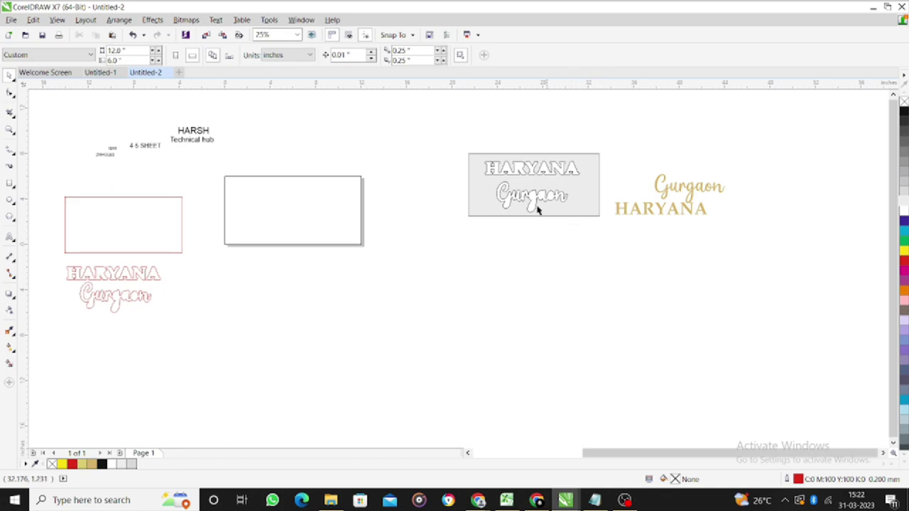
scroll(538, 208, up, 1)
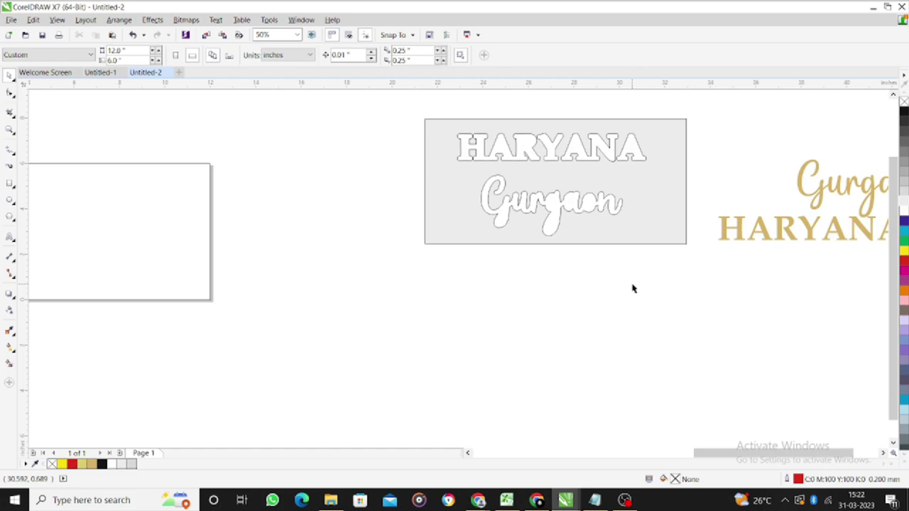
scroll(630, 286, down, 1)
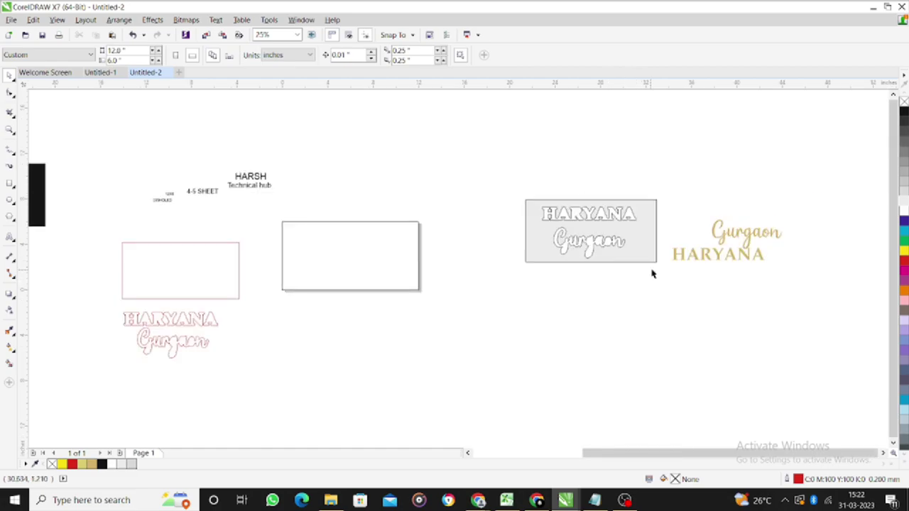
scroll(653, 274, down, 1)
scroll(325, 273, up, 1)
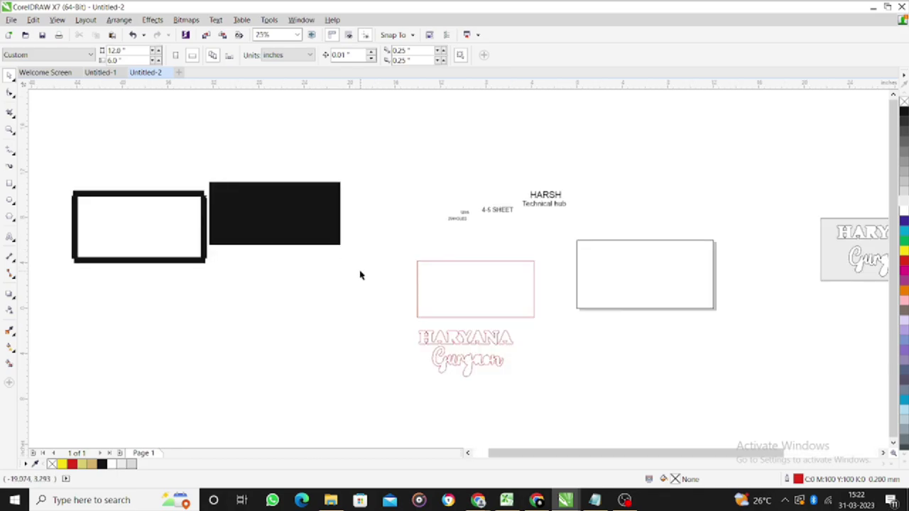
drag(290, 240, 333, 282)
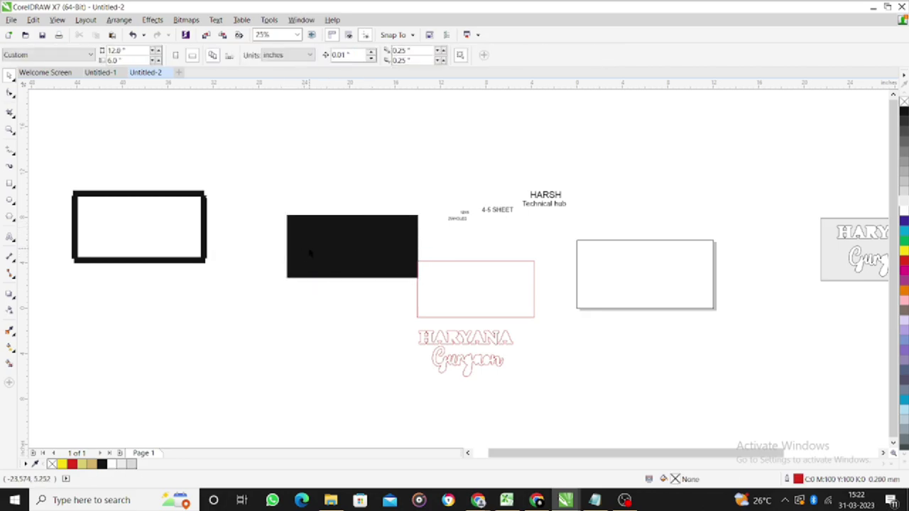
click(289, 279)
click(295, 296)
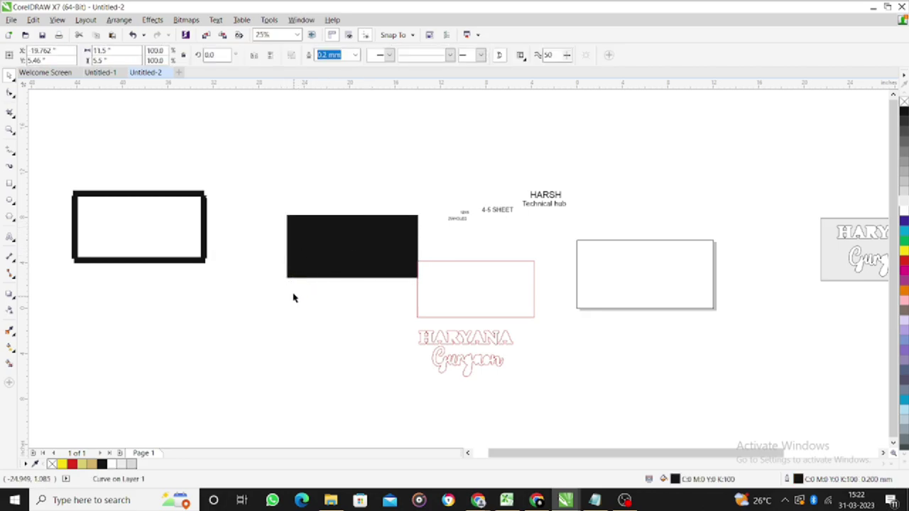
- Draw a circle about 0.333 inch across beyond the black panel, with a round-cornered rectangle about 0.325 by 0.458 inch overlapping its upper part
scroll(363, 223, up, 2)
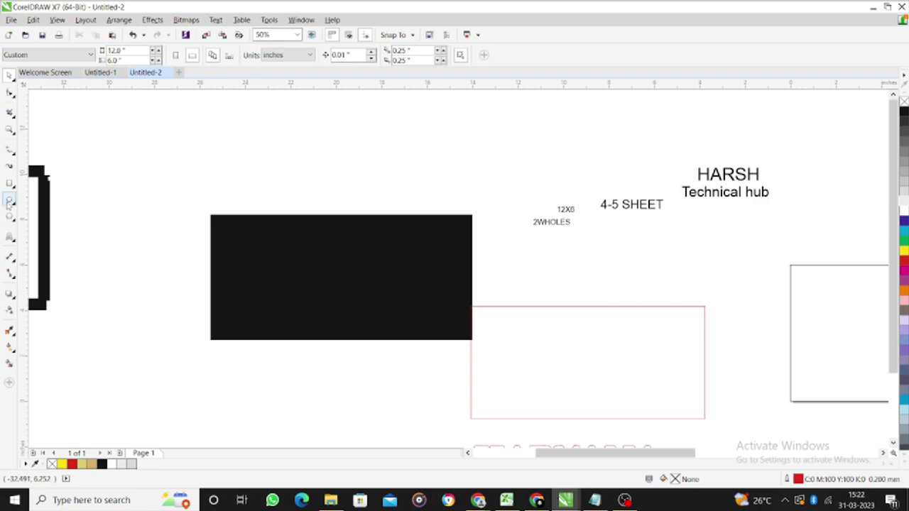
click(9, 183)
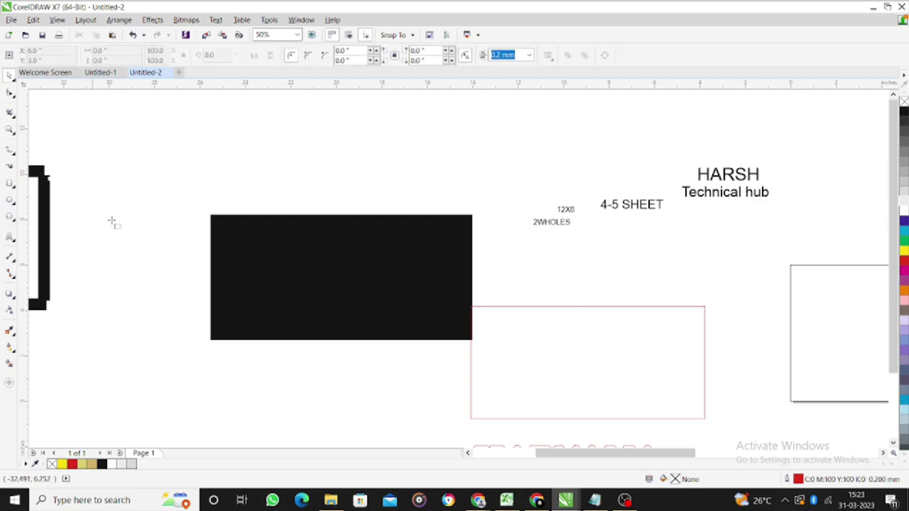
click(10, 200)
scroll(135, 162, up, 1)
drag(133, 155, 158, 178)
click(10, 183)
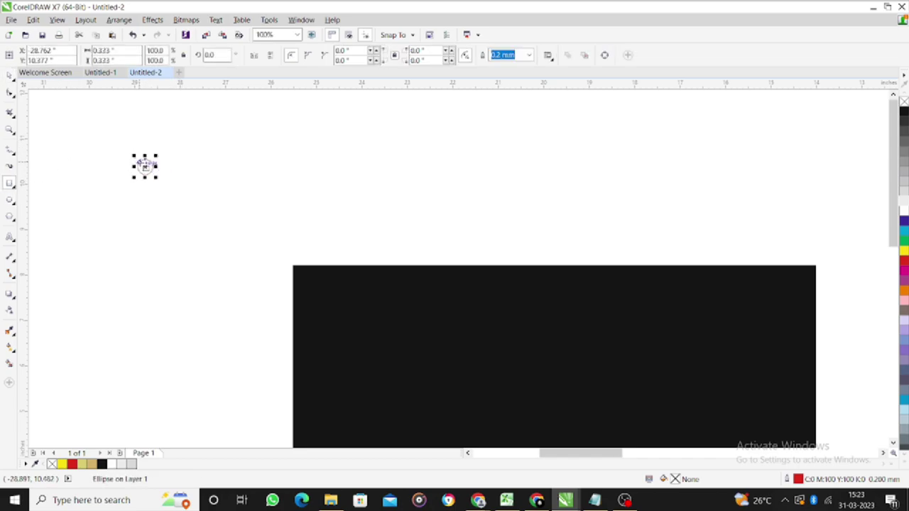
mouse_move(144, 168)
mouse_down()
mouse_move(161, 166)
mouse_move(153, 144)
mouse_move(152, 174)
mouse_move(157, 164)
mouse_up()
click(10, 94)
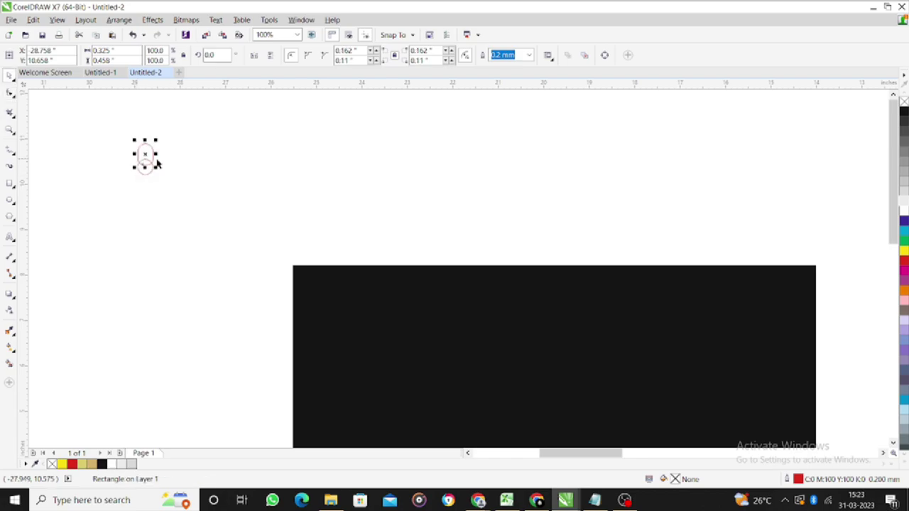
- Try aligning the circle with a narrower rounded rectangle and welding the two into a keyhole shape
scroll(157, 164, up, 1)
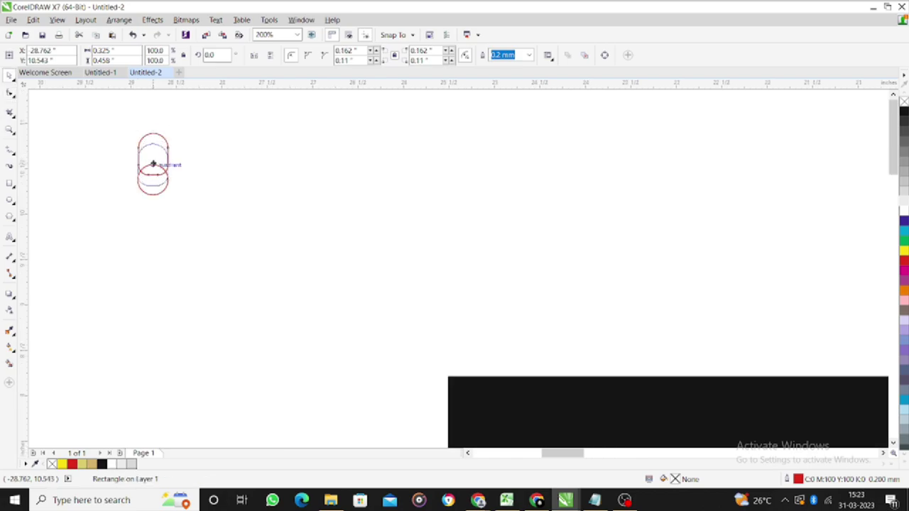
scroll(168, 164, up, 1)
scroll(168, 164, up, 1)
mouse_move(108, 166)
mouse_down()
mouse_move(128, 161)
mouse_move(89, 193)
mouse_move(99, 176)
mouse_up()
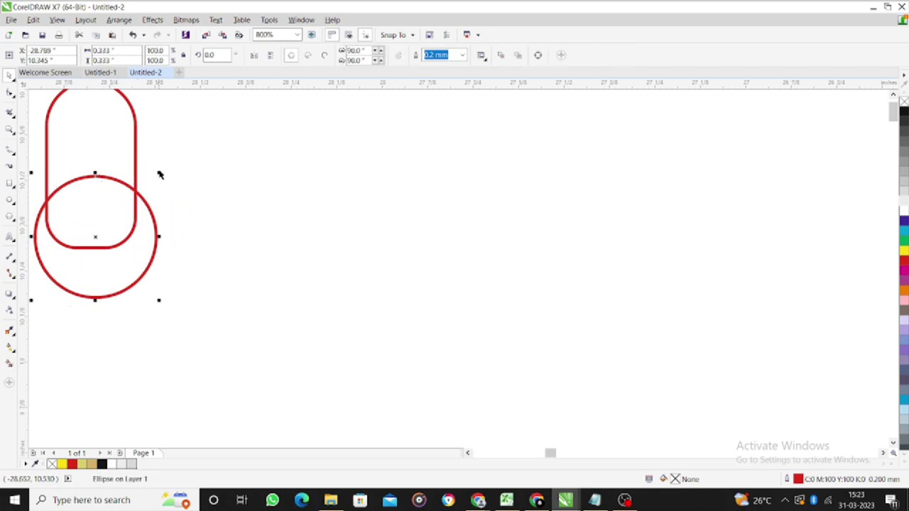
scroll(159, 174, down, 1)
shift+click(134, 161)
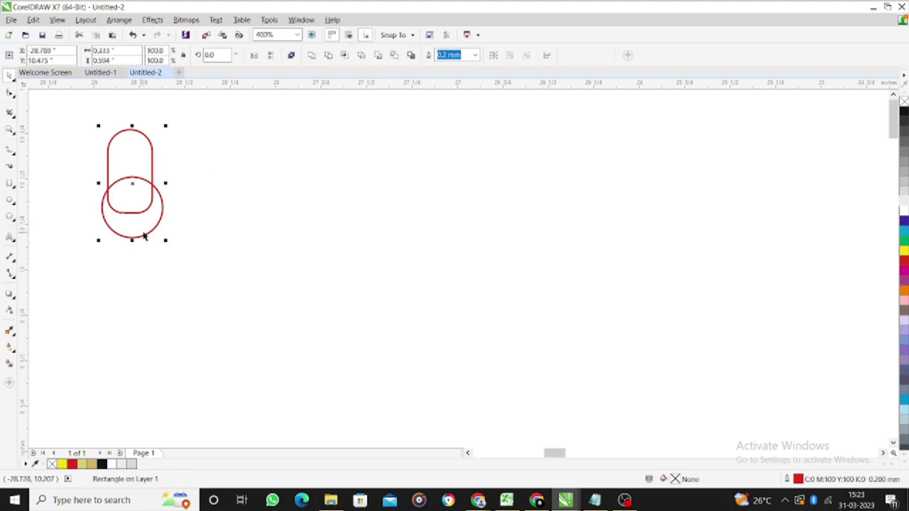
click(311, 54)
click(270, 223)
- Undo the keyhole weld and delete the circle and rounded rectangle
scroll(202, 213, down, 1)
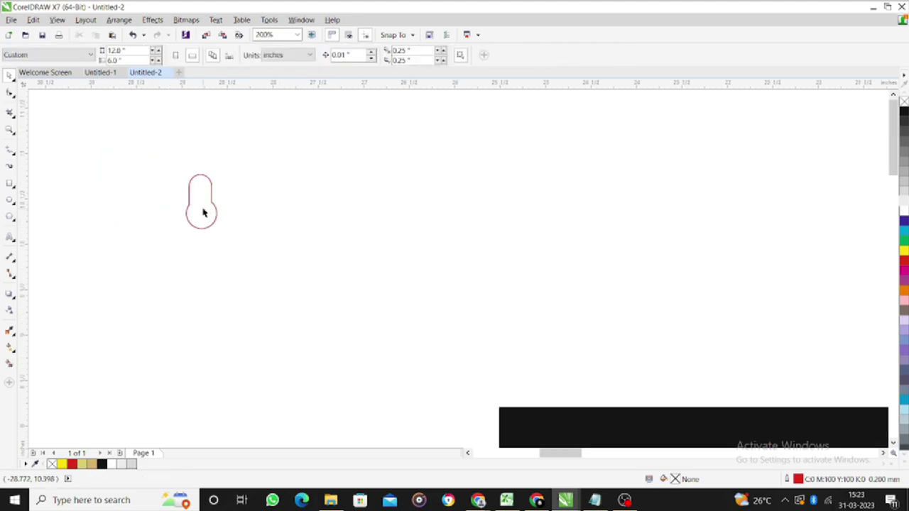
key(ctrl+a)
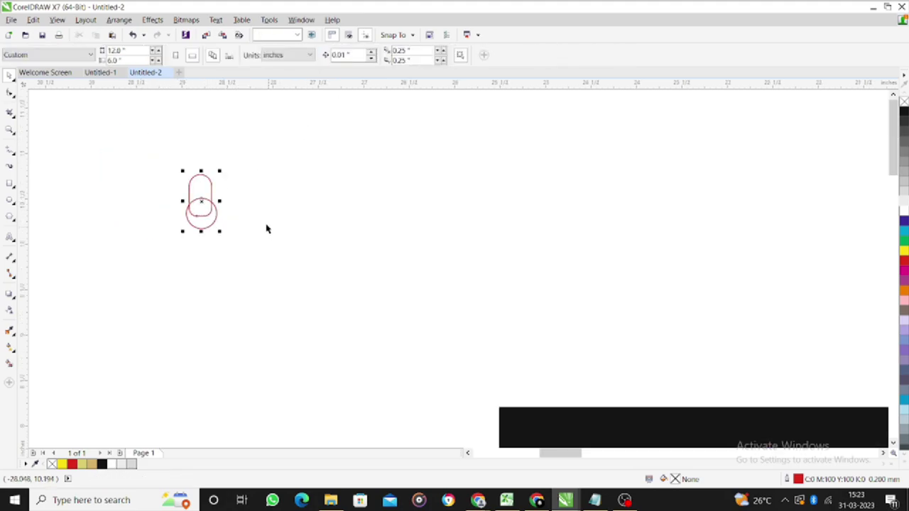
key(Delete)
- Draw a circle about 0.469 inch across and a fully rounded rectangle about 0.271 by 0.469 inch centred over its upper edge
click(10, 199)
drag(199, 170, 249, 218)
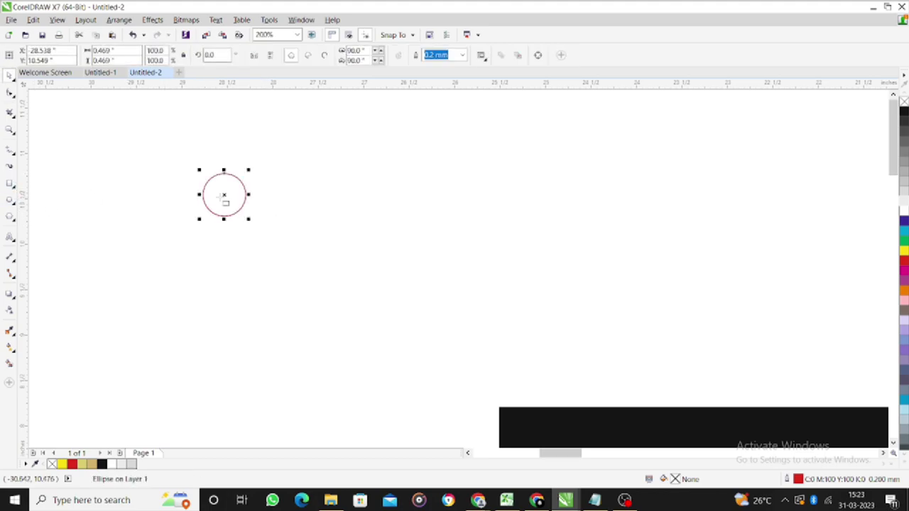
key(F6)
drag(214, 143, 217, 164)
click(10, 93)
key(space)
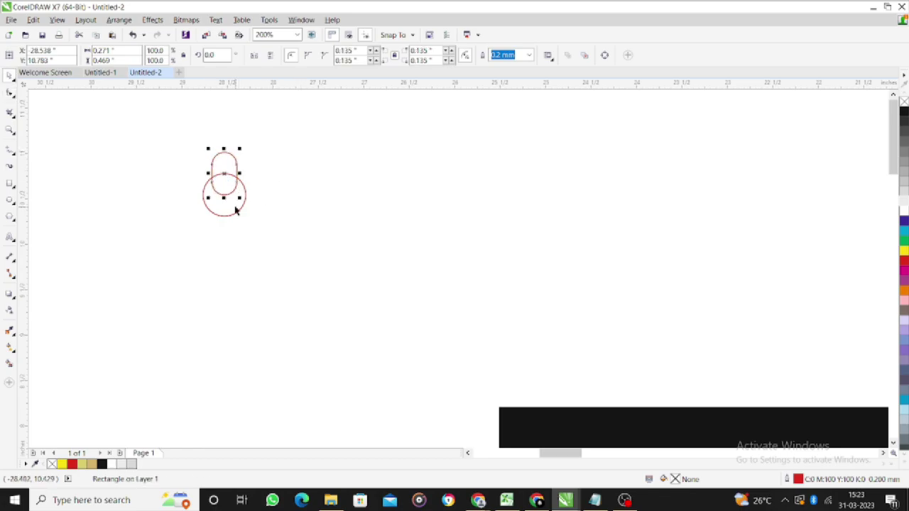
- Weld the circle and rounded rectangle into a single keyhole outline
drag(196, 223, 253, 149)
click(311, 57)
click(298, 163)
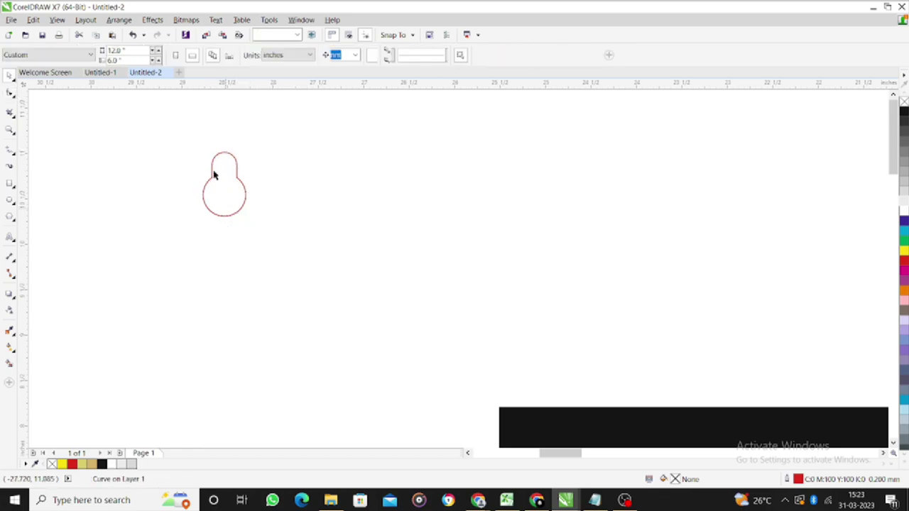
- Duplicate the keyhole outline a short distance to its right at the same height
scroll(234, 205, down, 1)
scroll(249, 207, down, 1)
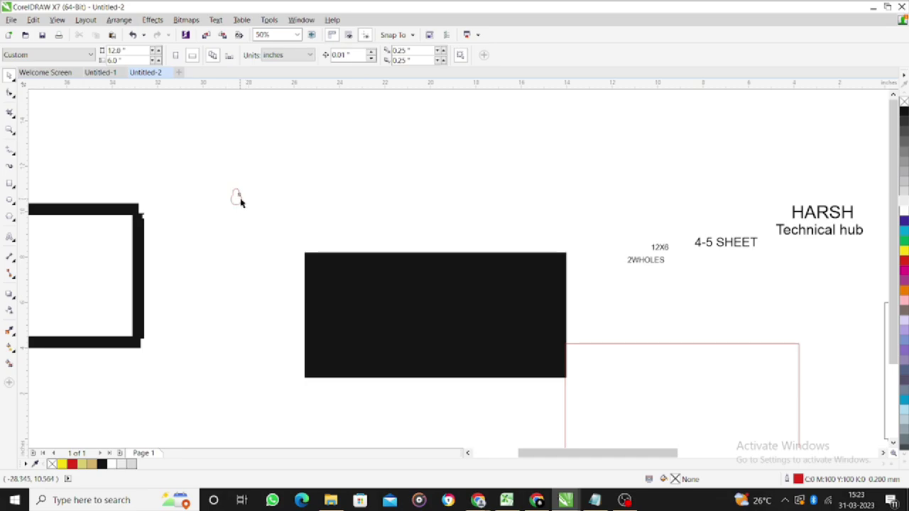
drag(240, 201, 291, 198)
click(257, 226)
scroll(240, 199, up, 1)
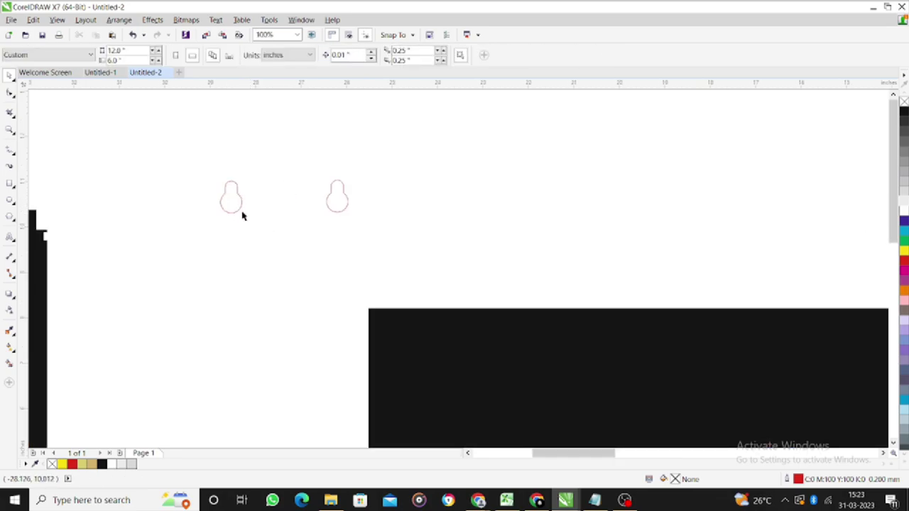
drag(189, 150, 366, 252)
click(294, 261)
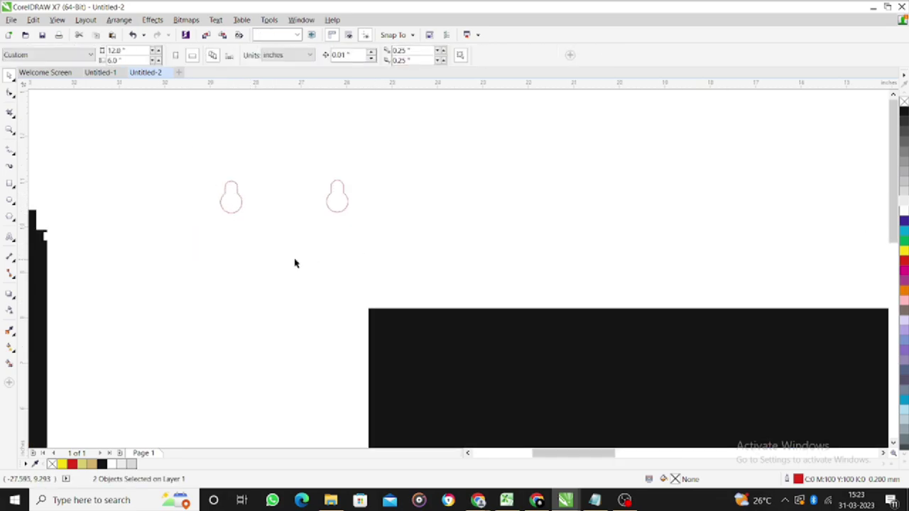
- Centre the solid black panel on the page
scroll(318, 257, down, 1)
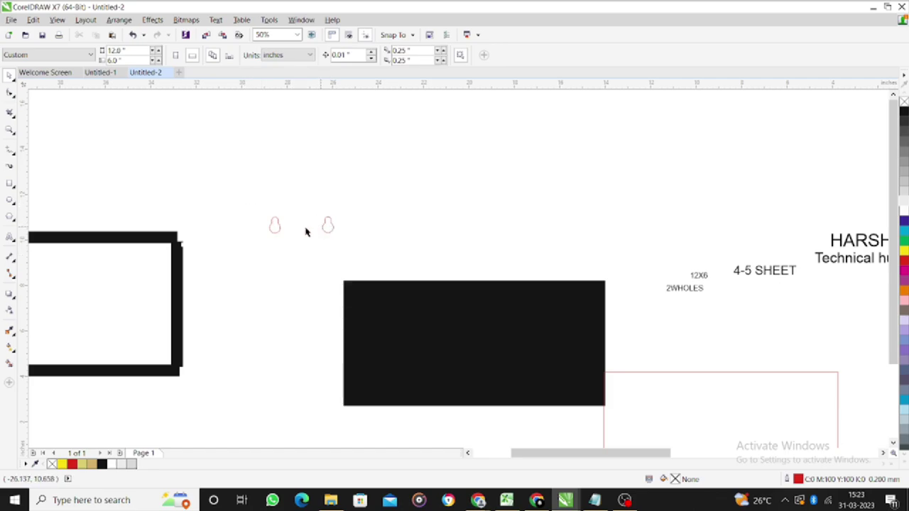
scroll(264, 235, down, 1)
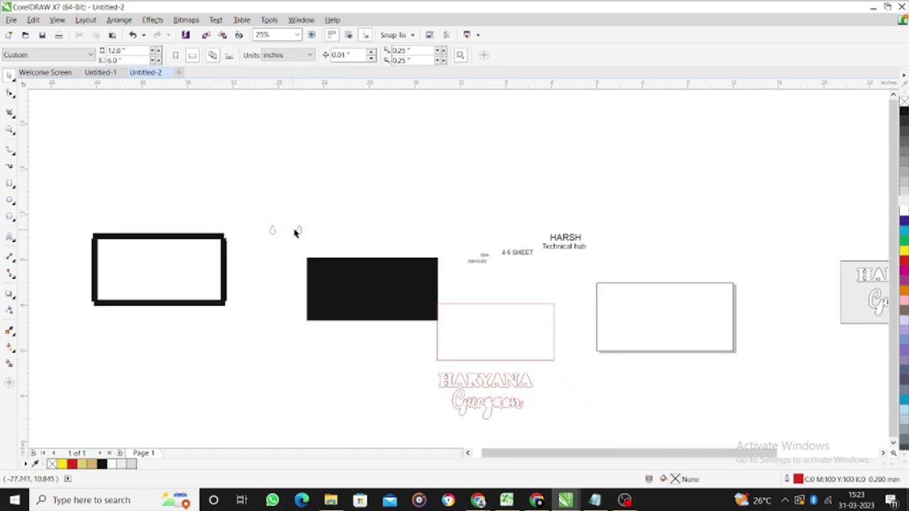
click(355, 287)
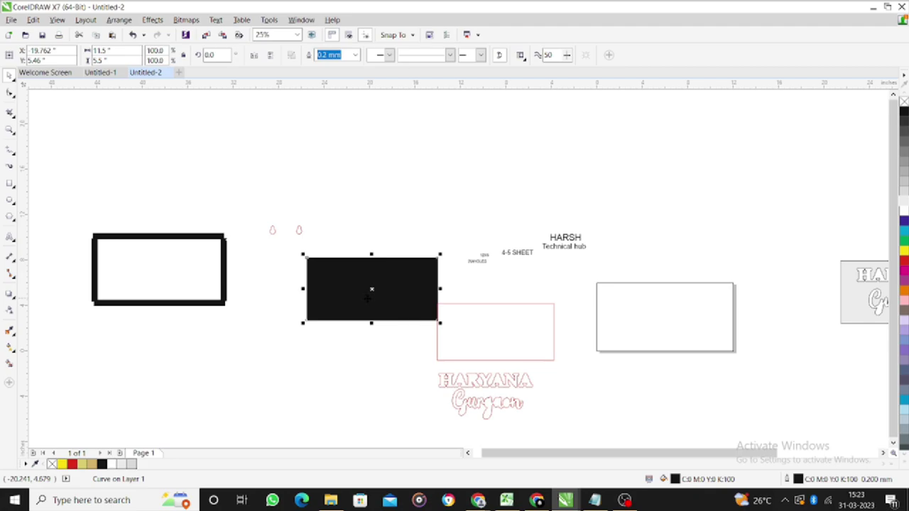
key(ctrl+z)
- Move the two keyhole outlines onto the black panel, one near each upper corner
drag(249, 206, 672, 328)
scroll(661, 298, up, 1)
click(555, 271)
drag(622, 301, 781, 300)
drag(543, 275, 811, 339)
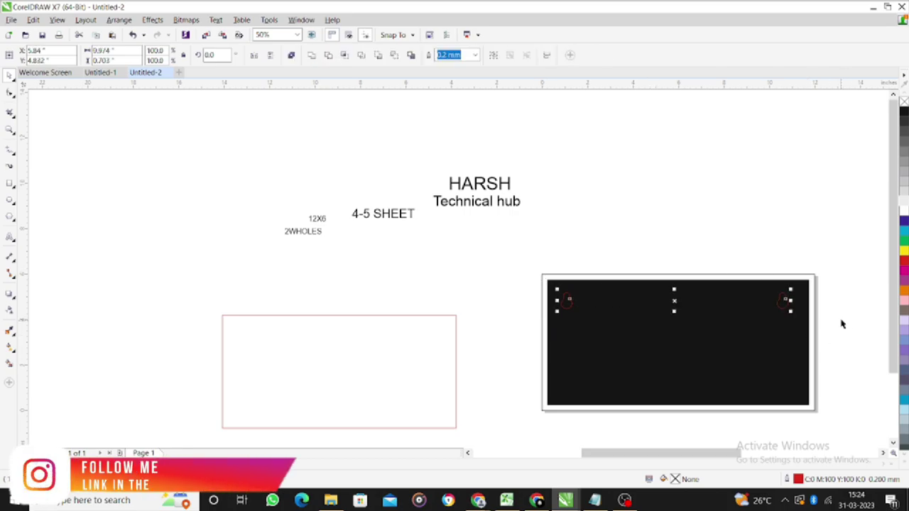
drag(704, 257, 793, 300)
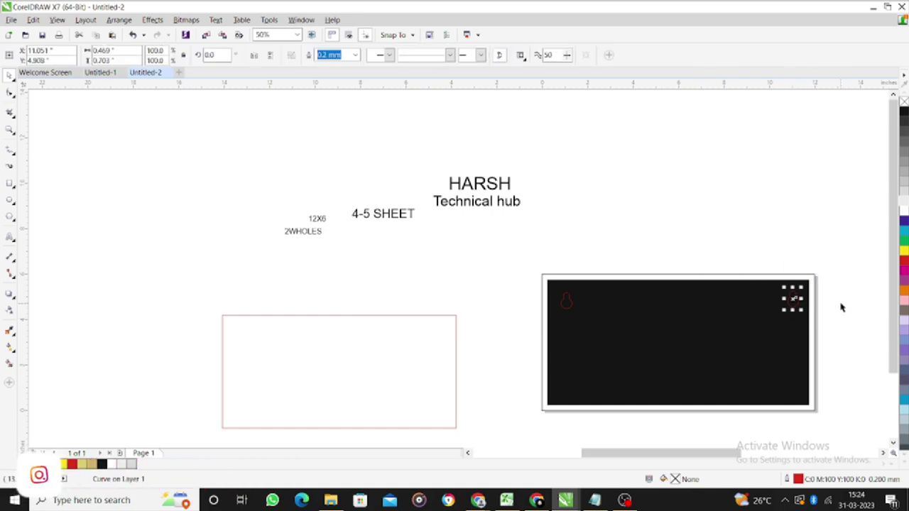
click(840, 306)
- Combine both keyhole outlines with the black panel to cut two hanging holes through it
drag(537, 262, 823, 334)
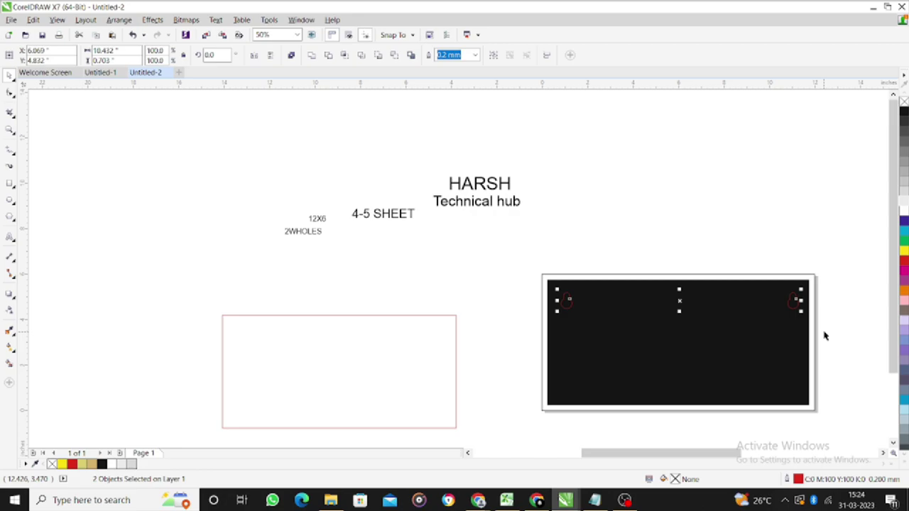
shift+click(691, 349)
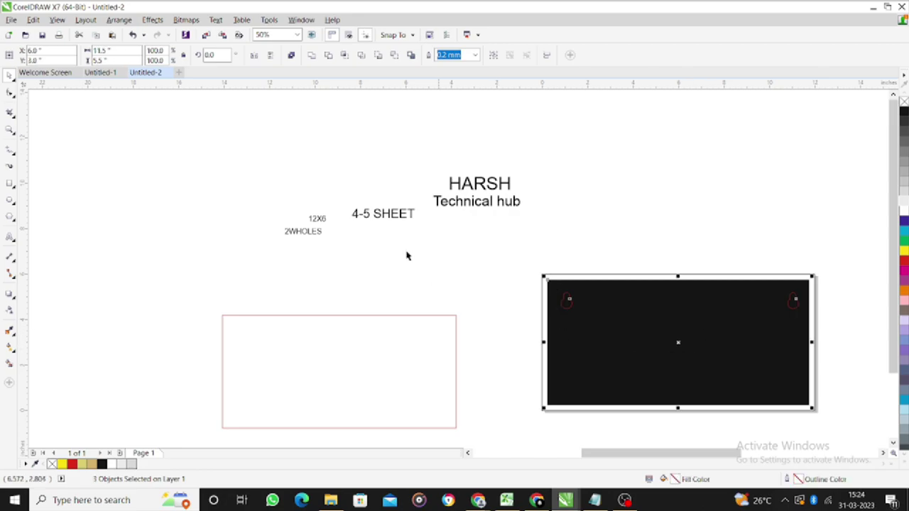
click(291, 56)
scroll(497, 320, up, 4)
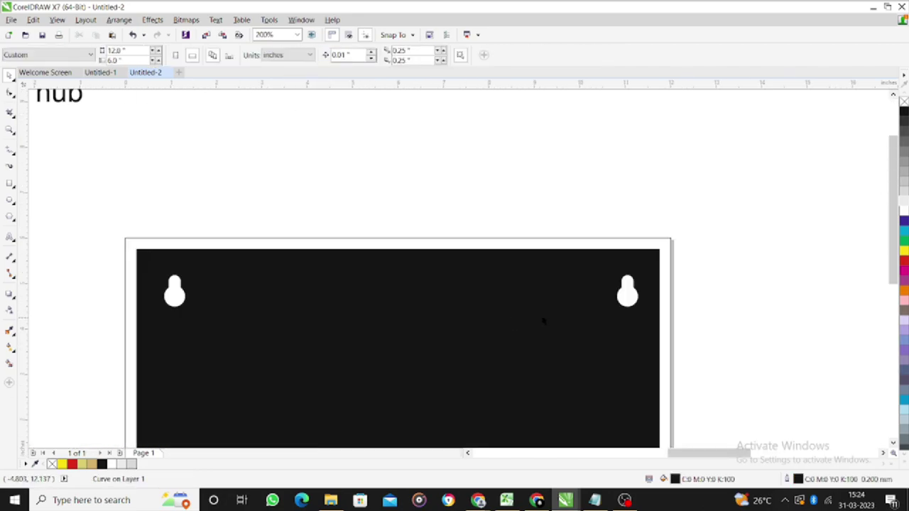
key(Escape)
scroll(653, 236, down, 2)
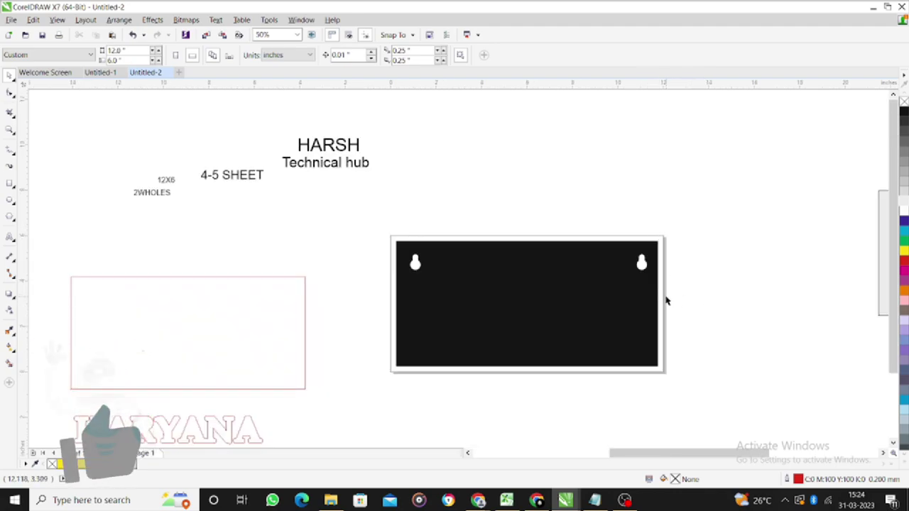
scroll(666, 301, down, 4)
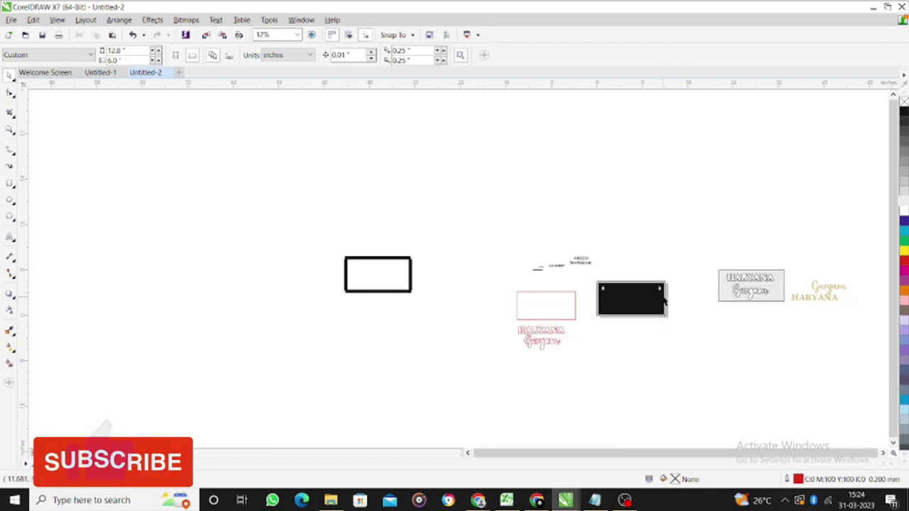